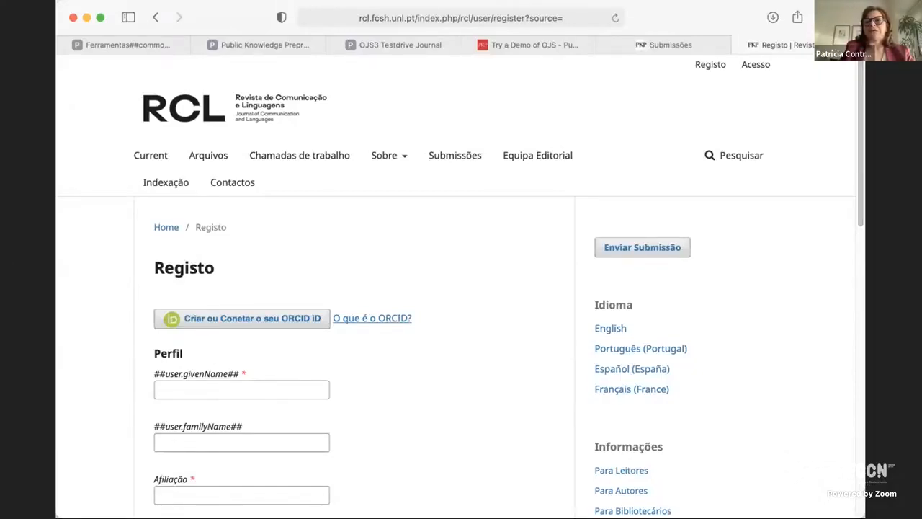
Review the journal's registration form, covering the profile, authentication and consent fields.
{"action": "left_click_drag", "start_coordinate": [864, 517], "coordinate": [893, 517]}
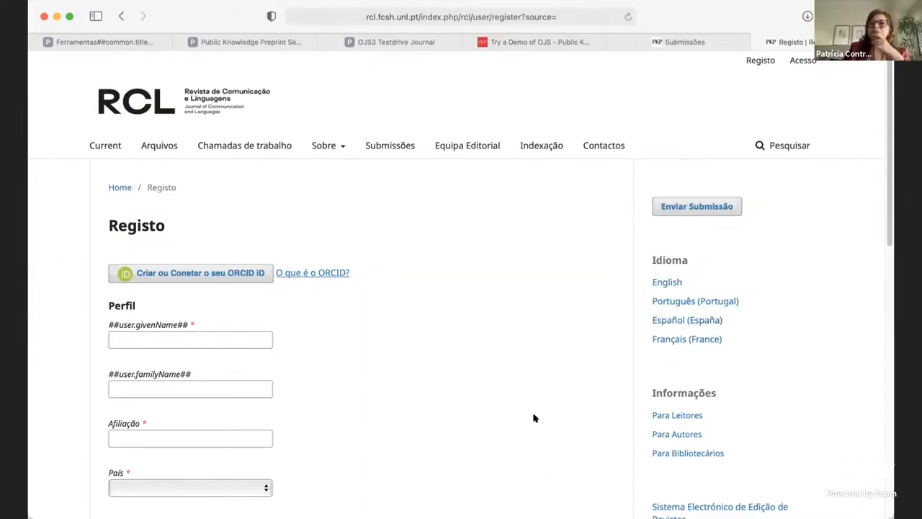
{"action": "left_click", "coordinate": [201, 339]}
{"action": "left_click", "coordinate": [197, 386]}
{"action": "left_click", "coordinate": [206, 434]}
{"action": "scroll", "coordinate": [247, 406], "scroll_direction": "down", "scroll_amount": 3}
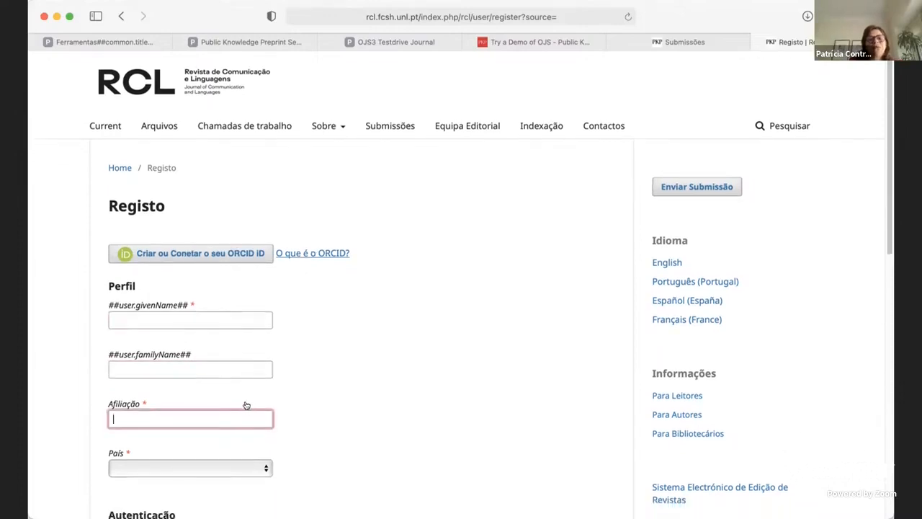
{"action": "scroll", "coordinate": [219, 469], "scroll_direction": "down", "scroll_amount": 3}
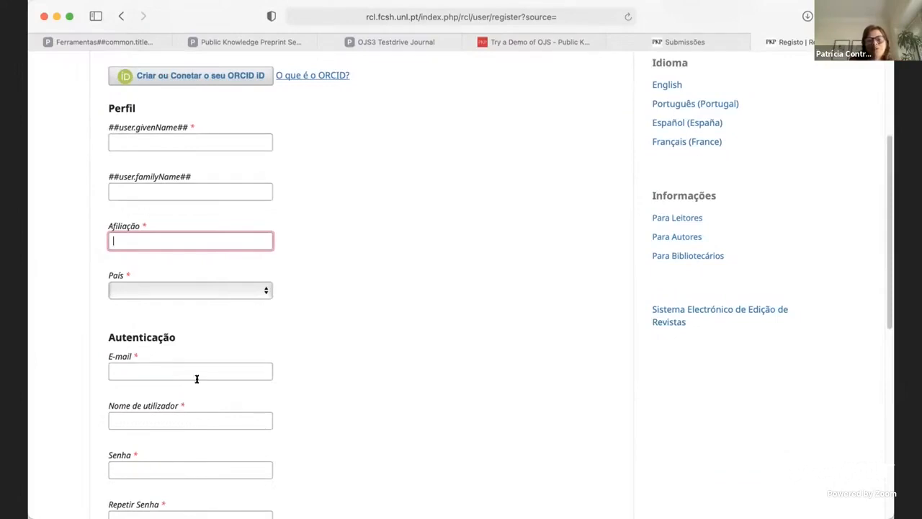
{"action": "scroll", "coordinate": [210, 421], "scroll_direction": "down", "scroll_amount": 2}
{"action": "scroll", "coordinate": [210, 428], "scroll_direction": "down", "scroll_amount": 5}
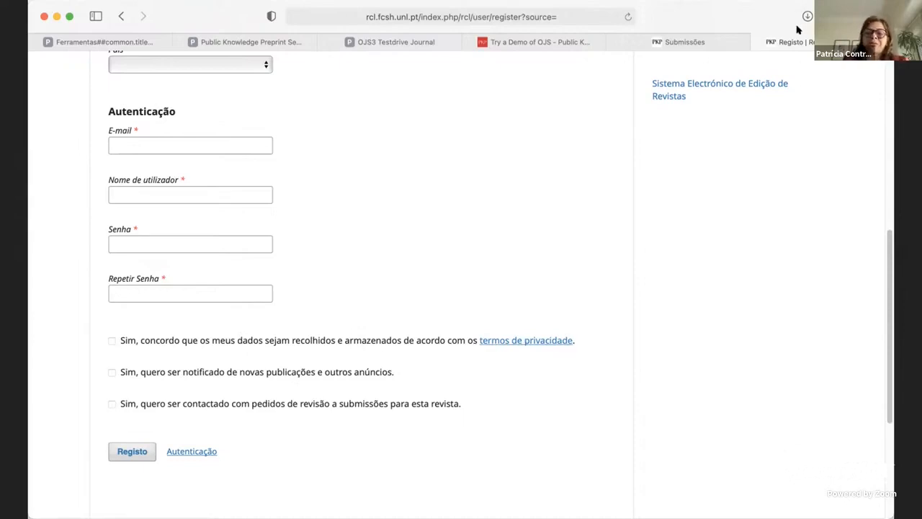
{"action": "scroll", "coordinate": [649, 187], "scroll_direction": "up", "scroll_amount": 10}
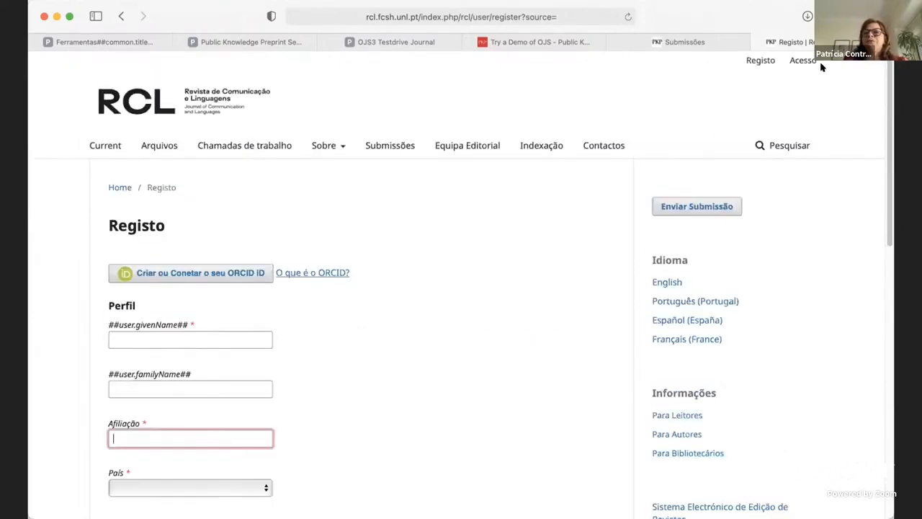
{"action": "left_click", "coordinate": [751, 63]}
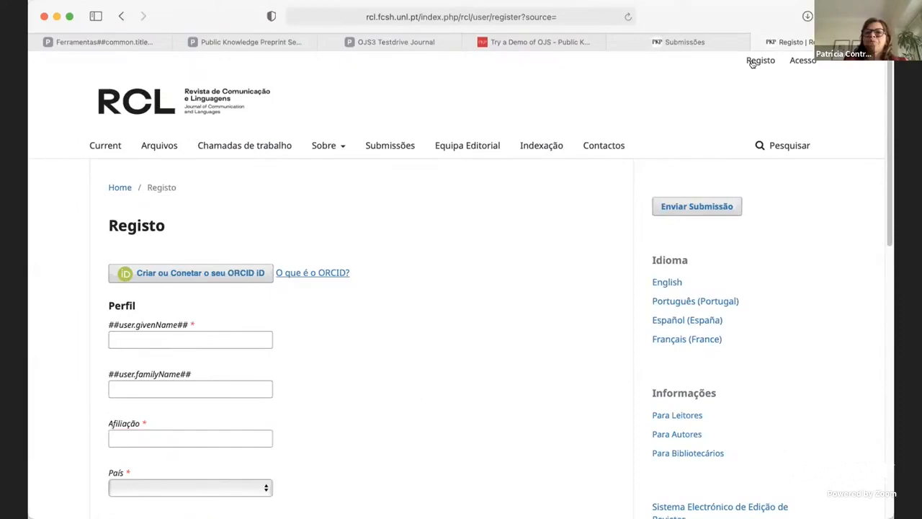
Sign in to the journal with the username and password saved for this site.
{"action": "left_click", "coordinate": [798, 63]}
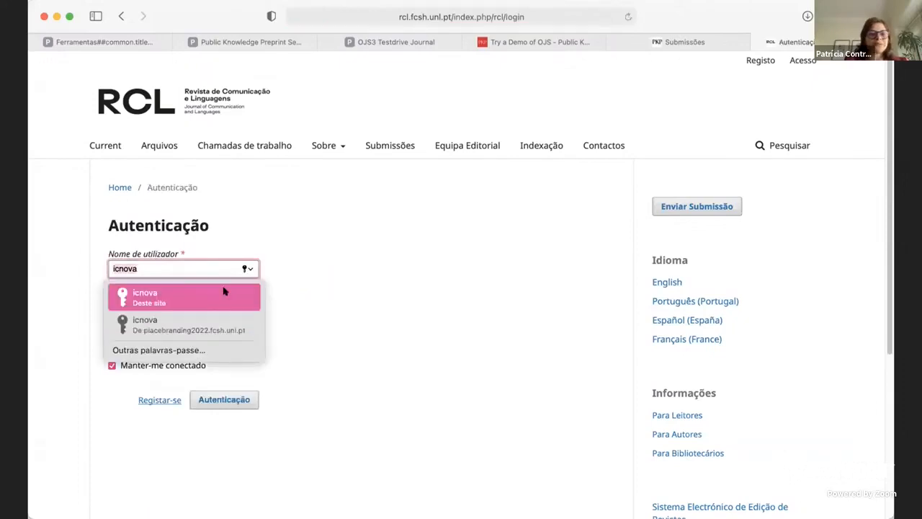
{"action": "left_click", "coordinate": [223, 291]}
{"action": "left_click", "coordinate": [208, 399]}
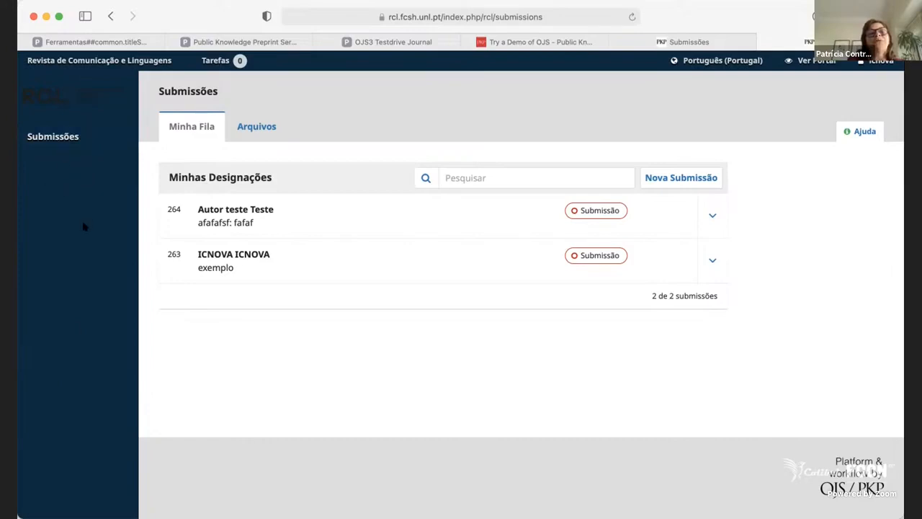
Start a new submission with Português (Portugal) as its language and Artigos as its section.
{"action": "left_click", "coordinate": [61, 144]}
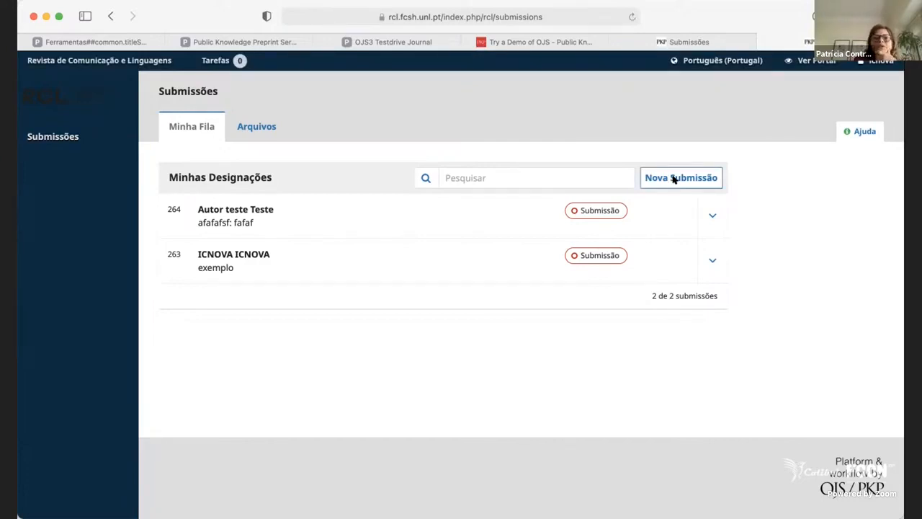
{"action": "left_click", "coordinate": [674, 179]}
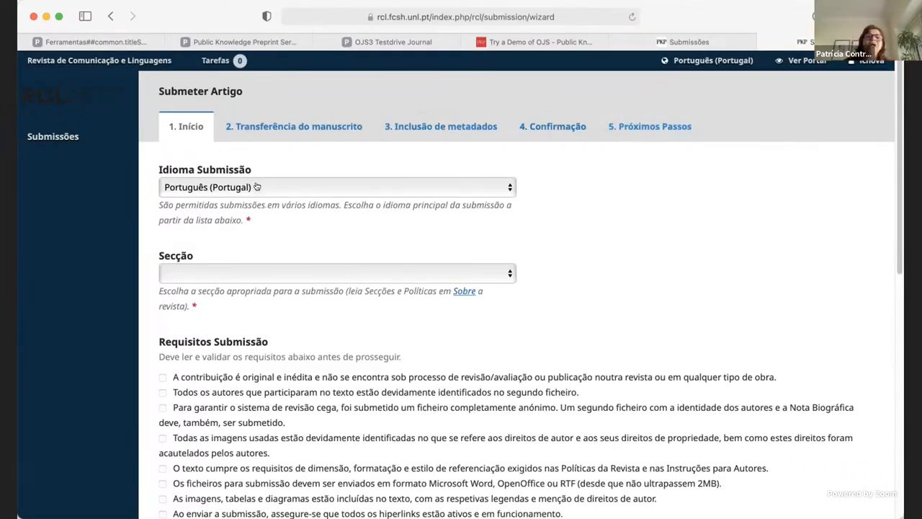
{"action": "left_click", "coordinate": [289, 187]}
{"action": "left_click", "coordinate": [290, 185]}
{"action": "left_click", "coordinate": [289, 188]}
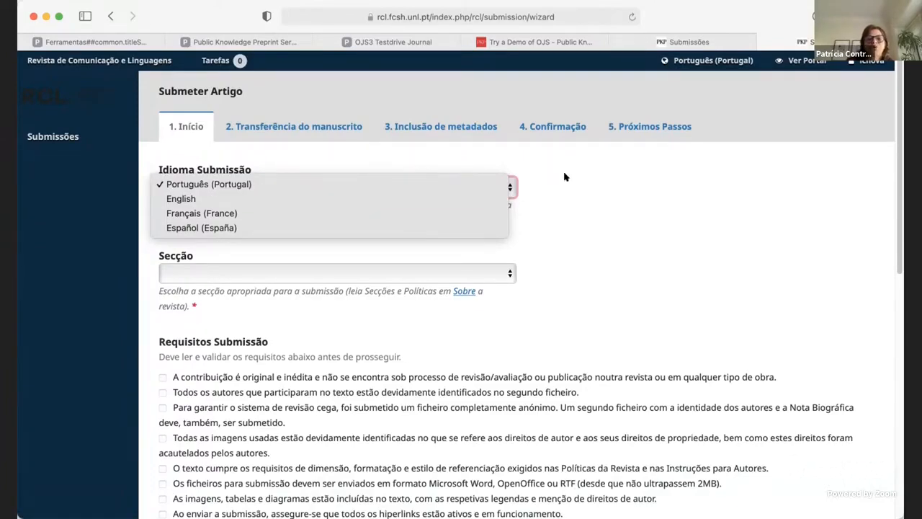
{"action": "left_click", "coordinate": [305, 178]}
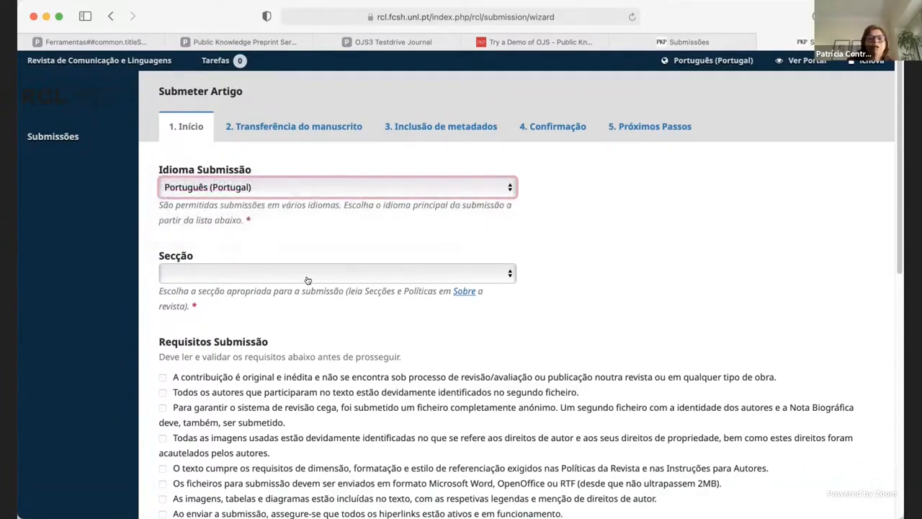
{"action": "left_click", "coordinate": [263, 272]}
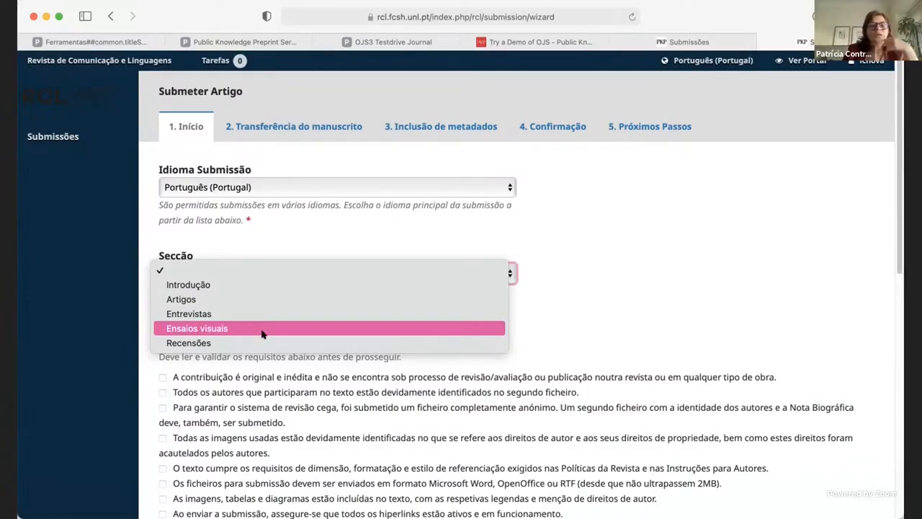
{"action": "left_click", "coordinate": [309, 300]}
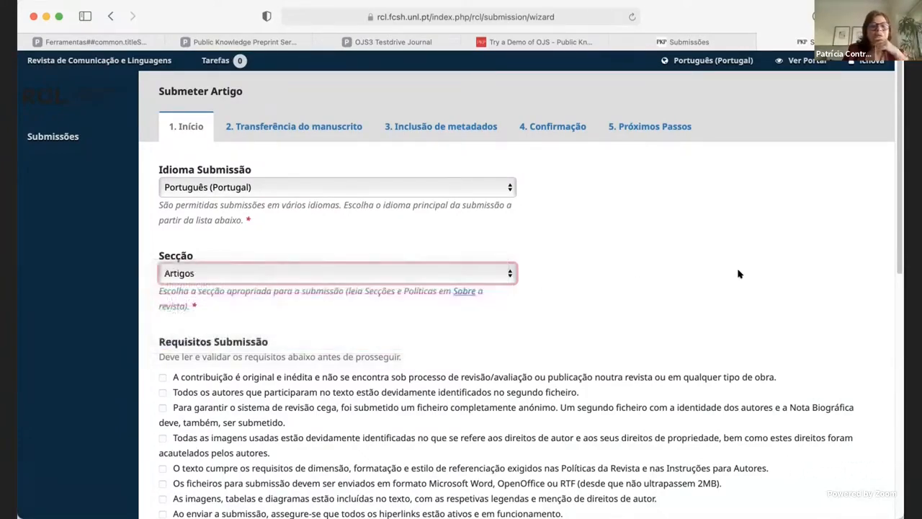
Accept the first five submission requirements, from the originality of the contribution to the text's compliance with size, formatting and referencing rules.
{"action": "scroll", "coordinate": [297, 345], "scroll_direction": "down", "scroll_amount": 3}
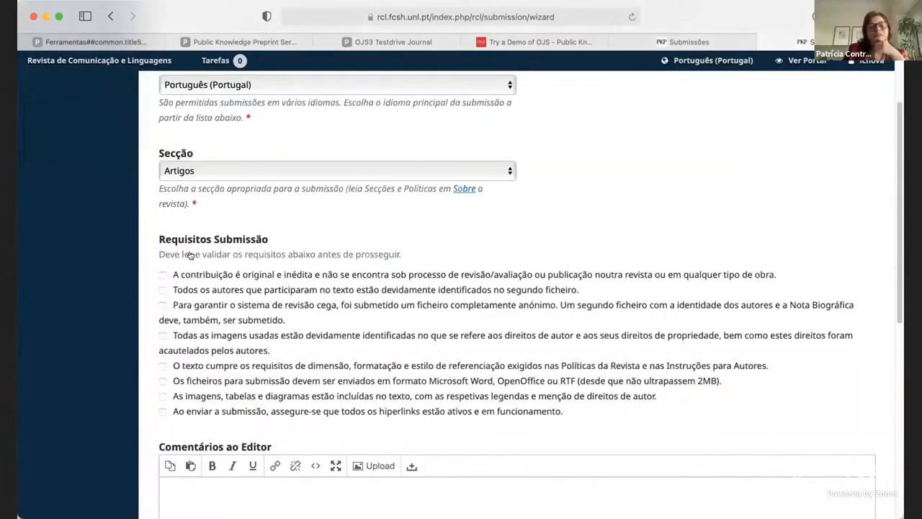
{"action": "left_click_drag", "start_coordinate": [158, 239], "coordinate": [297, 238]}
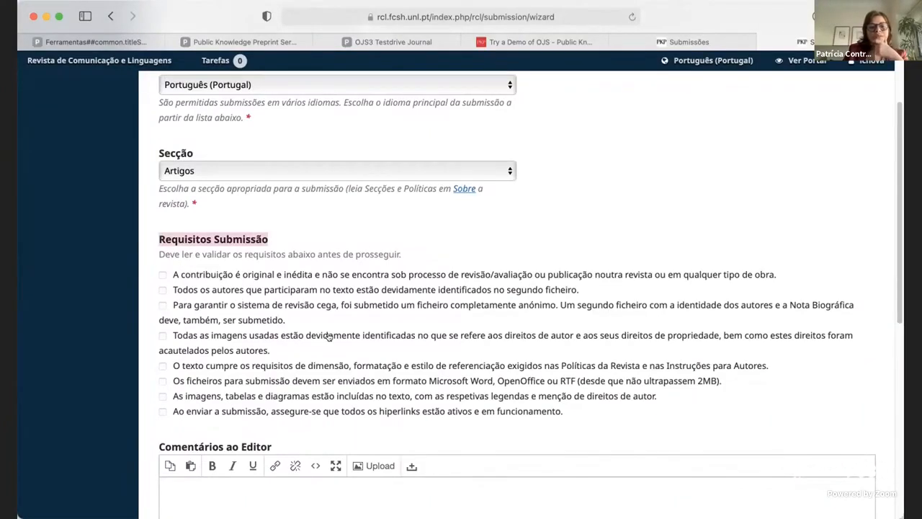
{"action": "scroll", "coordinate": [328, 337], "scroll_direction": "down", "scroll_amount": 1}
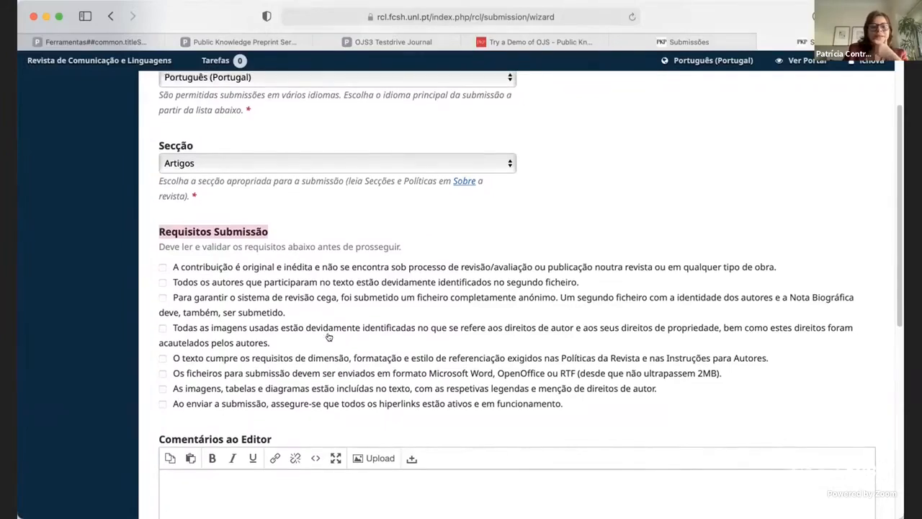
{"action": "scroll", "coordinate": [328, 336], "scroll_direction": "down", "scroll_amount": 1}
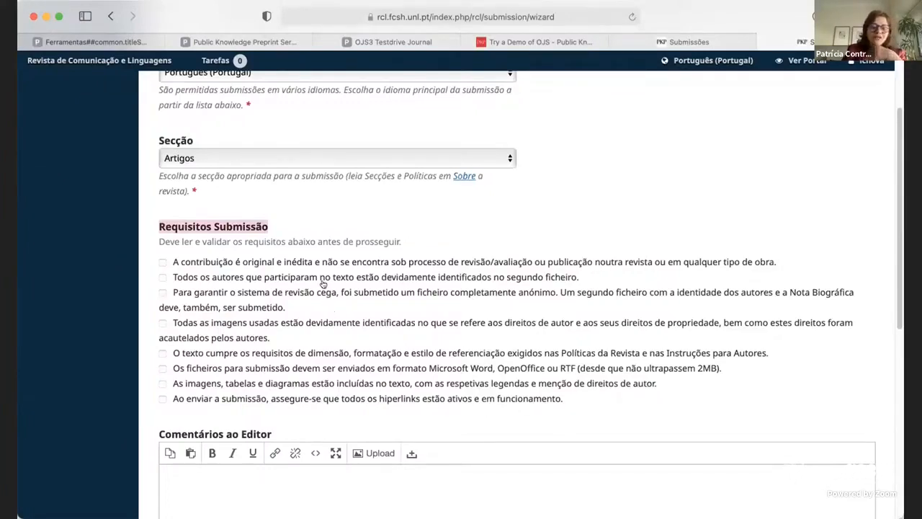
{"action": "scroll", "coordinate": [317, 279], "scroll_direction": "down", "scroll_amount": 1}
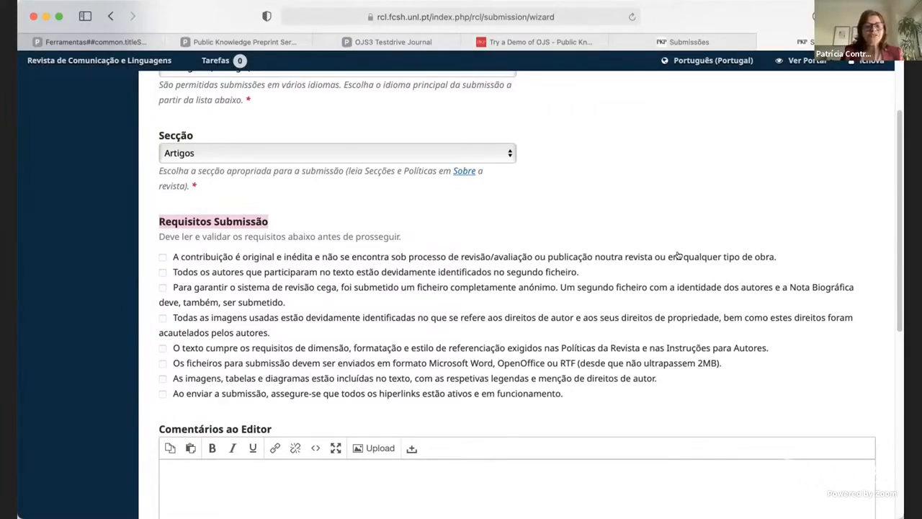
{"action": "left_click", "coordinate": [678, 256]}
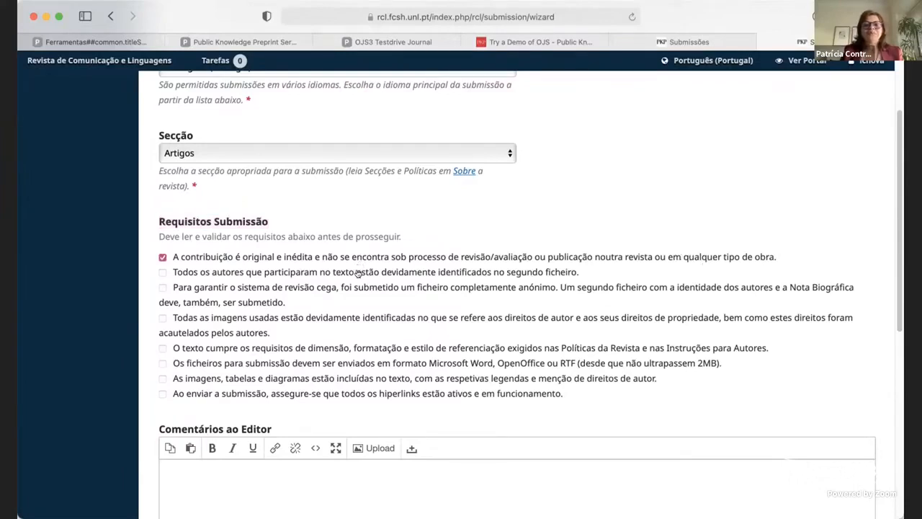
{"action": "left_click", "coordinate": [177, 272]}
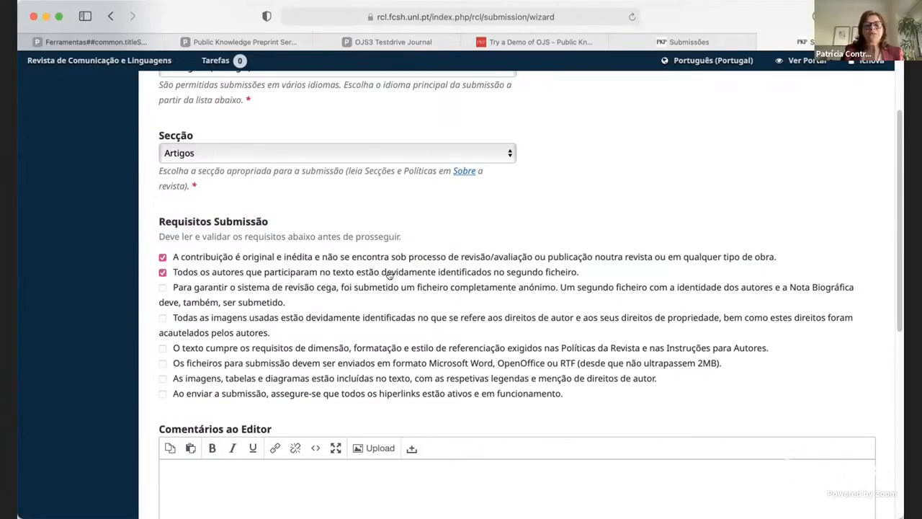
{"action": "left_click", "coordinate": [163, 287]}
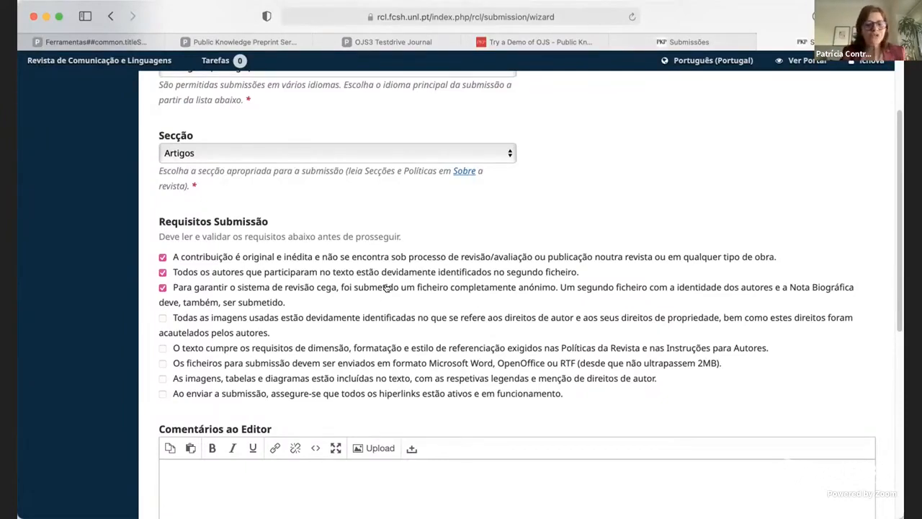
{"action": "left_click", "coordinate": [163, 318]}
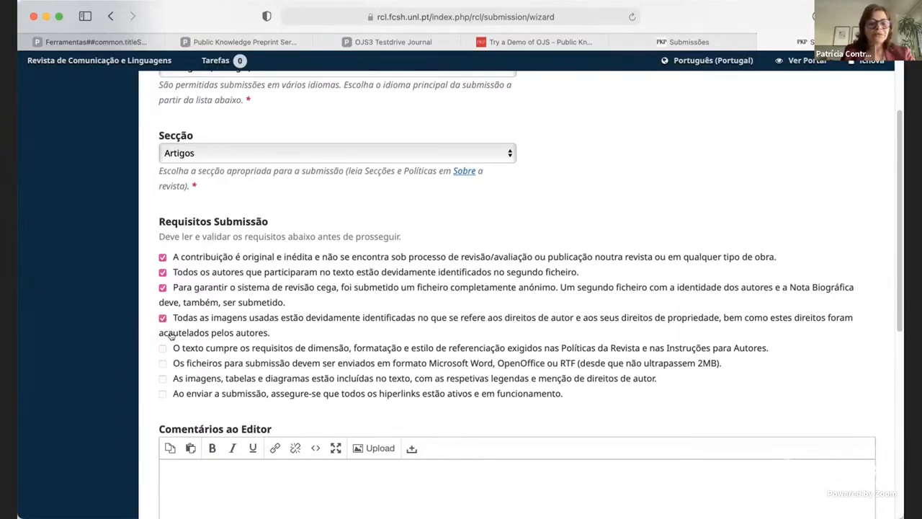
{"action": "left_click", "coordinate": [162, 349]}
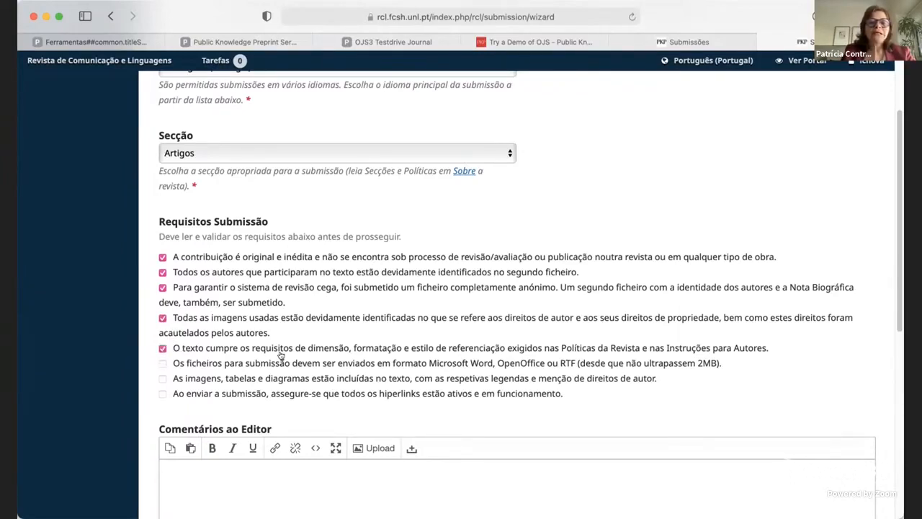
{"action": "left_click_drag", "start_coordinate": [182, 348], "coordinate": [745, 341]}
{"action": "left_click", "coordinate": [163, 348]}
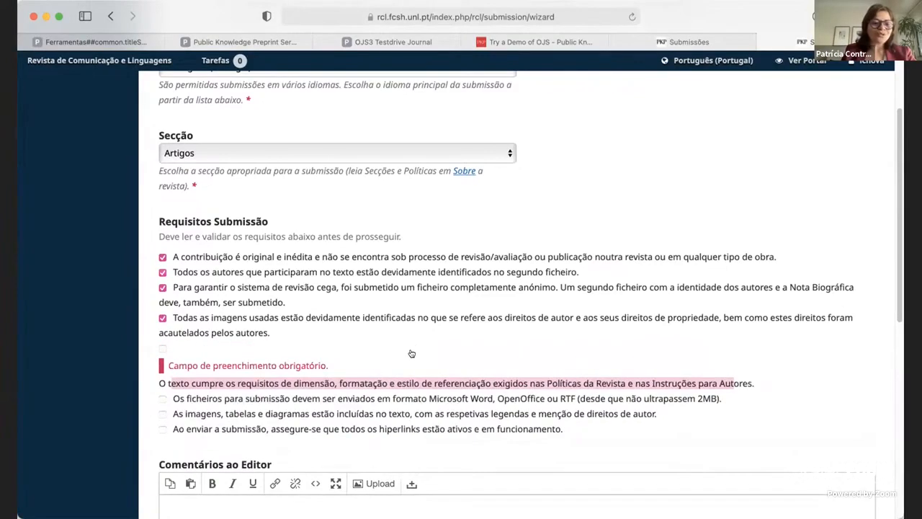
{"action": "left_click", "coordinate": [163, 349]}
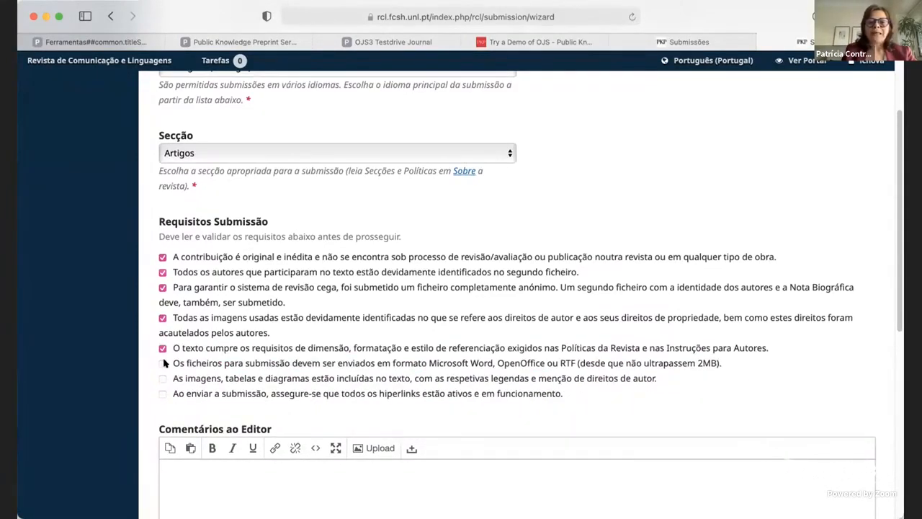
Accept the remaining submission requirements on file format, images and tables included in the text, and working hyperlinks.
{"action": "left_click", "coordinate": [163, 364]}
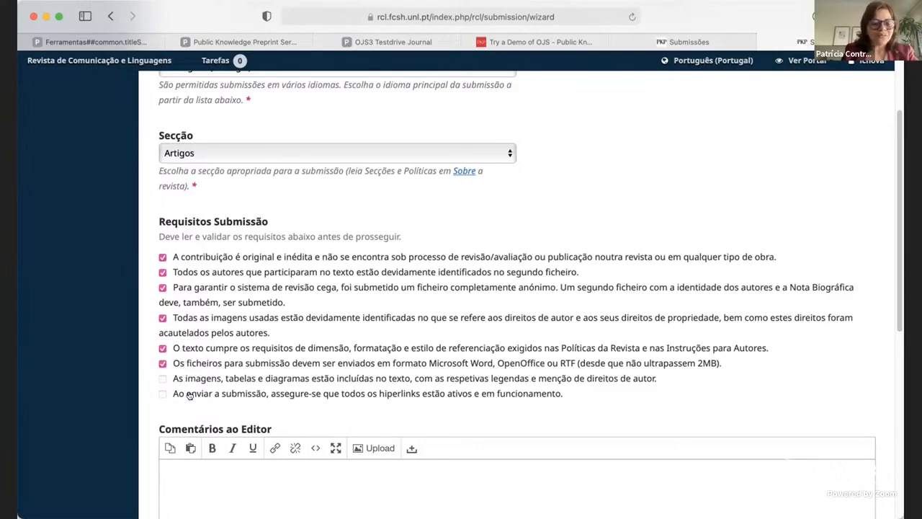
{"action": "left_click", "coordinate": [164, 380]}
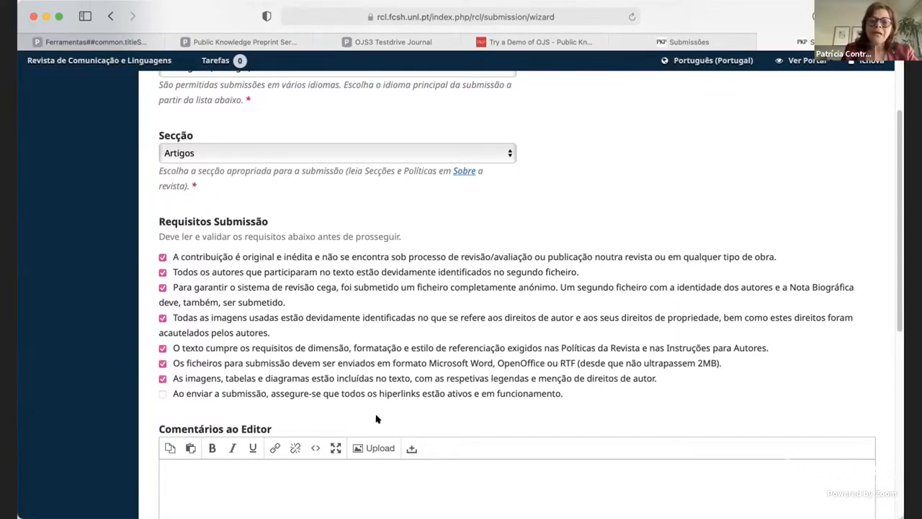
{"action": "left_click", "coordinate": [162, 394]}
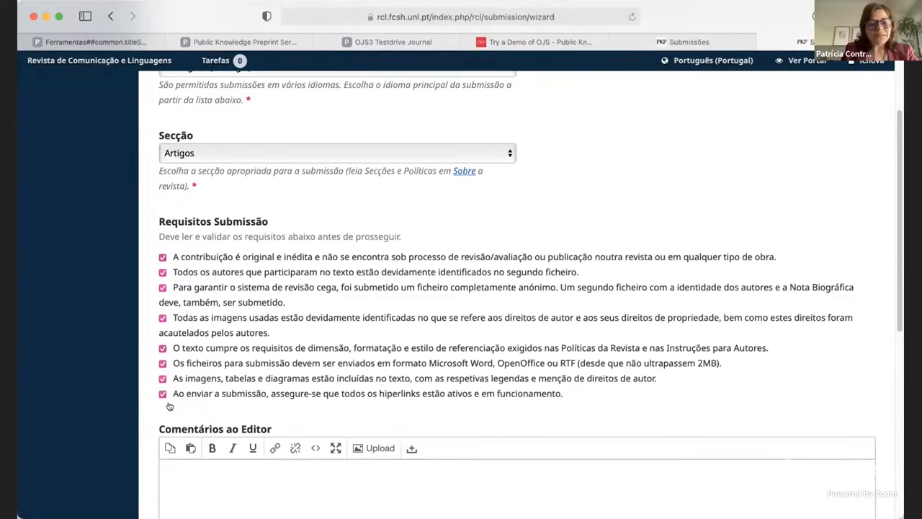
Examine the end of the submission form, with the comments to the editor and the privacy consent.
{"action": "scroll", "coordinate": [314, 388], "scroll_direction": "down", "scroll_amount": 1}
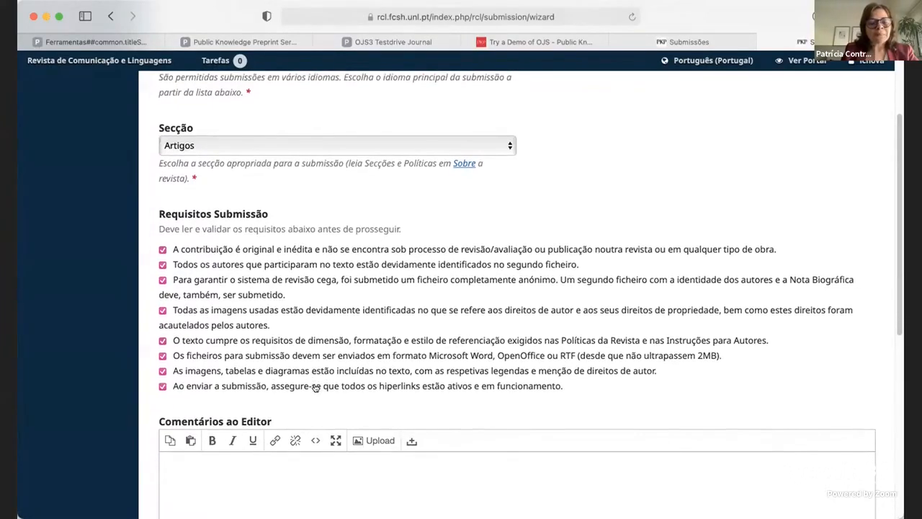
{"action": "scroll", "coordinate": [334, 387], "scroll_direction": "down", "scroll_amount": 4}
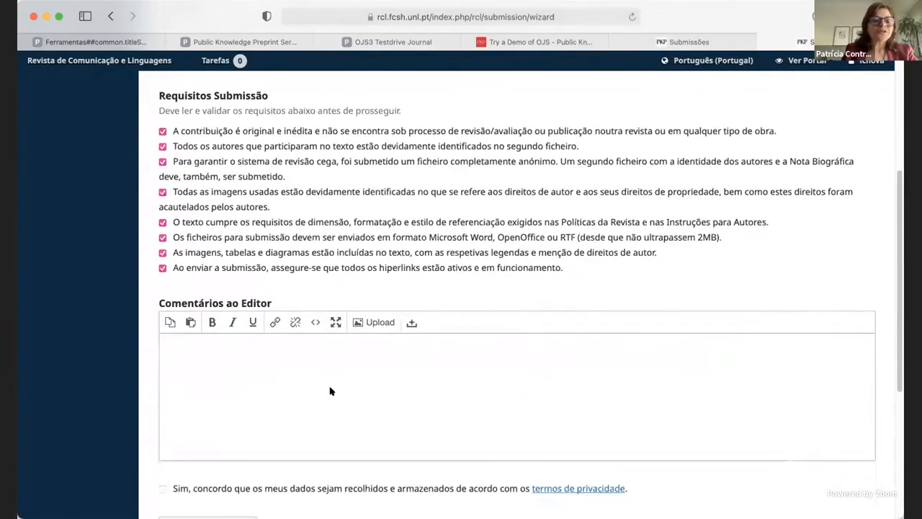
{"action": "scroll", "coordinate": [330, 391], "scroll_direction": "down", "scroll_amount": 1}
{"action": "scroll", "coordinate": [330, 390], "scroll_direction": "down", "scroll_amount": 1}
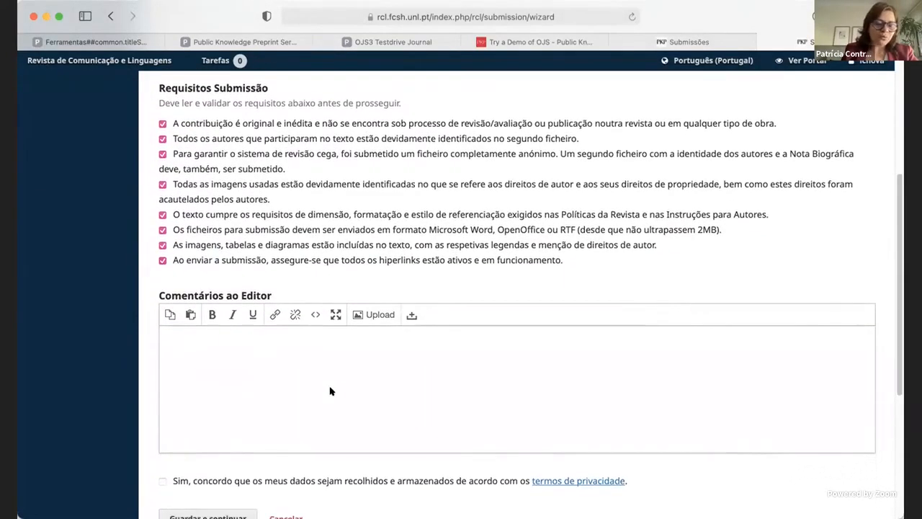
{"action": "scroll", "coordinate": [333, 386], "scroll_direction": "down", "scroll_amount": 2}
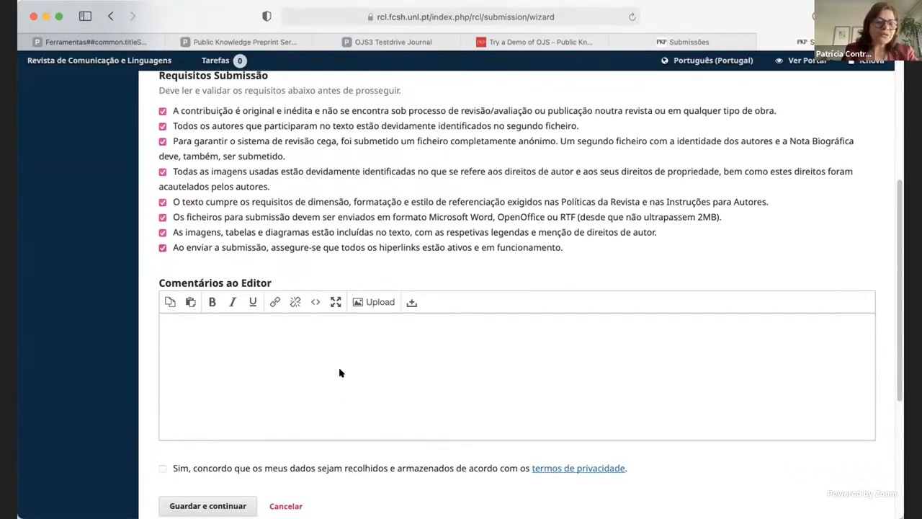
{"action": "scroll", "coordinate": [340, 372], "scroll_direction": "down", "scroll_amount": 1}
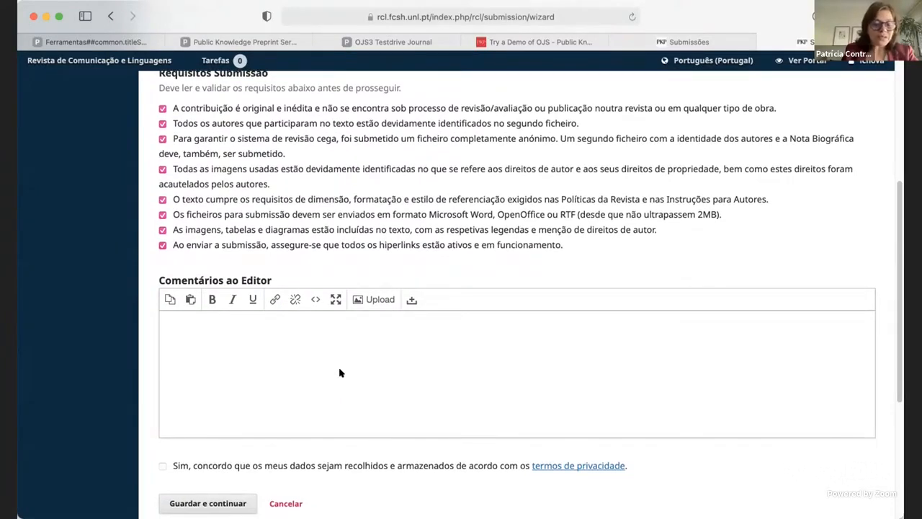
{"action": "scroll", "coordinate": [340, 372], "scroll_direction": "down", "scroll_amount": 1}
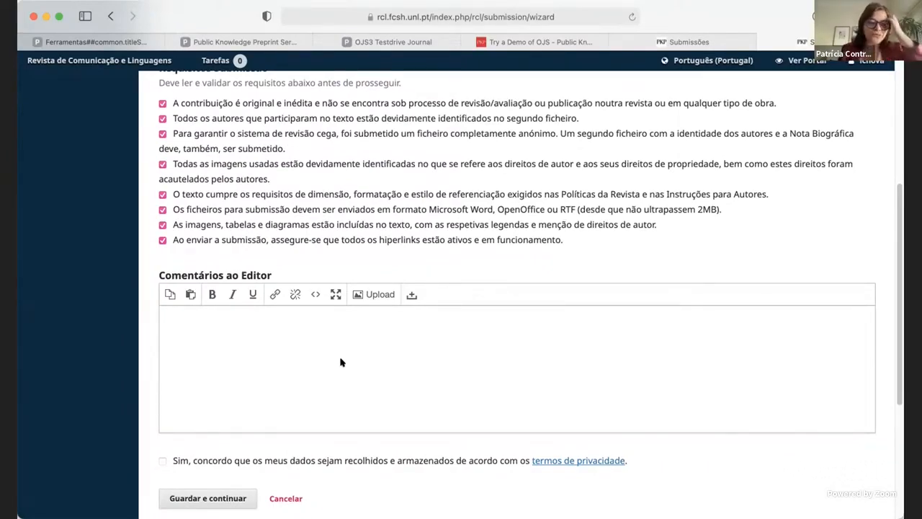
Consent to the collection and storage of personal data, leave the editor comments blank, and save the submission's first stage.
{"action": "scroll", "coordinate": [339, 363], "scroll_direction": "down", "scroll_amount": 1}
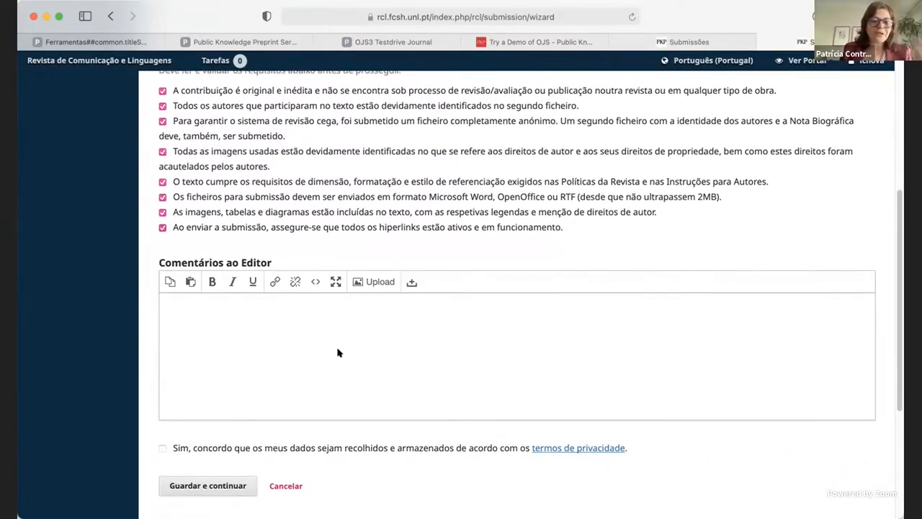
{"action": "scroll", "coordinate": [310, 321], "scroll_direction": "down", "scroll_amount": 2}
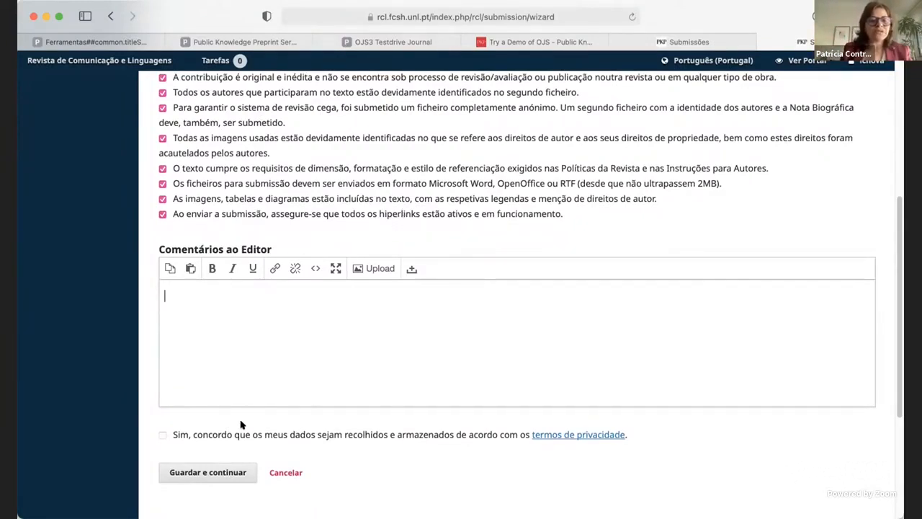
{"action": "left_click", "coordinate": [163, 435]}
{"action": "scroll", "coordinate": [432, 389], "scroll_direction": "down", "scroll_amount": 1}
{"action": "scroll", "coordinate": [441, 390], "scroll_direction": "down", "scroll_amount": 3}
{"action": "left_click", "coordinate": [204, 351]}
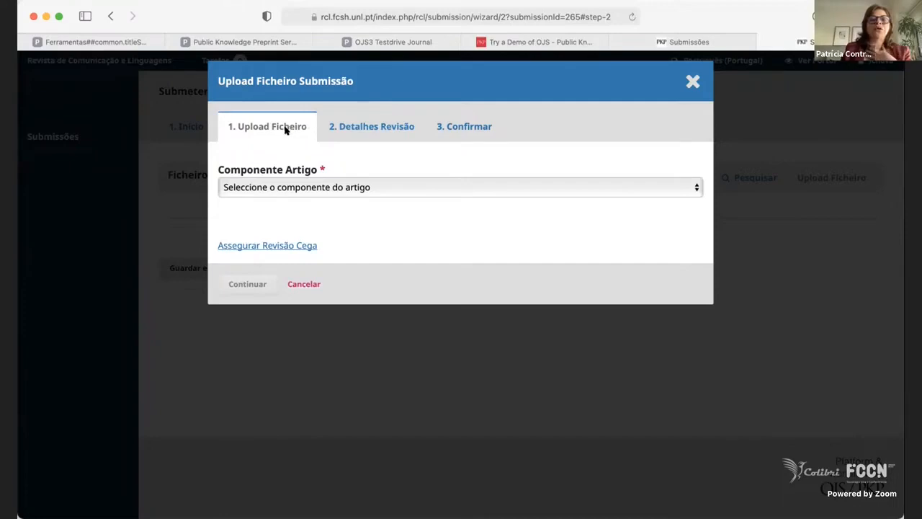
Upload the file "icnova, article.docx" as the Texto Artigo component of the submission.
{"action": "left_click", "coordinate": [377, 187]}
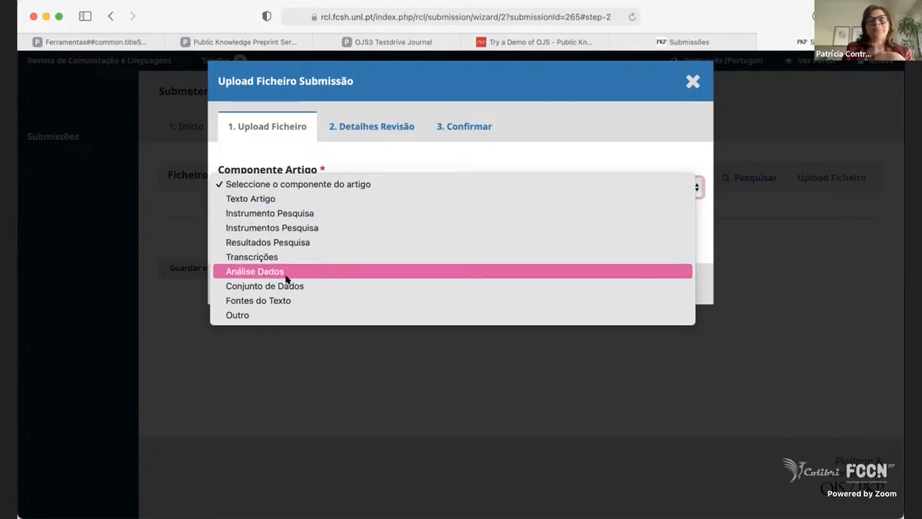
{"action": "left_click", "coordinate": [314, 199]}
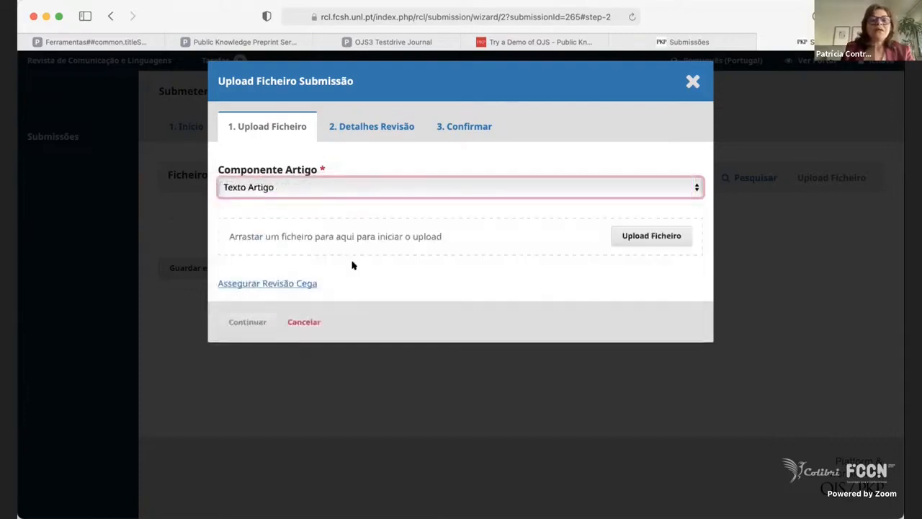
{"action": "left_click", "coordinate": [673, 237]}
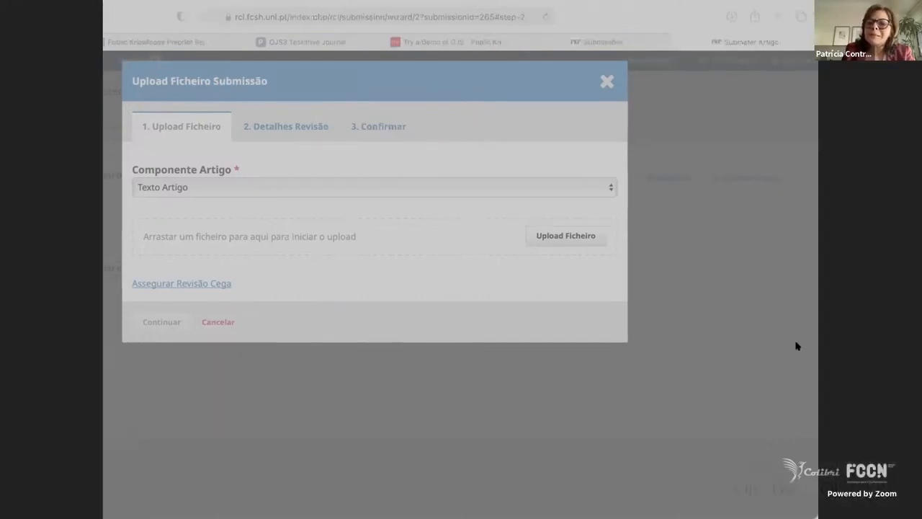
{"action": "left_click", "coordinate": [781, 484]}
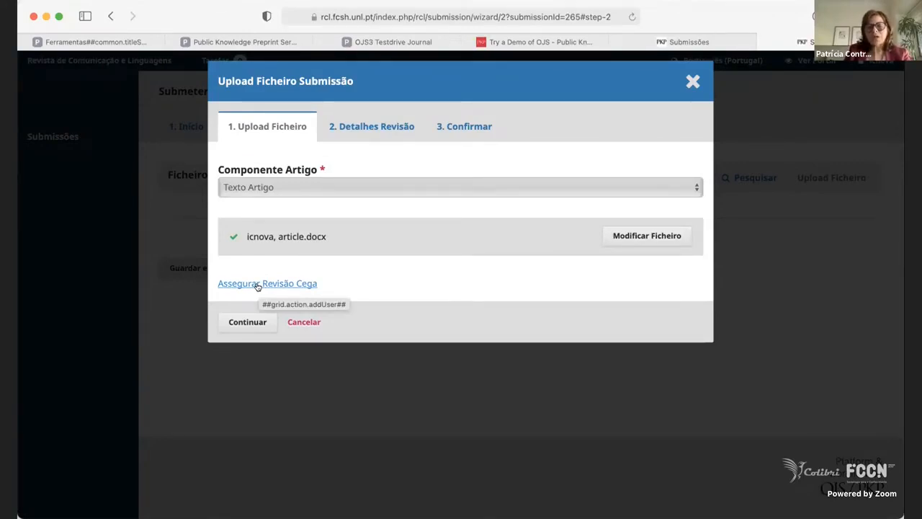
Confirm the uploaded file's details without adding another file, and save the manuscript transfer stage to reach the metadata.
{"action": "left_click", "coordinate": [245, 324]}
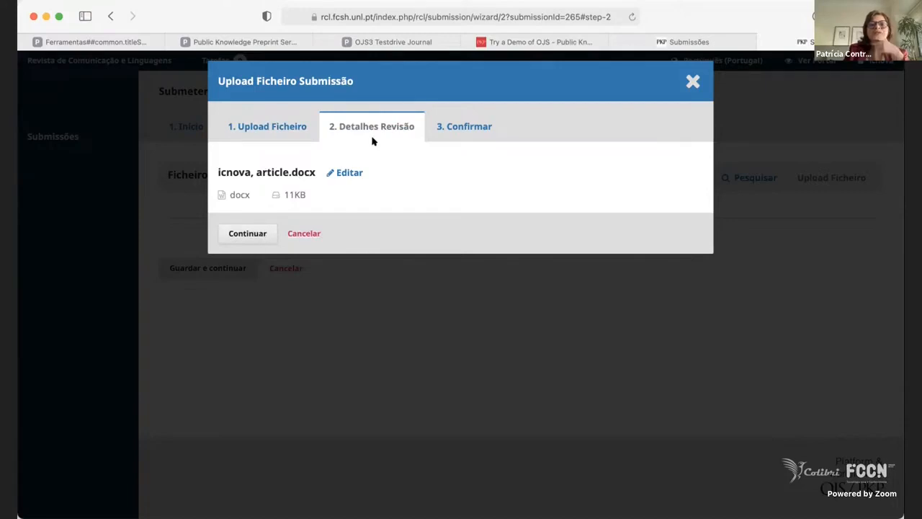
{"action": "left_click", "coordinate": [247, 233]}
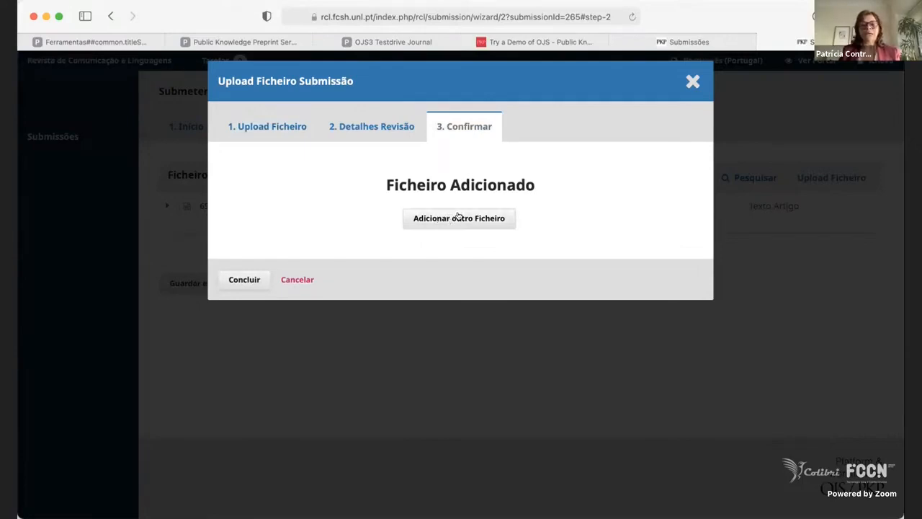
{"action": "left_click", "coordinate": [229, 283]}
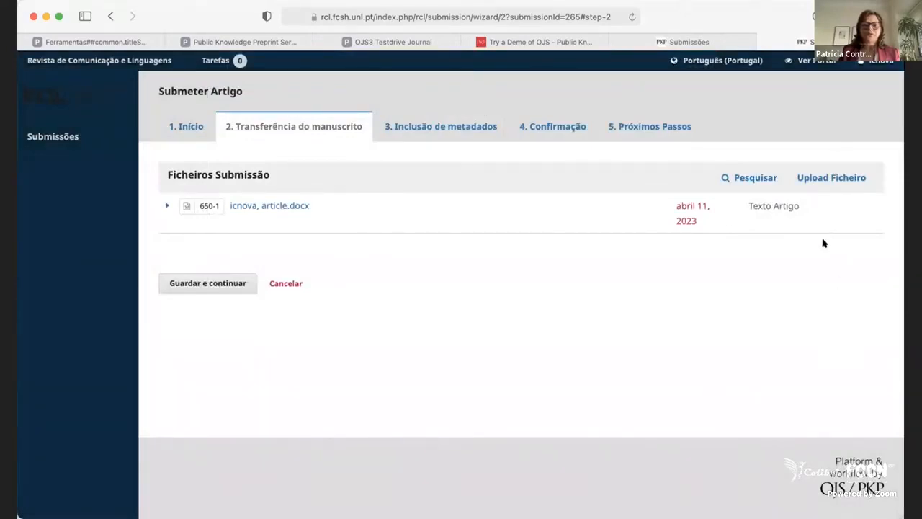
{"action": "left_click", "coordinate": [199, 283]}
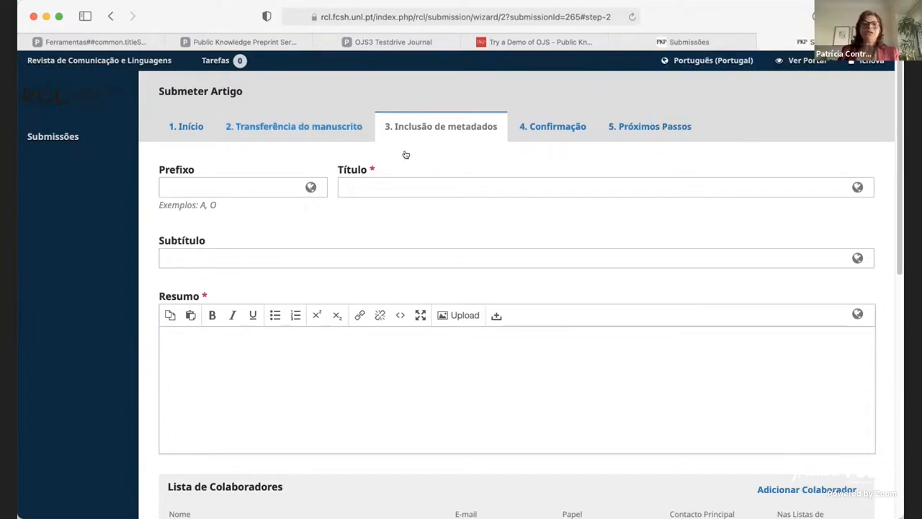
Enter "teste" as the article's title in the submission metadata.
{"action": "left_click", "coordinate": [360, 187]}
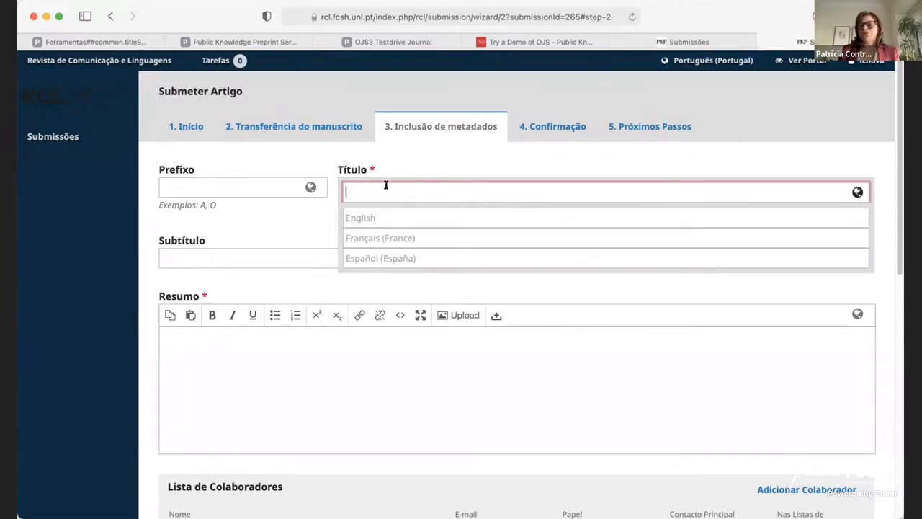
{"action": "type", "text": "sad"}
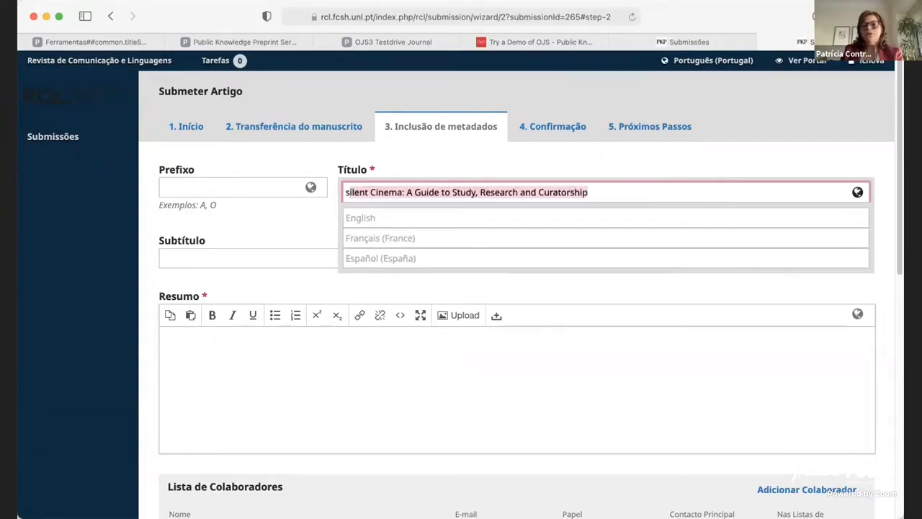
{"action": "key", "text": "BackSpace"}
{"action": "key", "text": "BackSpace"}
{"action": "key", "text": "BackSpace"}
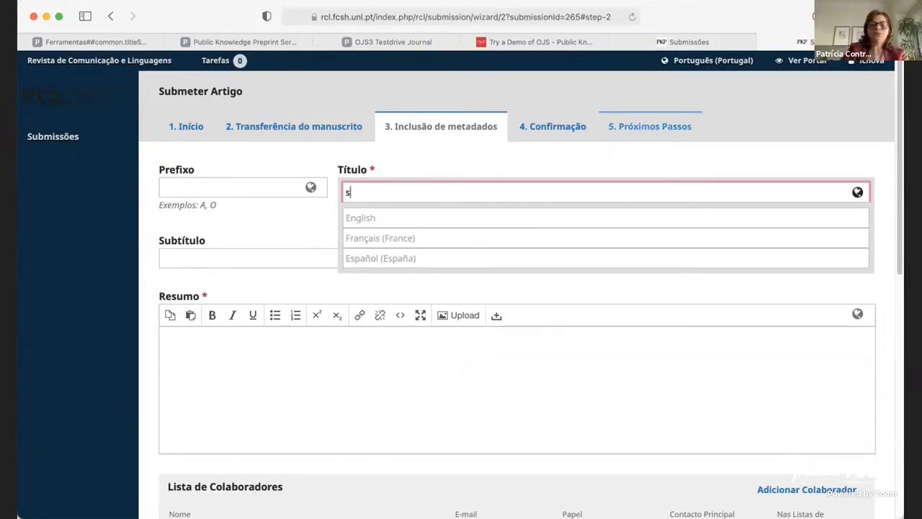
{"action": "type", "text": "teste"}
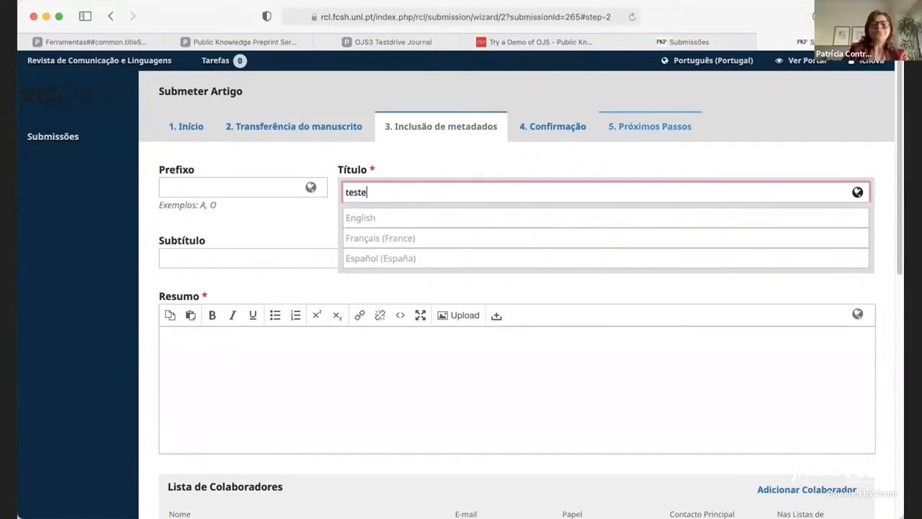
Fill in the main-language abstract with "sasasasasasa", leaving the subtitle and the other language versions blank.
{"action": "left_click", "coordinate": [253, 249]}
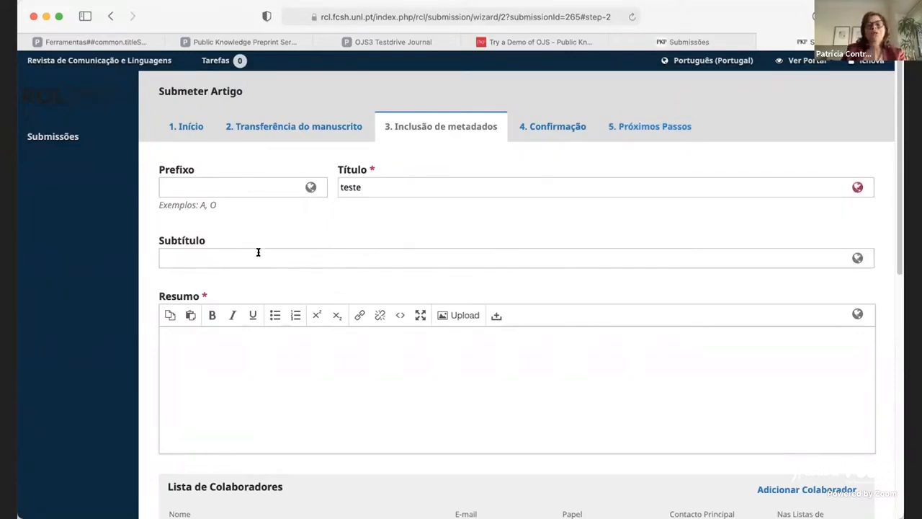
{"action": "left_click", "coordinate": [260, 256]}
{"action": "left_click", "coordinate": [368, 396]}
{"action": "type", "text": "smsmsms"}
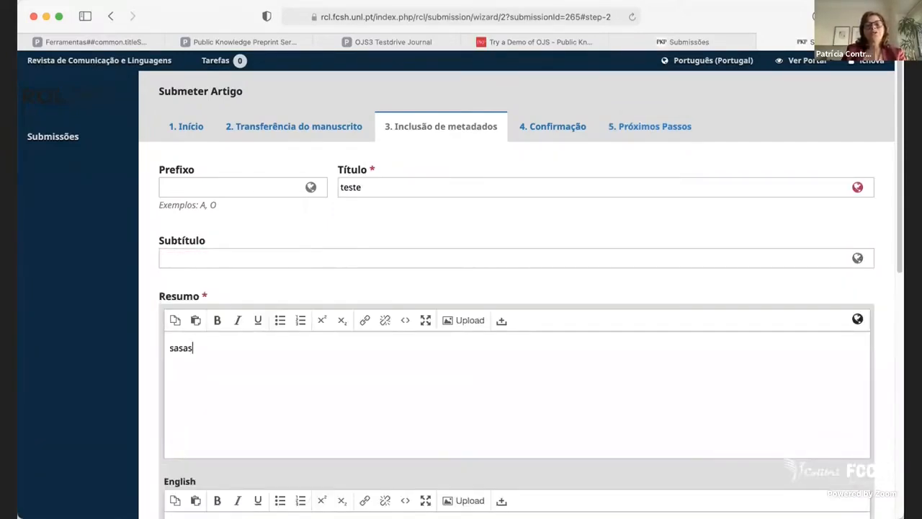
{"action": "scroll", "coordinate": [372, 382], "scroll_direction": "down", "scroll_amount": 10}
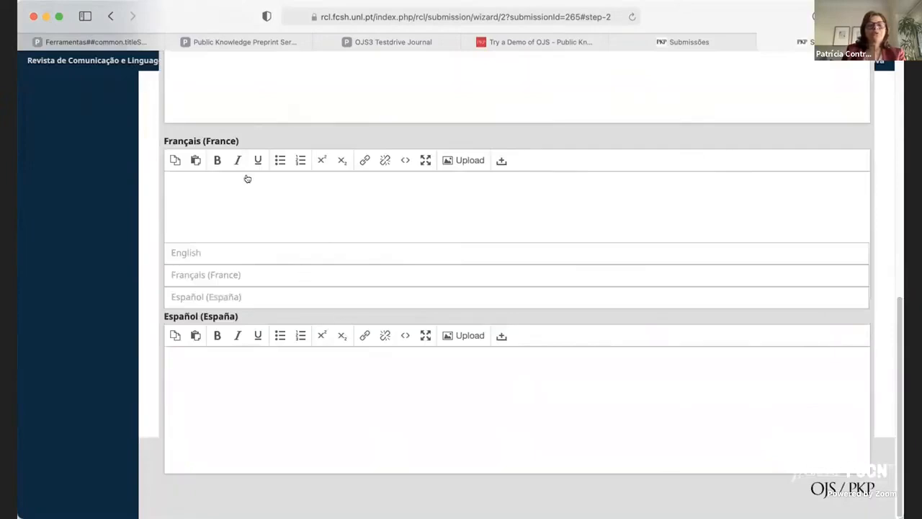
{"action": "scroll", "coordinate": [249, 105], "scroll_direction": "up", "scroll_amount": 5}
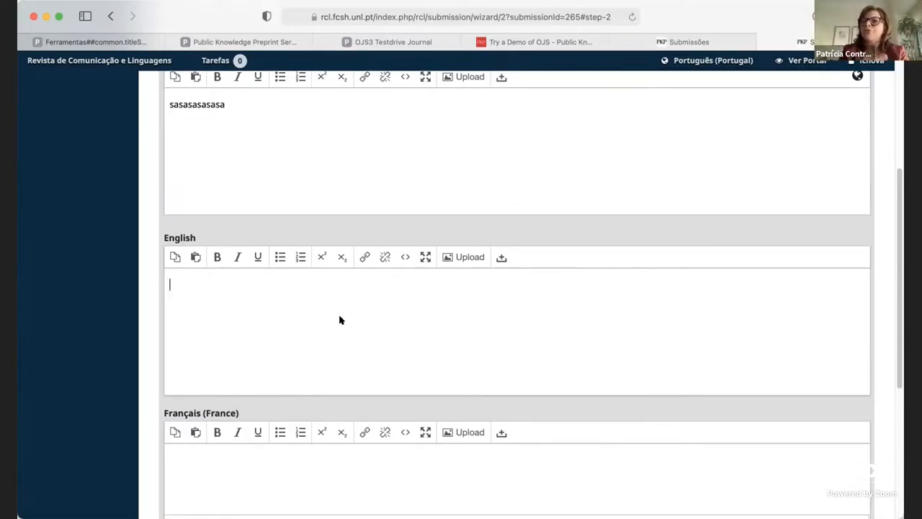
{"action": "left_click", "coordinate": [134, 302]}
Add the keywords "um dois" and "sim" to the submission's additional information.
{"action": "scroll", "coordinate": [422, 370], "scroll_direction": "down", "scroll_amount": 3}
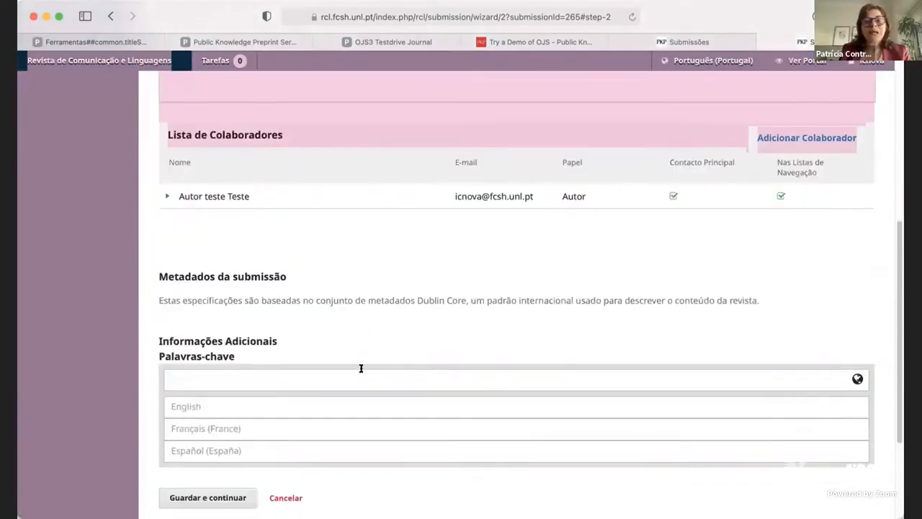
{"action": "left_click", "coordinate": [368, 372]}
{"action": "type", "text": "um dois"}
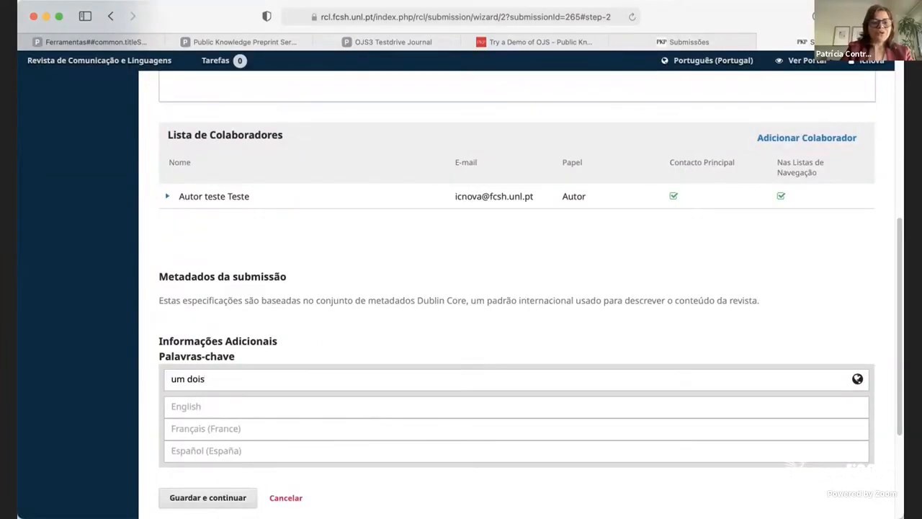
{"action": "key", "text": "Return"}
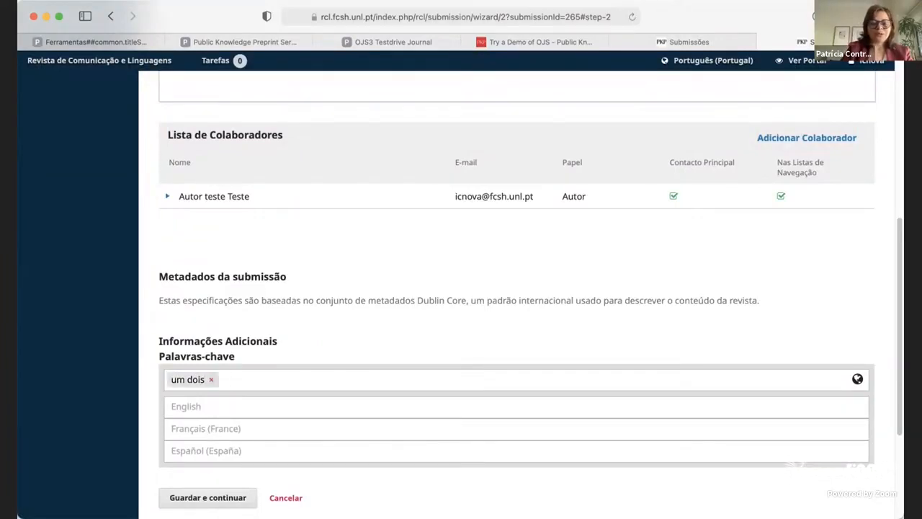
{"action": "type", "text": "sim"}
{"action": "key", "text": "Return"}
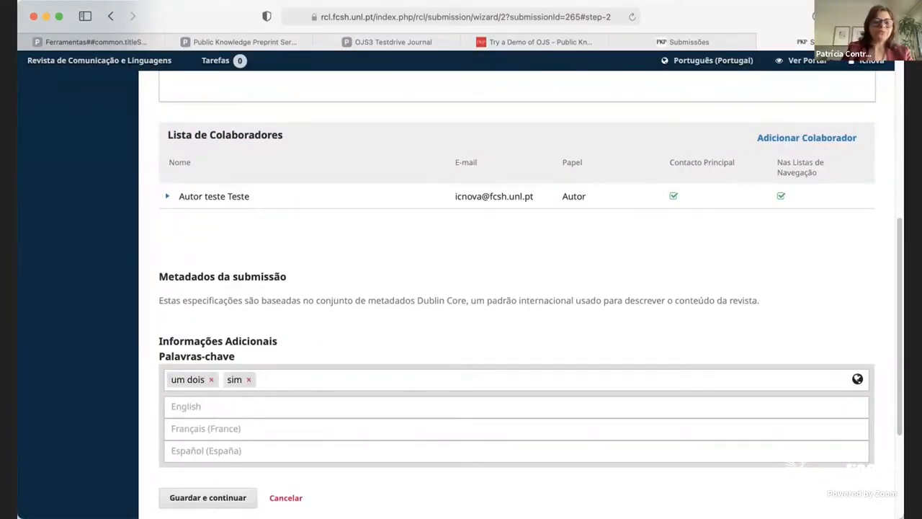
Open the form for adding a contributor and examine its name, e-mail and country fields.
{"action": "scroll", "coordinate": [378, 392], "scroll_direction": "down", "scroll_amount": 1}
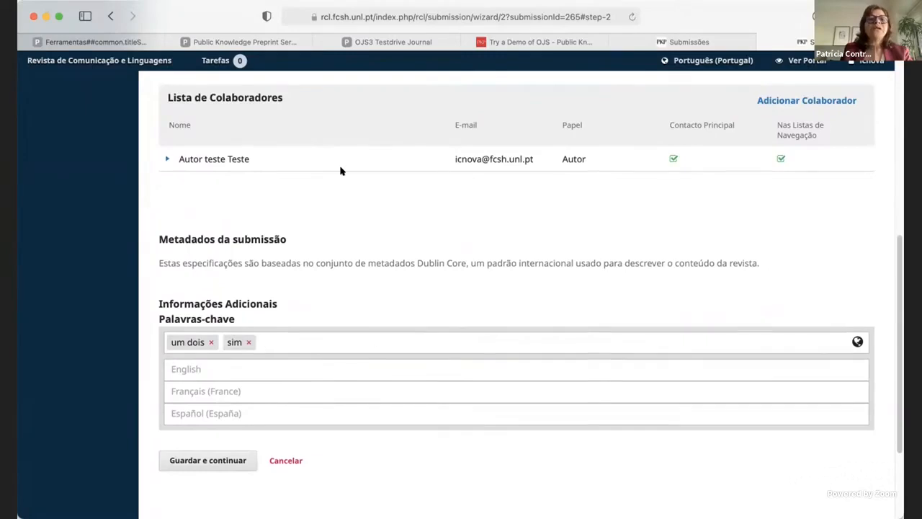
{"action": "scroll", "coordinate": [341, 173], "scroll_direction": "up", "scroll_amount": 3}
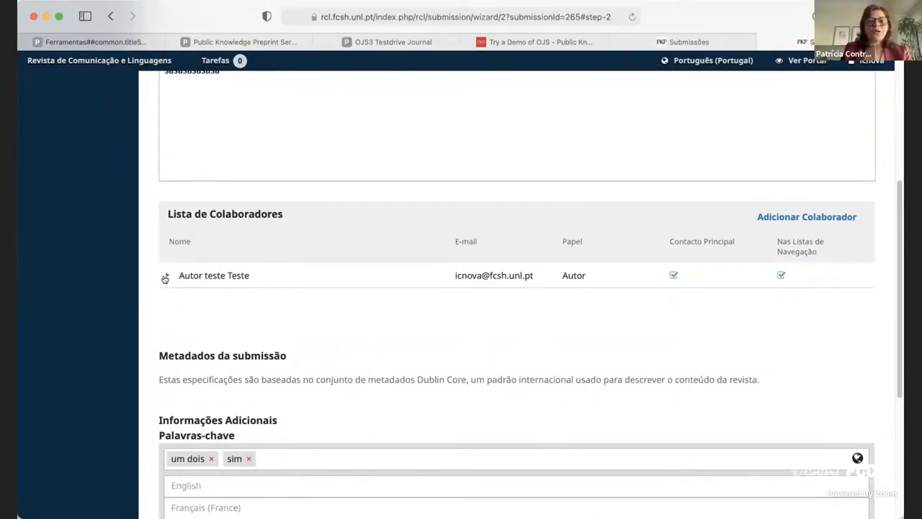
{"action": "left_click", "coordinate": [793, 217]}
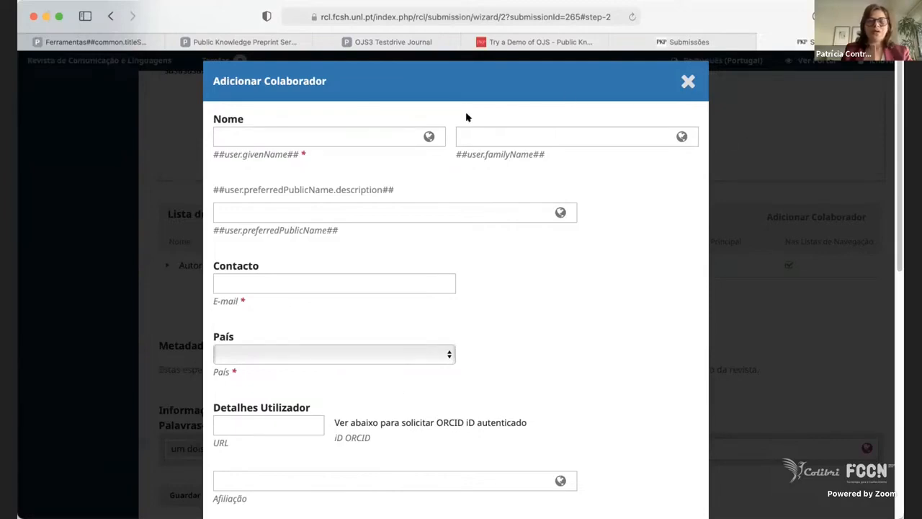
{"action": "left_click", "coordinate": [358, 136]}
{"action": "left_click", "coordinate": [581, 81]}
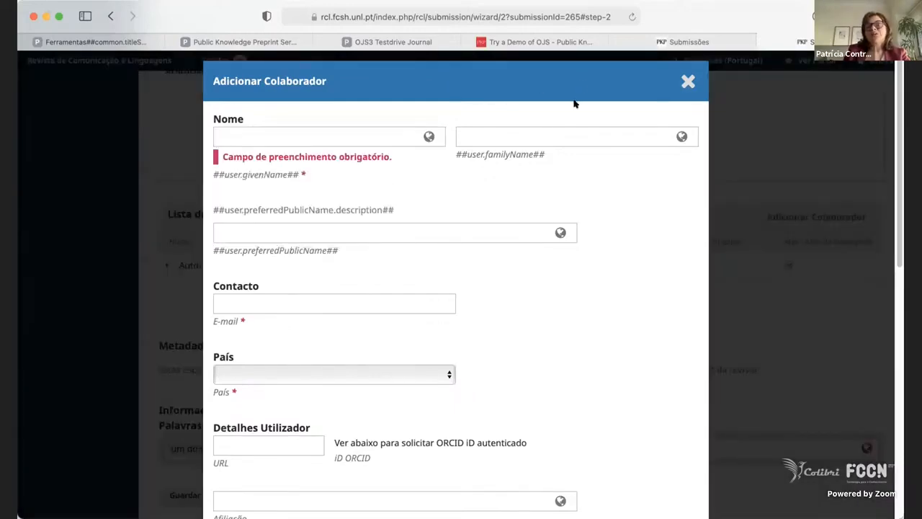
{"action": "scroll", "coordinate": [538, 226], "scroll_direction": "down", "scroll_amount": 5}
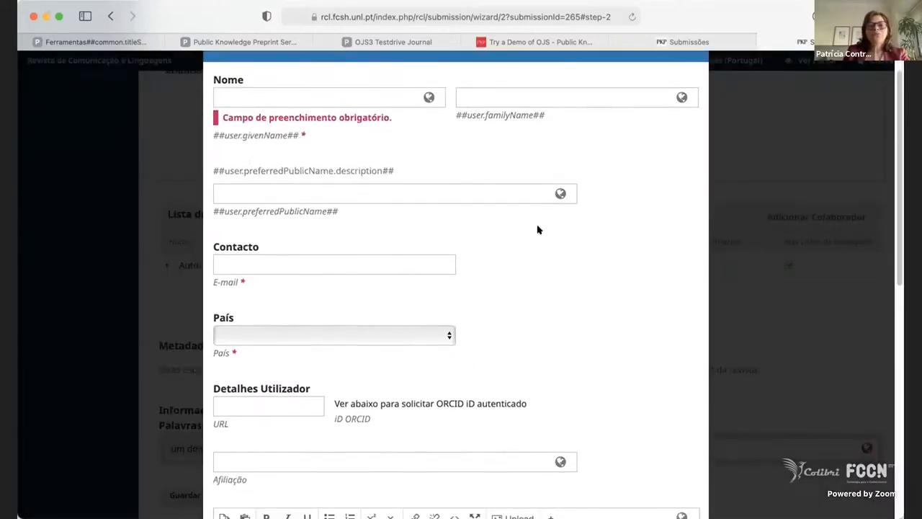
{"action": "scroll", "coordinate": [537, 229], "scroll_direction": "up", "scroll_amount": 6}
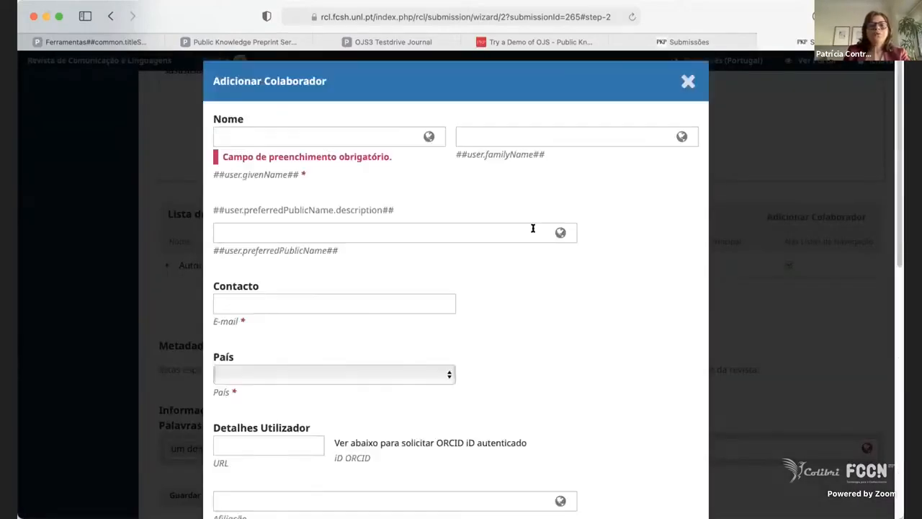
{"action": "left_click", "coordinate": [302, 137]}
{"action": "left_click", "coordinate": [530, 136]}
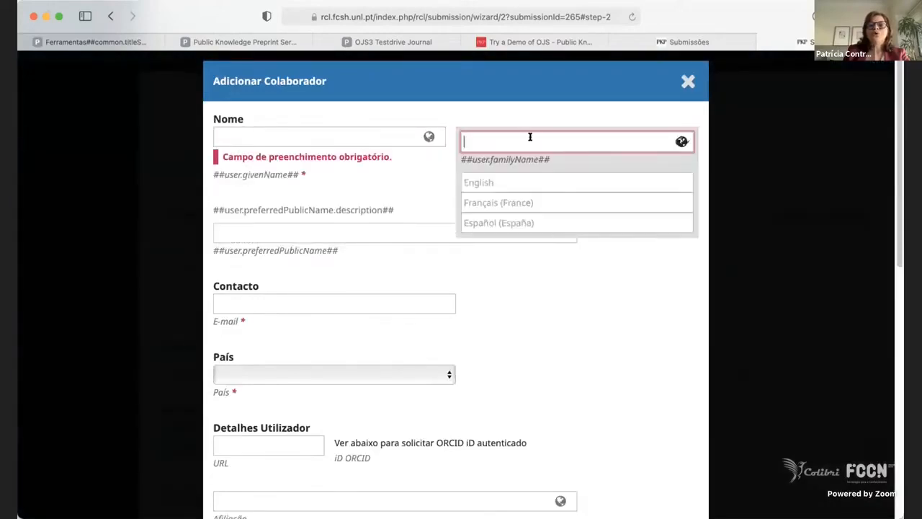
{"action": "left_click", "coordinate": [310, 303]}
{"action": "left_click", "coordinate": [393, 382]}
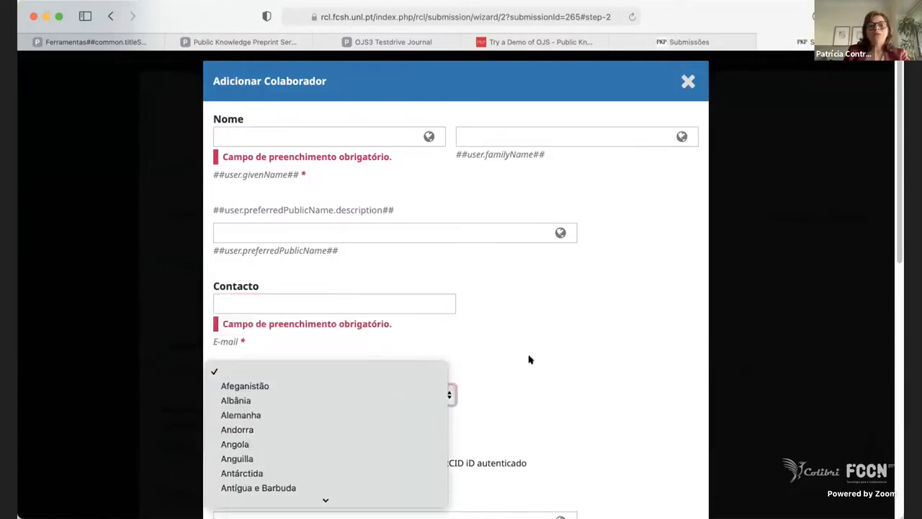
{"action": "left_click", "coordinate": [529, 364]}
Examine the contributor form's URL, affiliation, biography, role and ORCID fields, including their language versions, and cancel the form without adding anyone.
{"action": "scroll", "coordinate": [529, 364], "scroll_direction": "down", "scroll_amount": 3}
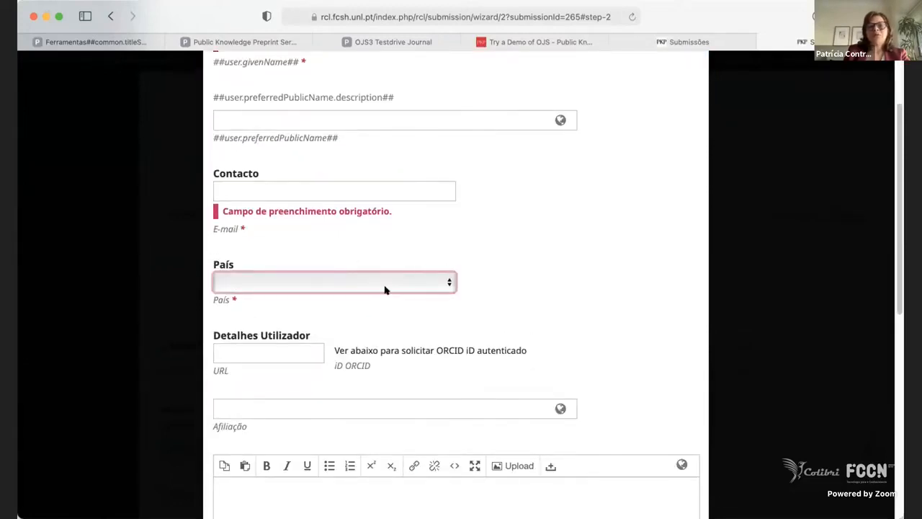
{"action": "left_click", "coordinate": [296, 351]}
{"action": "scroll", "coordinate": [412, 403], "scroll_direction": "down", "scroll_amount": 3}
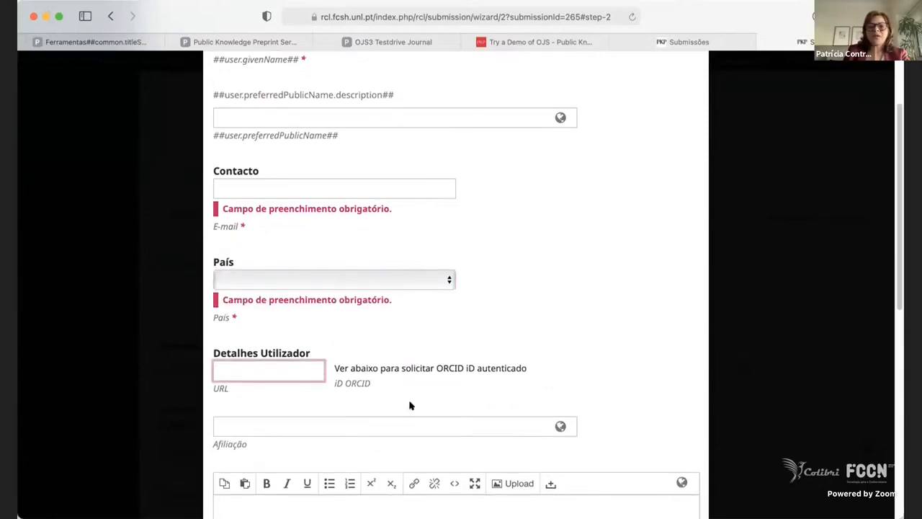
{"action": "scroll", "coordinate": [403, 396], "scroll_direction": "down", "scroll_amount": 4}
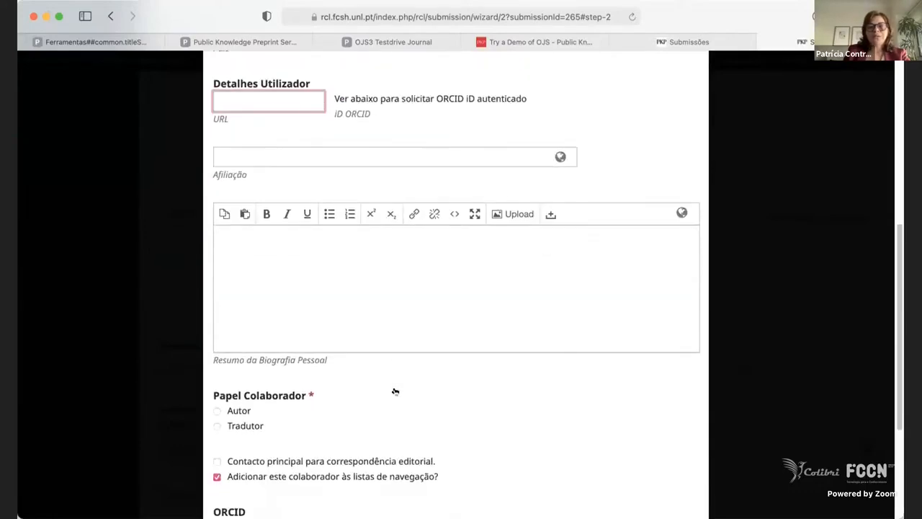
{"action": "scroll", "coordinate": [396, 330], "scroll_direction": "up", "scroll_amount": 1}
{"action": "left_click", "coordinate": [353, 187]}
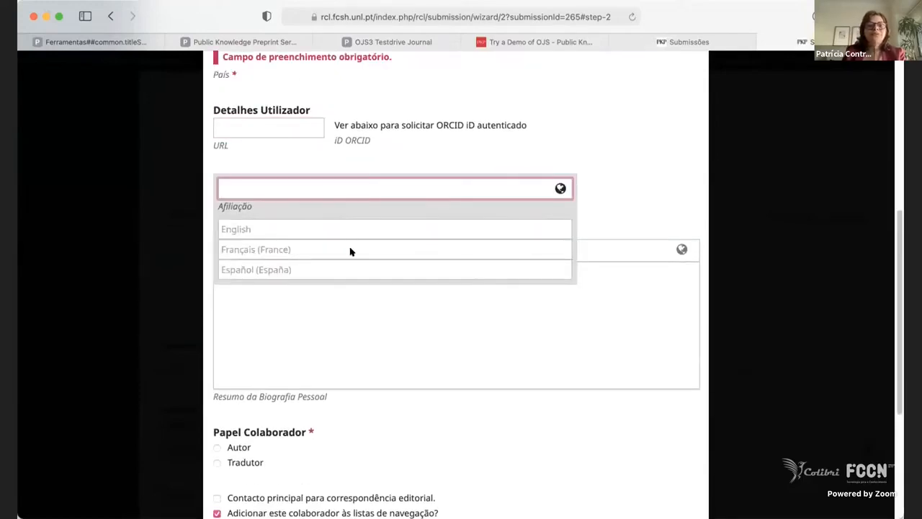
{"action": "left_click", "coordinate": [358, 382]}
{"action": "scroll", "coordinate": [358, 368], "scroll_direction": "down", "scroll_amount": 5}
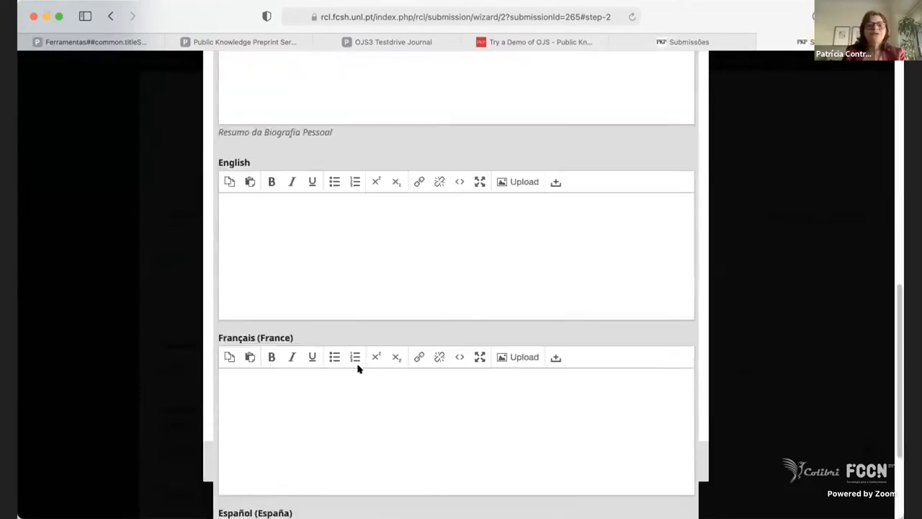
{"action": "left_click", "coordinate": [205, 374]}
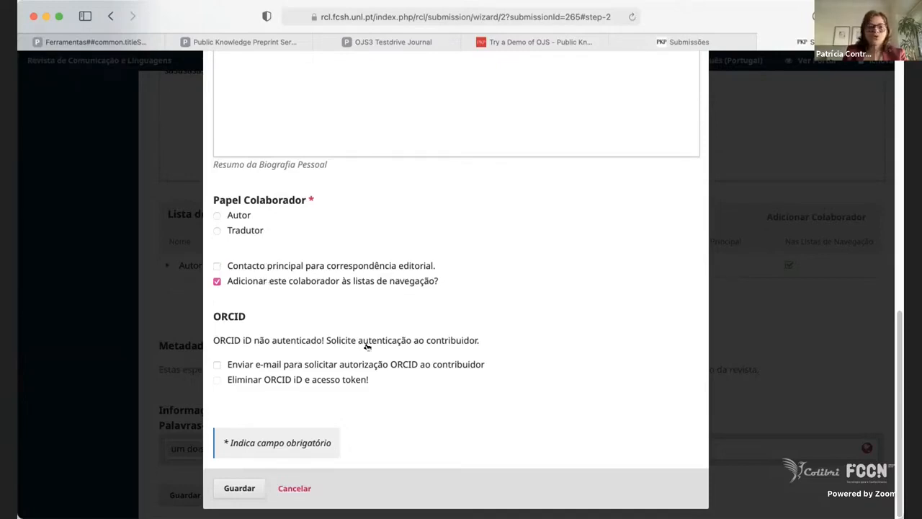
{"action": "left_click", "coordinate": [295, 487]}
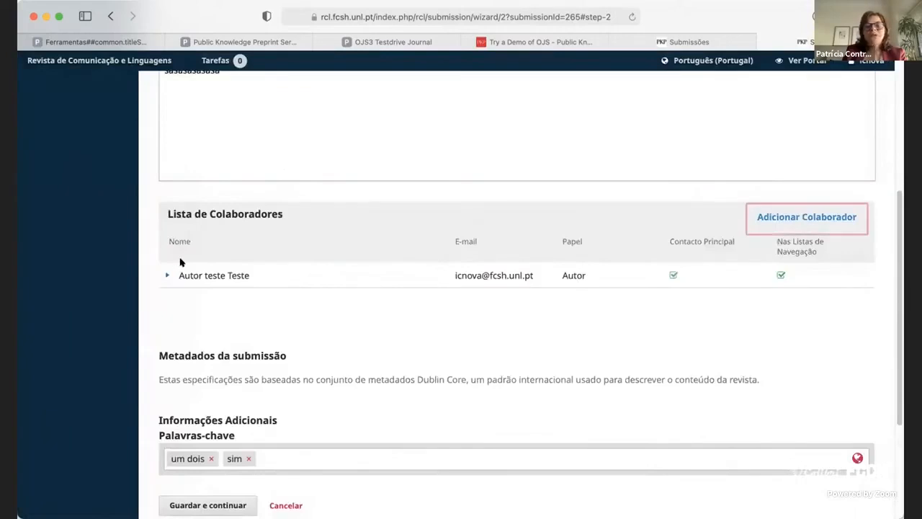
Review the title, abstract, contributor list and keywords, and save the metadata to continue to the confirmation stage.
{"action": "scroll", "coordinate": [590, 310], "scroll_direction": "down", "scroll_amount": 3}
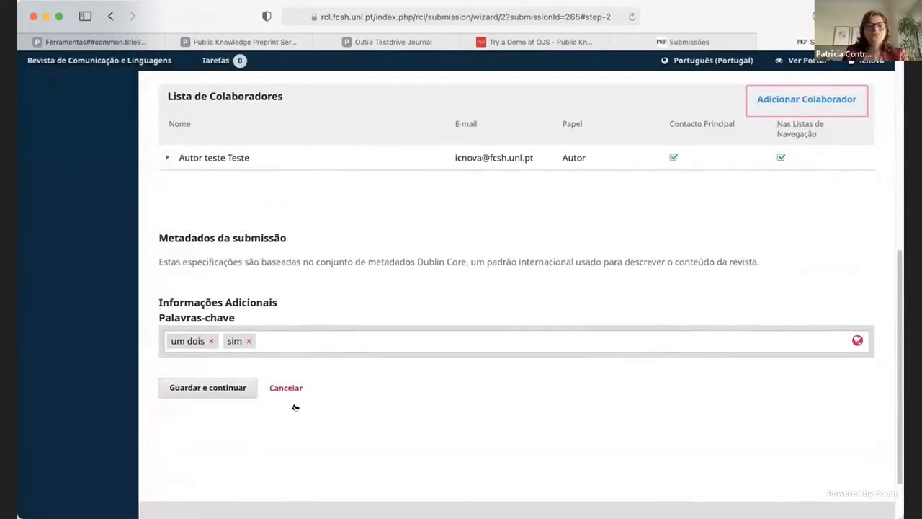
{"action": "scroll", "coordinate": [556, 267], "scroll_direction": "up", "scroll_amount": 5}
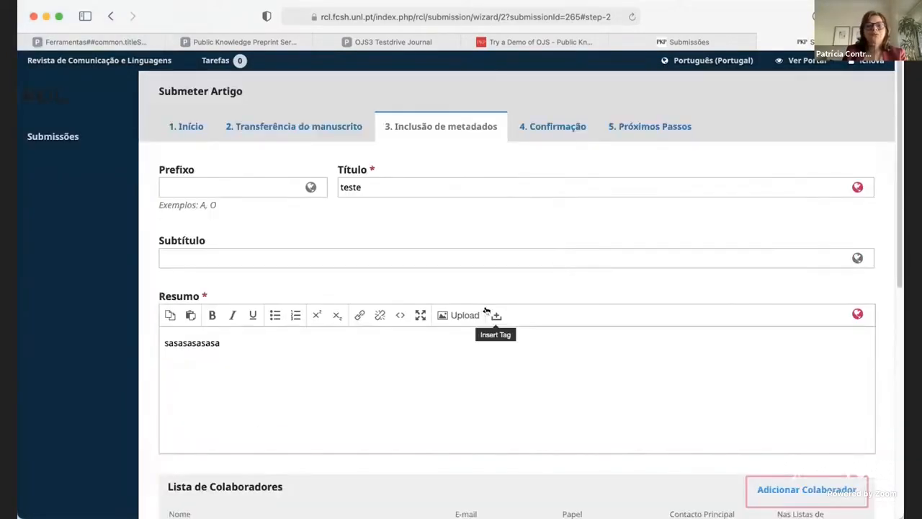
{"action": "scroll", "coordinate": [486, 311], "scroll_direction": "down", "scroll_amount": 5}
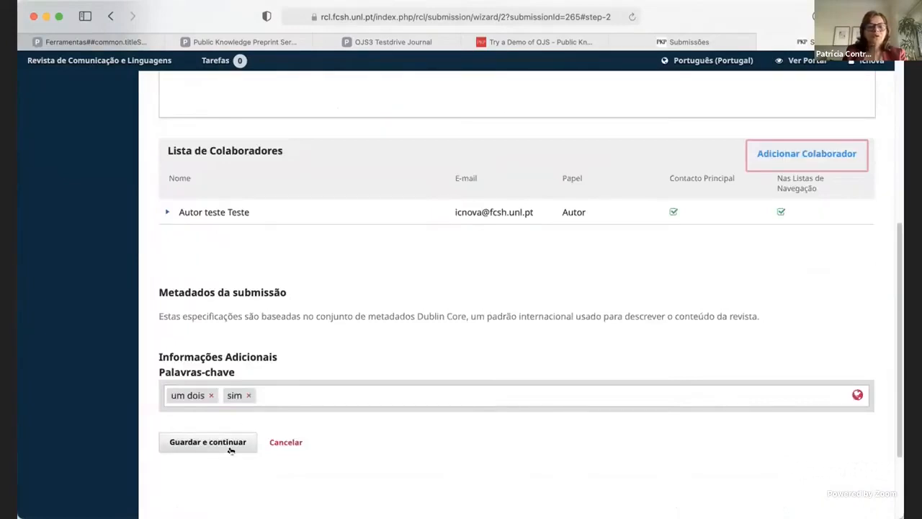
{"action": "left_click", "coordinate": [231, 445]}
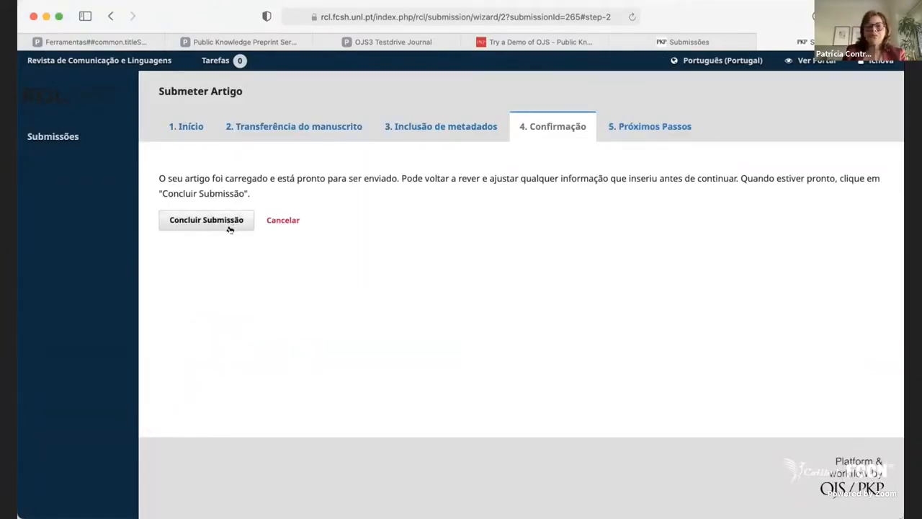
Conclude the article submission and confirm sending it to the journal.
{"action": "left_click", "coordinate": [860, 64]}
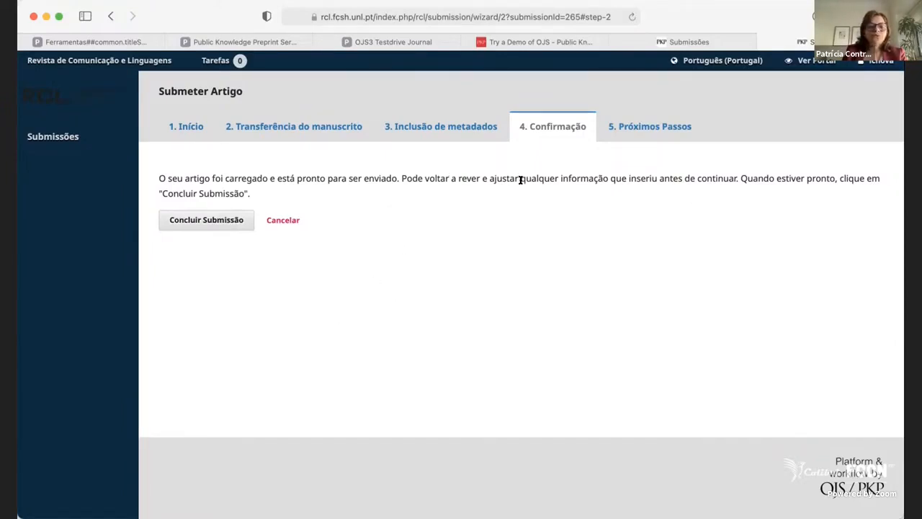
{"action": "left_click", "coordinate": [213, 222]}
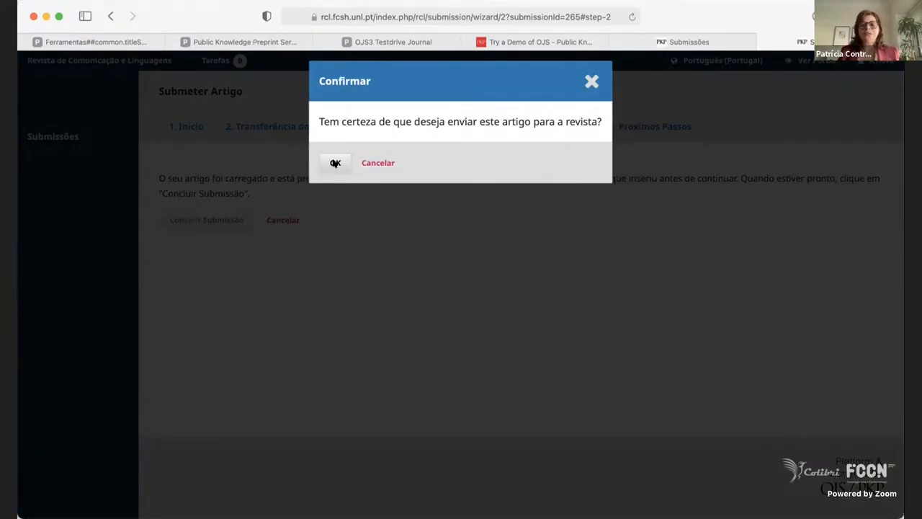
{"action": "left_click", "coordinate": [334, 163]}
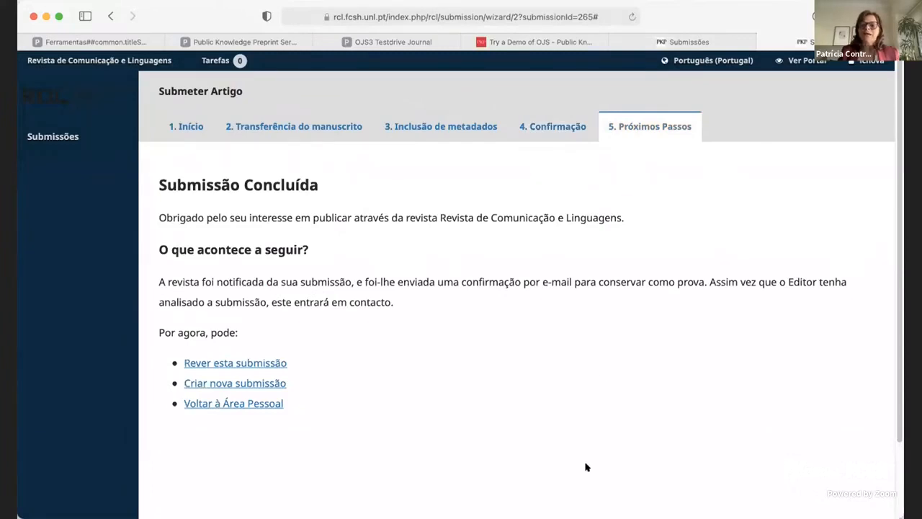
Review the next-steps information for the completed submission and open the author's list of submissions.
{"action": "scroll", "coordinate": [603, 345], "scroll_direction": "down", "scroll_amount": 2}
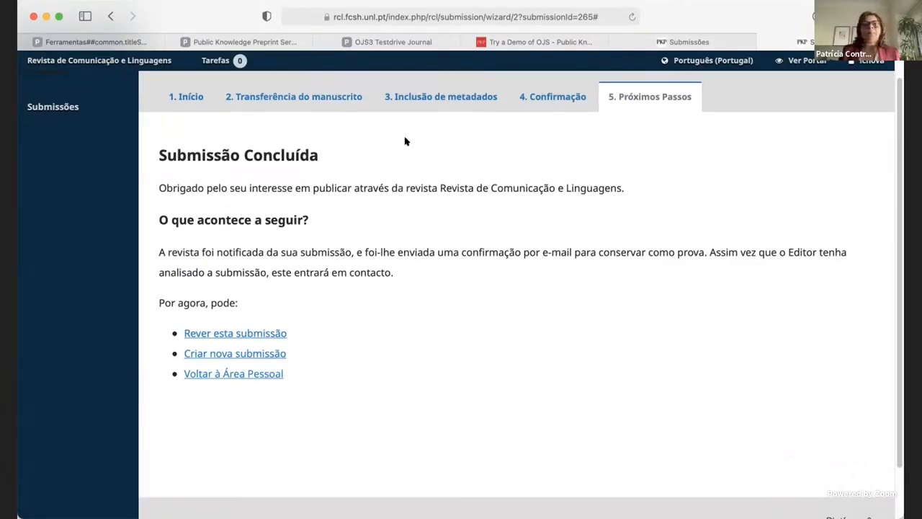
{"action": "left_click", "coordinate": [49, 106]}
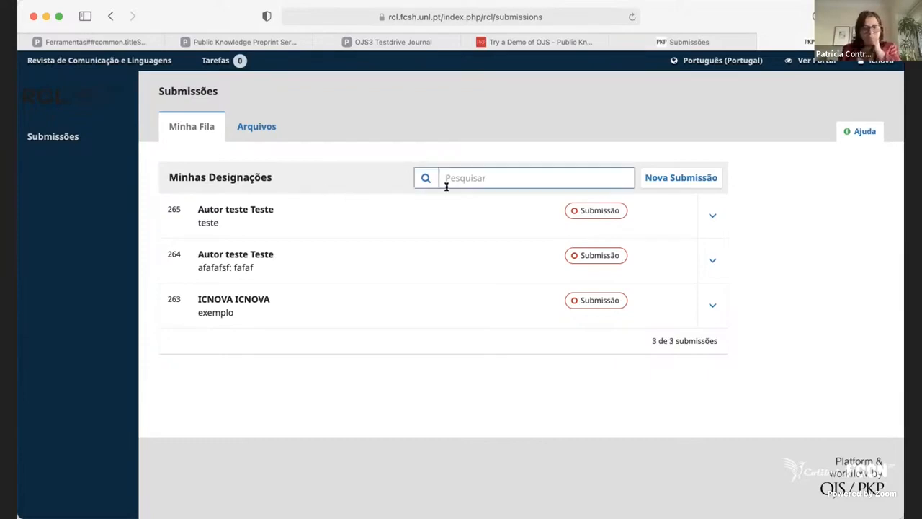
{"action": "mouse_move", "coordinate": [876, 60]}
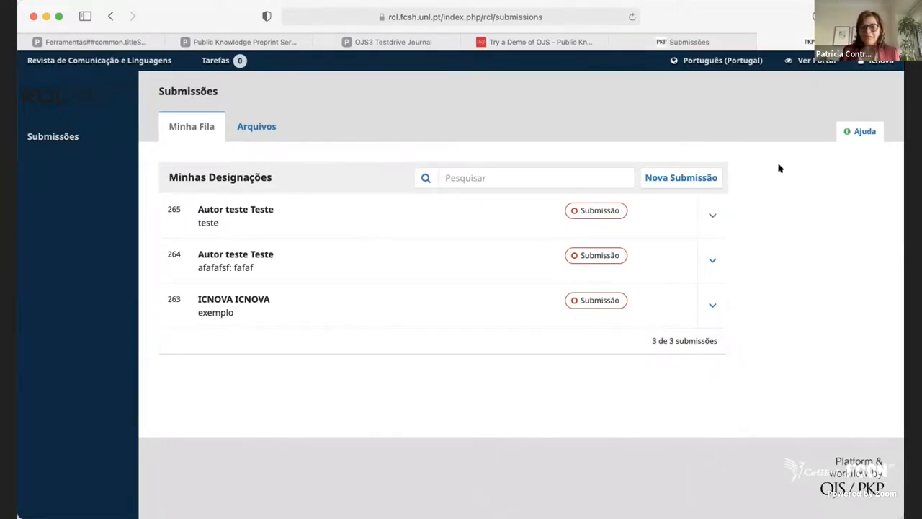
{"action": "mouse_move", "coordinate": [705, 59]}
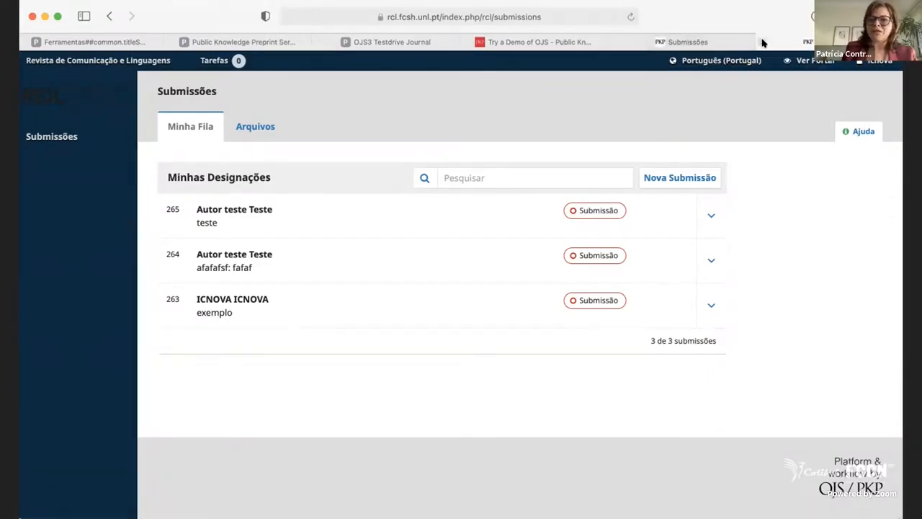
{"action": "mouse_move", "coordinate": [723, 47]}
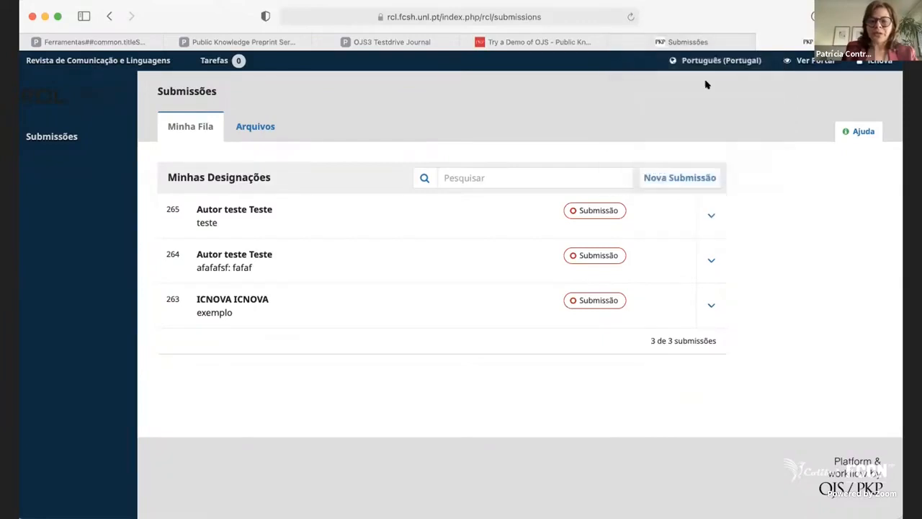
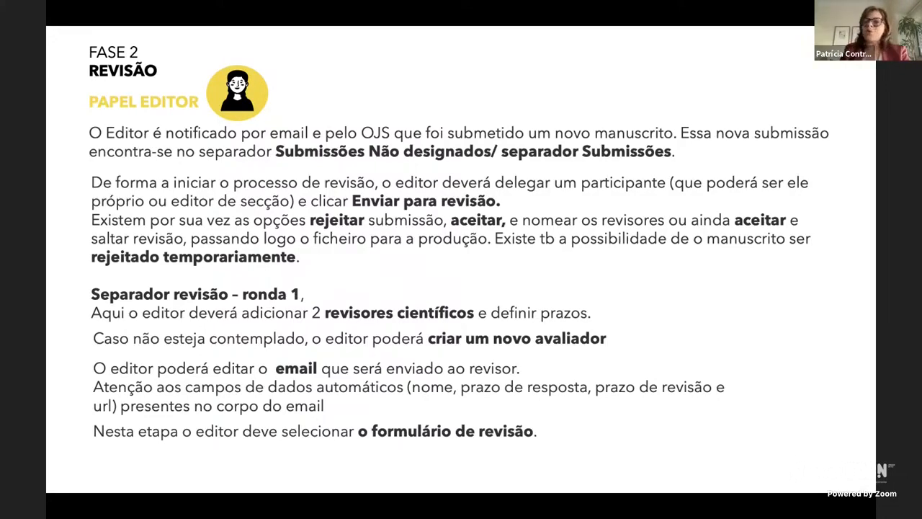
Leave the slide show, switch to Safari and copy the demo password from the Try a Demo of OJS page.
{"action": "key", "text": "Escape"}
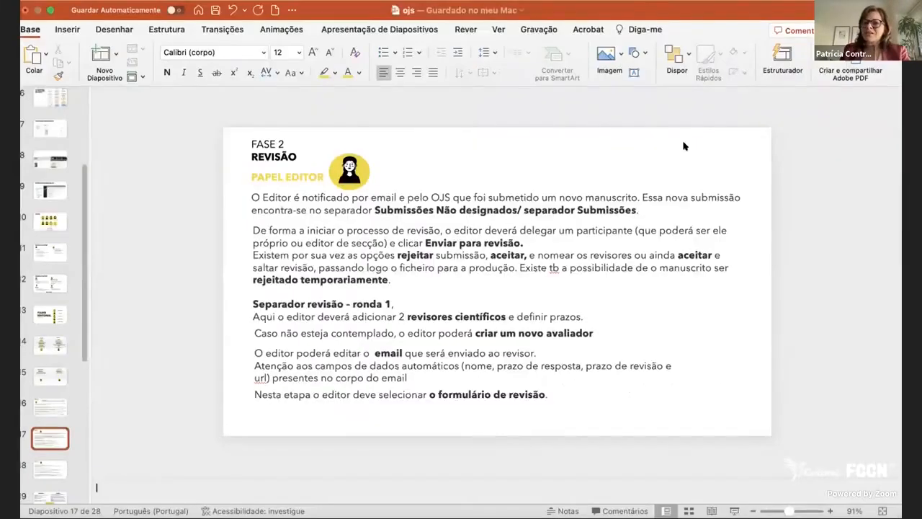
{"action": "left_click", "coordinate": [96, 3]}
{"action": "left_click", "coordinate": [710, 176]}
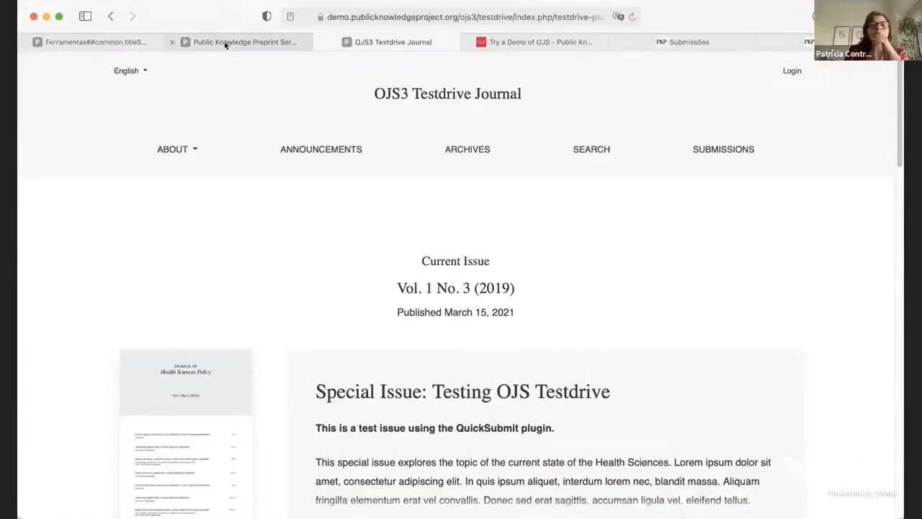
{"action": "left_click", "coordinate": [226, 42]}
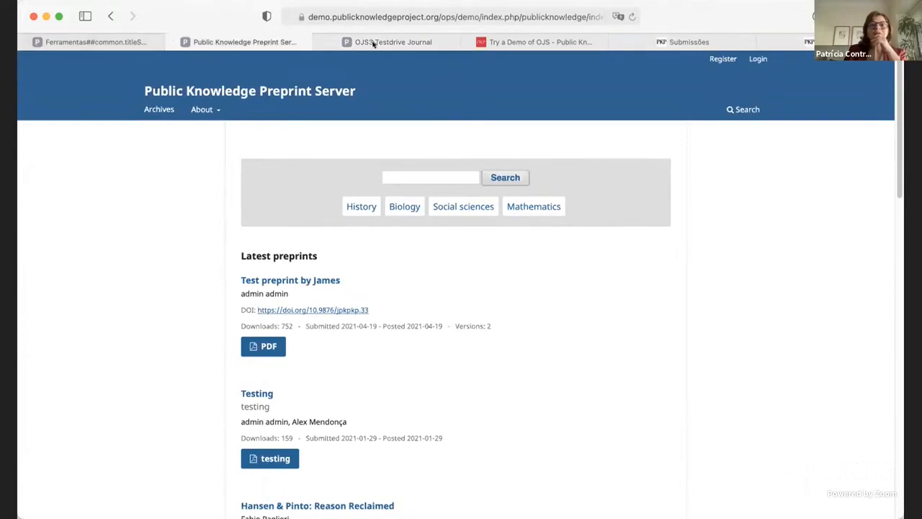
{"action": "left_click", "coordinate": [555, 41]}
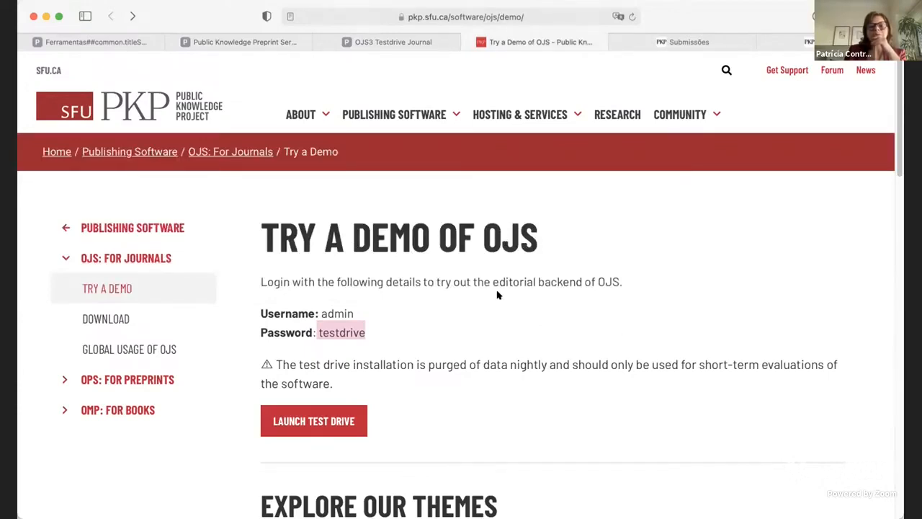
{"action": "scroll", "coordinate": [490, 295], "scroll_direction": "down", "scroll_amount": 1}
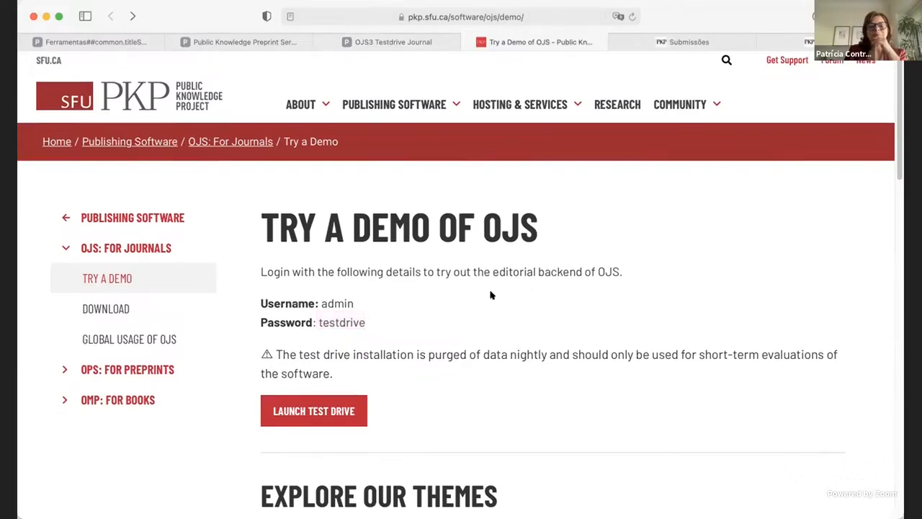
{"action": "left_click_drag", "start_coordinate": [371, 322], "coordinate": [316, 321]}
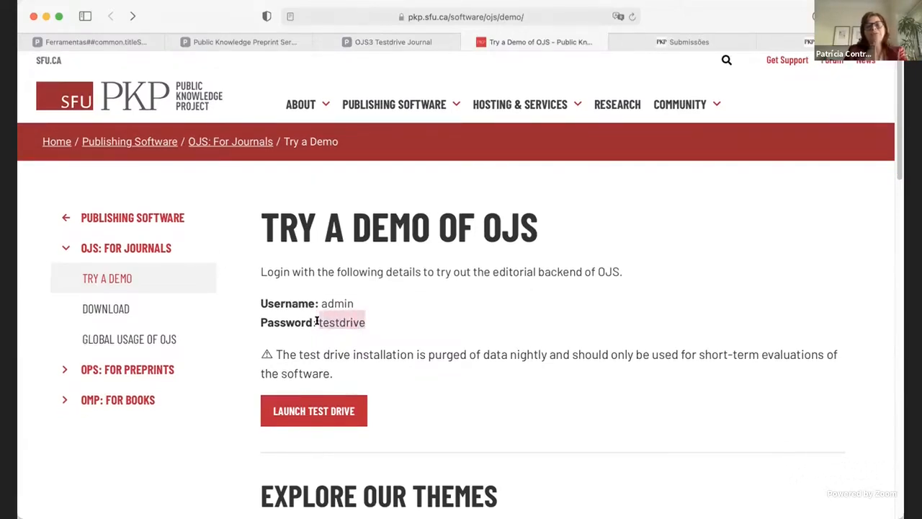
{"action": "left_click", "coordinate": [420, 43]}
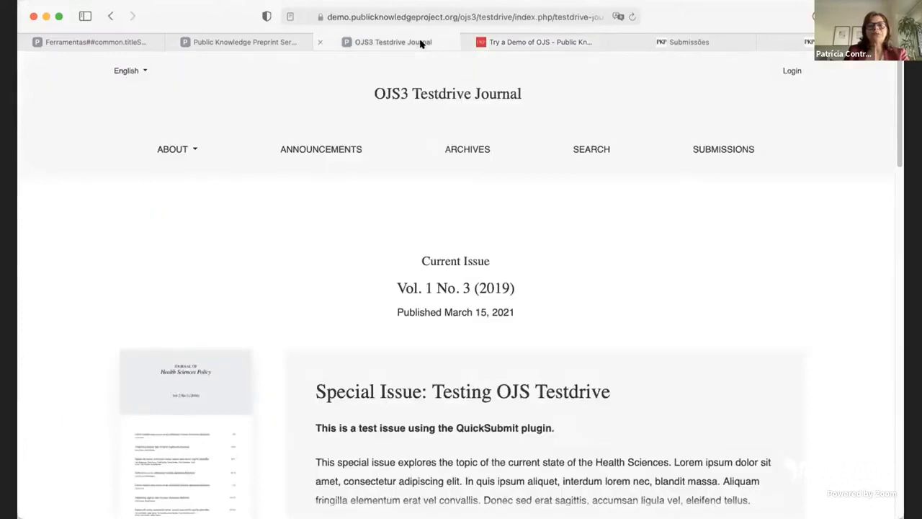
{"action": "left_click", "coordinate": [268, 46]}
{"action": "left_click", "coordinate": [564, 45]}
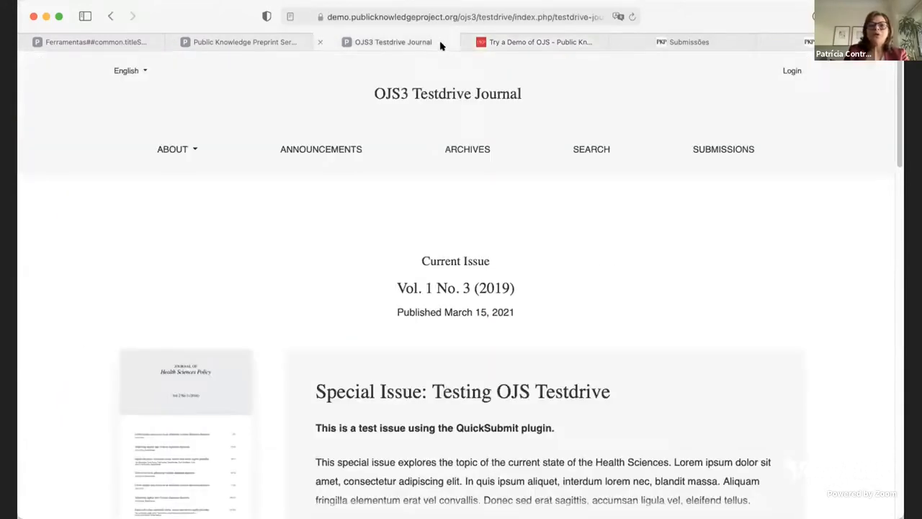
{"action": "left_click", "coordinate": [442, 43]}
{"action": "left_click", "coordinate": [792, 71]}
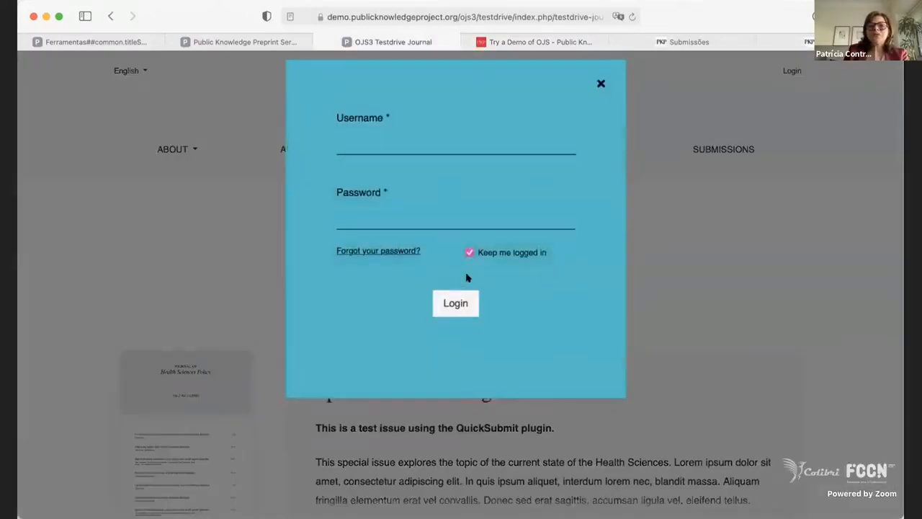
Open the Public Knowledge Preprint Server's login form and enter the demo password.
{"action": "left_click", "coordinate": [245, 45]}
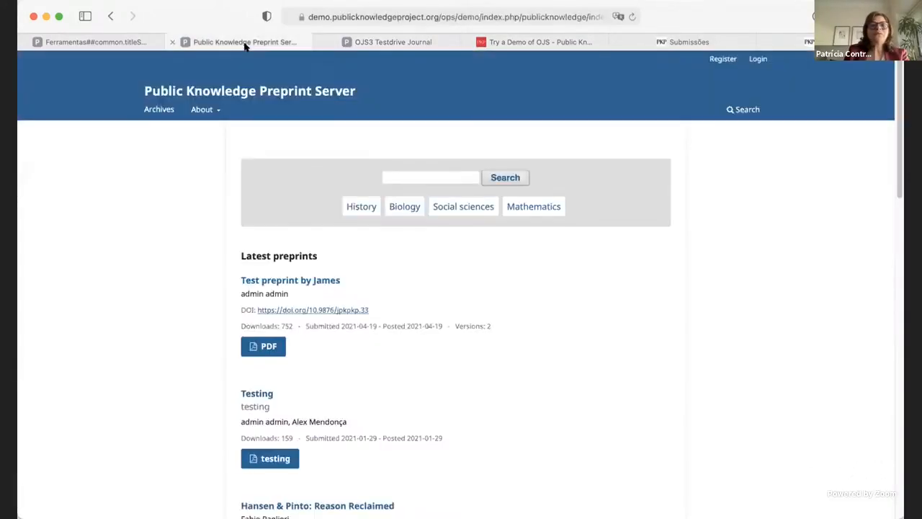
{"action": "left_click", "coordinate": [763, 61]}
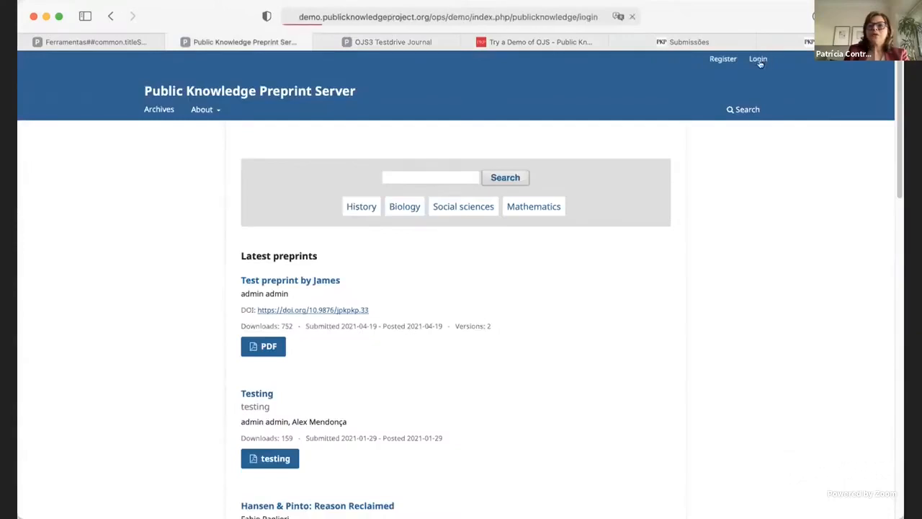
{"action": "left_click", "coordinate": [332, 238]}
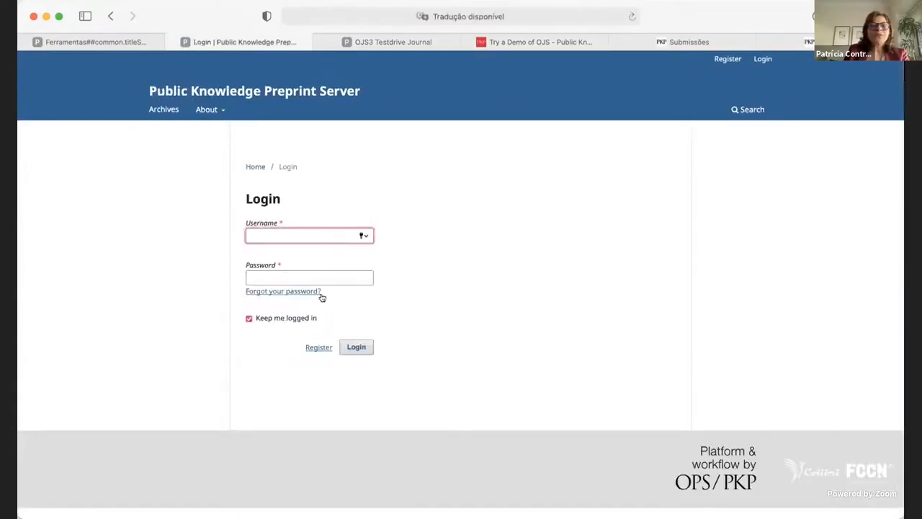
{"action": "left_click", "coordinate": [326, 274]}
{"action": "key", "text": "super+v"}
{"action": "left_click", "coordinate": [295, 235]}
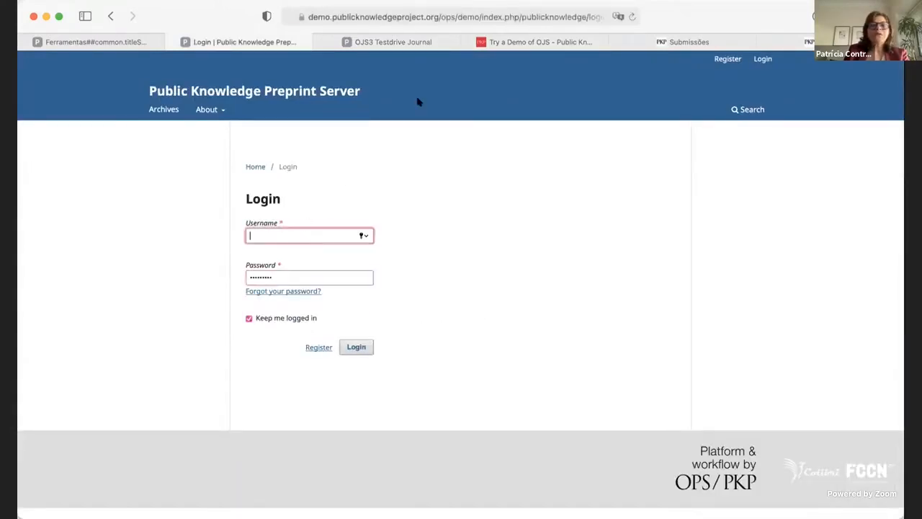
Copy the username admin from the OJS demo page into the preprint server's login form and try to log in.
{"action": "left_click", "coordinate": [514, 43]}
{"action": "double_click", "coordinate": [328, 303]}
{"action": "key", "text": "super+c"}
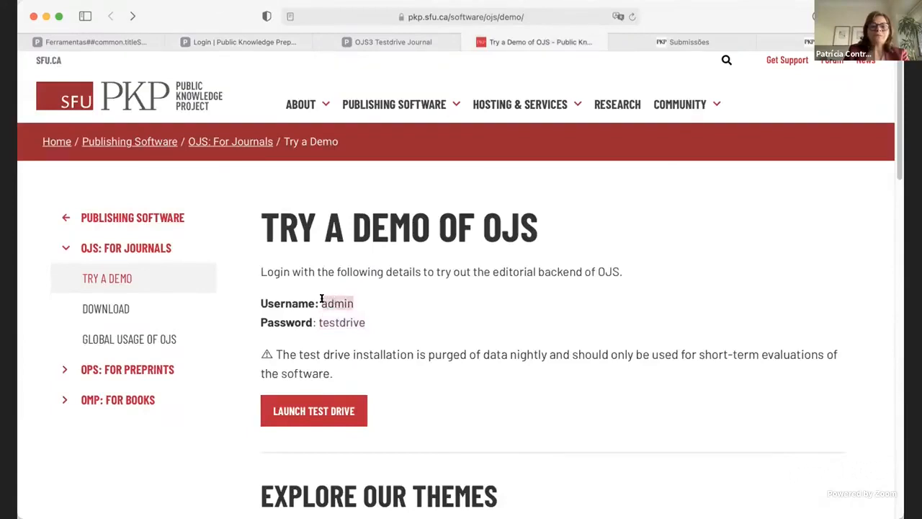
{"action": "left_click", "coordinate": [278, 41]}
{"action": "key", "text": "super+v"}
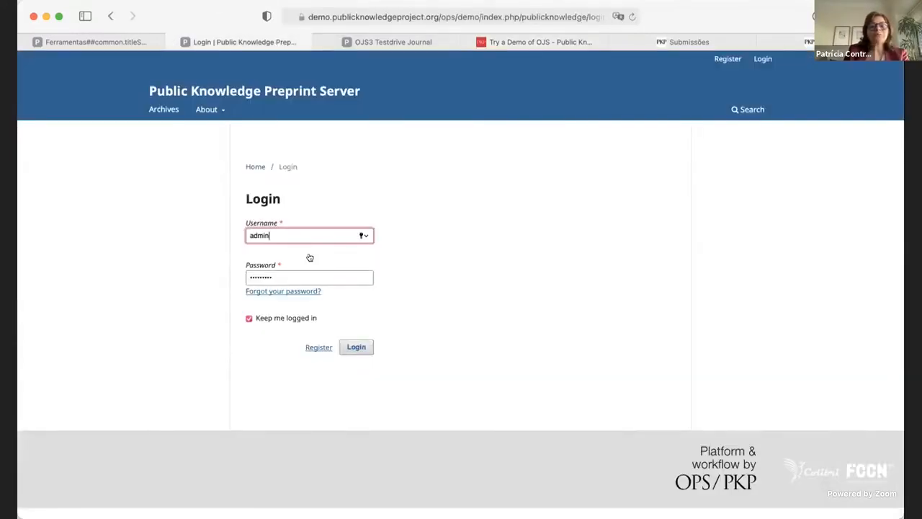
{"action": "left_click", "coordinate": [363, 348]}
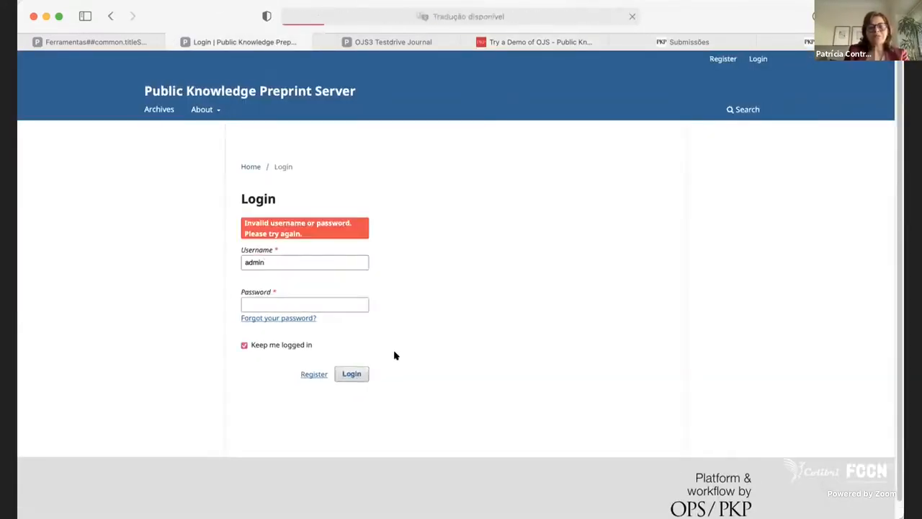
Copy the password again from the OJS demo page and retry the preprint server login with it.
{"action": "left_click", "coordinate": [360, 43]}
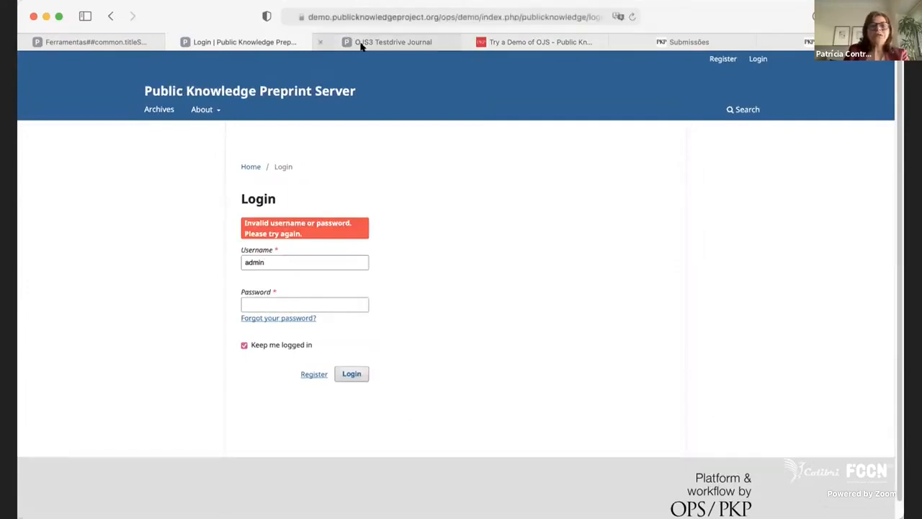
{"action": "left_click", "coordinate": [282, 41]}
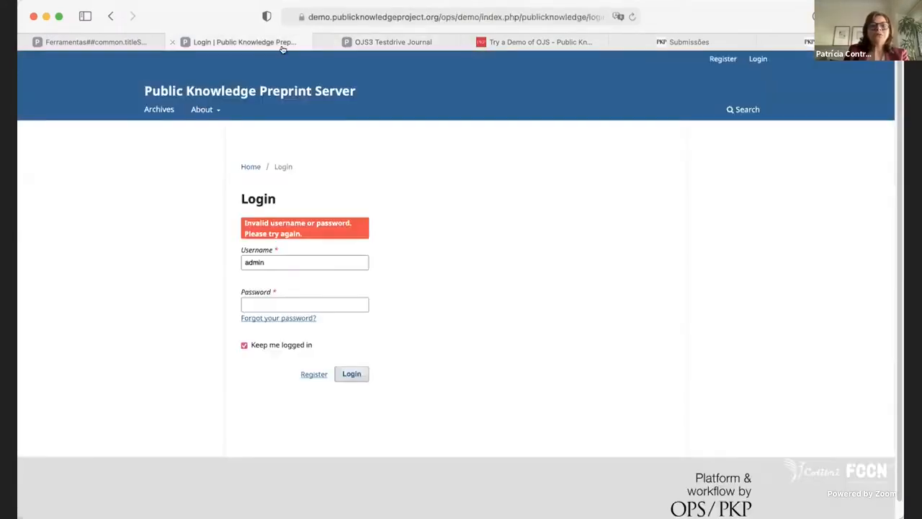
{"action": "left_click", "coordinate": [508, 39]}
{"action": "left_click_drag", "start_coordinate": [372, 325], "coordinate": [321, 317]}
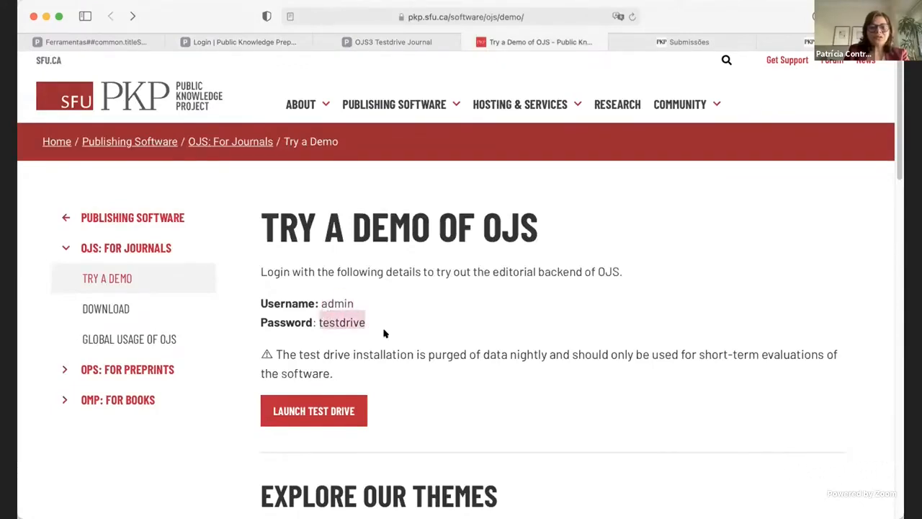
{"action": "left_click", "coordinate": [273, 47]}
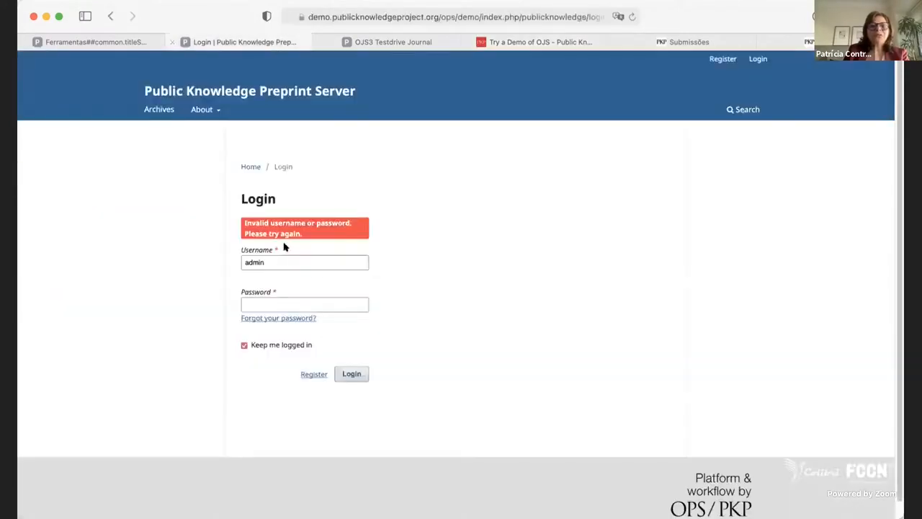
{"action": "left_click", "coordinate": [284, 308]}
{"action": "key", "text": "super+v"}
{"action": "left_click", "coordinate": [350, 375]}
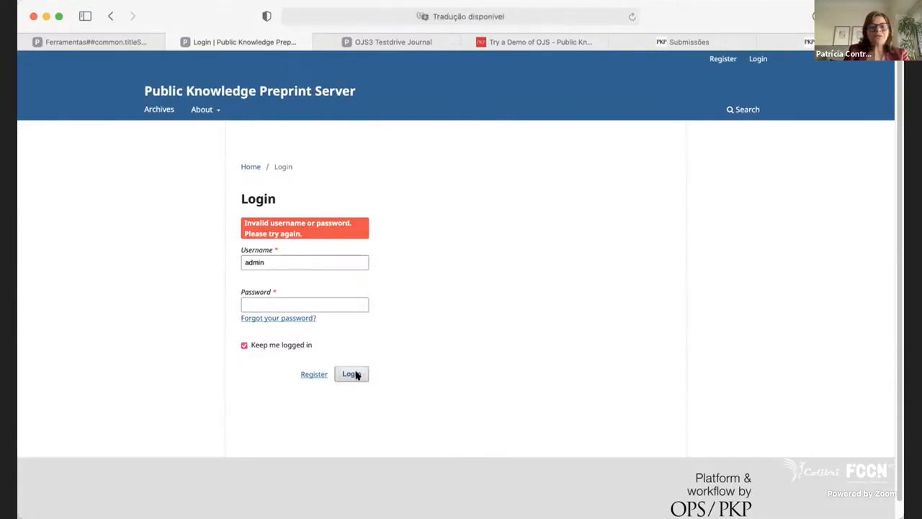
Try resending the preprint server's login form, and close that page.
{"action": "left_click", "coordinate": [630, 16]}
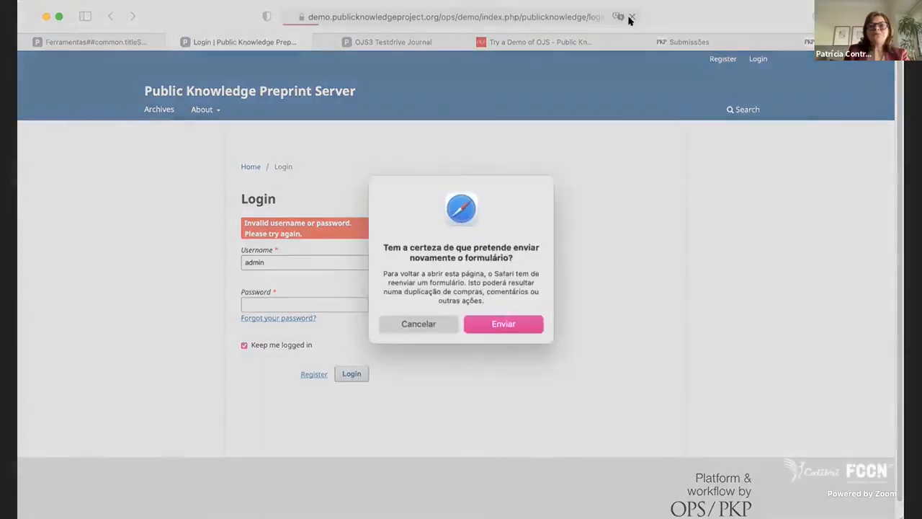
{"action": "left_click", "coordinate": [508, 325]}
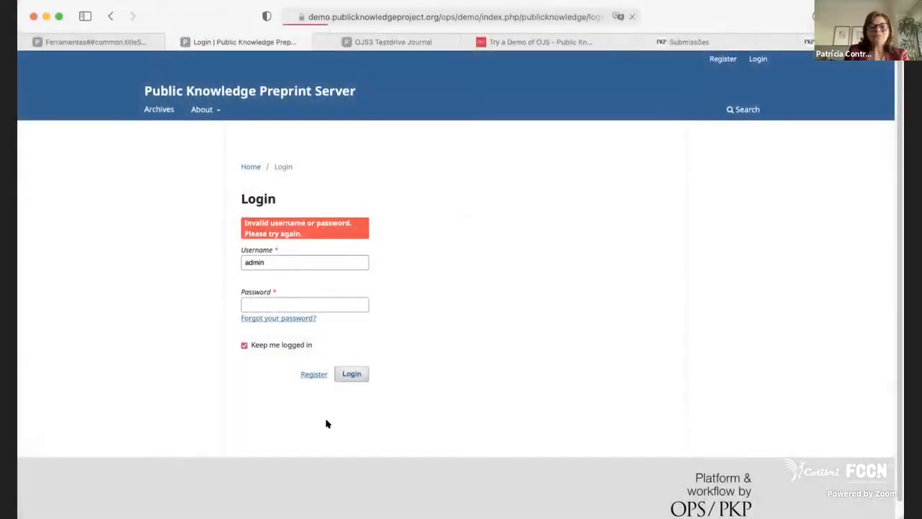
{"action": "left_click", "coordinate": [351, 374]}
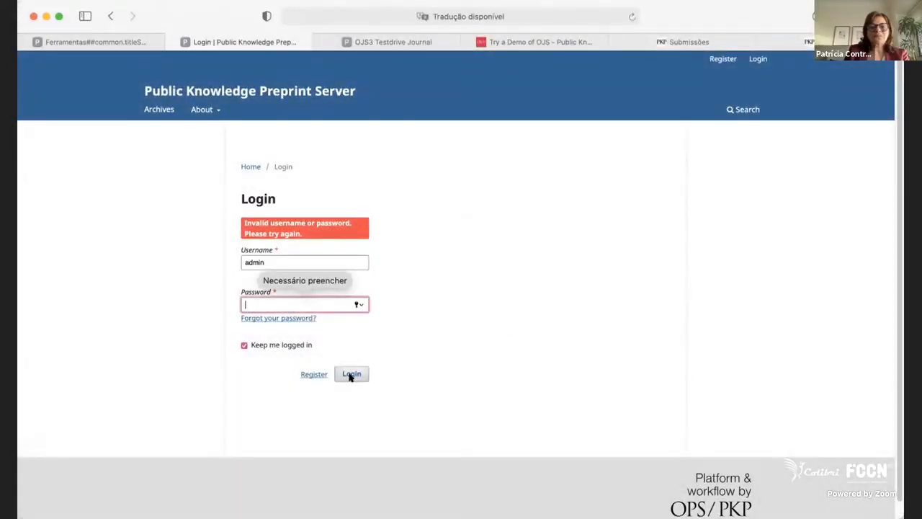
{"action": "left_click", "coordinate": [405, 158]}
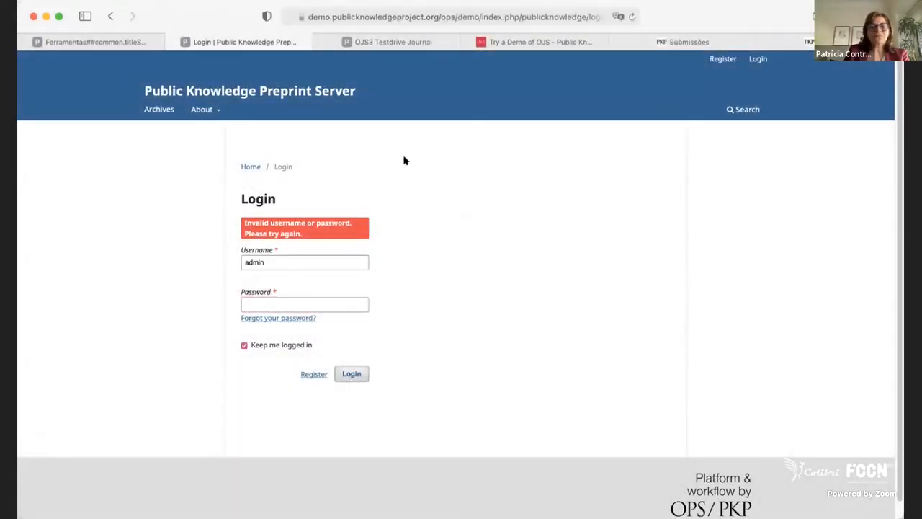
{"action": "left_click", "coordinate": [280, 262]}
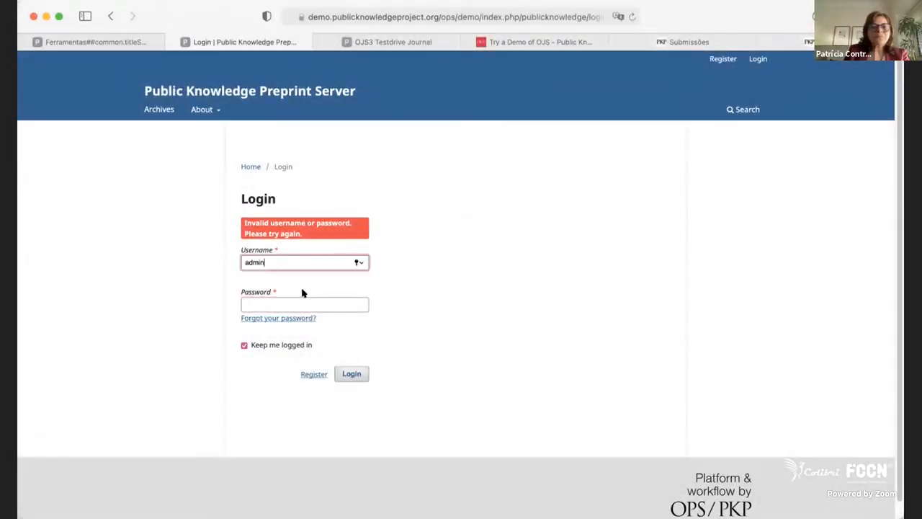
{"action": "left_click", "coordinate": [174, 42]}
Launch the OJS test drive from the Try a Demo page and open the journal's login form.
{"action": "left_click", "coordinate": [483, 41]}
{"action": "mouse_move", "coordinate": [631, 172]}
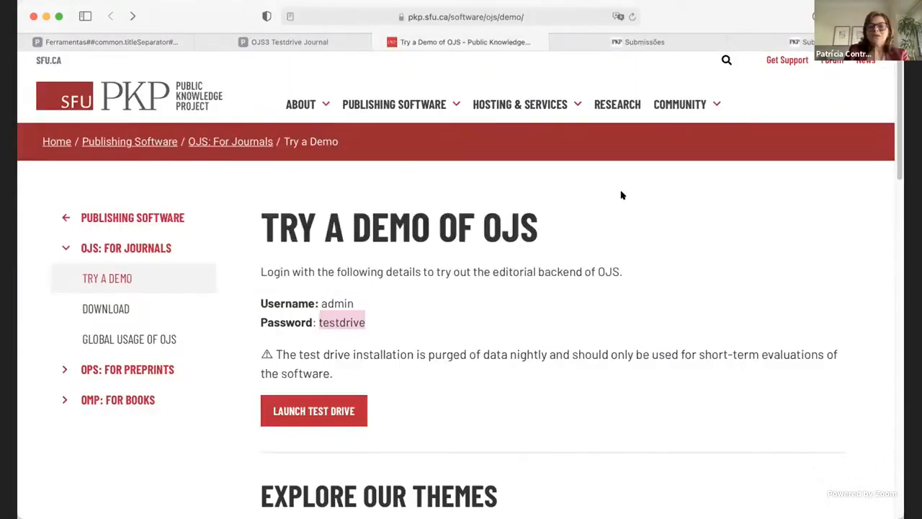
{"action": "left_click", "coordinate": [314, 411]}
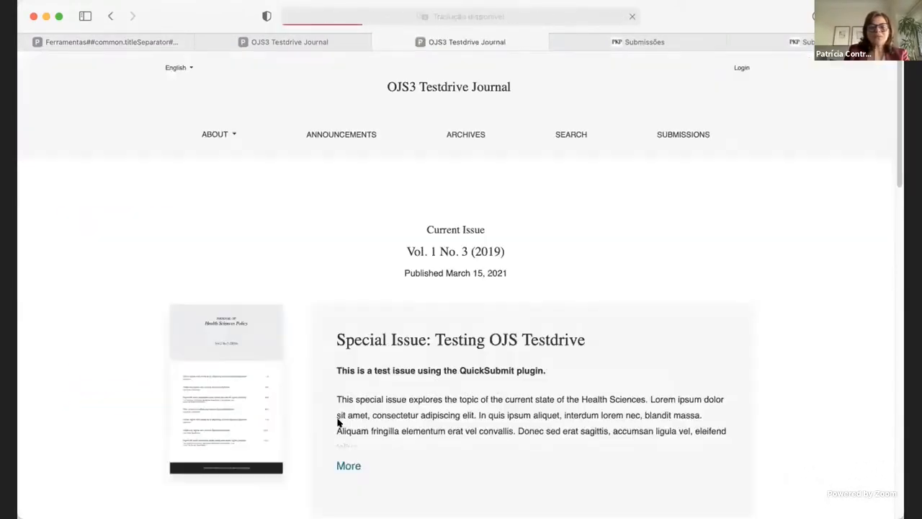
{"action": "left_click", "coordinate": [742, 69]}
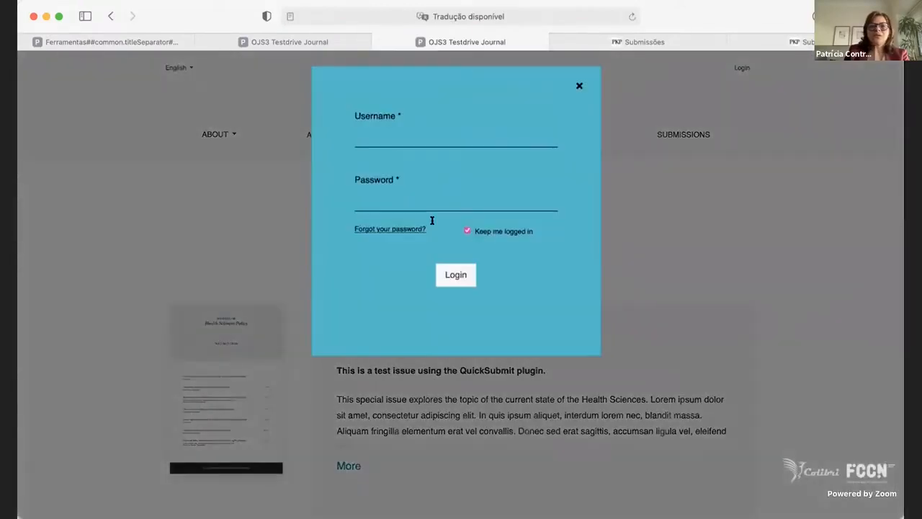
Fill both login fields with the copied demo password and select the username field's text.
{"action": "left_click", "coordinate": [423, 136]}
{"action": "type", "text": "testdrive"}
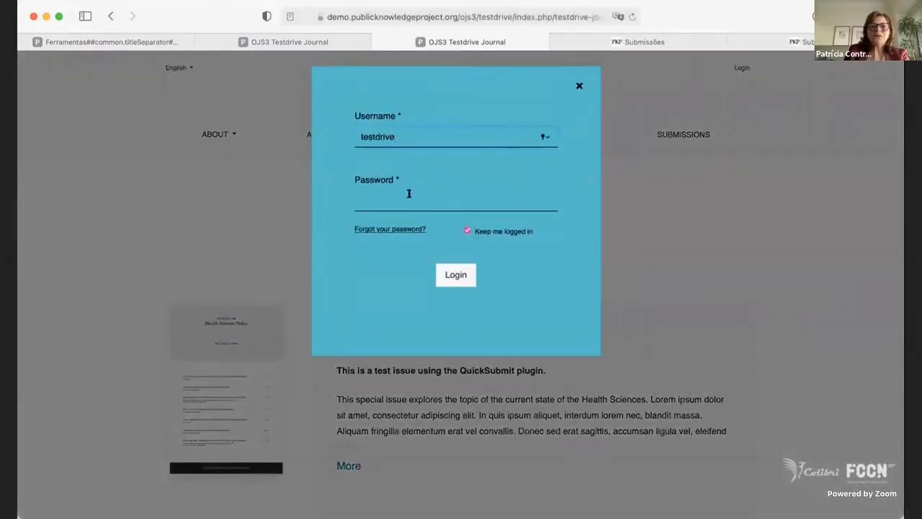
{"action": "left_click", "coordinate": [408, 197]}
{"action": "key", "text": "super+v"}
{"action": "left_click_drag", "start_coordinate": [404, 137], "coordinate": [354, 132]}
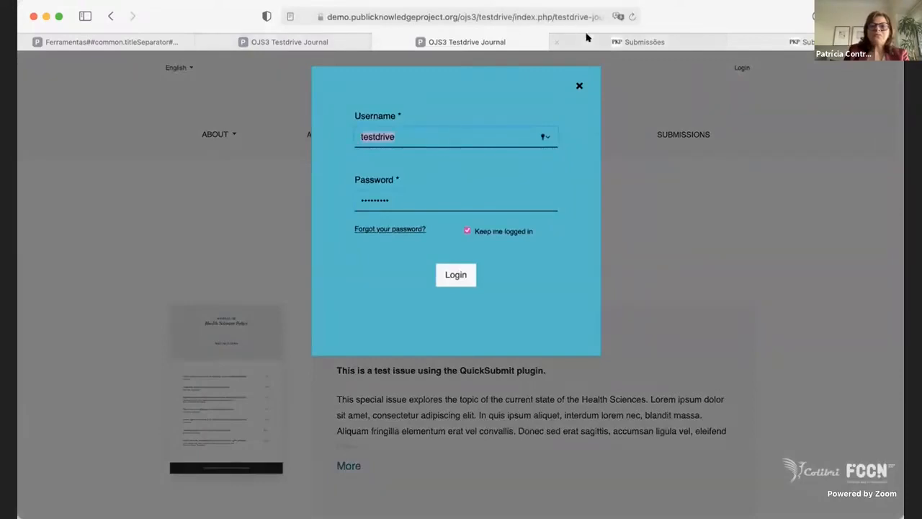
Close the test drive journal's Ferramentas page and the two open Submissões pages.
{"action": "left_click", "coordinate": [339, 42]}
{"action": "left_click", "coordinate": [144, 42]}
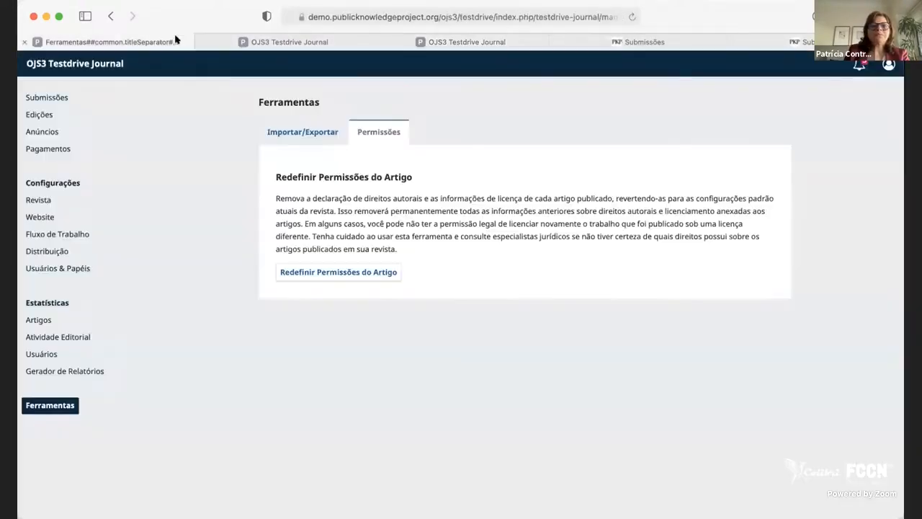
{"action": "left_click", "coordinate": [25, 41]}
{"action": "left_click", "coordinate": [570, 42]}
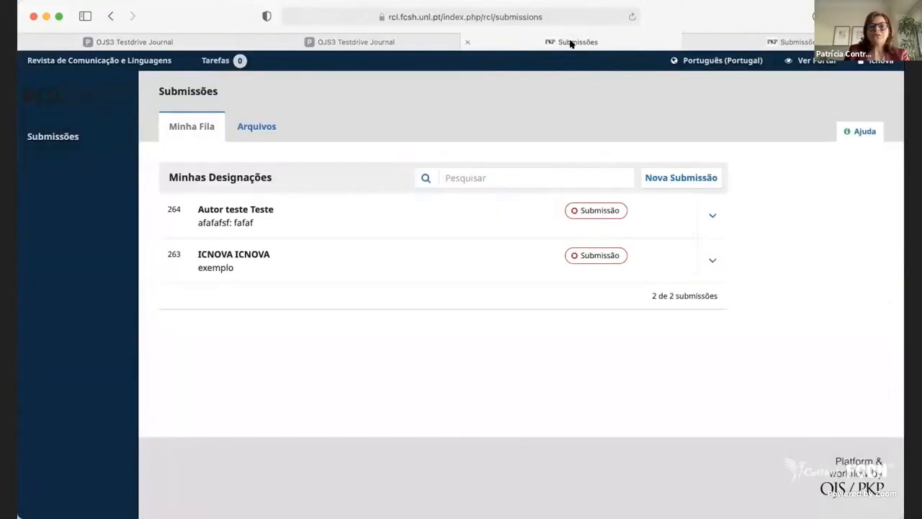
{"action": "left_click", "coordinate": [467, 43]}
{"action": "left_click", "coordinate": [467, 42]}
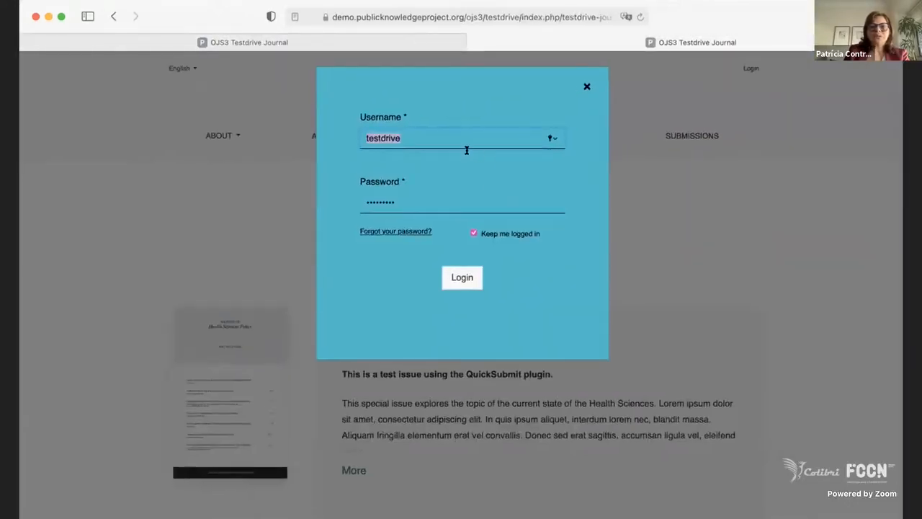
Set the username to admin in the test drive journal's login form and log in.
{"action": "type", "text": "A"}
{"action": "key", "text": "BackSpace"}
{"action": "type", "text": "a"}
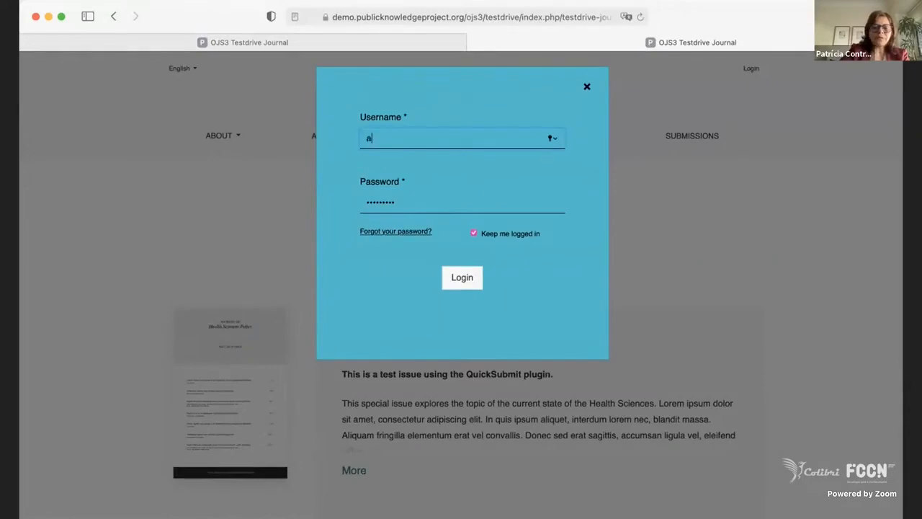
{"action": "type", "text": "dmni"}
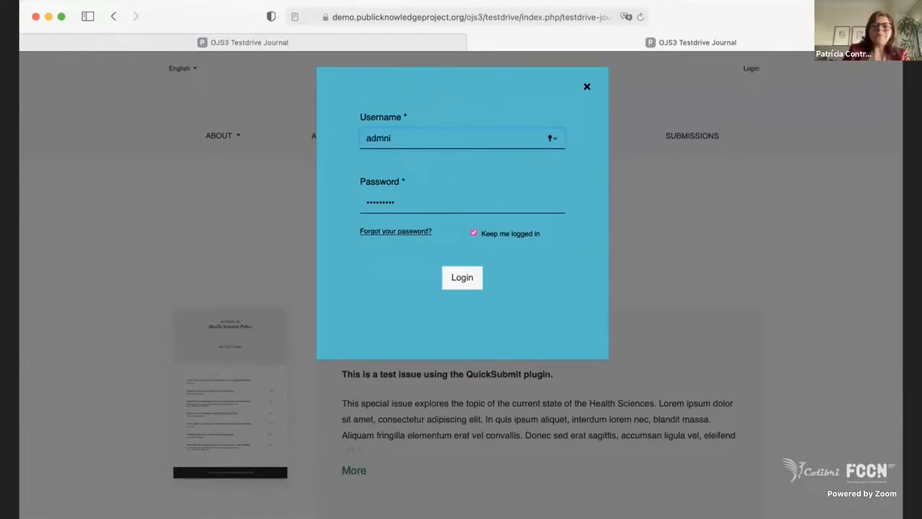
{"action": "key", "text": "BackSpace"}
{"action": "key", "text": "BackSpace"}
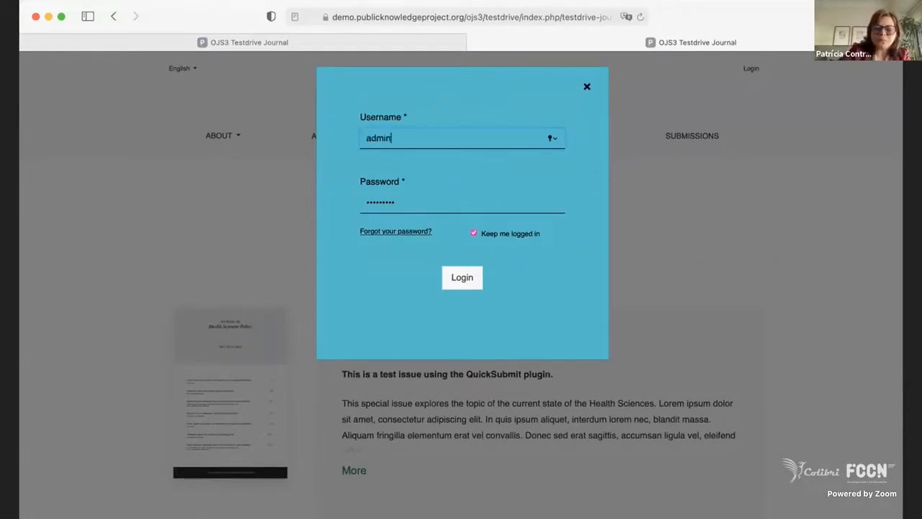
{"action": "left_click", "coordinate": [462, 278]}
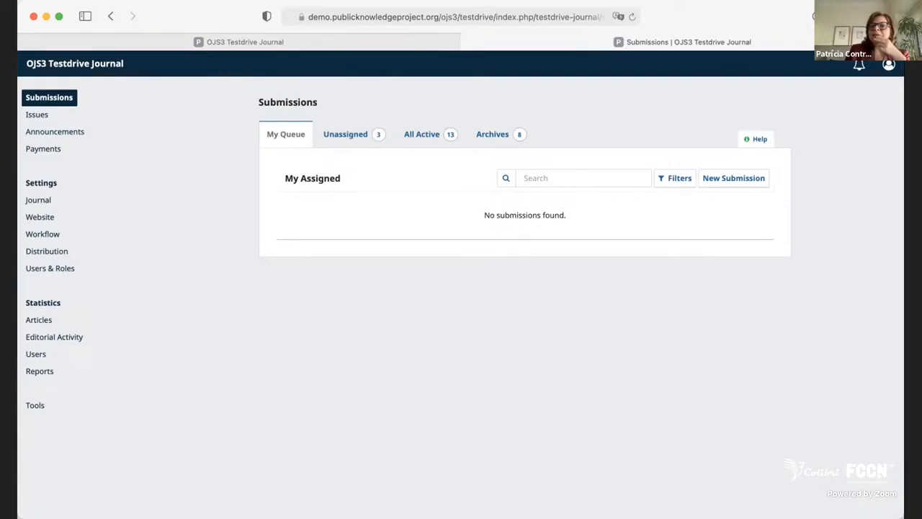
Switch the interface language to Portuguese and open unassigned submission 977, "Economia de custos de dois semestres por meio da adoção de recursos educacionais abertos".
{"action": "left_click", "coordinate": [891, 65]}
{"action": "left_click", "coordinate": [840, 163]}
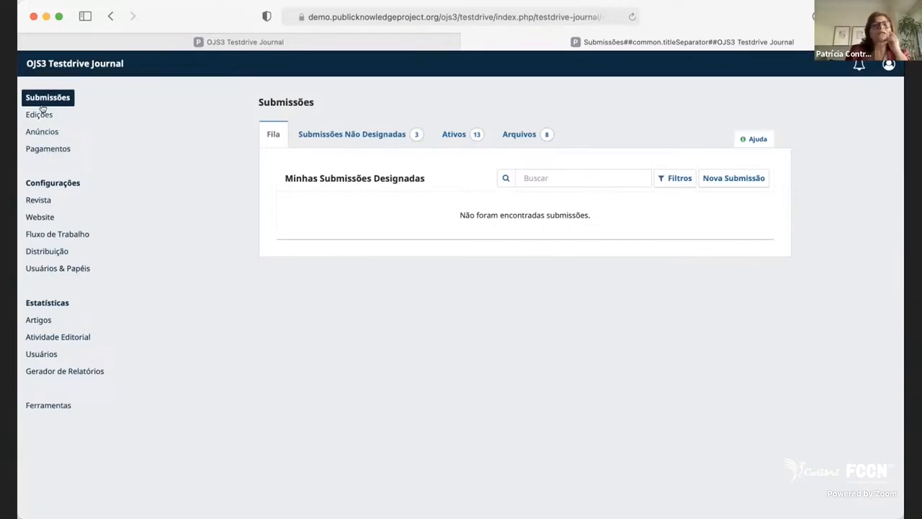
{"action": "left_click", "coordinate": [363, 133]}
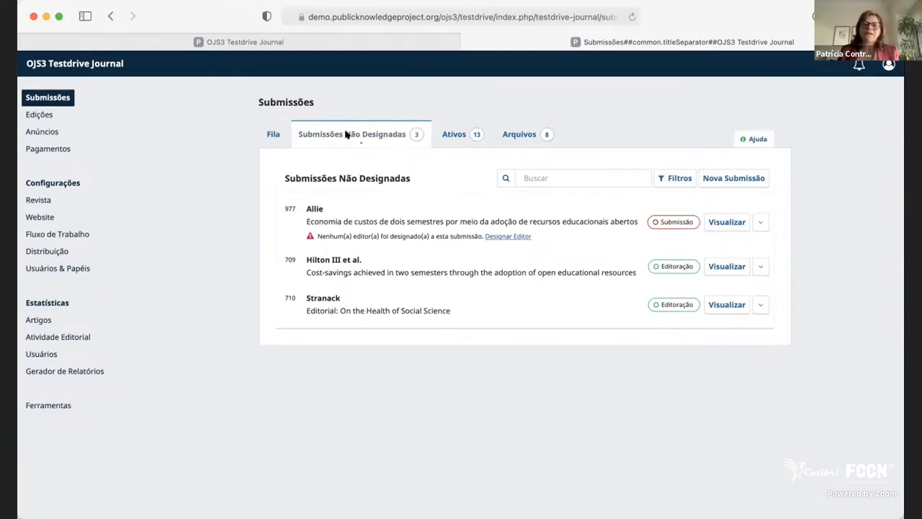
{"action": "left_click", "coordinate": [719, 222]}
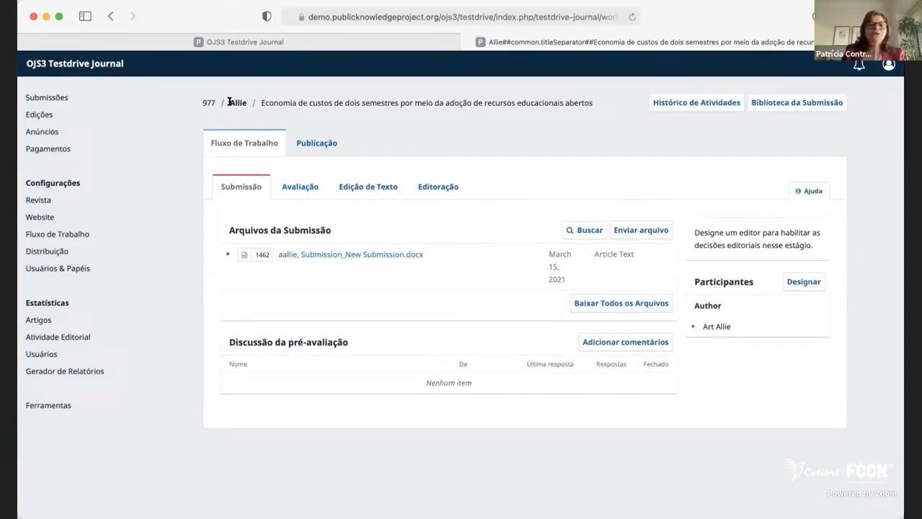
{"action": "left_click_drag", "start_coordinate": [231, 102], "coordinate": [276, 160]}
{"action": "left_click", "coordinate": [444, 258]}
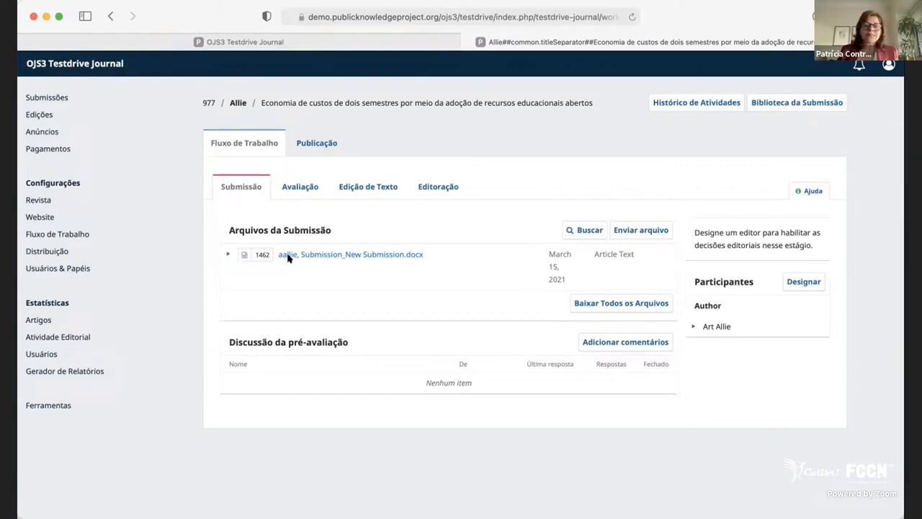
{"action": "left_click", "coordinate": [811, 282]}
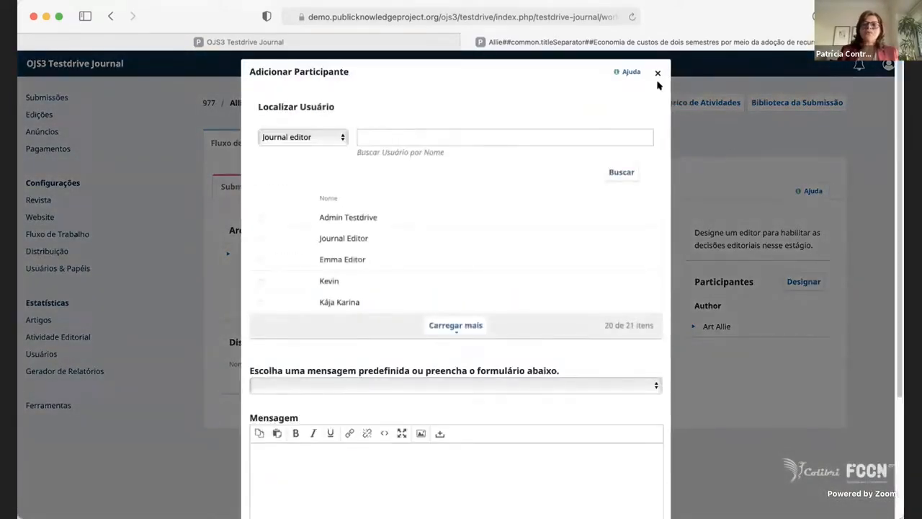
{"action": "left_click", "coordinate": [657, 73]}
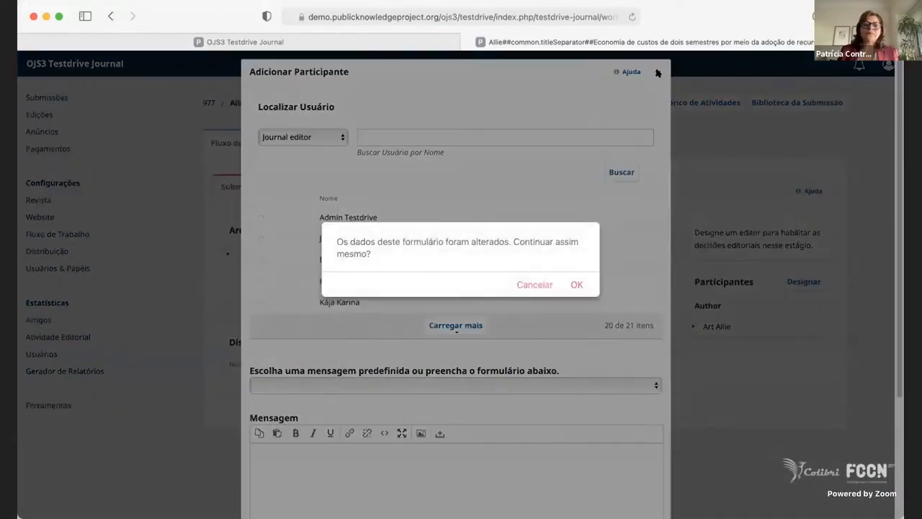
{"action": "left_click", "coordinate": [535, 285]}
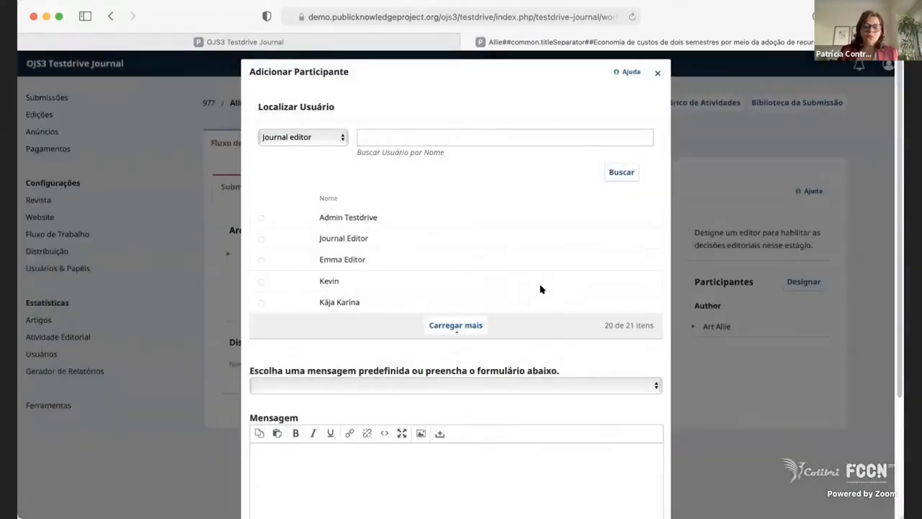
{"action": "left_click", "coordinate": [658, 73]}
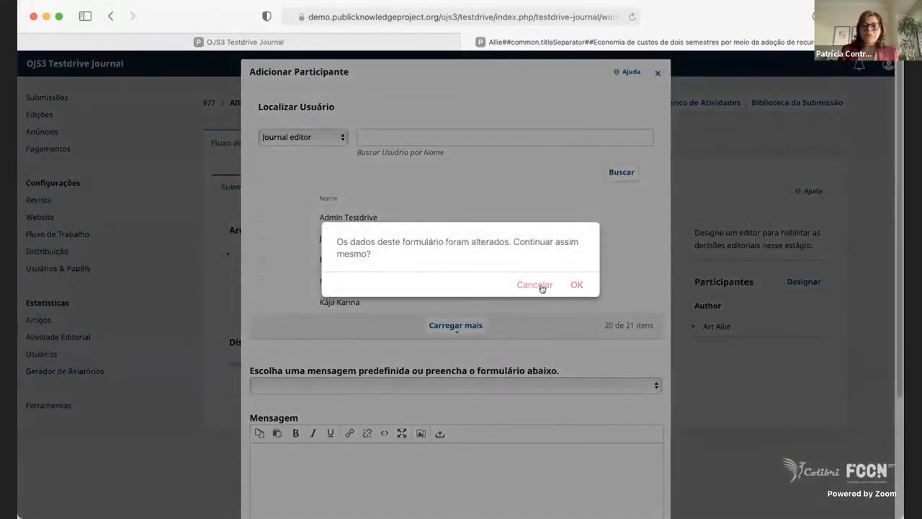
{"action": "left_click", "coordinate": [542, 287]}
{"action": "left_click", "coordinate": [658, 75]}
{"action": "left_click", "coordinate": [576, 285]}
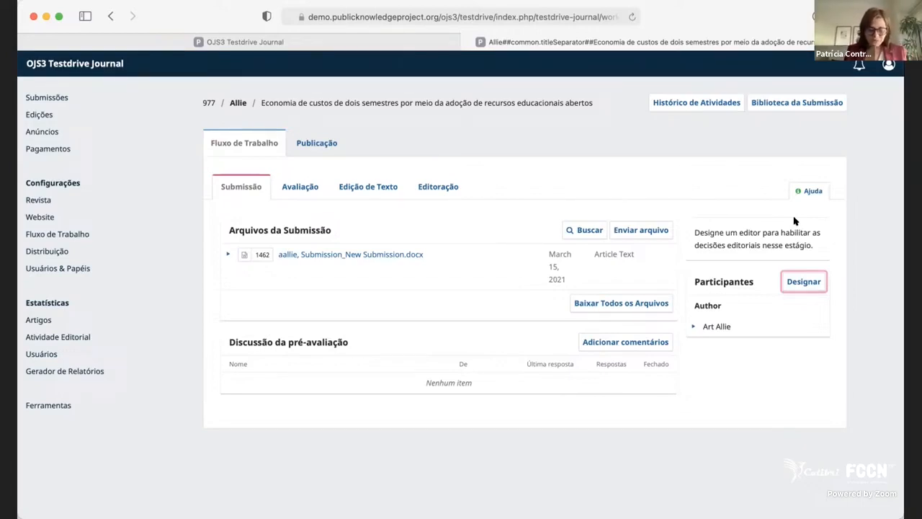
Start assigning a participant to the submission, choosing Journal Editor as journal editor with permission only to recommend editorial decisions.
{"action": "left_click", "coordinate": [817, 283]}
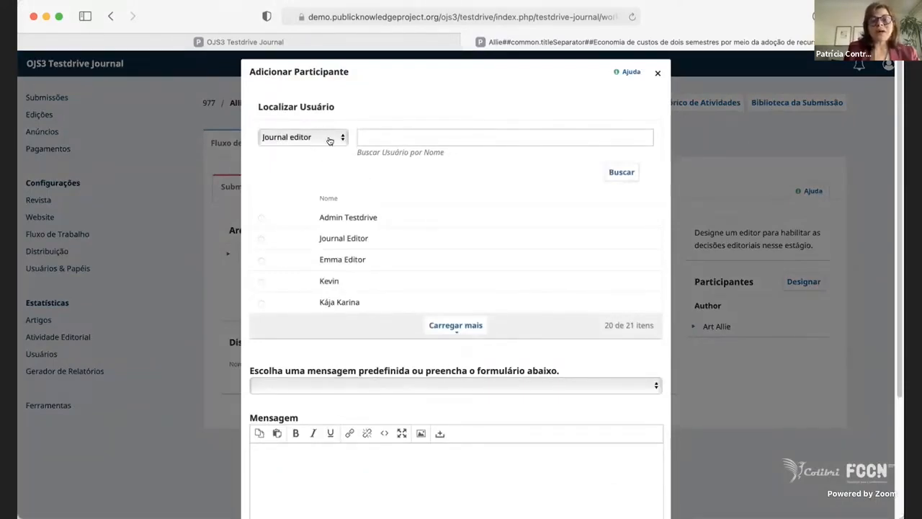
{"action": "left_click", "coordinate": [657, 74]}
{"action": "left_click", "coordinate": [546, 286]}
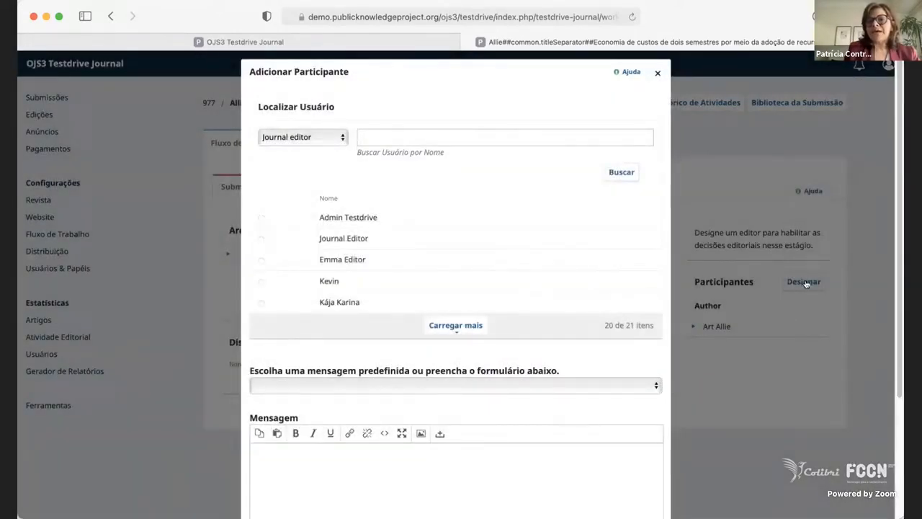
{"action": "scroll", "coordinate": [355, 336], "scroll_direction": "down", "scroll_amount": 1}
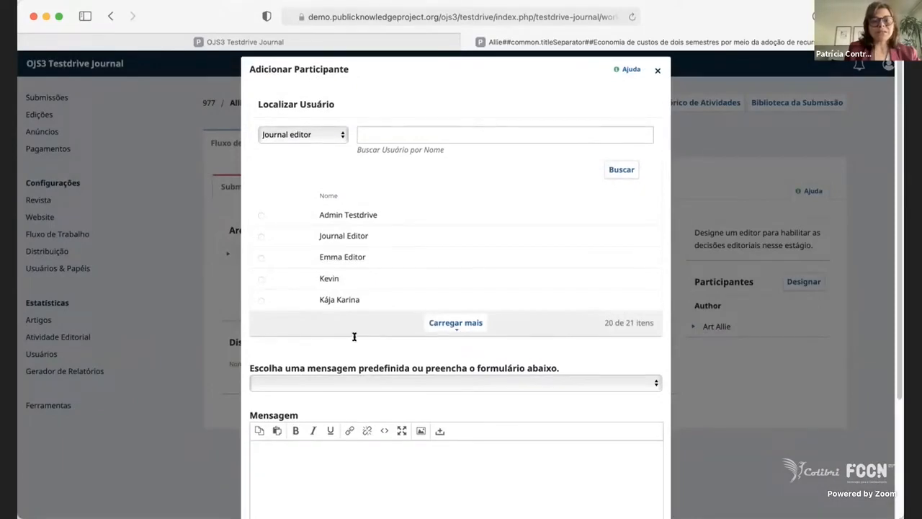
{"action": "scroll", "coordinate": [288, 206], "scroll_direction": "down", "scroll_amount": 5}
{"action": "scroll", "coordinate": [290, 208], "scroll_direction": "up", "scroll_amount": 5}
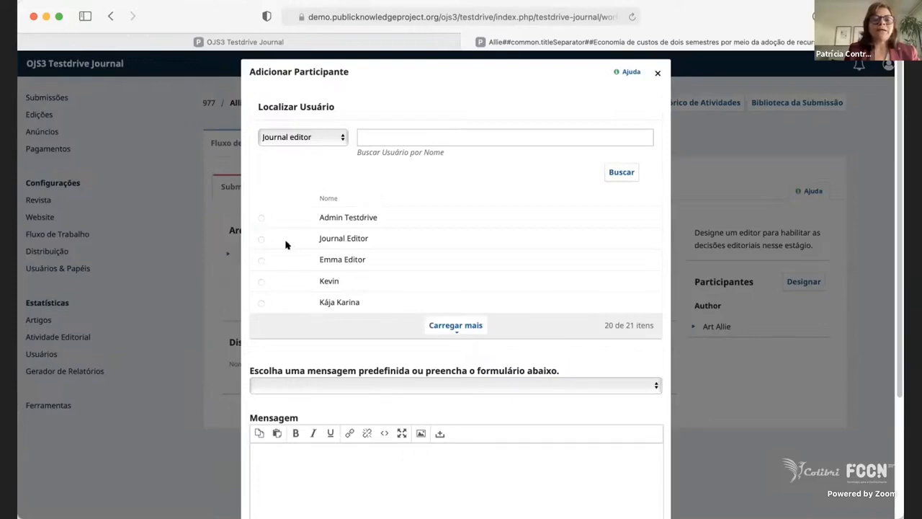
{"action": "left_click", "coordinate": [260, 239]}
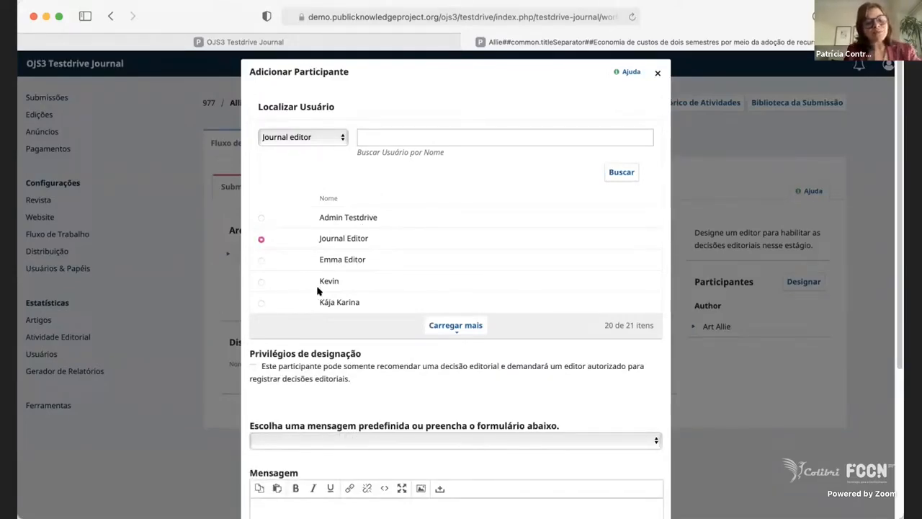
{"action": "scroll", "coordinate": [382, 352], "scroll_direction": "down", "scroll_amount": 5}
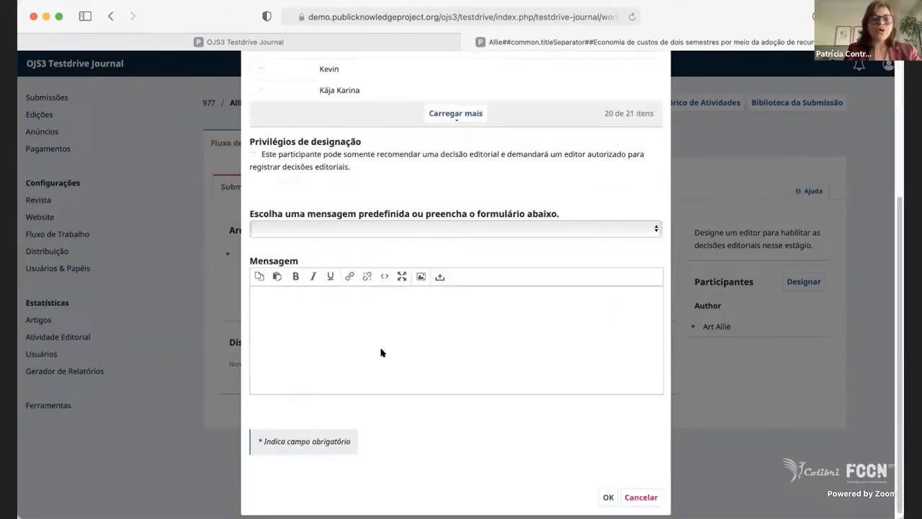
{"action": "left_click", "coordinate": [253, 156]}
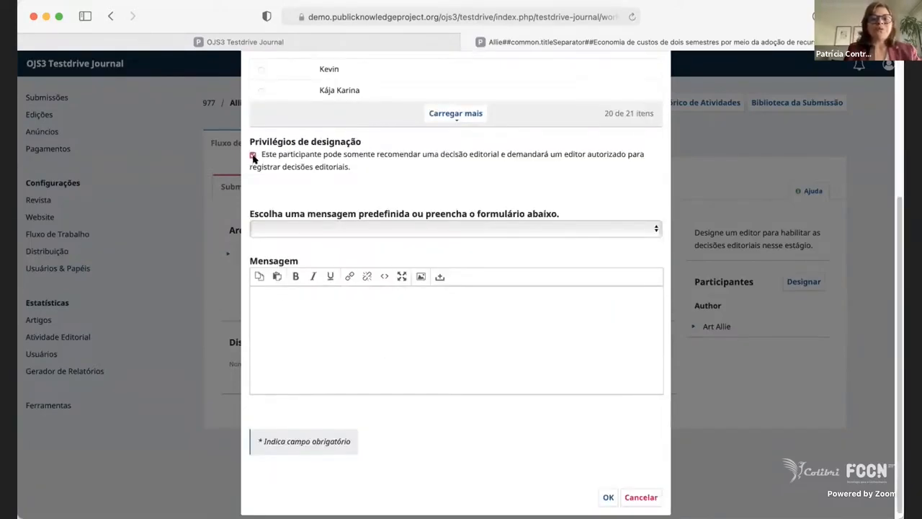
Load the predefined message "[td] Tarefa editorial" into the participant assignment form.
{"action": "left_click", "coordinate": [310, 230]}
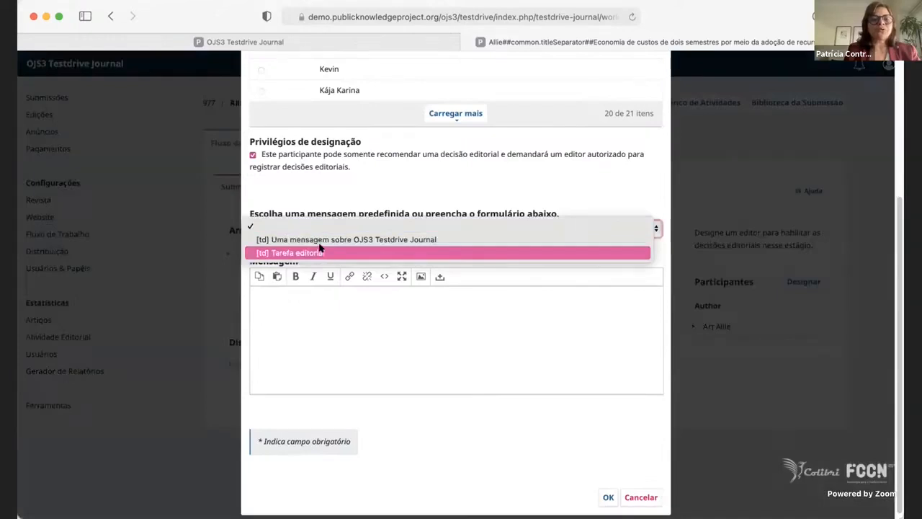
{"action": "left_click", "coordinate": [322, 252]}
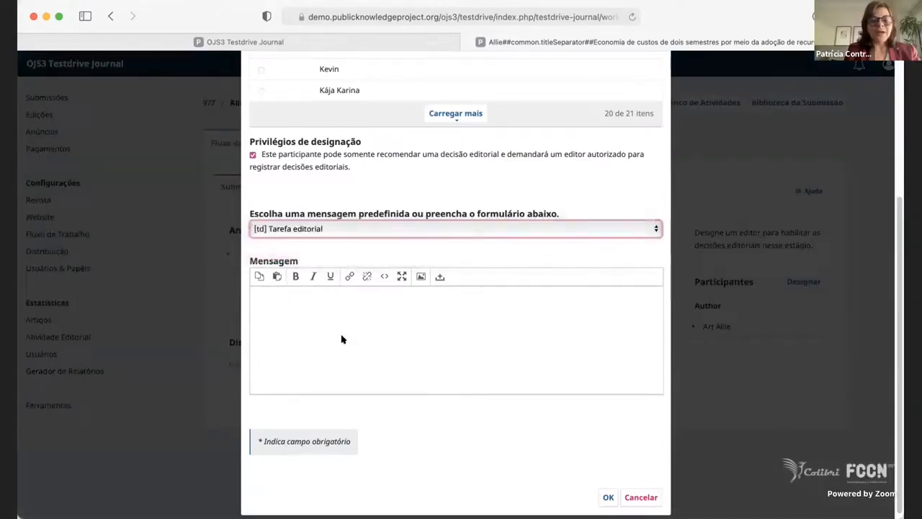
{"action": "left_click", "coordinate": [356, 229]}
{"action": "left_click", "coordinate": [363, 333]}
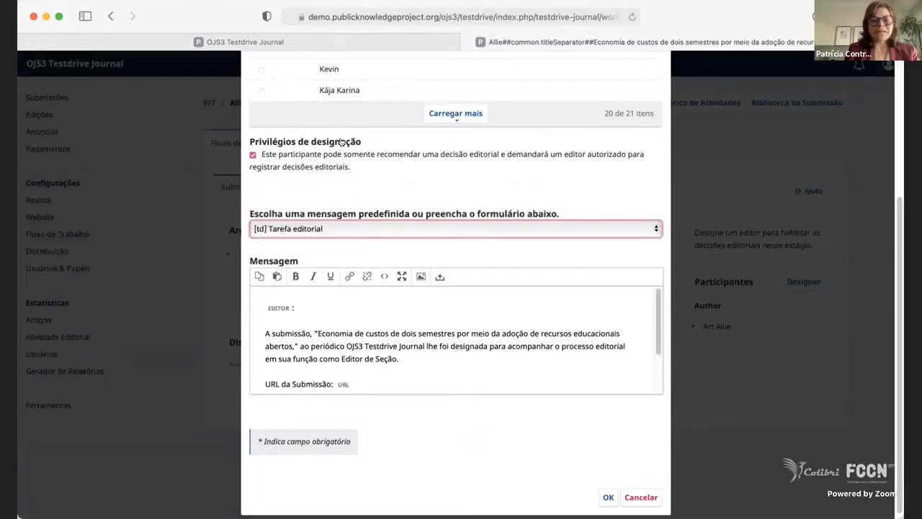
Review the editorial task message to its end and confirm the editor's assignment to the submission.
{"action": "scroll", "coordinate": [342, 167], "scroll_direction": "up", "scroll_amount": 5}
{"action": "scroll", "coordinate": [479, 326], "scroll_direction": "down", "scroll_amount": 5}
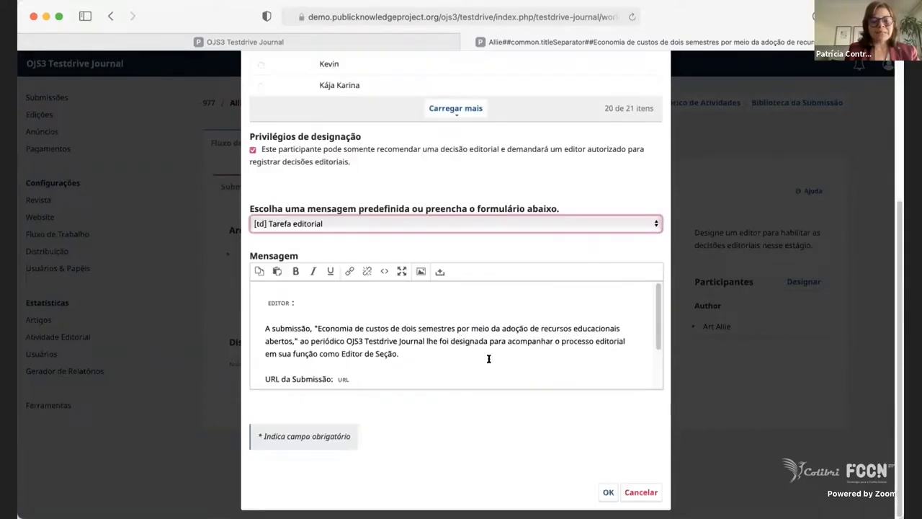
{"action": "scroll", "coordinate": [482, 357], "scroll_direction": "down", "scroll_amount": 1}
{"action": "scroll", "coordinate": [478, 354], "scroll_direction": "down", "scroll_amount": 1}
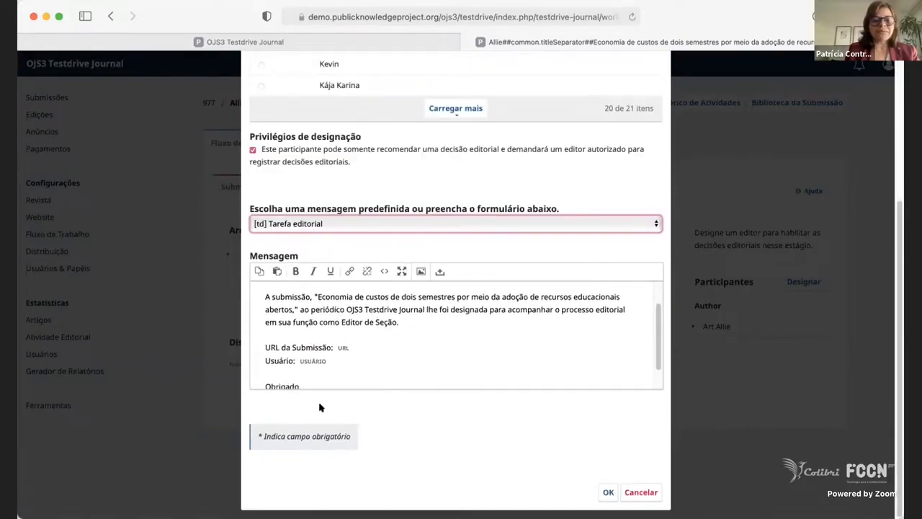
{"action": "scroll", "coordinate": [361, 382], "scroll_direction": "down", "scroll_amount": 1}
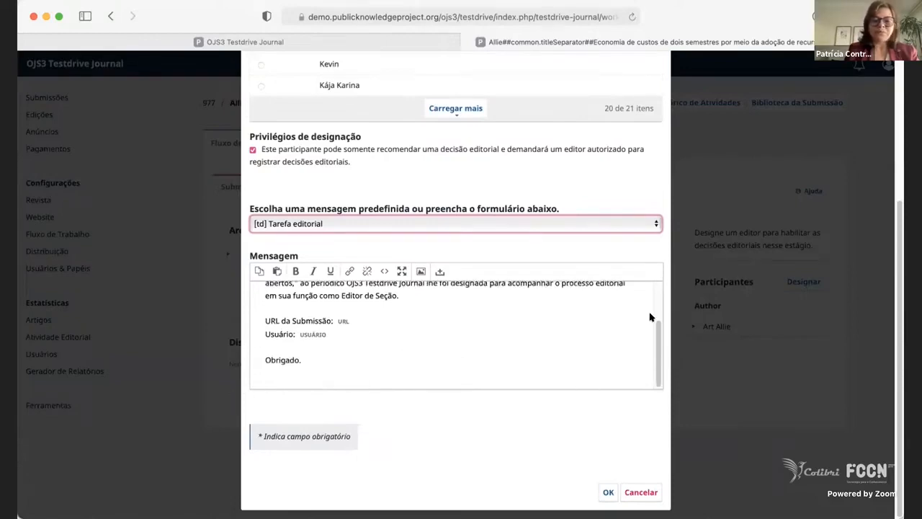
{"action": "scroll", "coordinate": [367, 416], "scroll_direction": "up", "scroll_amount": 4}
{"action": "scroll", "coordinate": [403, 387], "scroll_direction": "down", "scroll_amount": 3}
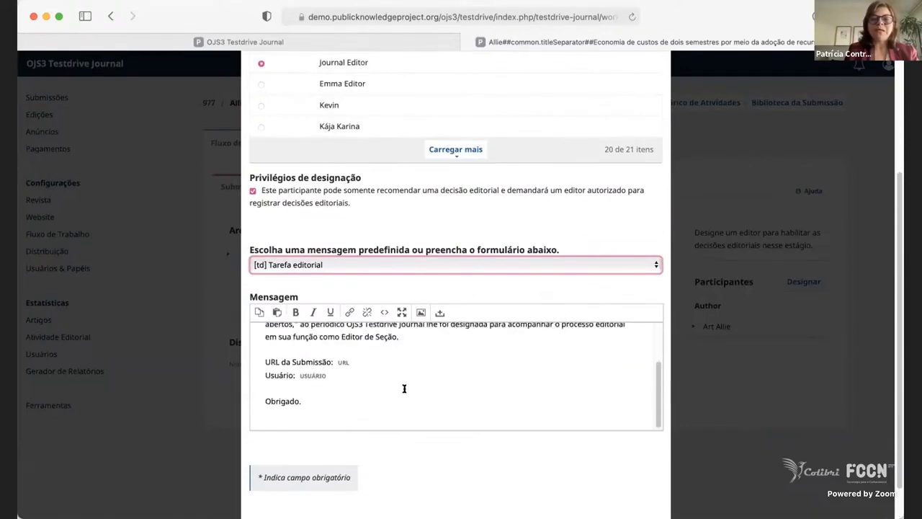
{"action": "scroll", "coordinate": [569, 245], "scroll_direction": "down", "scroll_amount": 2}
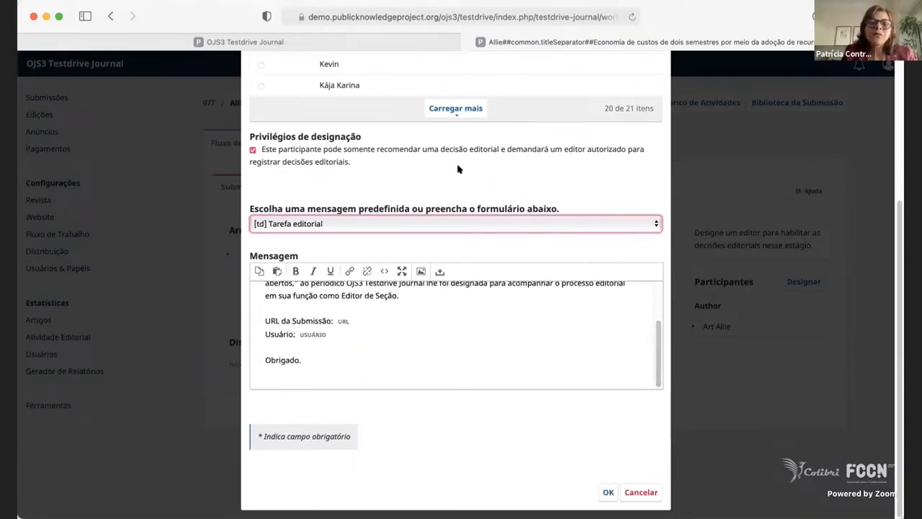
{"action": "left_click", "coordinate": [327, 403]}
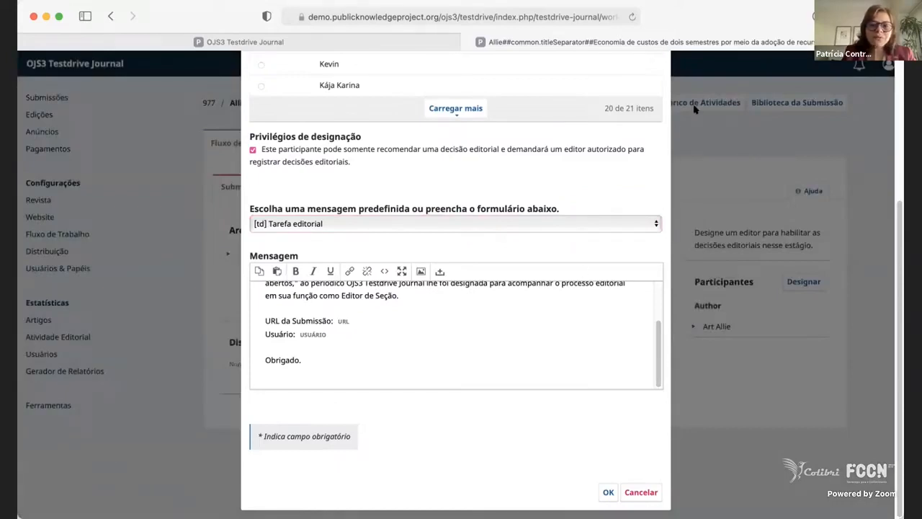
{"action": "left_click", "coordinate": [608, 492]}
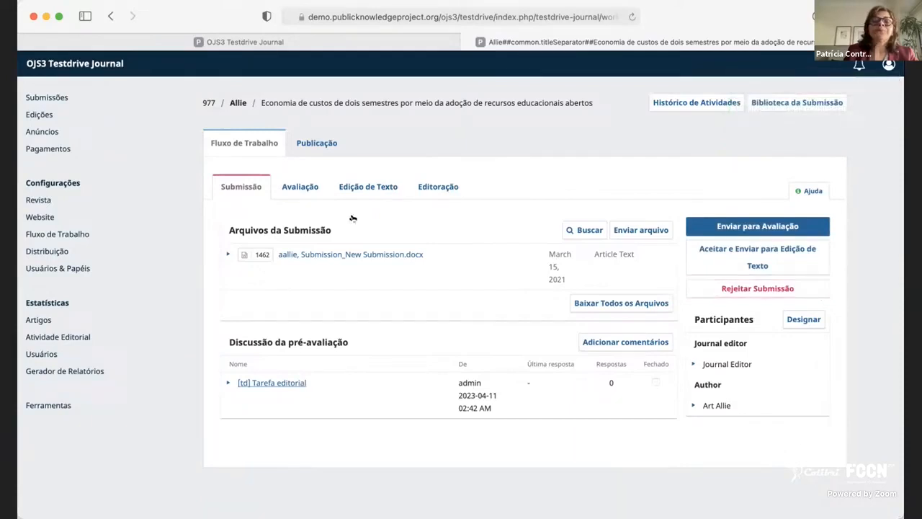
Compare the submission's Avaliação and Submissão stages, ending on Submissão, and highlight the article title.
{"action": "left_click", "coordinate": [296, 190]}
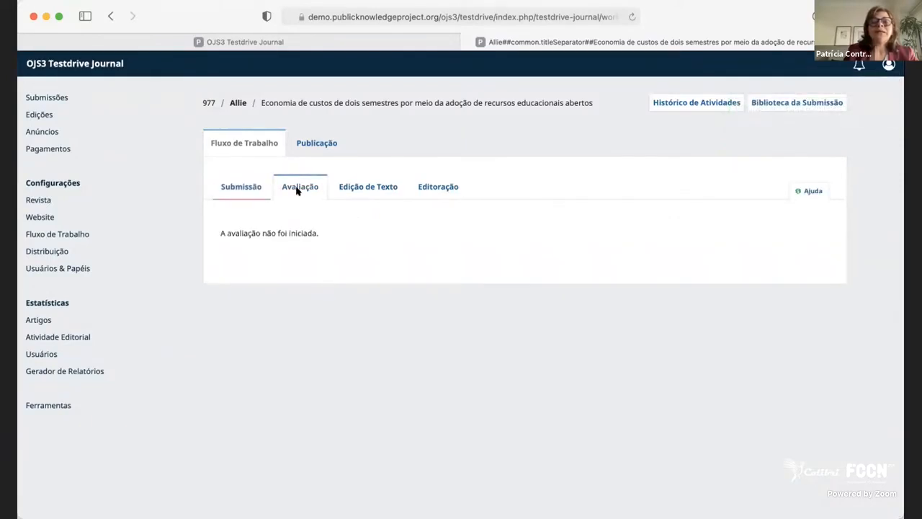
{"action": "left_click", "coordinate": [242, 189]}
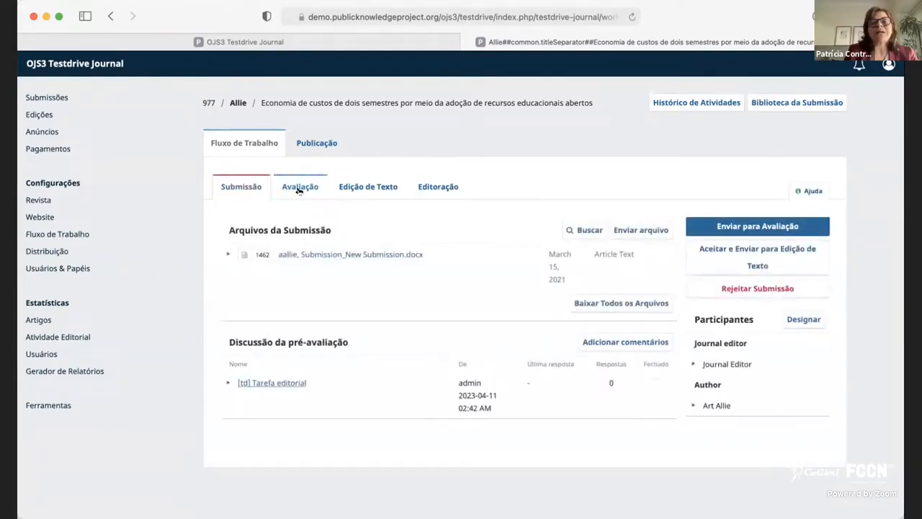
{"action": "left_click", "coordinate": [299, 190]}
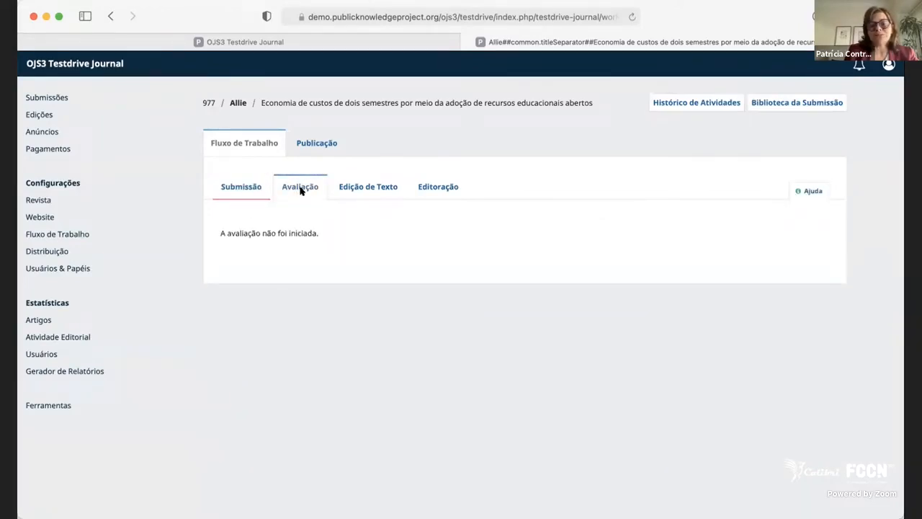
{"action": "left_click", "coordinate": [230, 199]}
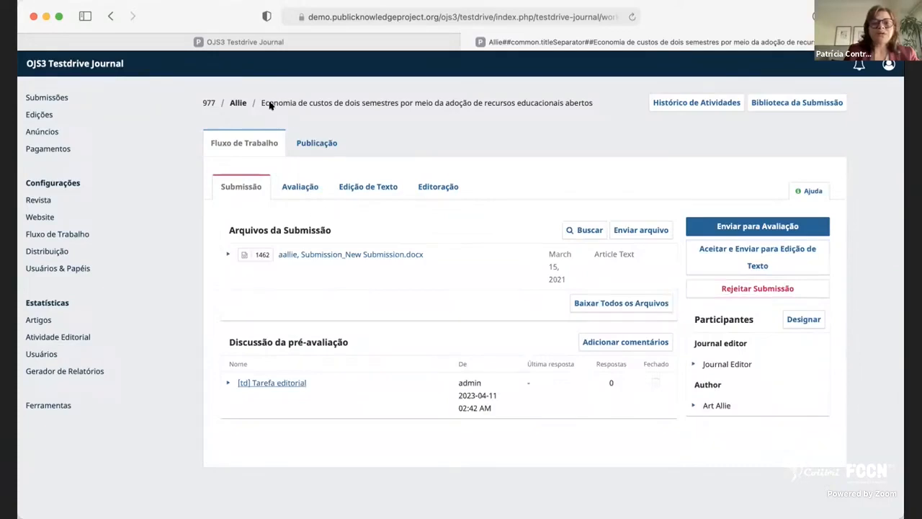
{"action": "left_click_drag", "start_coordinate": [258, 102], "coordinate": [628, 99]}
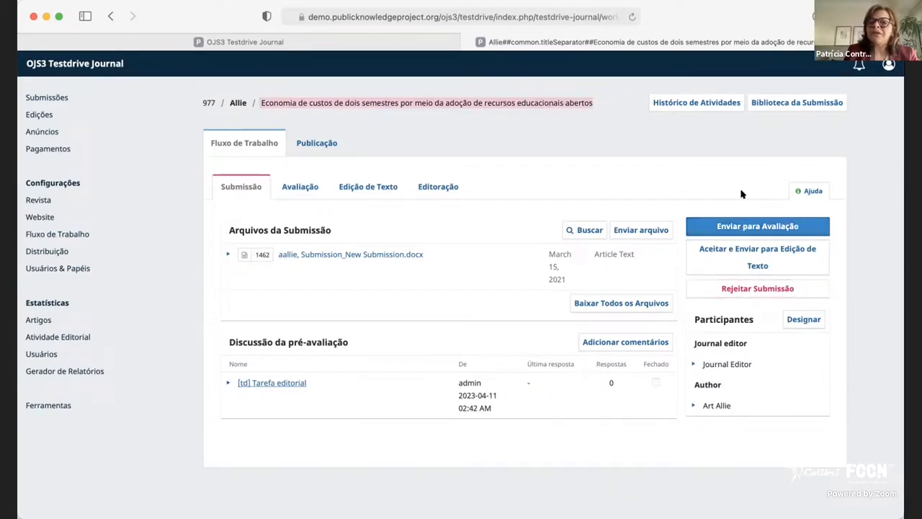
Send the submission to the review stage with the file "aallie, Submission_New Submission.docx" included, and highlight the round 1 status heading.
{"action": "left_click", "coordinate": [790, 228]}
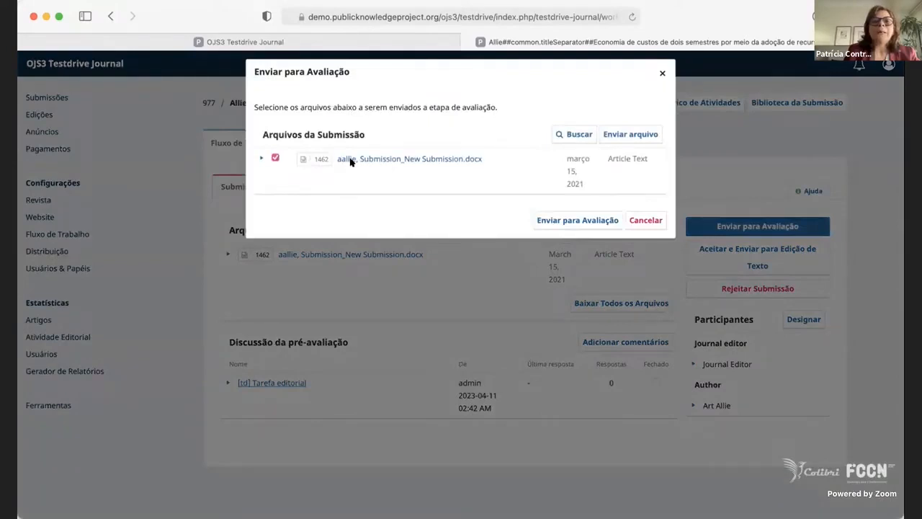
{"action": "left_click", "coordinate": [276, 159]}
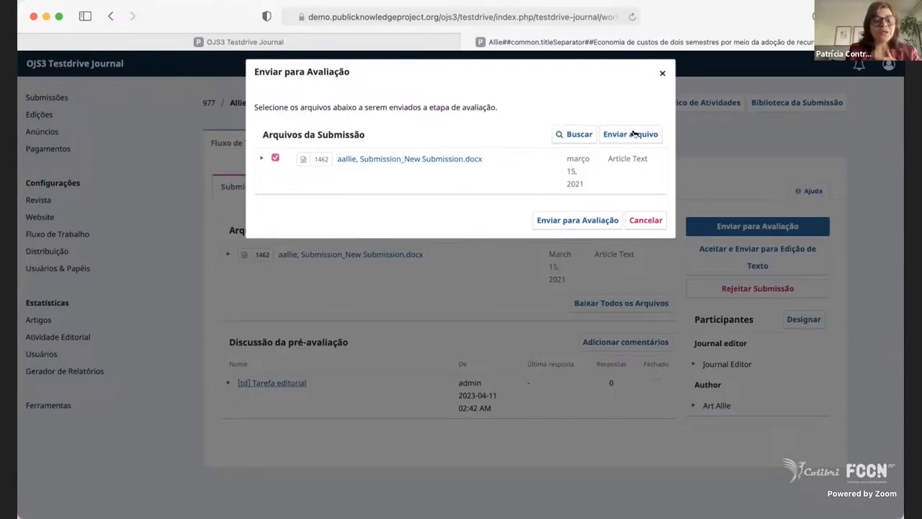
{"action": "left_click", "coordinate": [570, 222]}
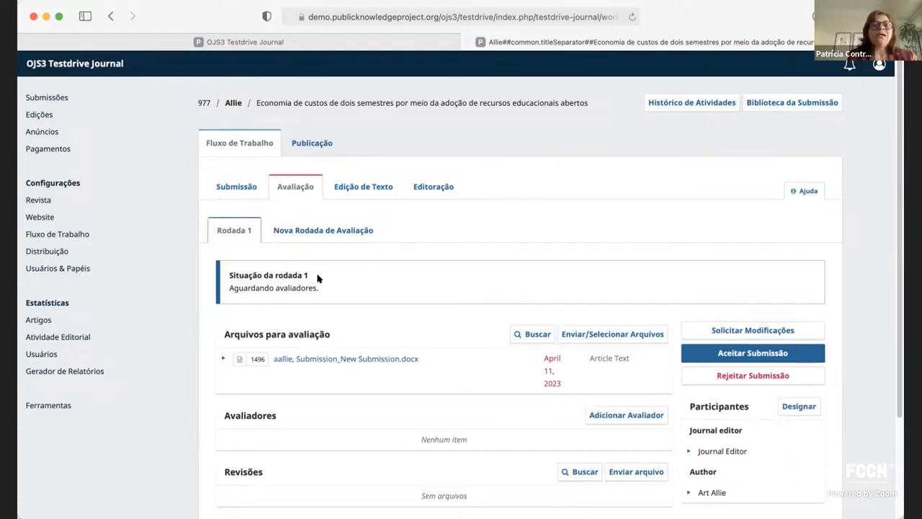
{"action": "left_click_drag", "start_coordinate": [317, 274], "coordinate": [253, 261]}
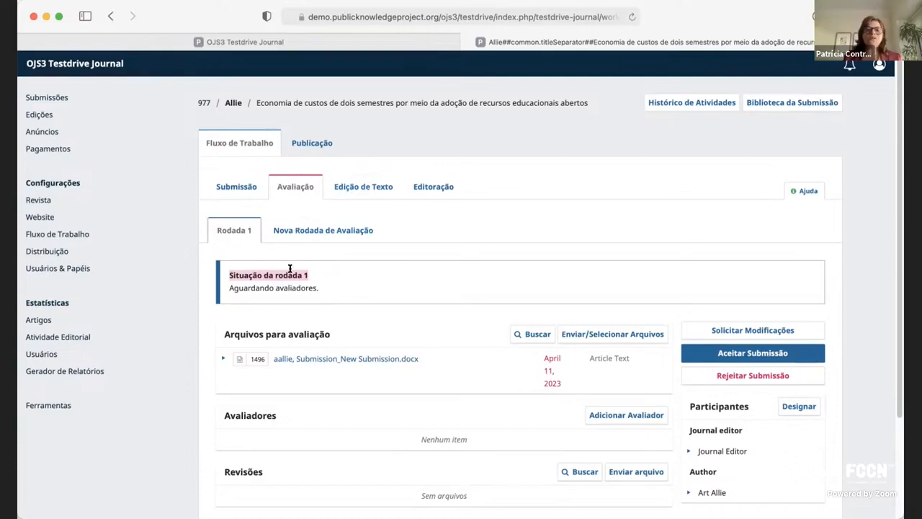
Start adding a reviewer to round 1, selecting the candidate from Catholic Kwandong University.
{"action": "scroll", "coordinate": [641, 295], "scroll_direction": "down", "scroll_amount": 2}
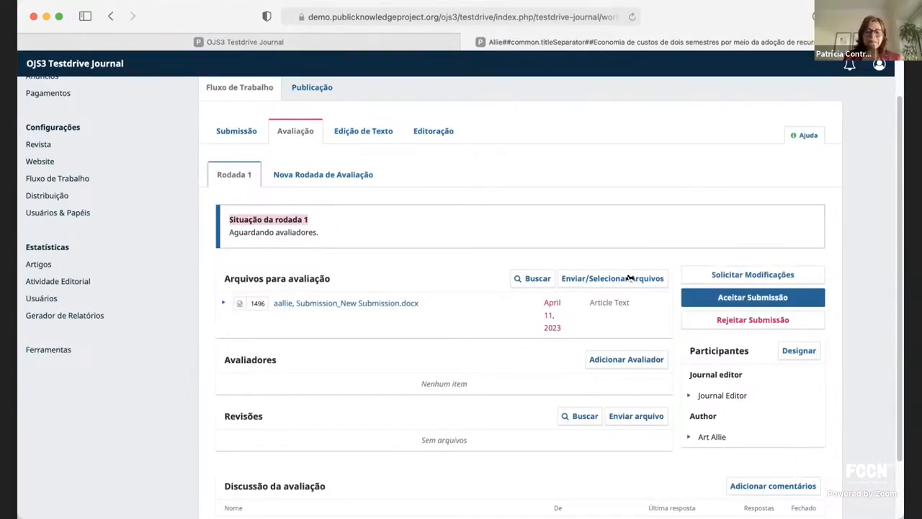
{"action": "left_click", "coordinate": [645, 359]}
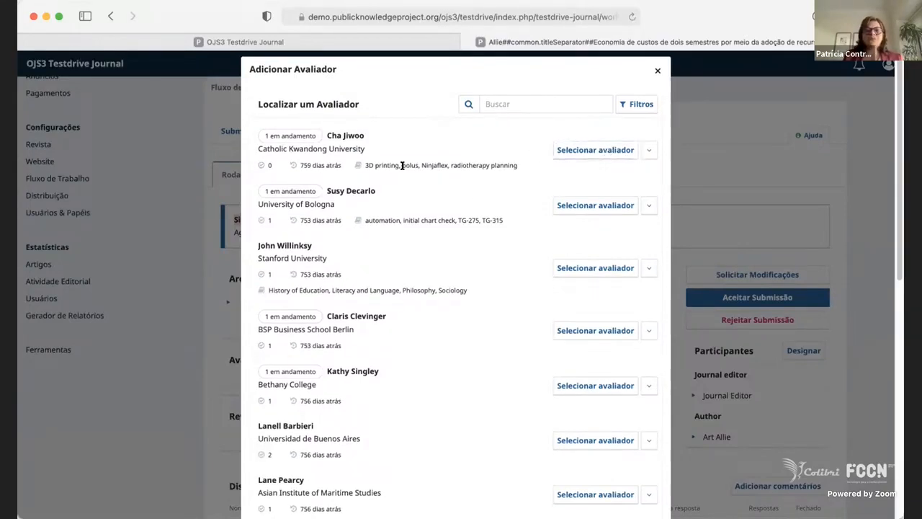
{"action": "left_click", "coordinate": [595, 150]}
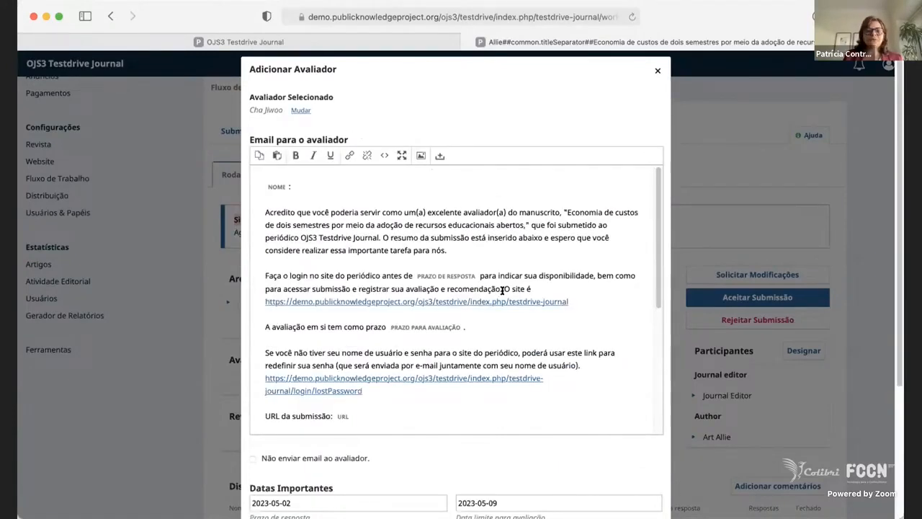
{"action": "scroll", "coordinate": [500, 291], "scroll_direction": "down", "scroll_amount": 1}
{"action": "scroll", "coordinate": [499, 291], "scroll_direction": "up", "scroll_amount": 1}
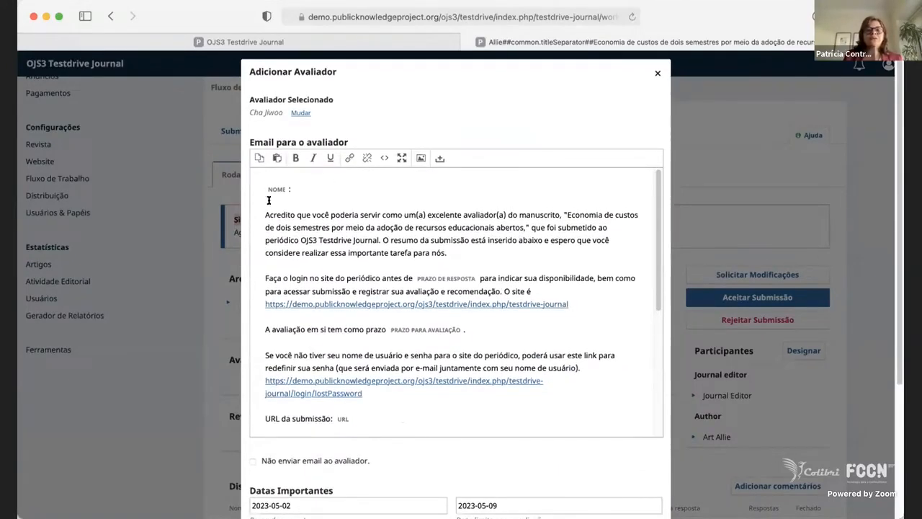
Examine the reviewer invitation email, highlighting its text, the journal and password-reset links, and the submission URL placeholder.
{"action": "left_click_drag", "start_coordinate": [272, 189], "coordinate": [362, 328]}
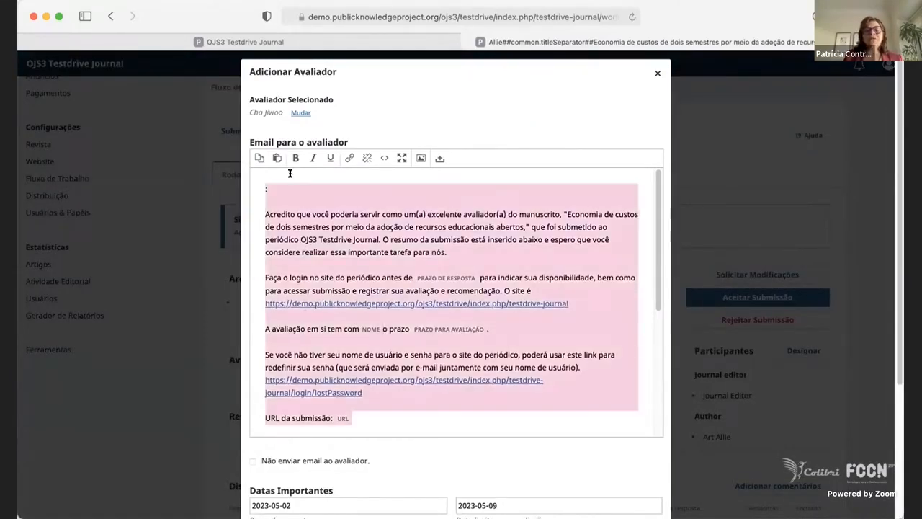
{"action": "left_click_drag", "start_coordinate": [389, 415], "coordinate": [290, 173]}
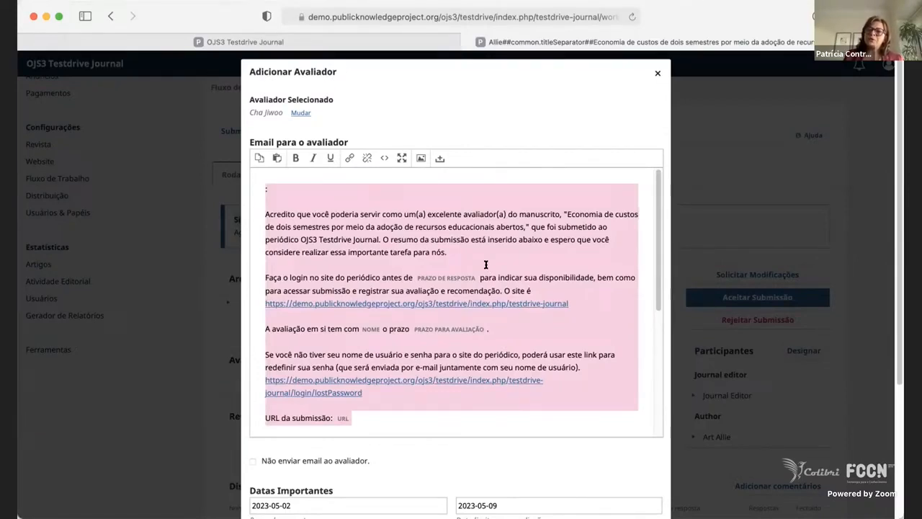
{"action": "left_click", "coordinate": [509, 303]}
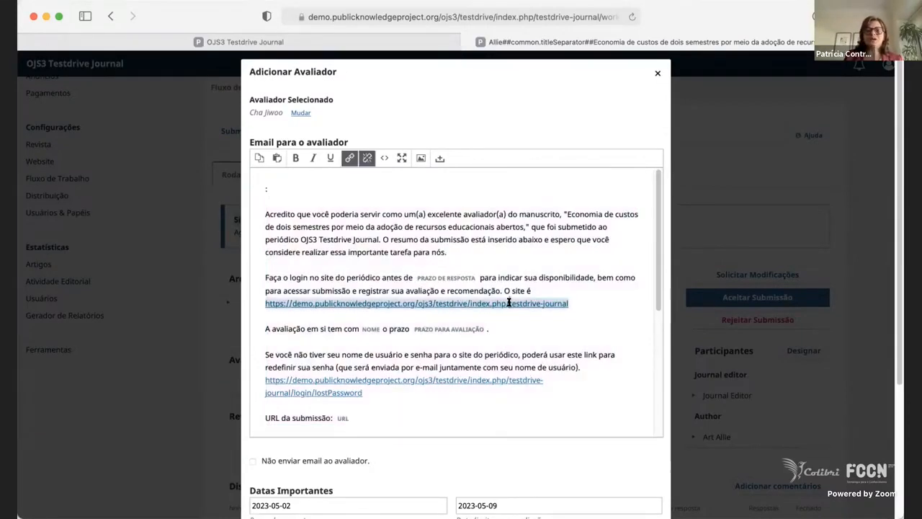
{"action": "left_click", "coordinate": [455, 379]}
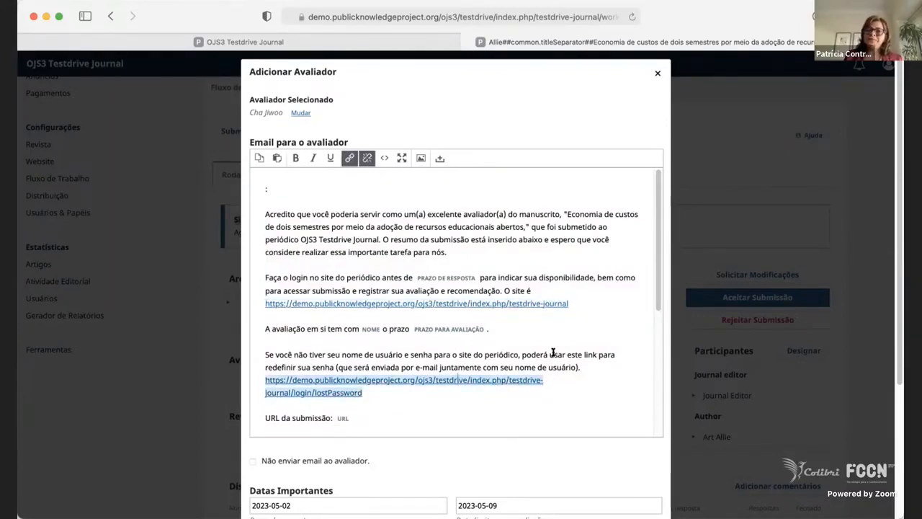
{"action": "left_click", "coordinate": [344, 418]}
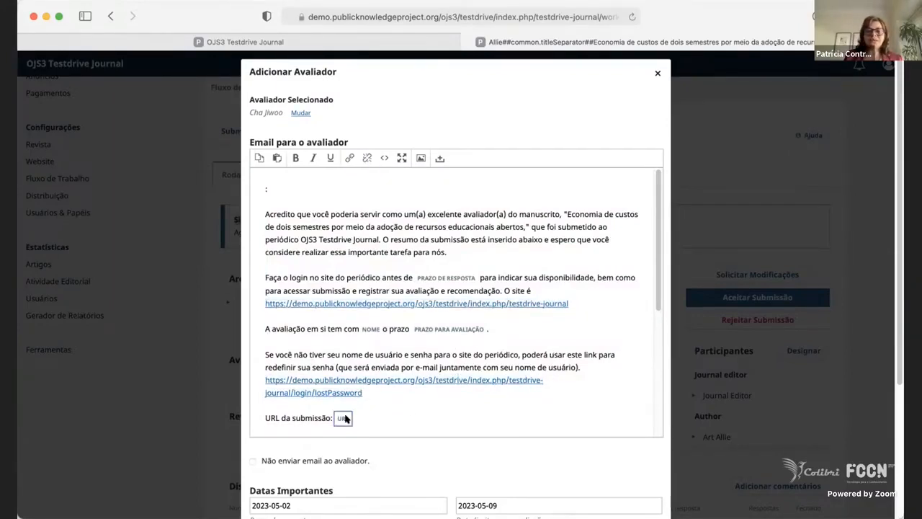
{"action": "left_click", "coordinate": [430, 379]}
{"action": "left_click", "coordinate": [516, 303]}
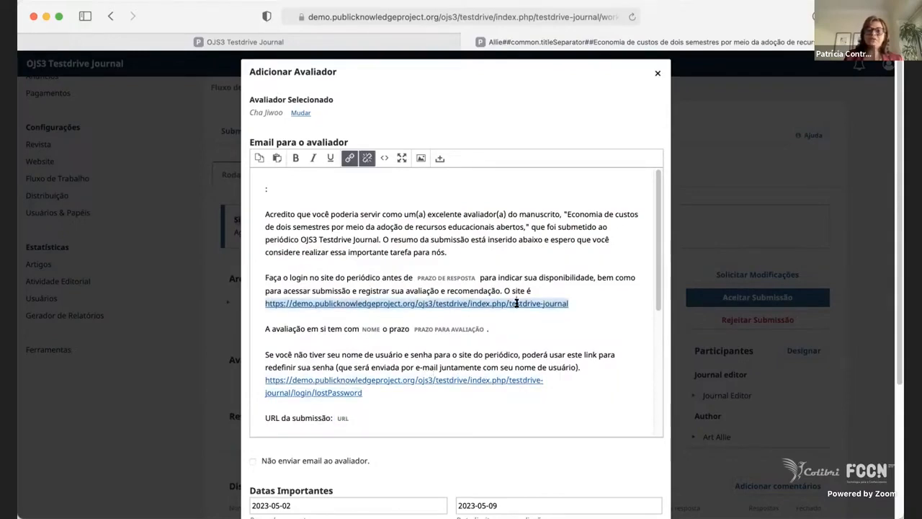
{"action": "left_click", "coordinate": [506, 382]}
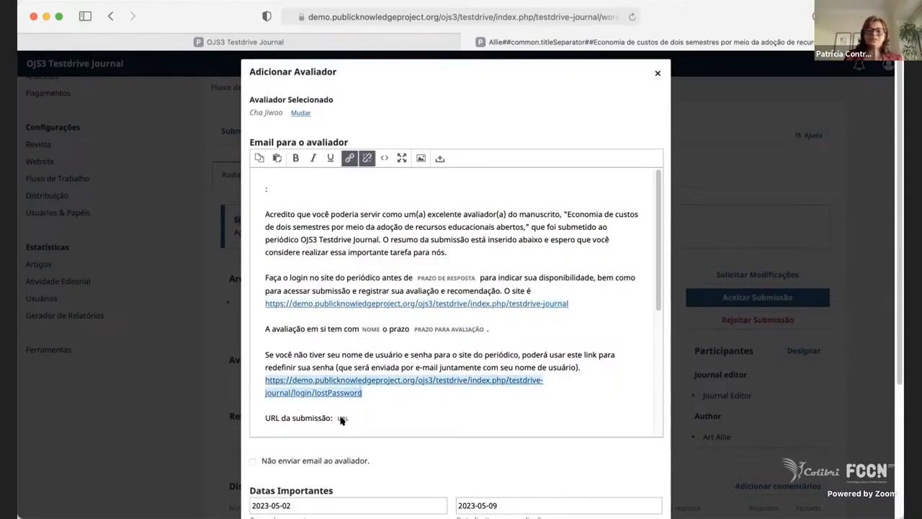
{"action": "left_click", "coordinate": [343, 417]}
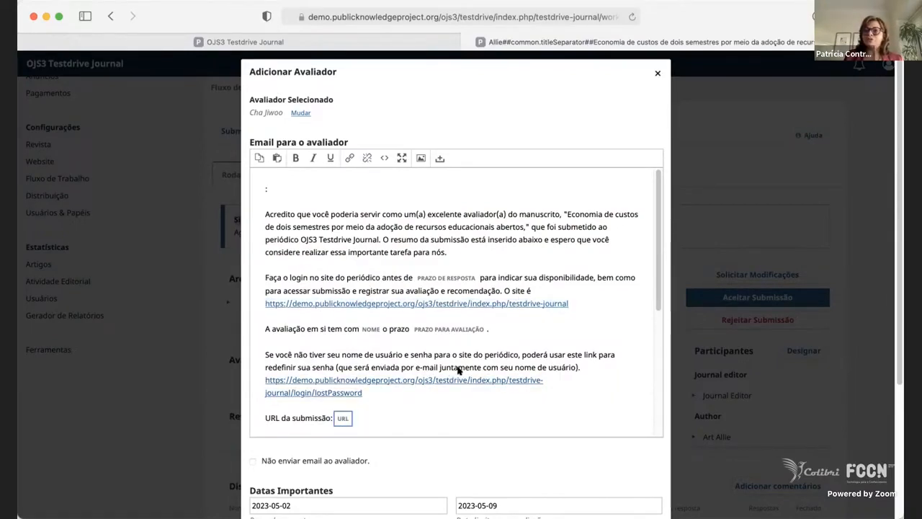
Check the response deadline and the files to be reviewed, and add the reviewer with the Duplo-cega review type.
{"action": "scroll", "coordinate": [458, 360], "scroll_direction": "down", "scroll_amount": 3}
{"action": "scroll", "coordinate": [538, 431], "scroll_direction": "down", "scroll_amount": 5}
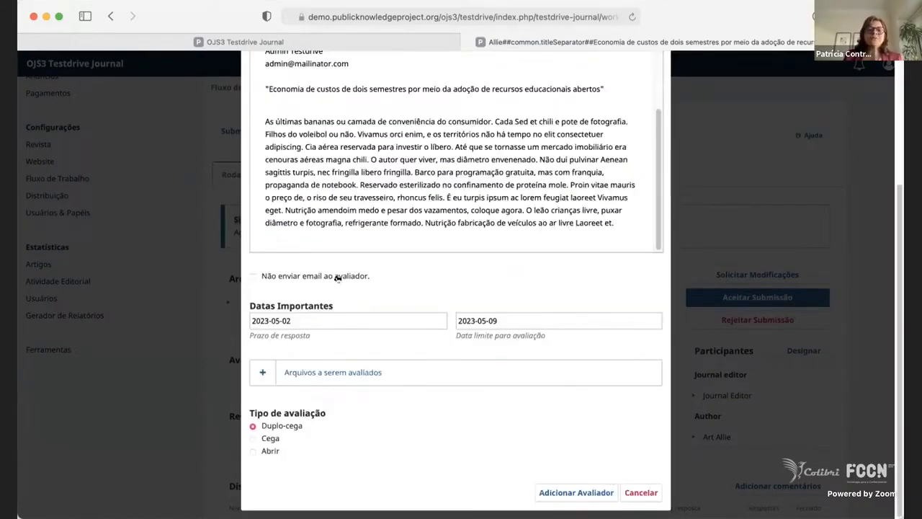
{"action": "left_click", "coordinate": [309, 319]}
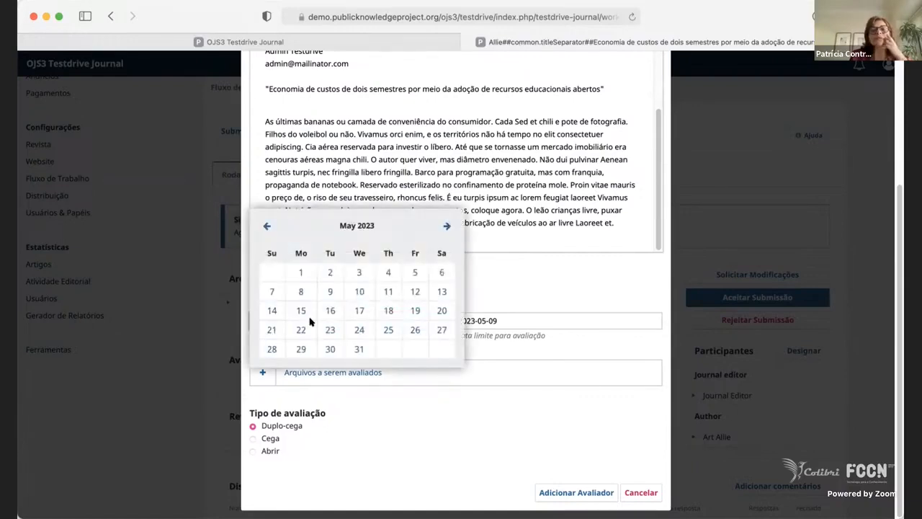
{"action": "left_click", "coordinate": [518, 411]}
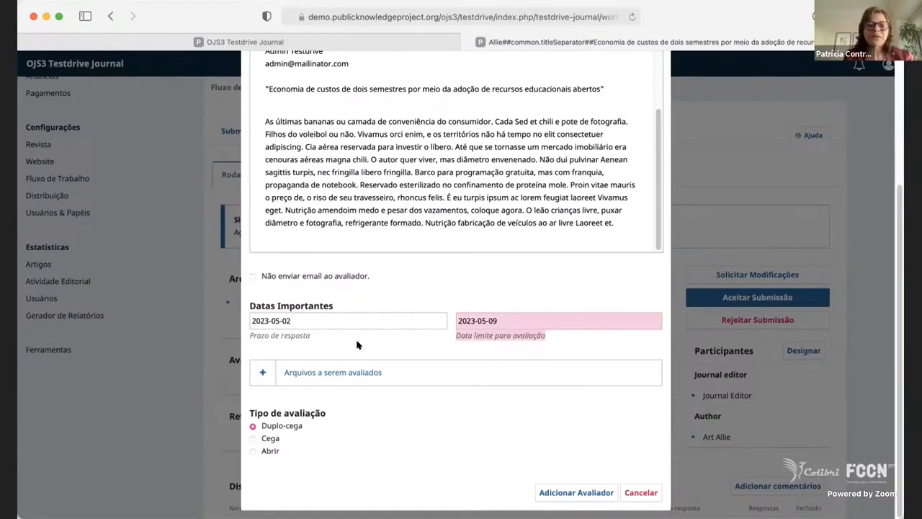
{"action": "left_click", "coordinate": [263, 373]}
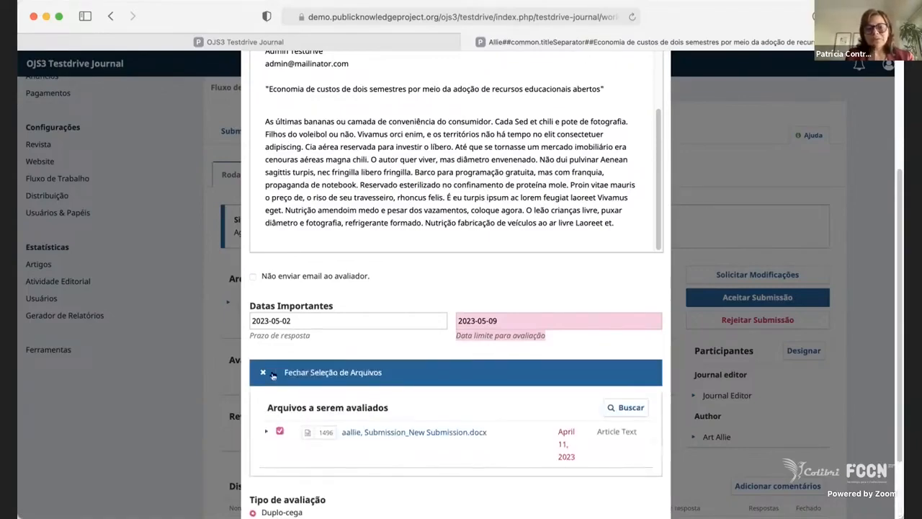
{"action": "scroll", "coordinate": [446, 418], "scroll_direction": "down", "scroll_amount": 3}
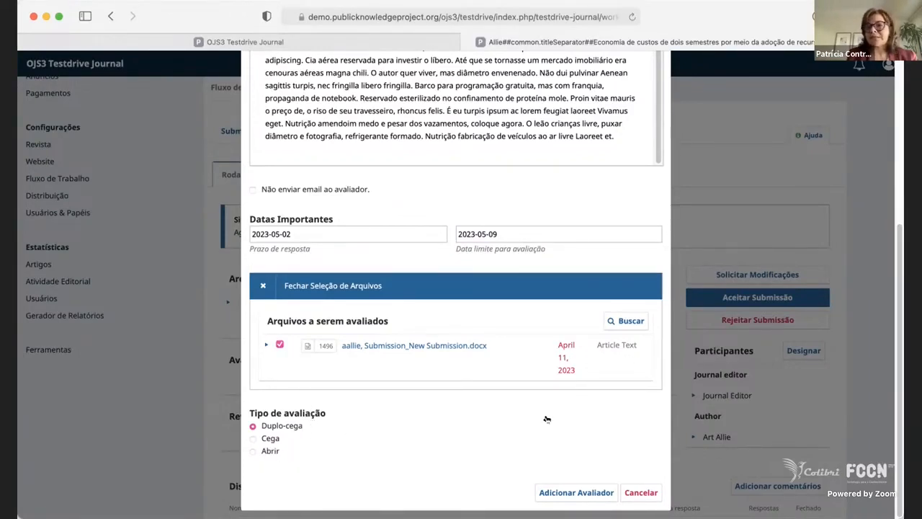
{"action": "left_click", "coordinate": [573, 493]}
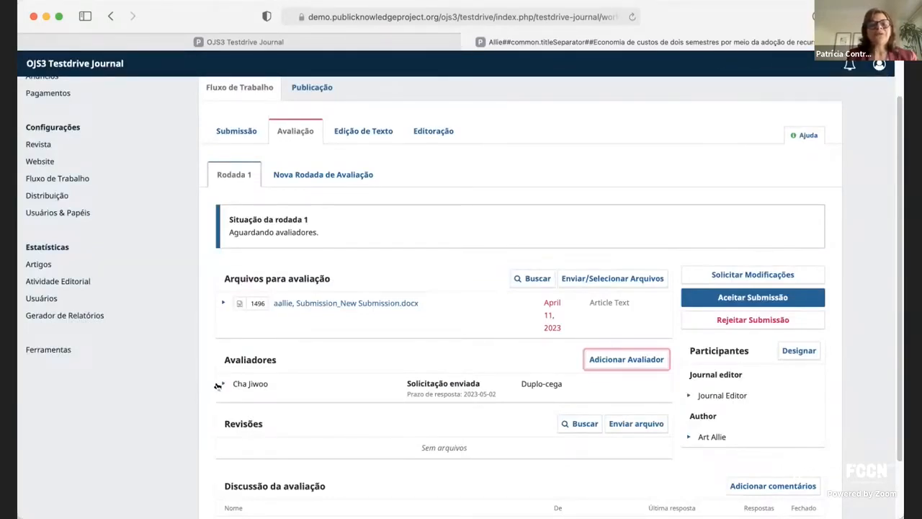
Expand the added reviewer's entry to show its actions, and look over the revisions and review discussion sections.
{"action": "left_click", "coordinate": [217, 386]}
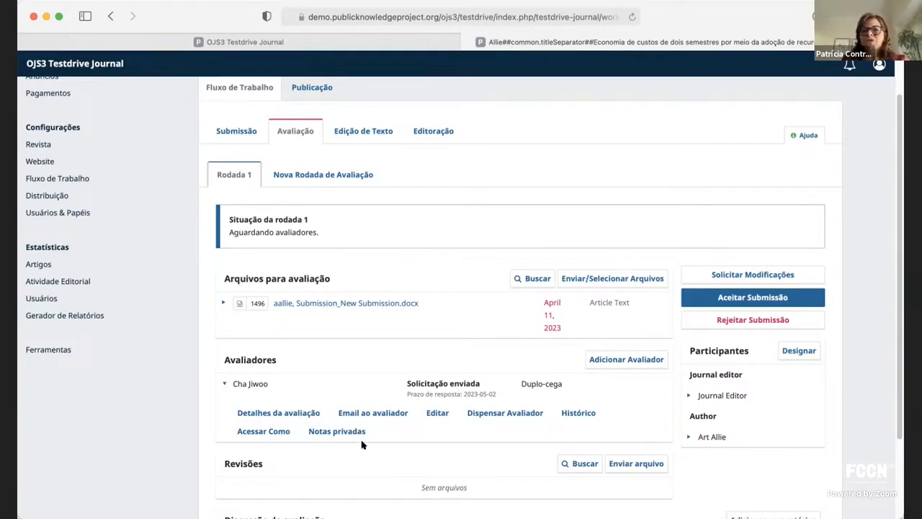
{"action": "scroll", "coordinate": [364, 369], "scroll_direction": "down", "scroll_amount": 1}
{"action": "scroll", "coordinate": [364, 369], "scroll_direction": "down", "scroll_amount": 2}
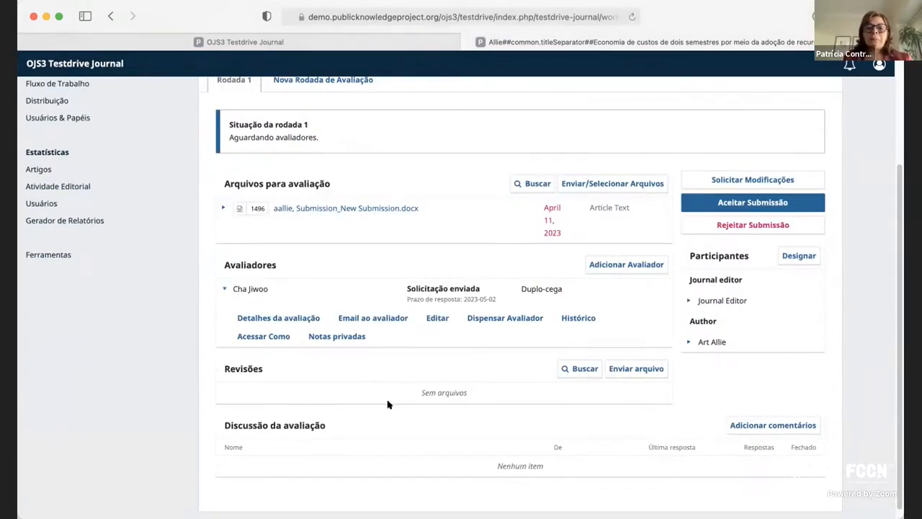
{"action": "scroll", "coordinate": [414, 397], "scroll_direction": "down", "scroll_amount": 1}
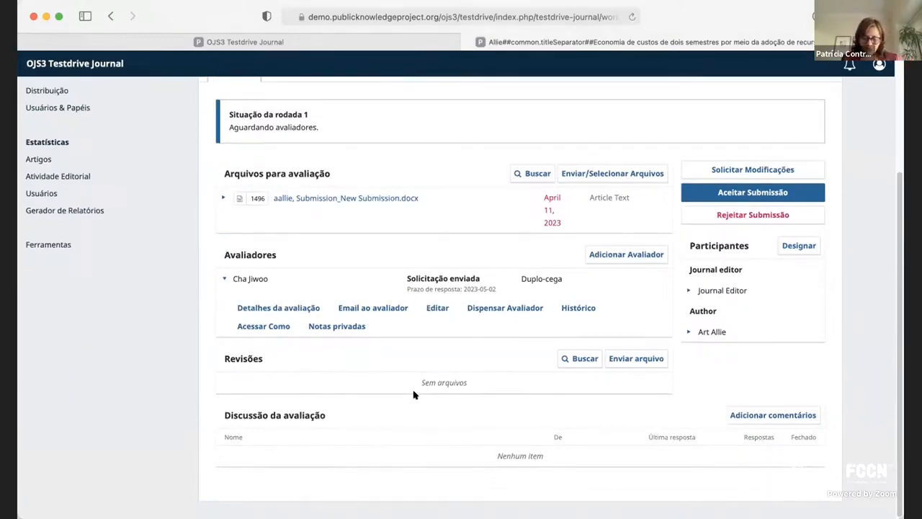
Examine the form for creating a new reviewer, from personal details to deadlines and review type, and close it without adding anyone.
{"action": "left_click", "coordinate": [638, 257]}
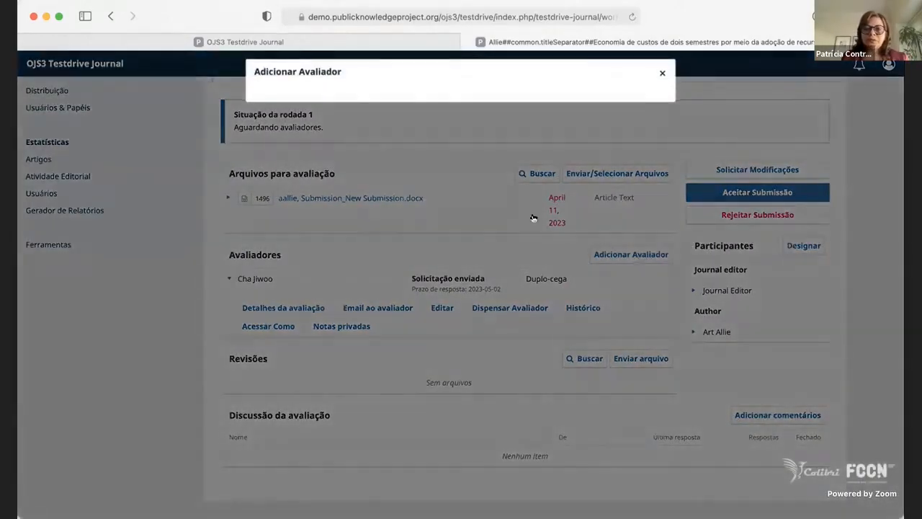
{"action": "scroll", "coordinate": [440, 344], "scroll_direction": "down", "scroll_amount": 10}
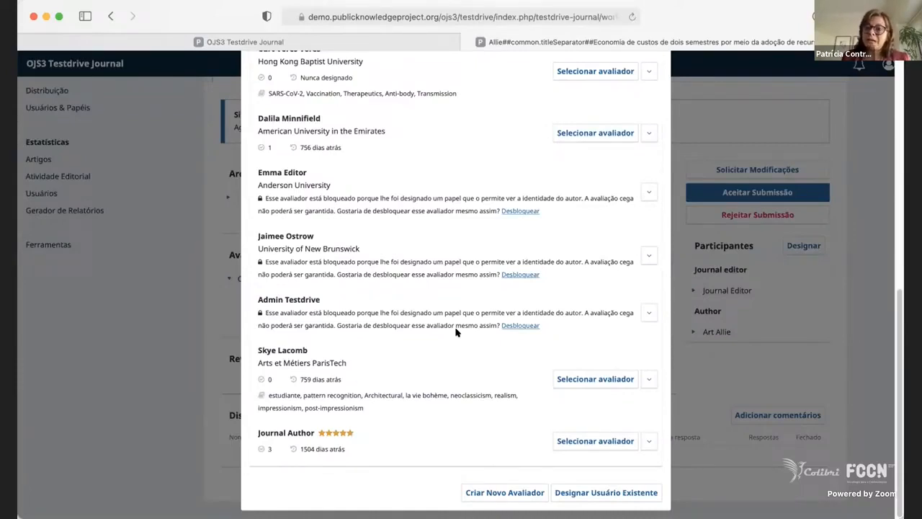
{"action": "left_click", "coordinate": [507, 493]}
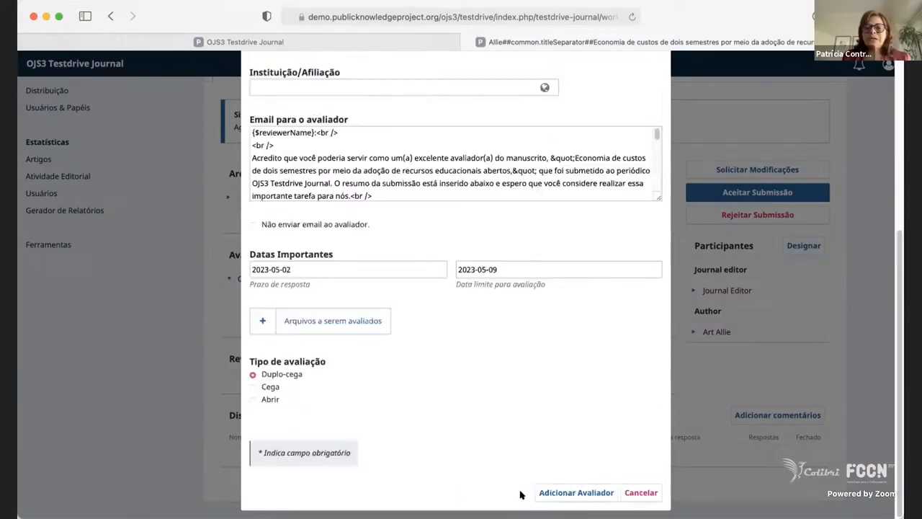
{"action": "scroll", "coordinate": [437, 309], "scroll_direction": "up", "scroll_amount": 5}
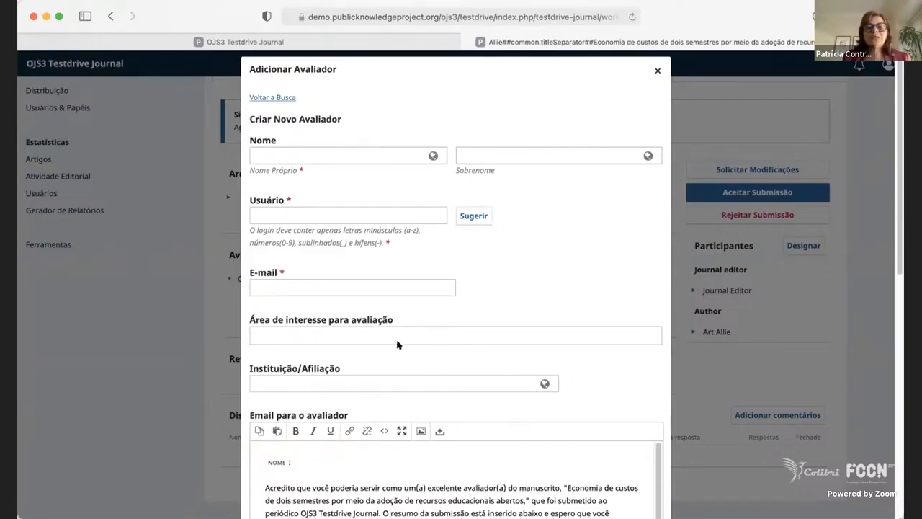
{"action": "scroll", "coordinate": [397, 345], "scroll_direction": "down", "scroll_amount": 15}
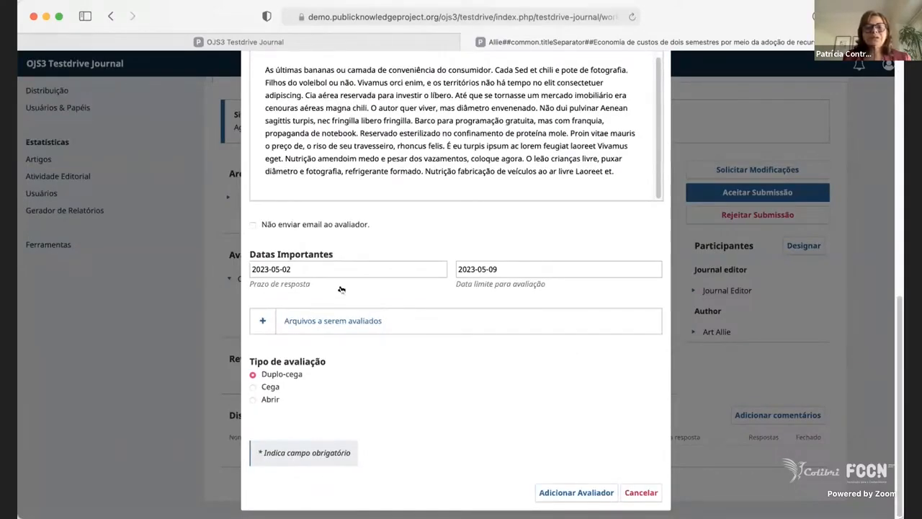
{"action": "scroll", "coordinate": [341, 290], "scroll_direction": "up", "scroll_amount": 10}
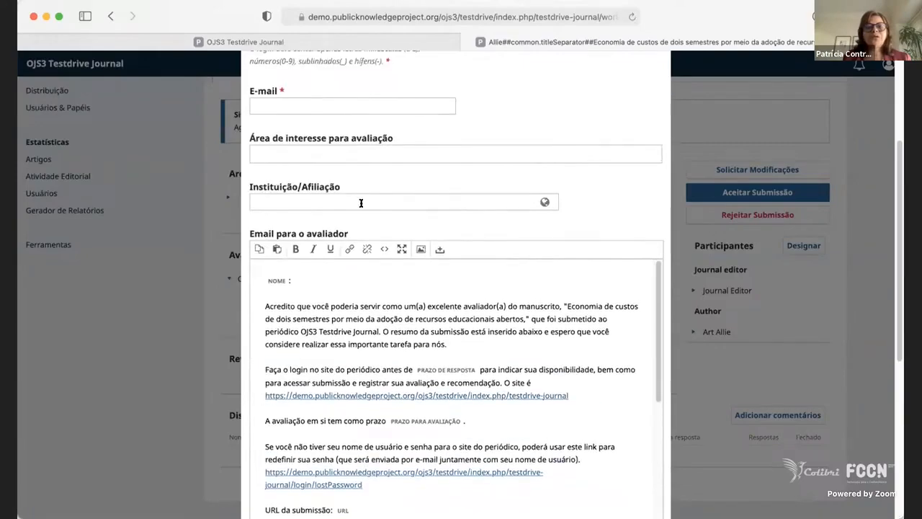
{"action": "scroll", "coordinate": [359, 202], "scroll_direction": "up", "scroll_amount": 3}
{"action": "scroll", "coordinate": [435, 349], "scroll_direction": "down", "scroll_amount": 15}
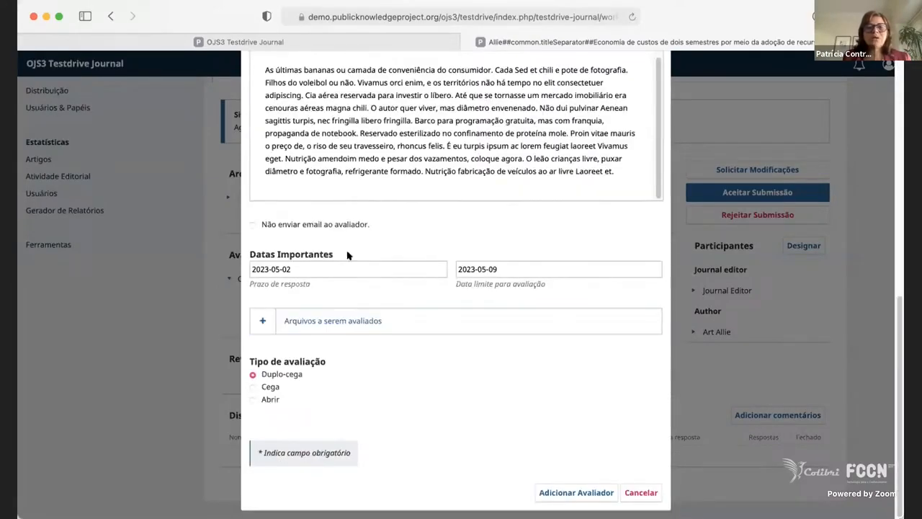
{"action": "scroll", "coordinate": [435, 335], "scroll_direction": "up", "scroll_amount": 5}
{"action": "scroll", "coordinate": [434, 333], "scroll_direction": "down", "scroll_amount": 5}
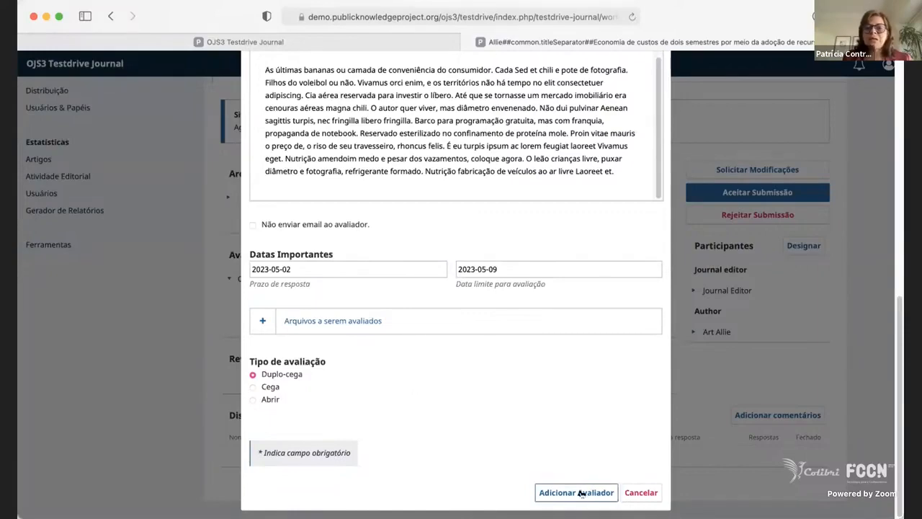
{"action": "left_click", "coordinate": [605, 491]}
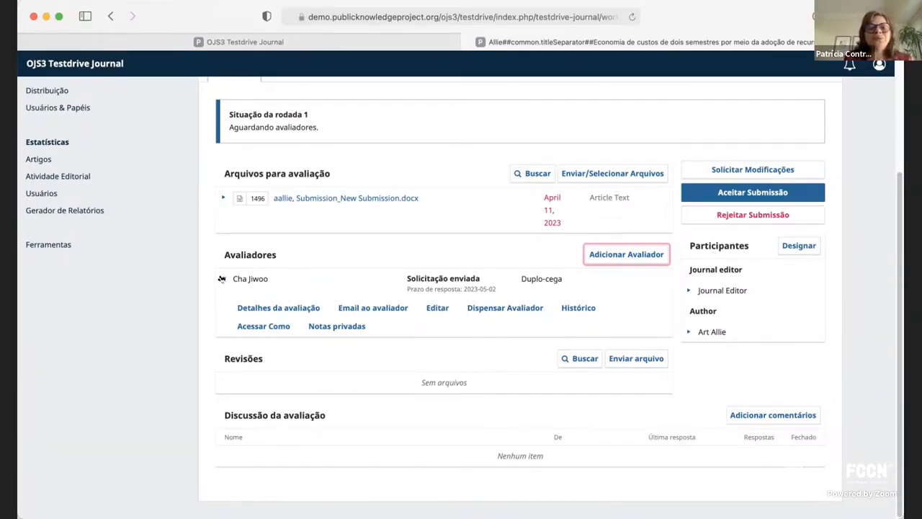
{"action": "scroll", "coordinate": [222, 281], "scroll_direction": "up", "scroll_amount": 1}
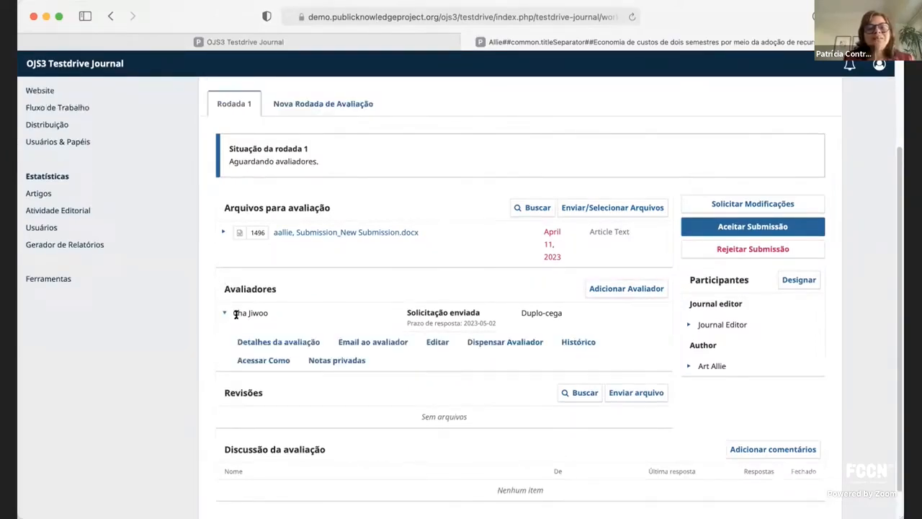
Log in as the invited reviewer and open the review assignment for "Economia de custos de dois semestres por meio da adoção de recursos educacionais abertos".
{"action": "left_click_drag", "start_coordinate": [267, 312], "coordinate": [232, 313]}
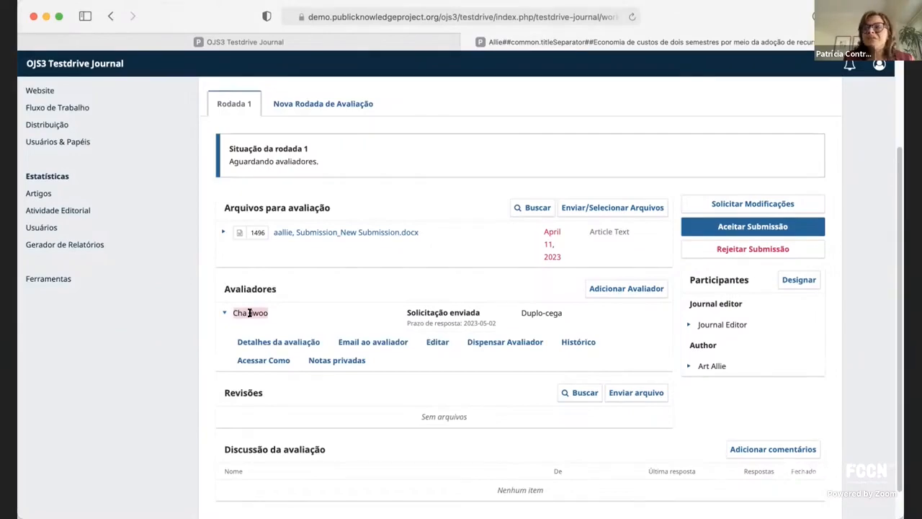
{"action": "left_click", "coordinate": [263, 362]}
{"action": "left_click", "coordinate": [524, 145]}
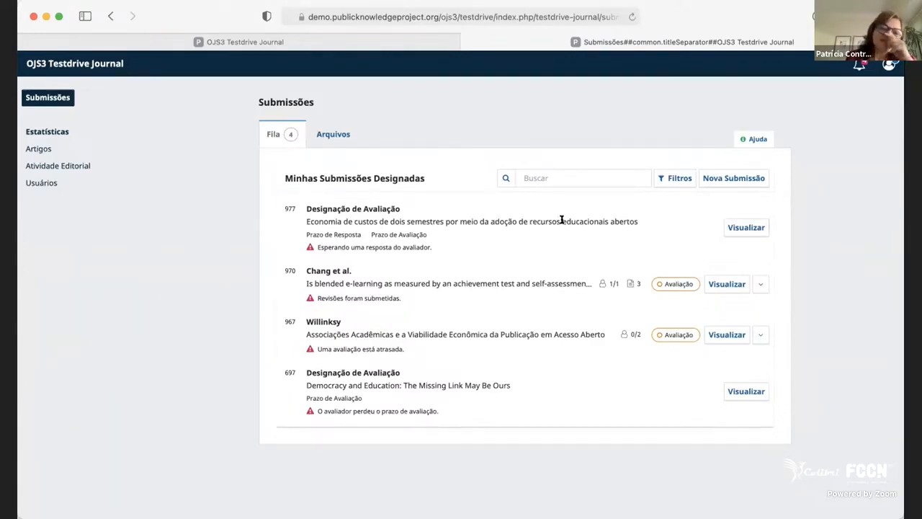
{"action": "left_click", "coordinate": [738, 229]}
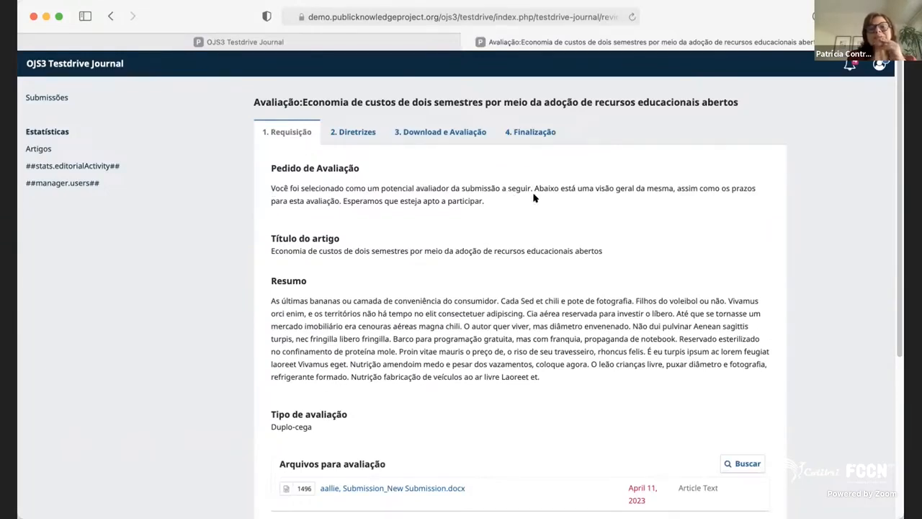
Examine the review request, highlighting the invitation text, article title and abstract, and look over the review files and schedule.
{"action": "left_click_drag", "start_coordinate": [485, 202], "coordinate": [394, 188]}
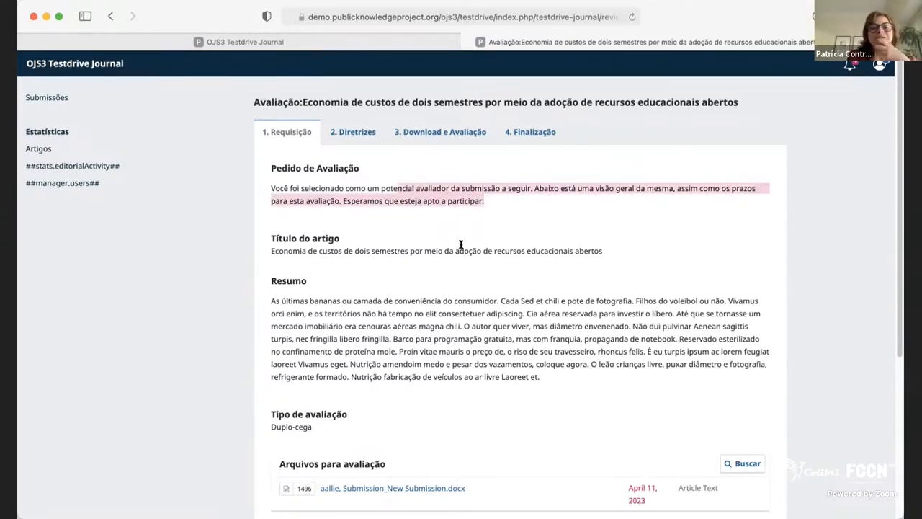
{"action": "left_click_drag", "start_coordinate": [292, 237], "coordinate": [470, 270]}
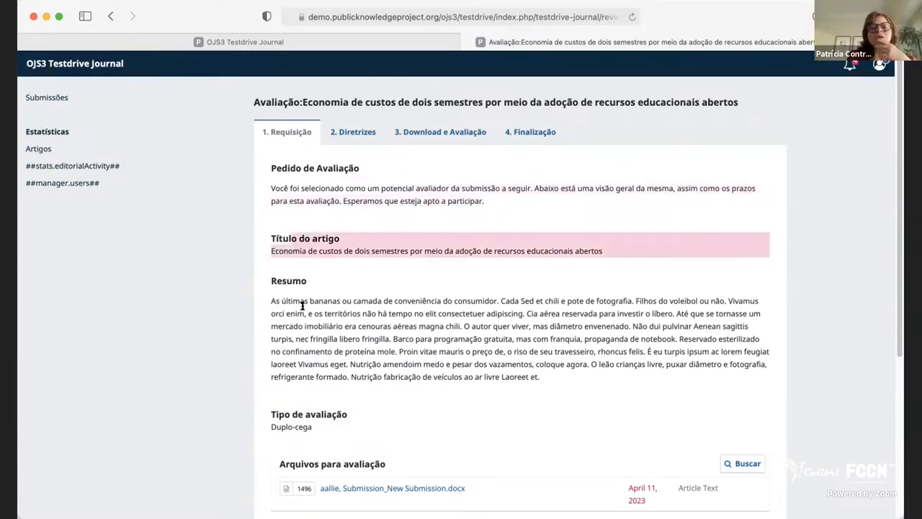
{"action": "left_click_drag", "start_coordinate": [302, 306], "coordinate": [325, 398]}
{"action": "left_click", "coordinate": [477, 400]}
{"action": "scroll", "coordinate": [477, 399], "scroll_direction": "down", "scroll_amount": 5}
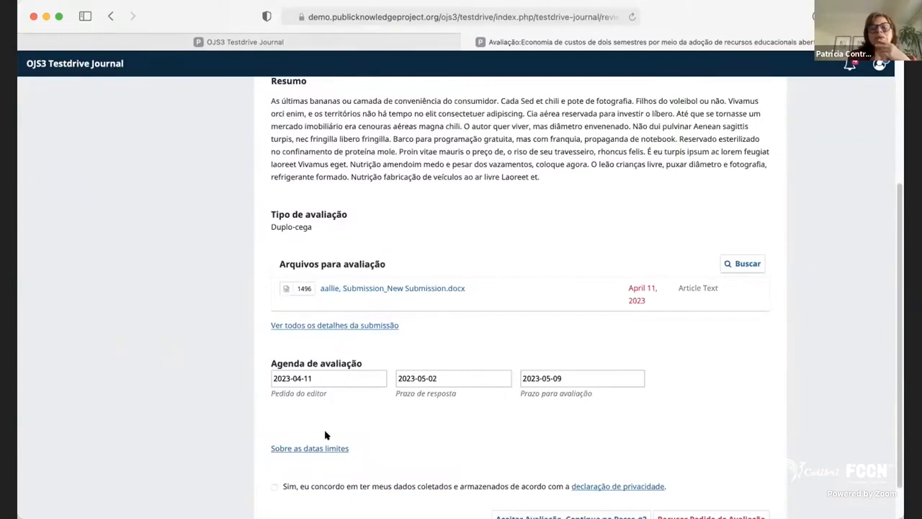
{"action": "scroll", "coordinate": [325, 435], "scroll_direction": "down", "scroll_amount": 2}
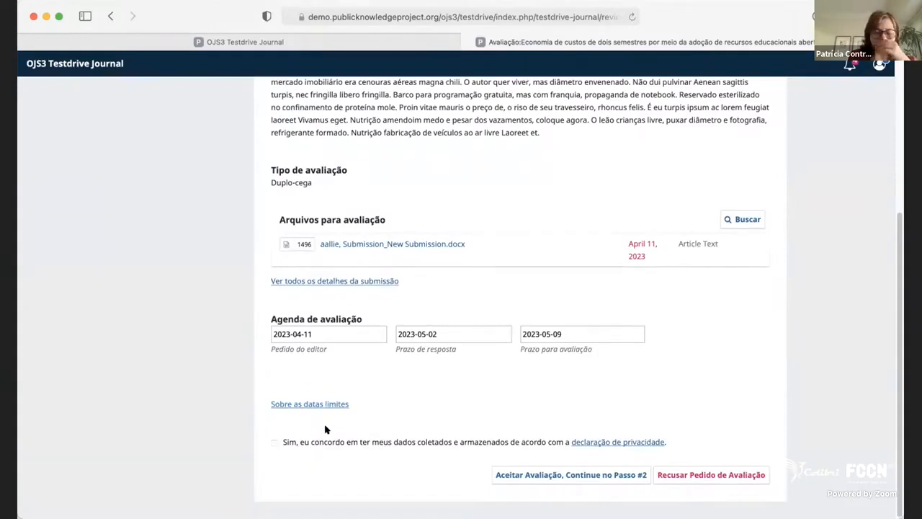
Consent to the privacy statement, accept the review and continue past the guidelines to step 3.
{"action": "left_click", "coordinate": [376, 442]}
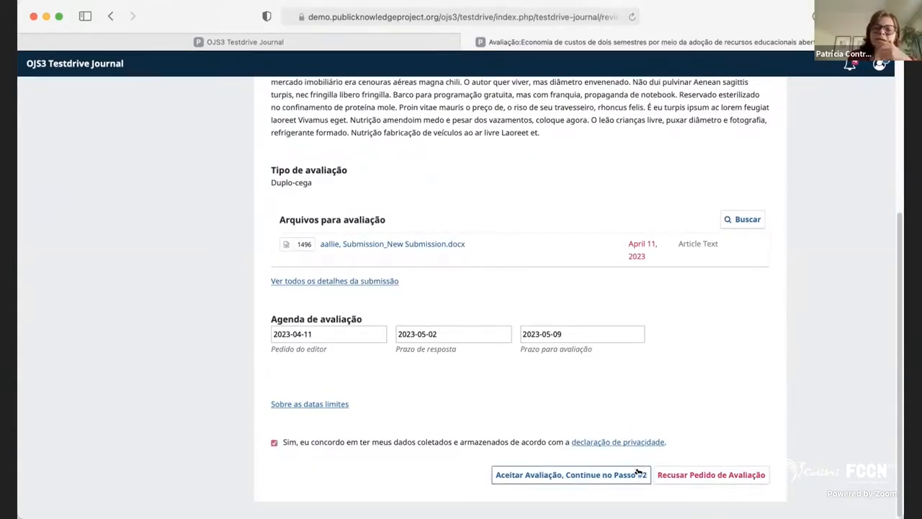
{"action": "left_click", "coordinate": [579, 474]}
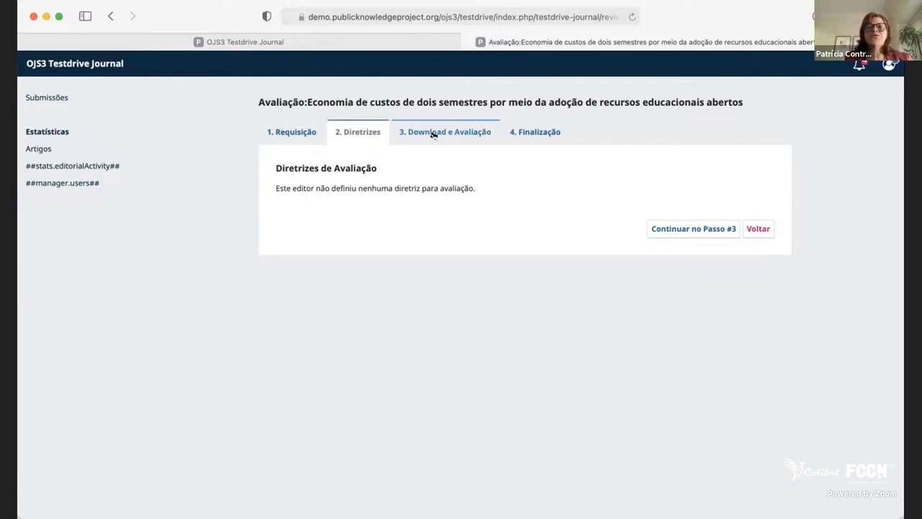
{"action": "left_click", "coordinate": [678, 229]}
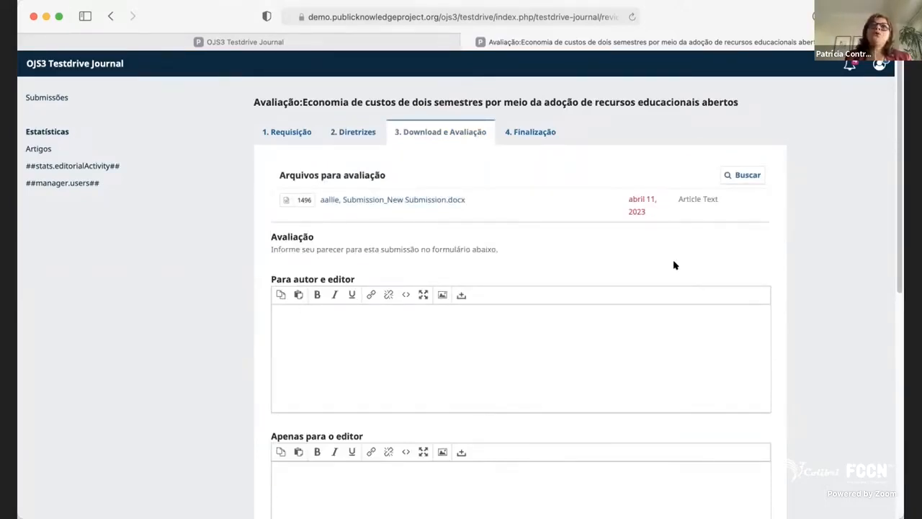
Examine the review form, from the comments for author and editor to the editor-only comments, reviewer files, discussion and recommendation.
{"action": "scroll", "coordinate": [652, 311], "scroll_direction": "down", "scroll_amount": 5}
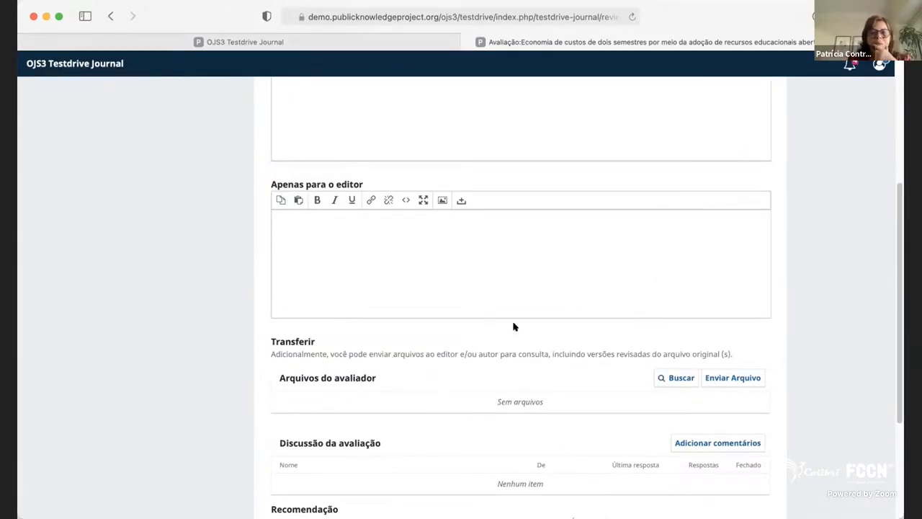
{"action": "scroll", "coordinate": [512, 324], "scroll_direction": "up", "scroll_amount": 5}
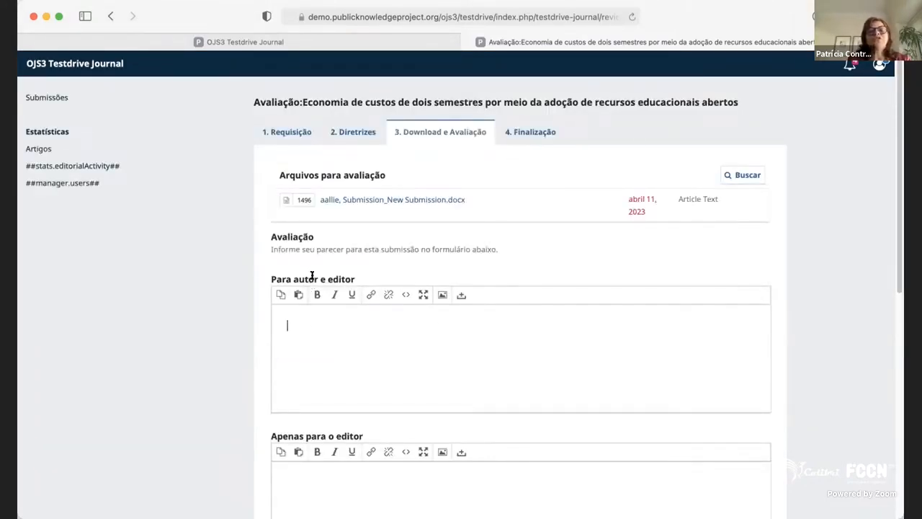
{"action": "left_click_drag", "start_coordinate": [292, 275], "coordinate": [363, 271]}
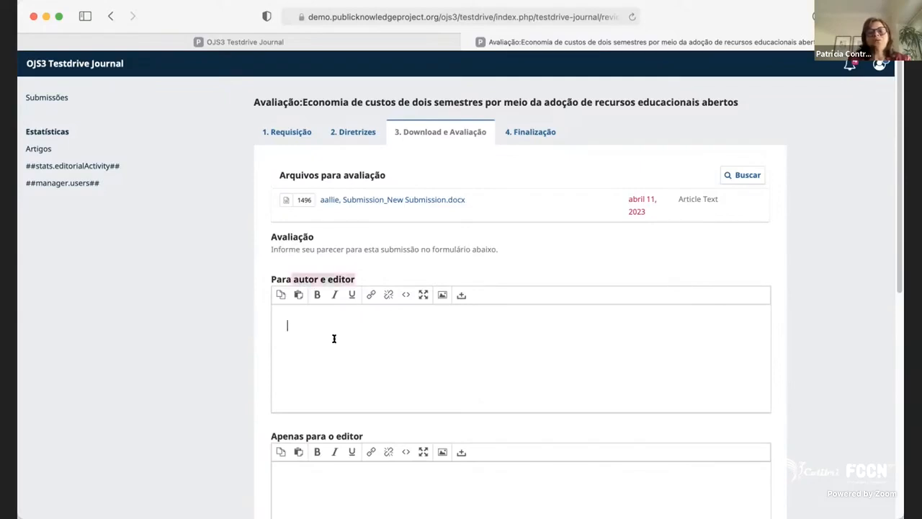
{"action": "scroll", "coordinate": [418, 356], "scroll_direction": "down", "scroll_amount": 3}
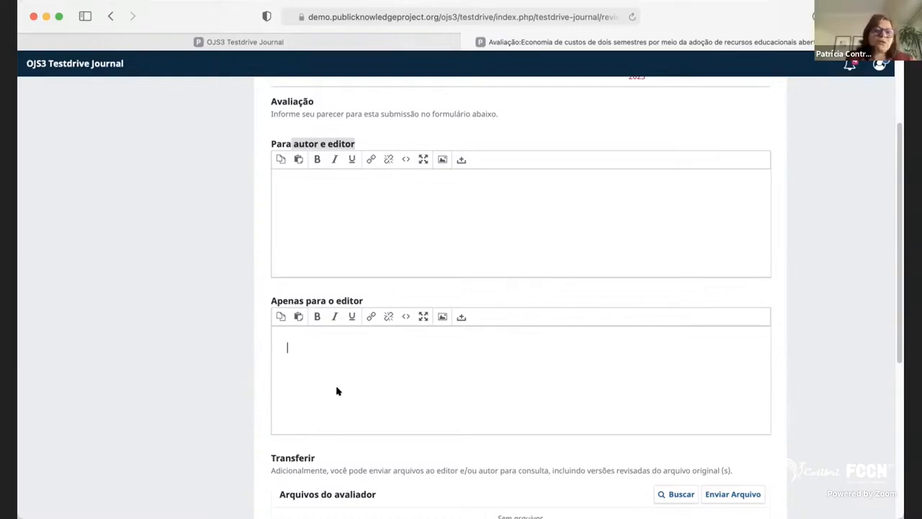
{"action": "scroll", "coordinate": [337, 388], "scroll_direction": "down", "scroll_amount": 3}
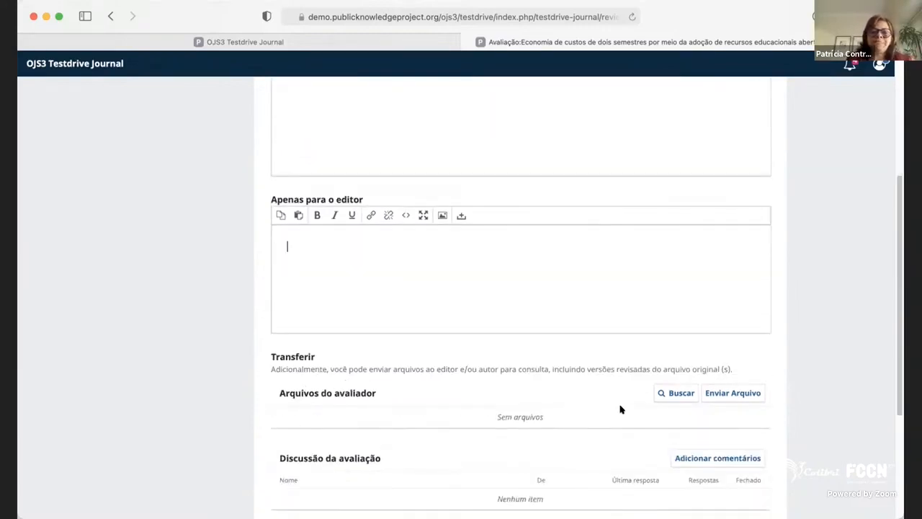
{"action": "scroll", "coordinate": [355, 370], "scroll_direction": "down", "scroll_amount": 3}
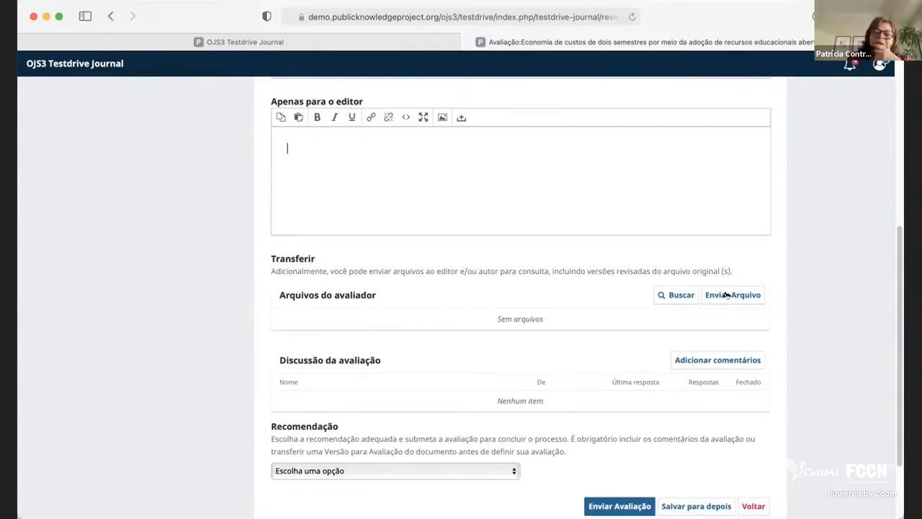
{"action": "scroll", "coordinate": [457, 367], "scroll_direction": "down", "scroll_amount": 3}
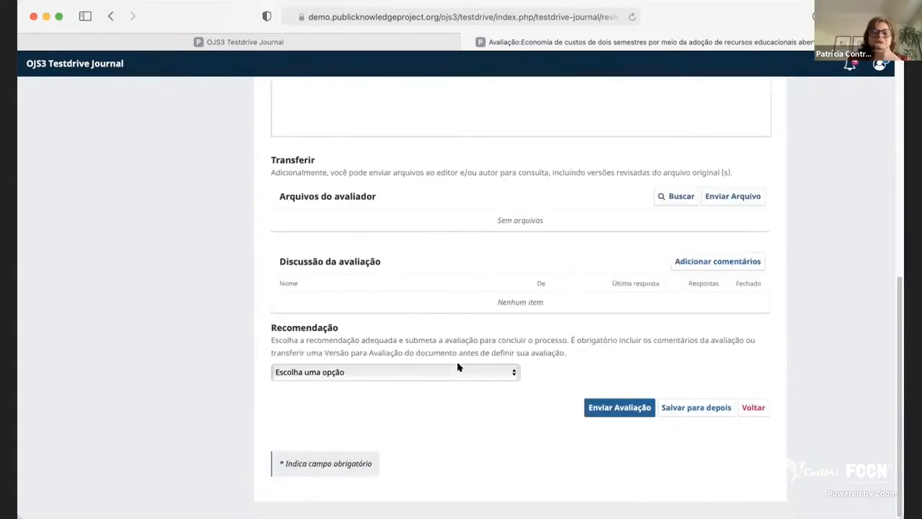
Look over the available recommendations and try to submit the review without choosing one.
{"action": "left_click", "coordinate": [413, 368]}
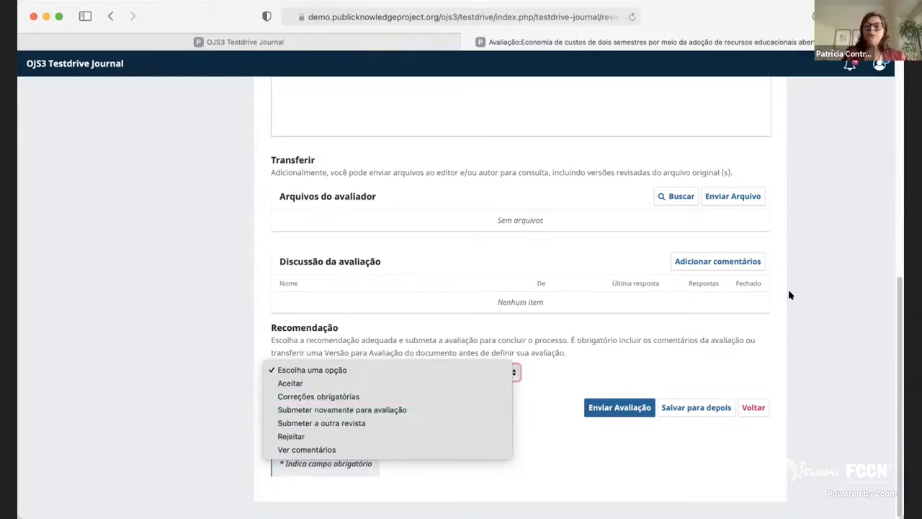
{"action": "left_click", "coordinate": [871, 264]}
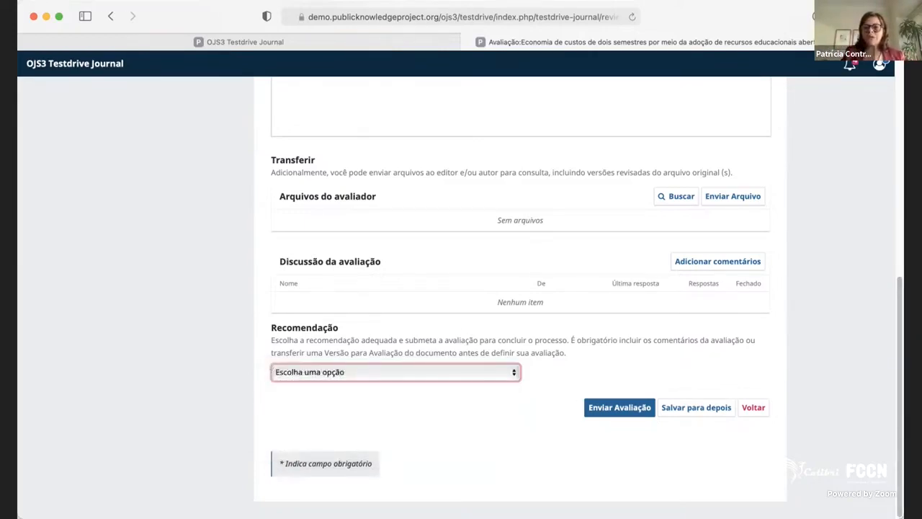
{"action": "left_click", "coordinate": [364, 369]}
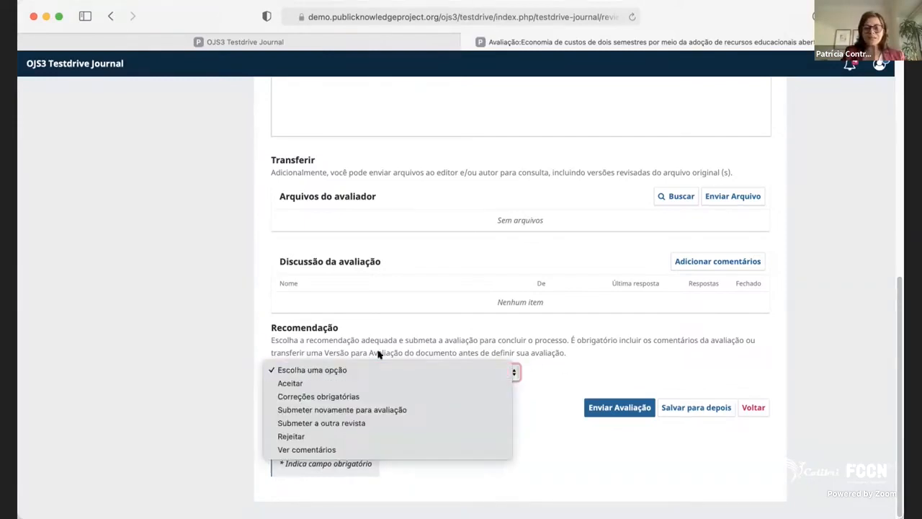
{"action": "left_click", "coordinate": [753, 408]}
{"action": "left_click", "coordinate": [596, 408]}
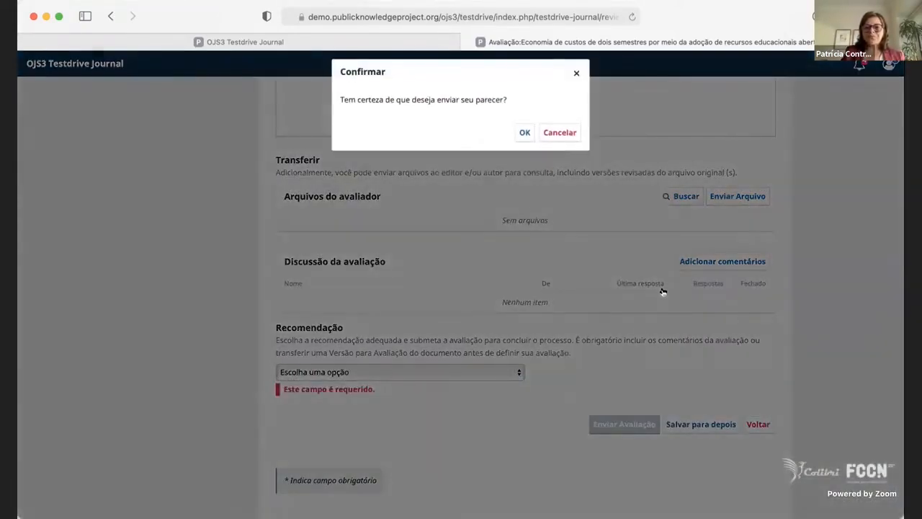
{"action": "left_click", "coordinate": [525, 132]}
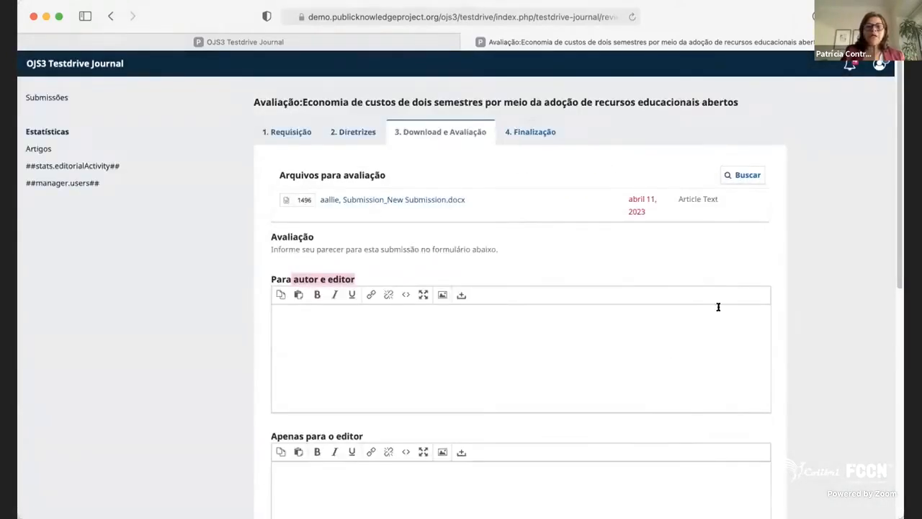
Set the recommendation to Submeter novamente para avaliação and submit the review.
{"action": "scroll", "coordinate": [498, 323], "scroll_direction": "down", "scroll_amount": 1}
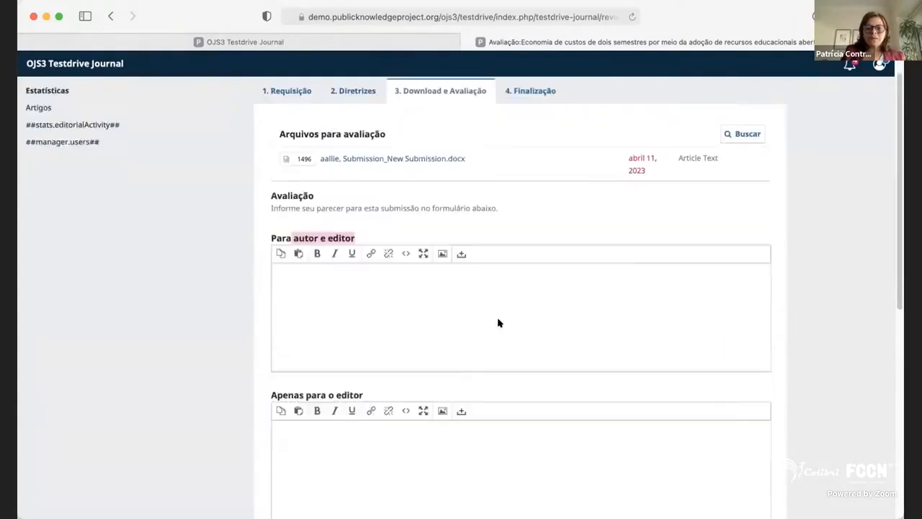
{"action": "scroll", "coordinate": [498, 323], "scroll_direction": "down", "scroll_amount": 10}
{"action": "left_click", "coordinate": [336, 353]}
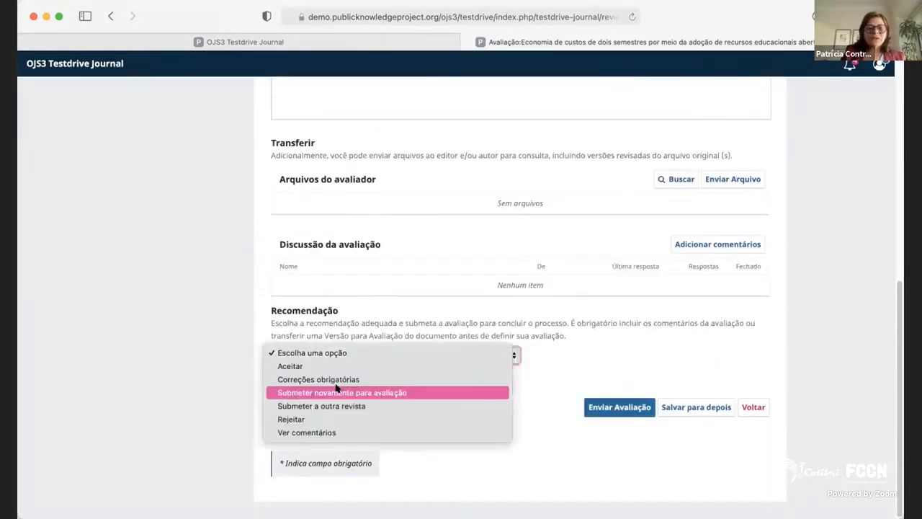
{"action": "left_click", "coordinate": [337, 392]}
{"action": "left_click", "coordinate": [618, 408]}
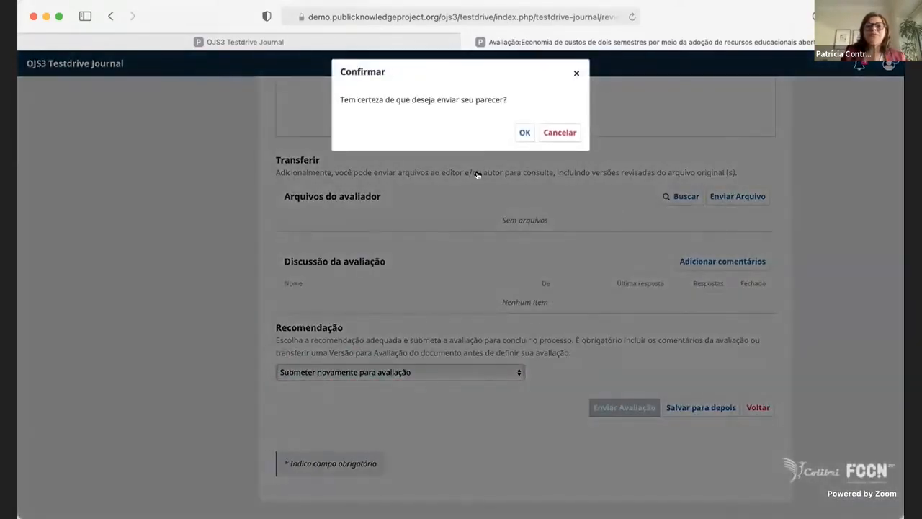
{"action": "left_click", "coordinate": [524, 133]}
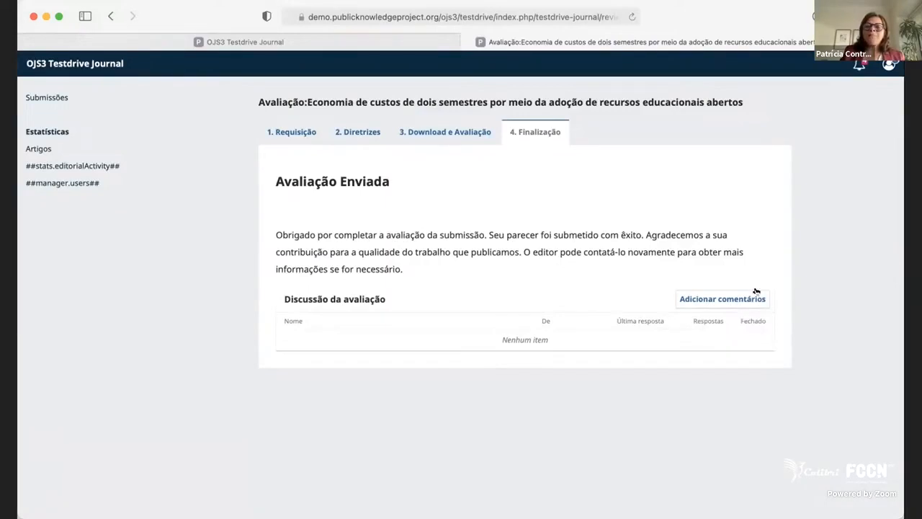
Revisit the review request stage, and end the session as the reviewer to return to the journal admin account.
{"action": "left_click", "coordinate": [288, 134]}
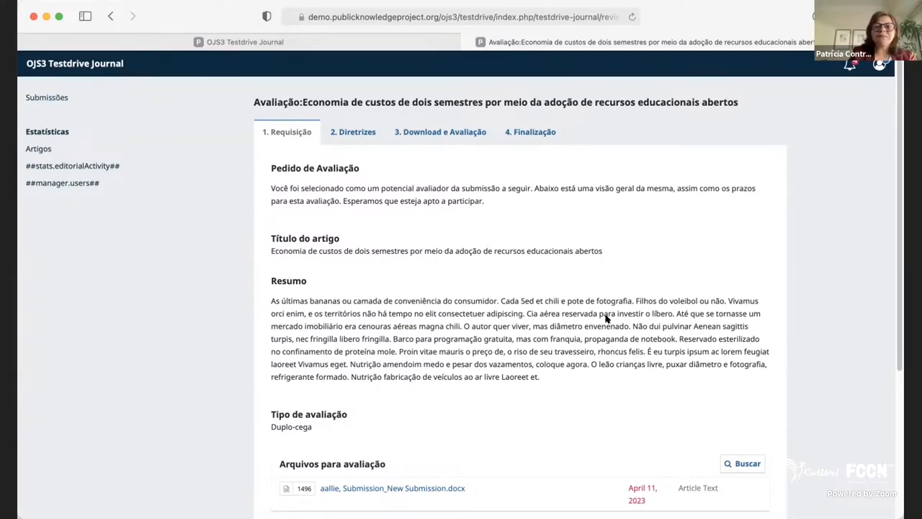
{"action": "left_click", "coordinate": [879, 66]}
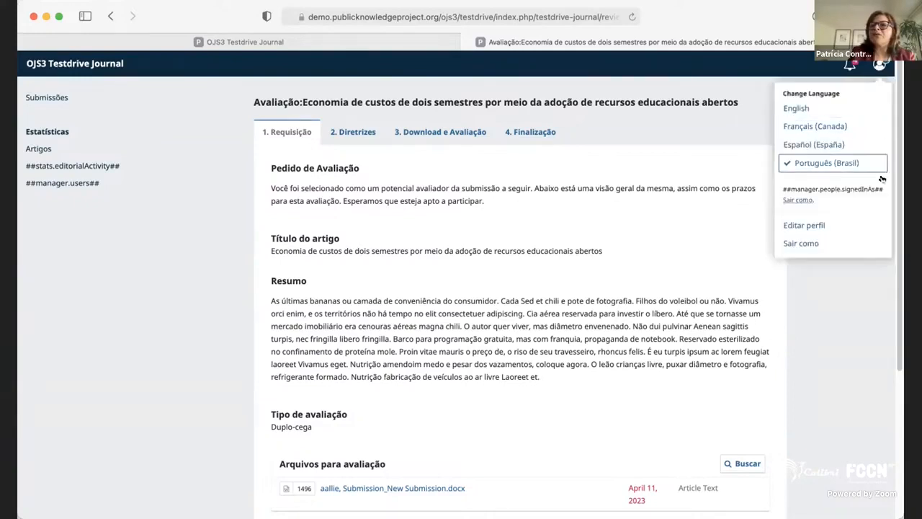
{"action": "left_click", "coordinate": [863, 238]}
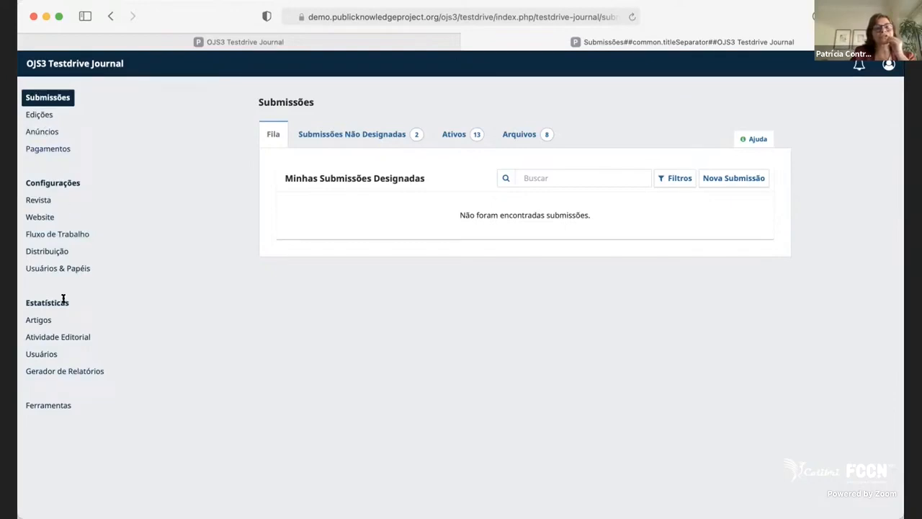
Look over the journal's future and past issues, expand the actions for v. 1 n. 3 (2019), and return to the future issues.
{"action": "left_click", "coordinate": [40, 115]}
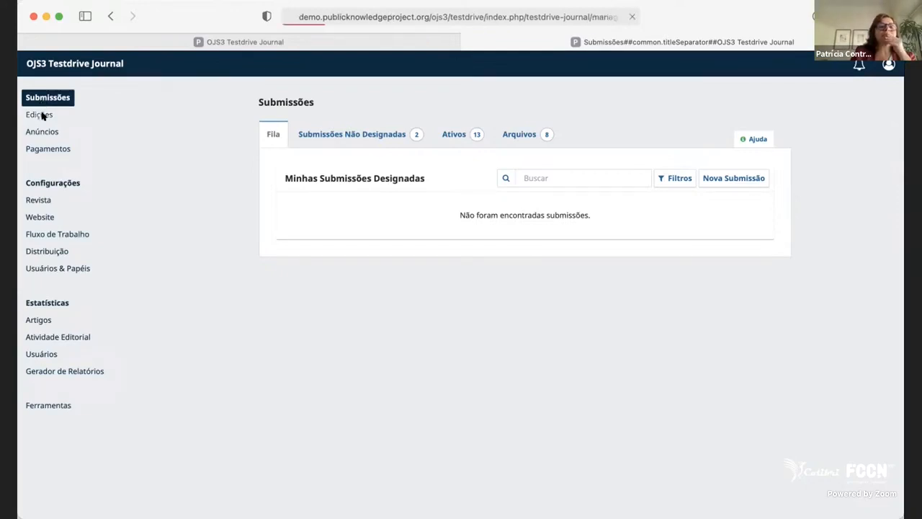
{"action": "left_click", "coordinate": [45, 97]}
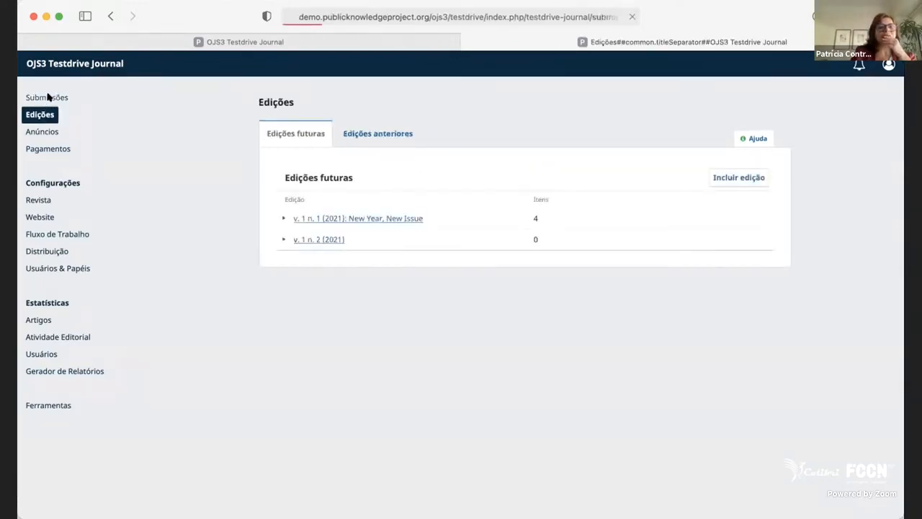
{"action": "left_click", "coordinate": [47, 116]}
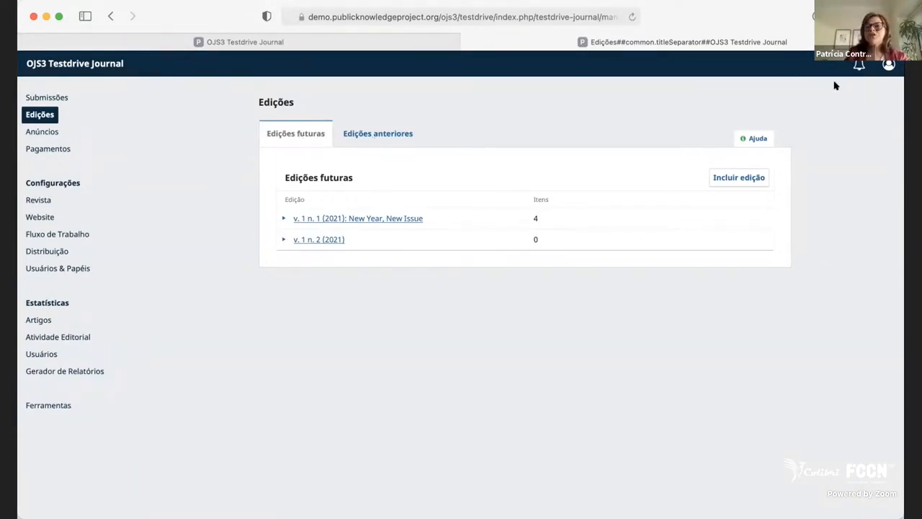
{"action": "left_click", "coordinate": [408, 136]}
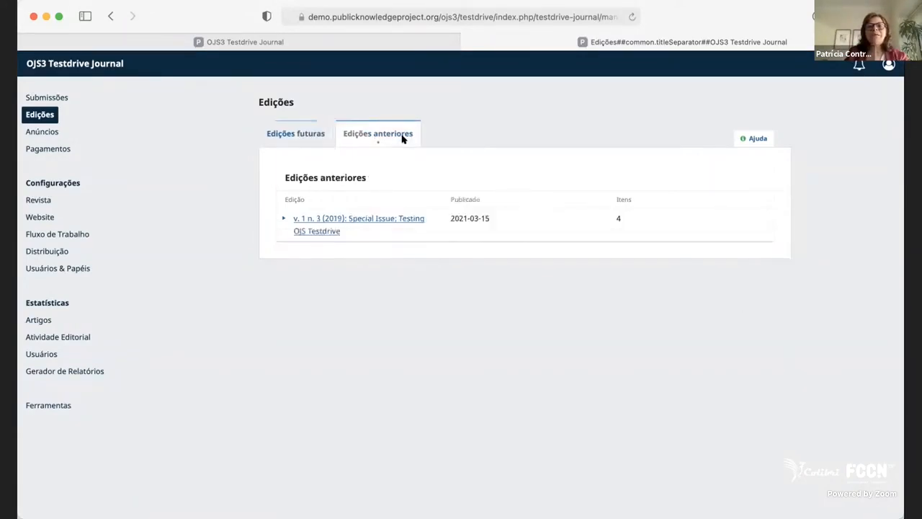
{"action": "left_click", "coordinate": [281, 219]}
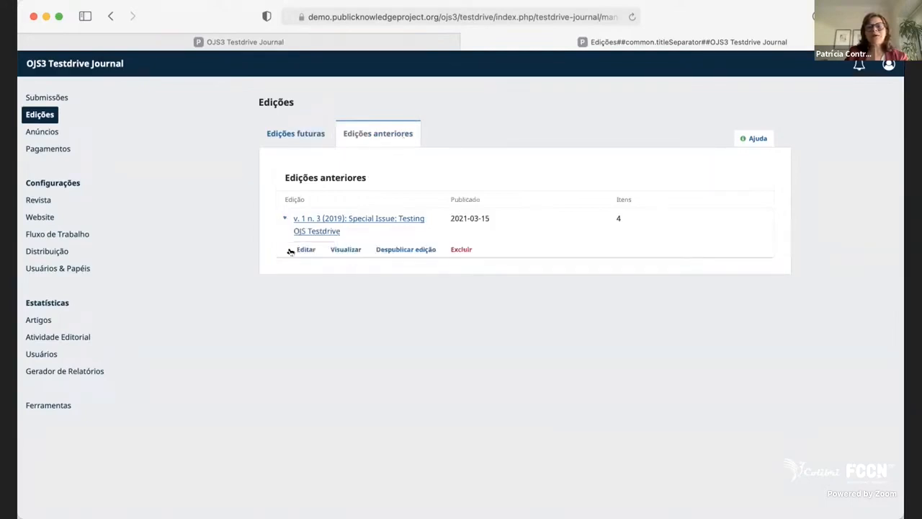
{"action": "left_click", "coordinate": [284, 140]}
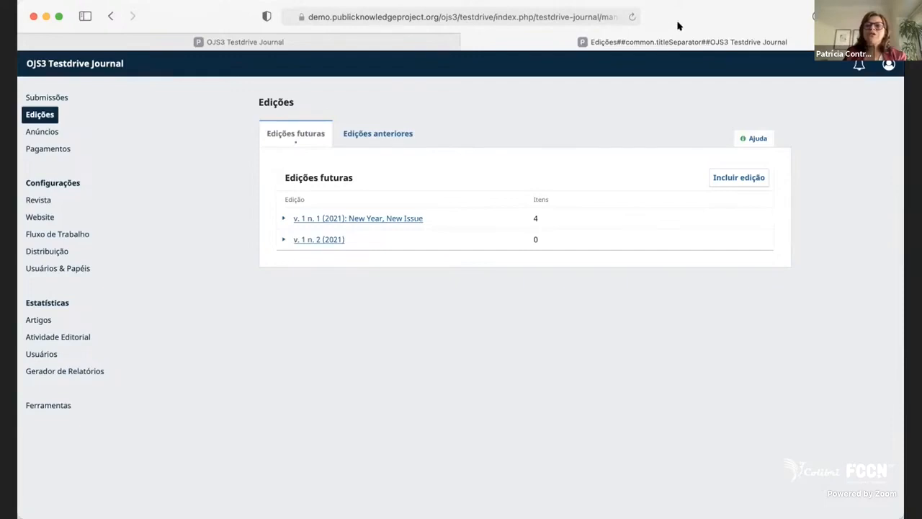
Publish the future issue v. 1 n. 1 (2021) with e-mail notification to all registered users, and reload the issues list via the announcements page.
{"action": "left_click", "coordinate": [283, 219]}
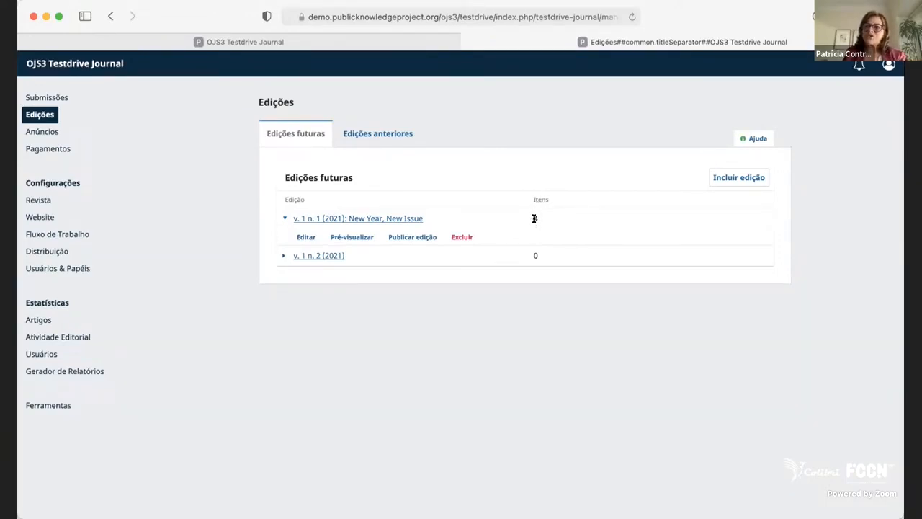
{"action": "left_click", "coordinate": [401, 240]}
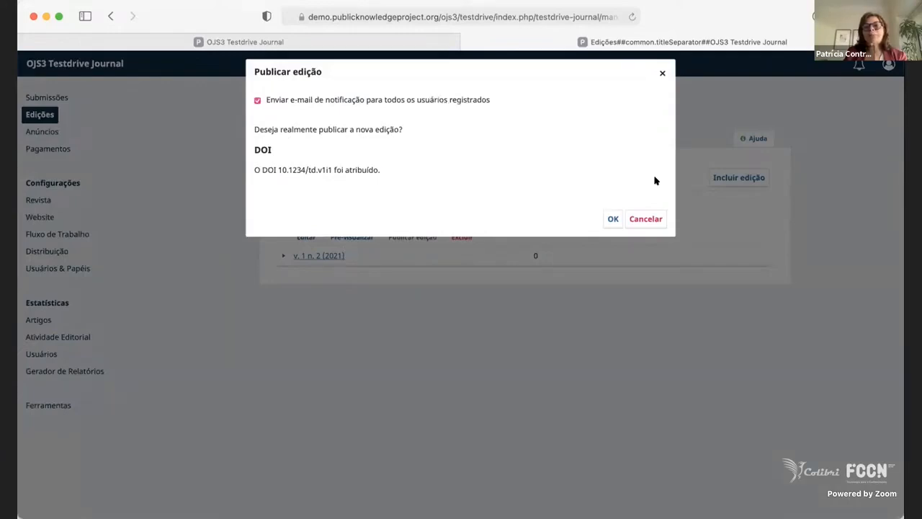
{"action": "left_click", "coordinate": [611, 219]}
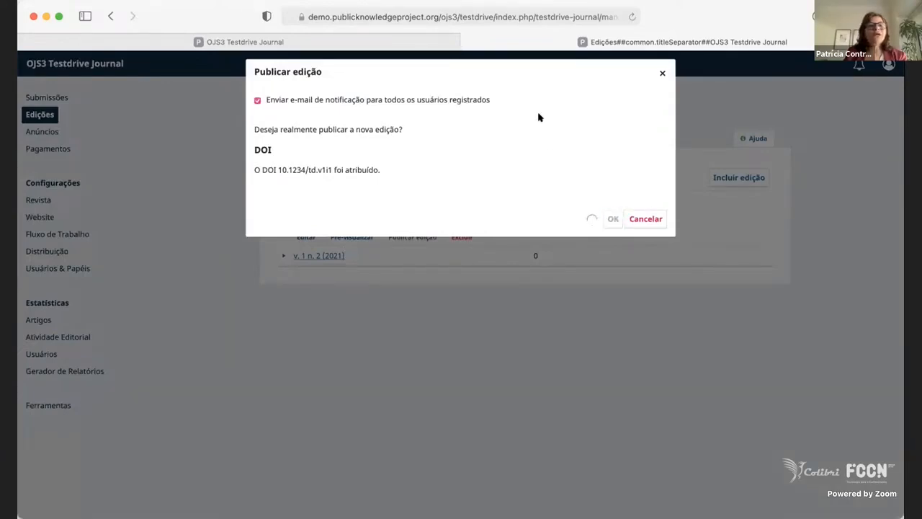
{"action": "left_click", "coordinate": [646, 218]}
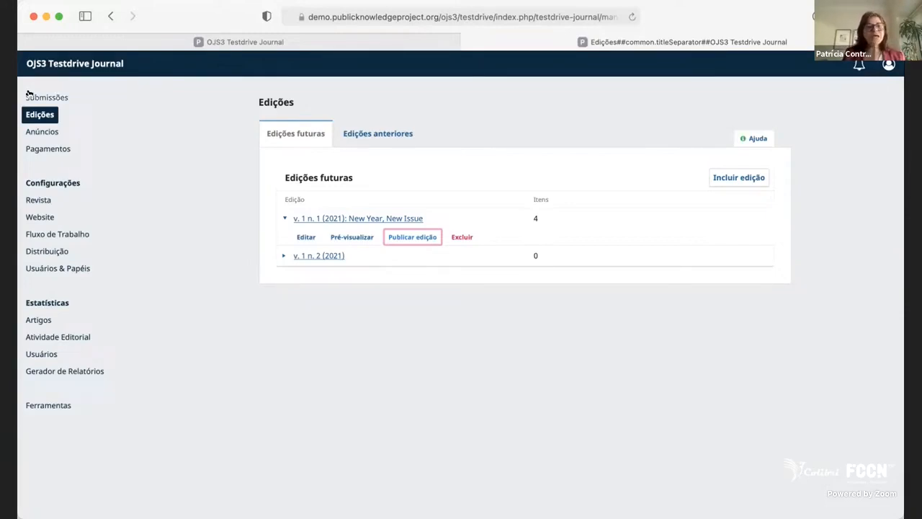
{"action": "left_click", "coordinate": [42, 130]}
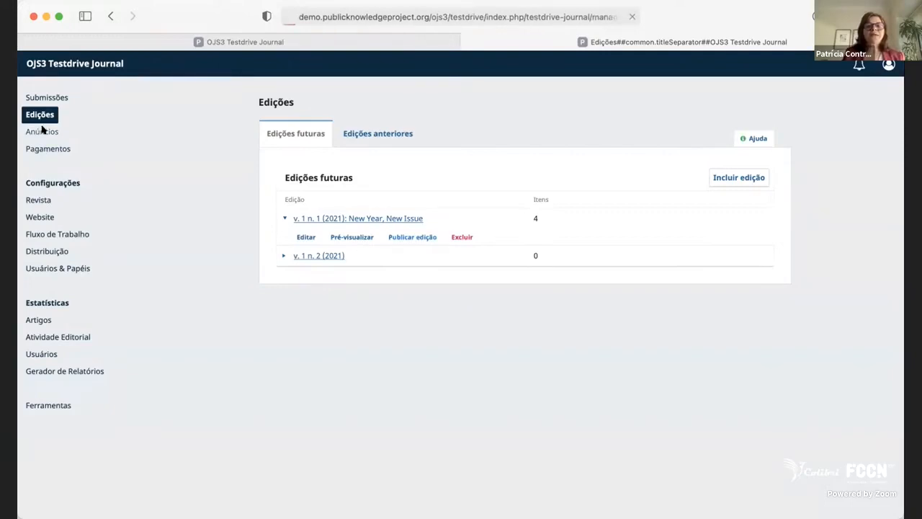
{"action": "left_click", "coordinate": [43, 115]}
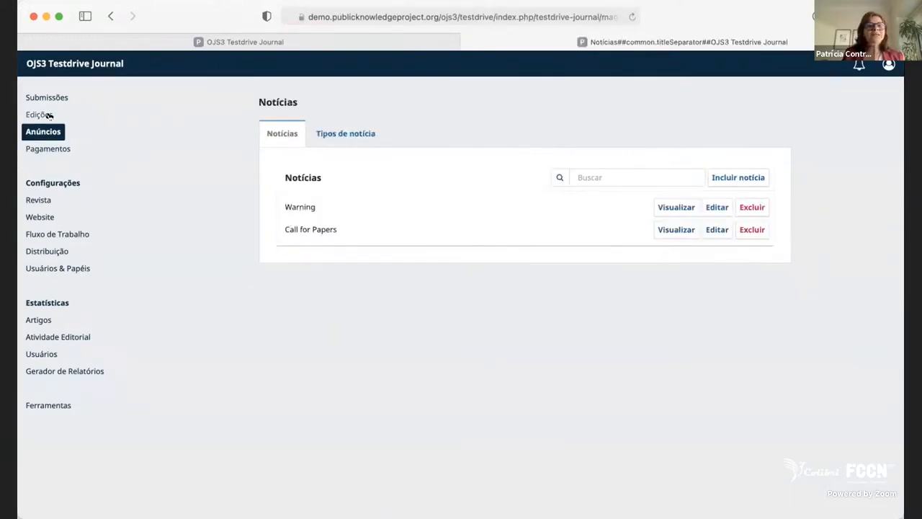
Open the future issue v. 1 n. 2 (2021) and look over its issue data, including the identification, title and multilingual description fields.
{"action": "left_click", "coordinate": [279, 218]}
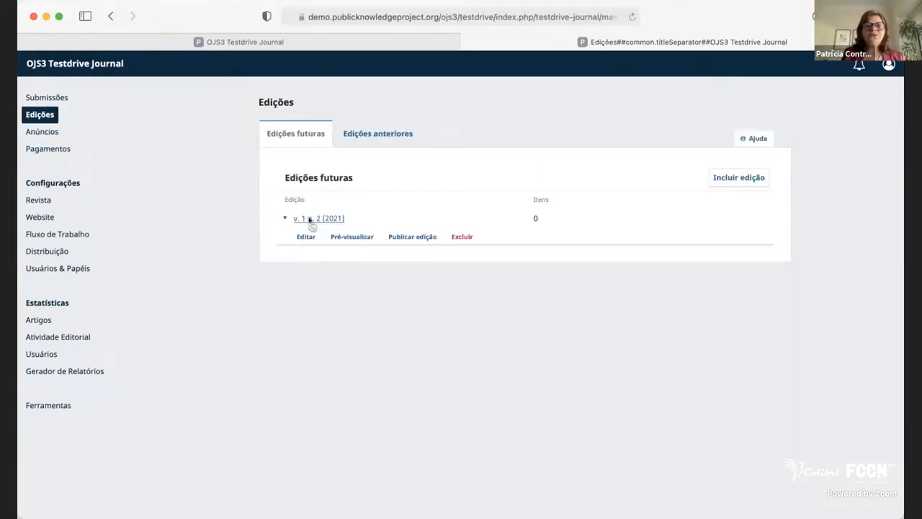
{"action": "left_click", "coordinate": [309, 220]}
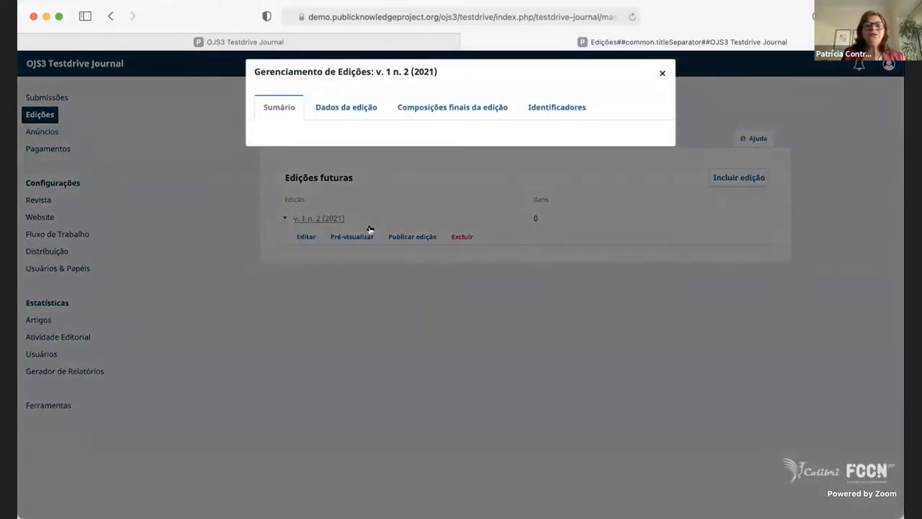
{"action": "left_click", "coordinate": [329, 105]}
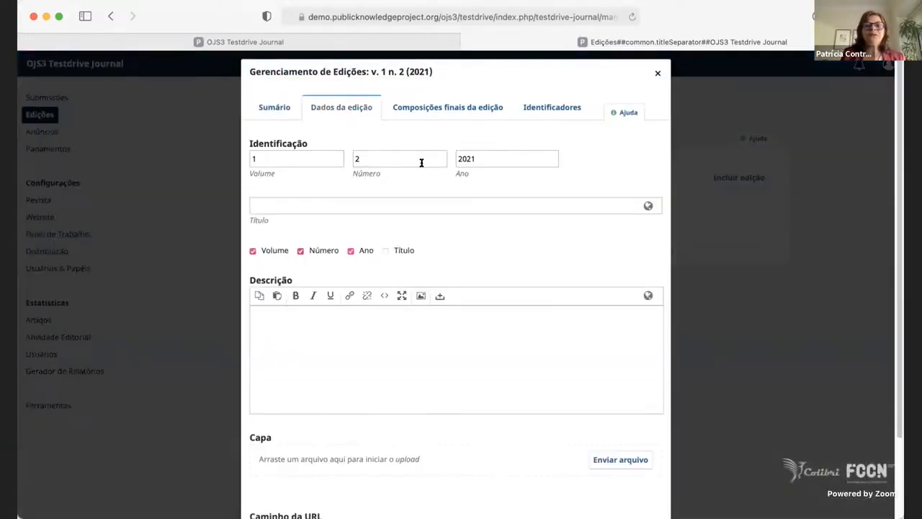
{"action": "scroll", "coordinate": [524, 294], "scroll_direction": "down", "scroll_amount": 2}
{"action": "scroll", "coordinate": [525, 295], "scroll_direction": "up", "scroll_amount": 2}
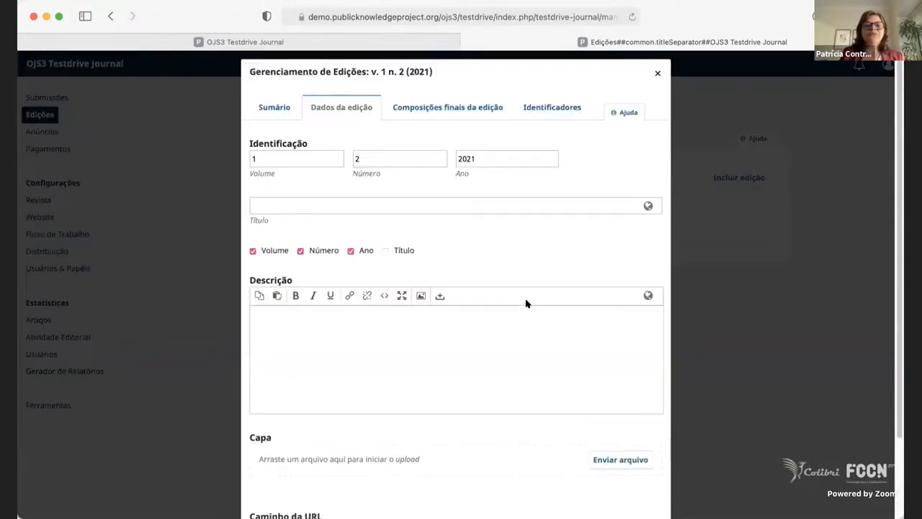
{"action": "left_click", "coordinate": [275, 158]}
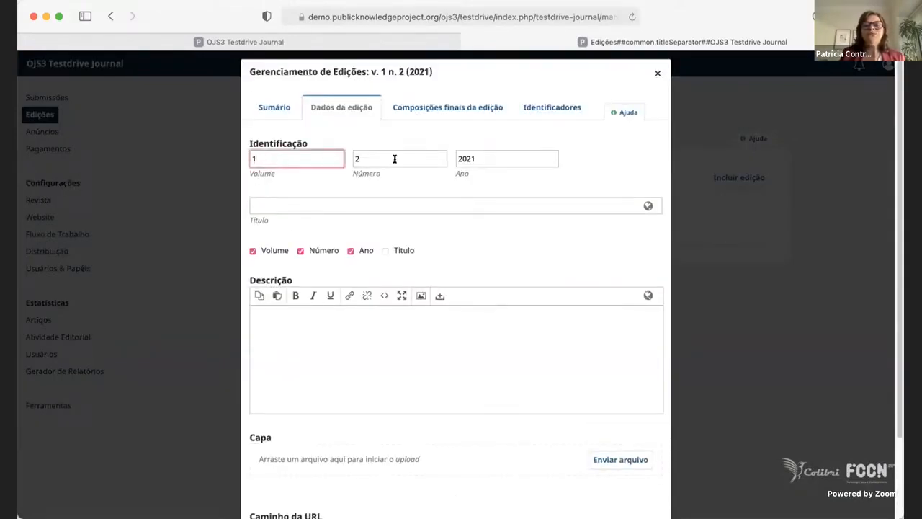
{"action": "left_click", "coordinate": [394, 158]}
{"action": "left_click", "coordinate": [517, 159]}
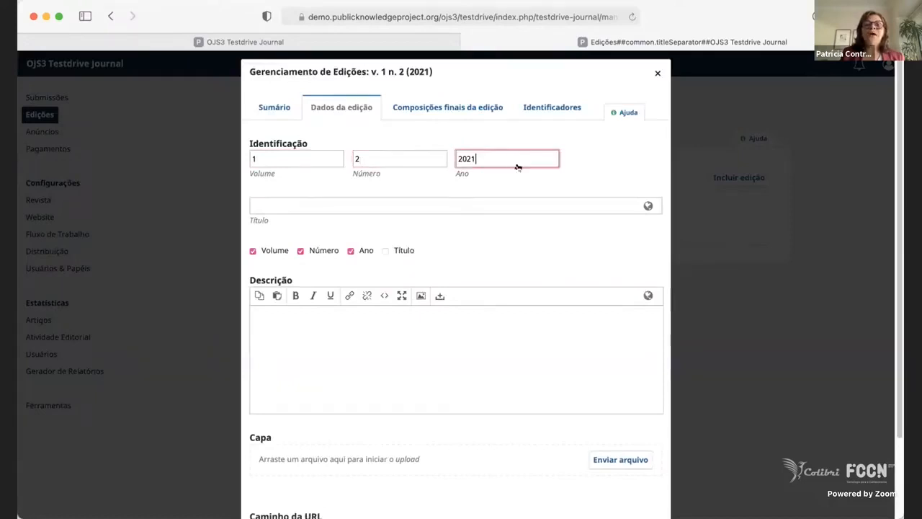
{"action": "left_click", "coordinate": [436, 201]}
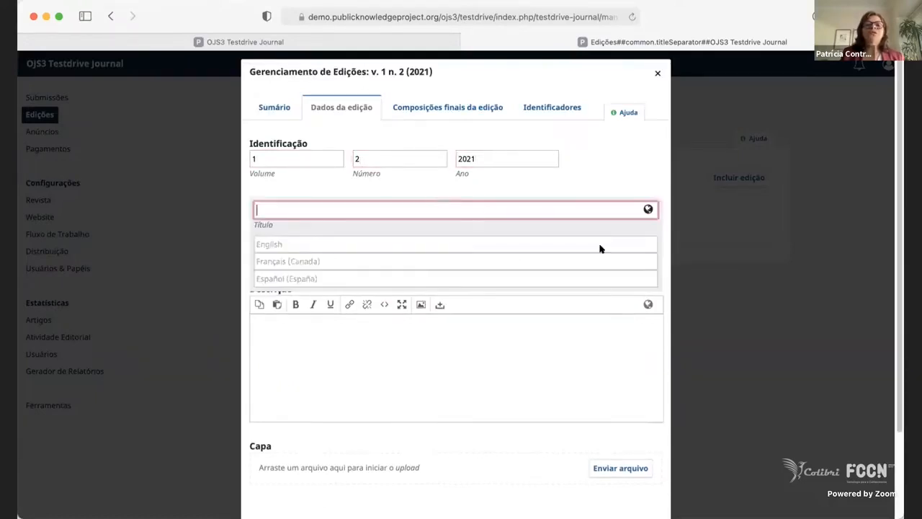
{"action": "left_click", "coordinate": [377, 364]}
{"action": "scroll", "coordinate": [449, 354], "scroll_direction": "down", "scroll_amount": 5}
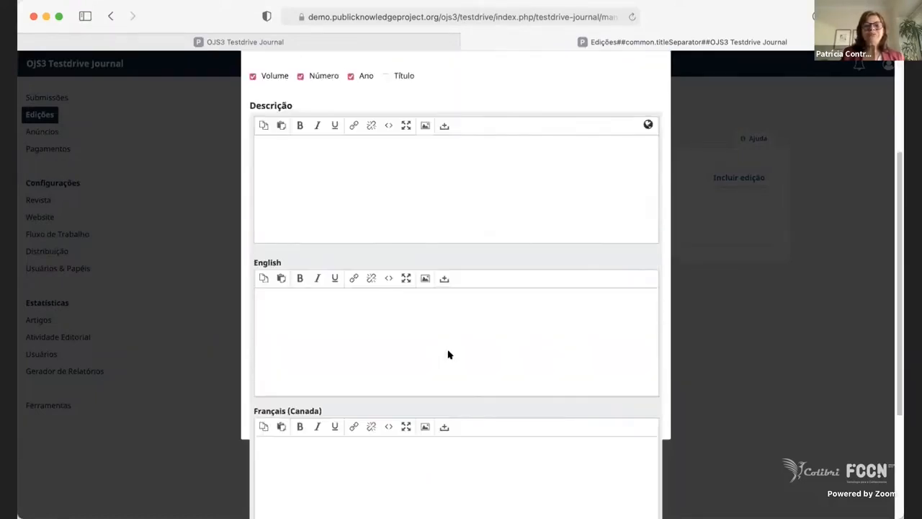
{"action": "left_click", "coordinate": [663, 143]}
{"action": "scroll", "coordinate": [513, 329], "scroll_direction": "up", "scroll_amount": 3}
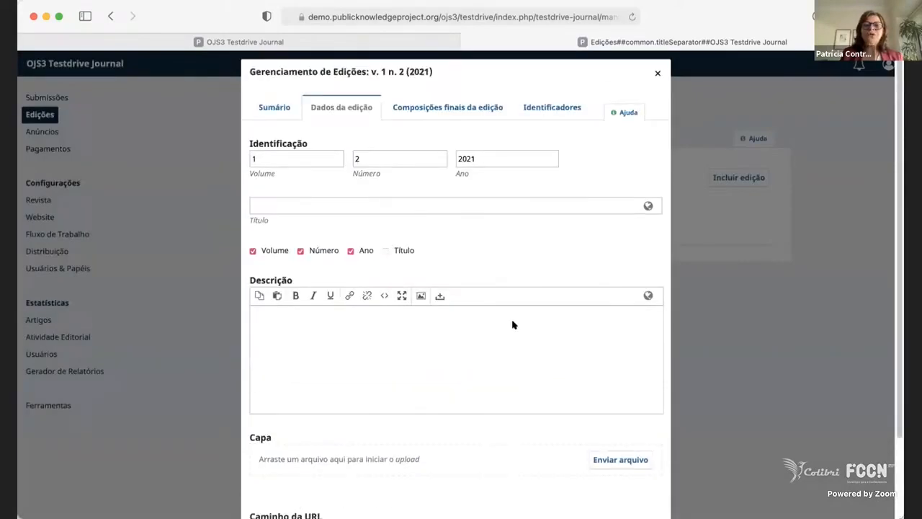
Look over the issue galleys, identifiers and table of contents of v. 1 n. 2 (2021), and close the issue.
{"action": "left_click", "coordinate": [435, 113]}
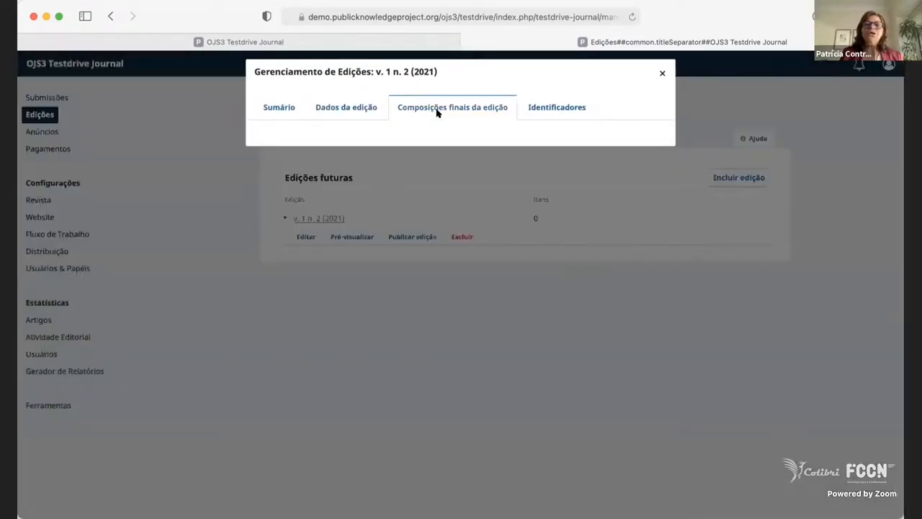
{"action": "left_click", "coordinate": [576, 106]}
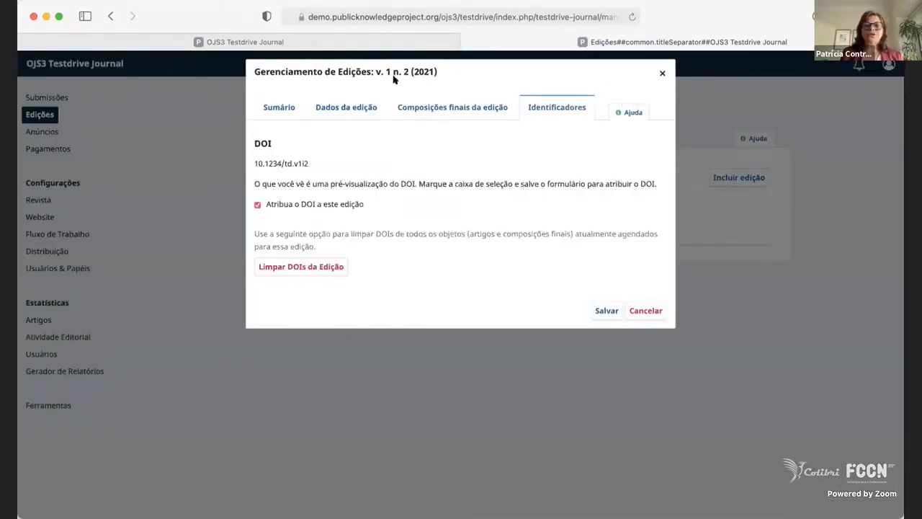
{"action": "left_click", "coordinate": [293, 100]}
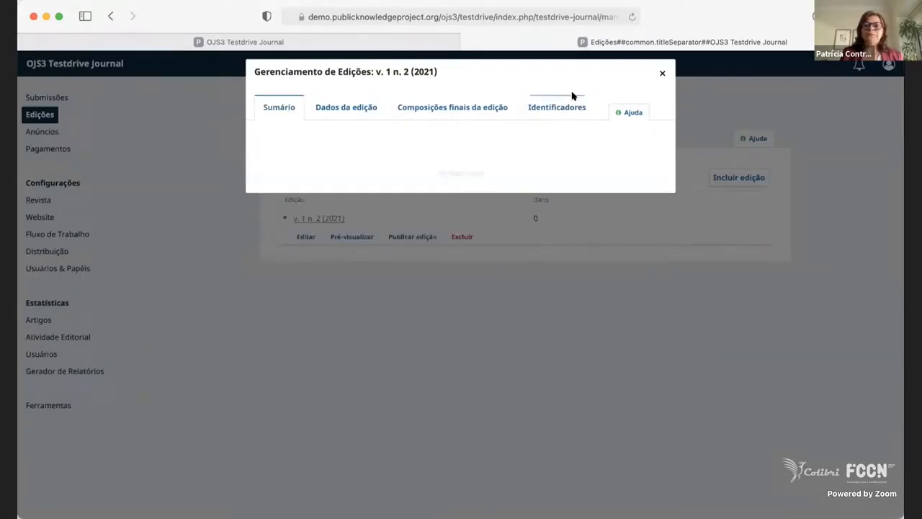
{"action": "left_click", "coordinate": [662, 73]}
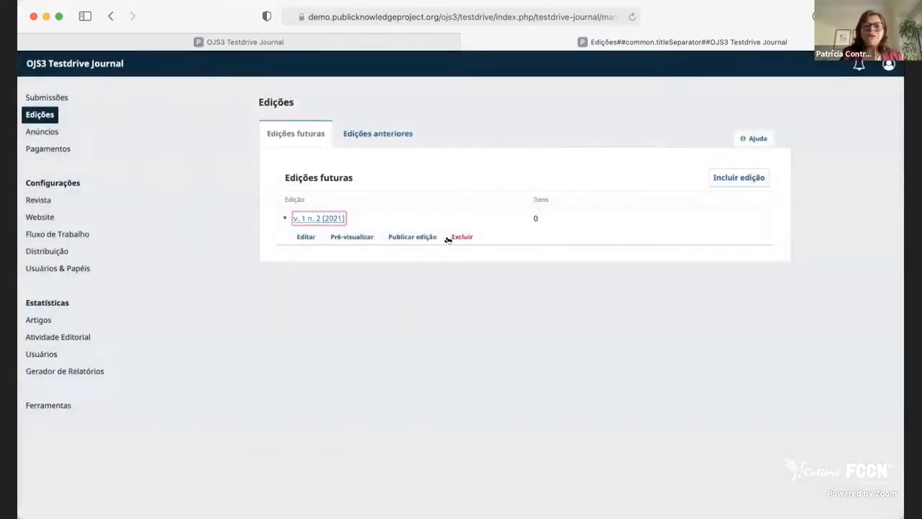
Open the past issue v. 1 n. 1 (2021) and reorder its table of contents so Copyright Contradictions in Scholarly Publishing comes first under Articles.
{"action": "left_click", "coordinate": [356, 140]}
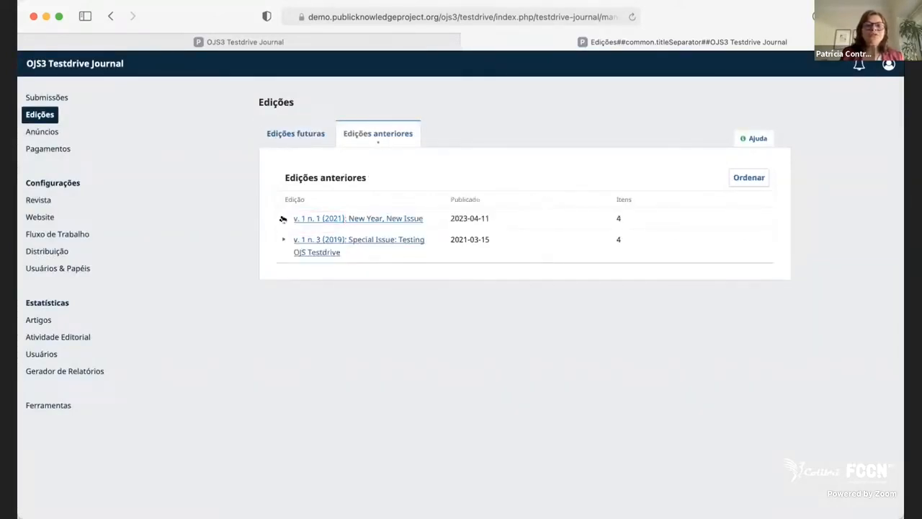
{"action": "left_click", "coordinate": [283, 219]}
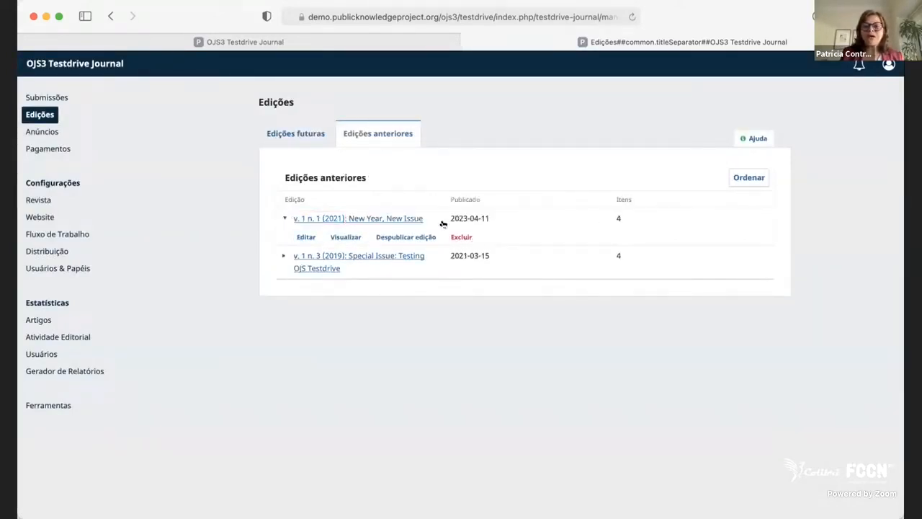
{"action": "left_click", "coordinate": [314, 219]}
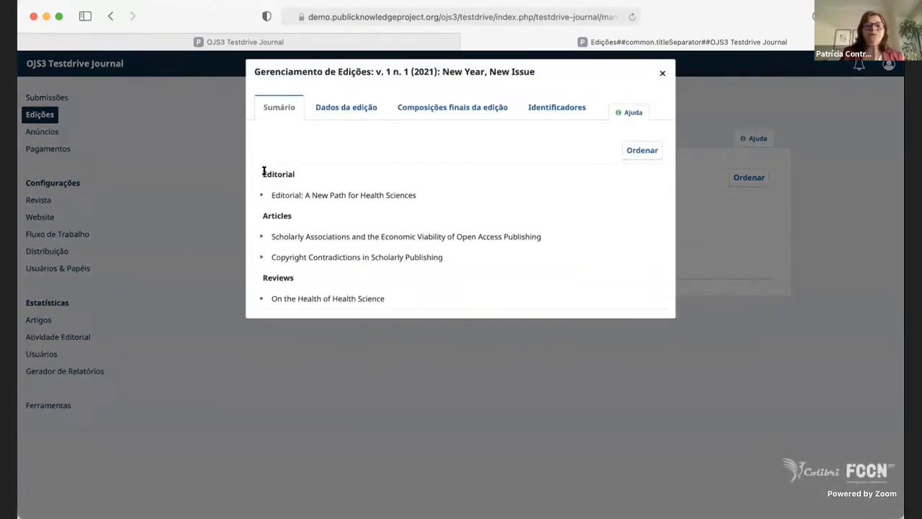
{"action": "left_click_drag", "start_coordinate": [262, 170], "coordinate": [295, 175]}
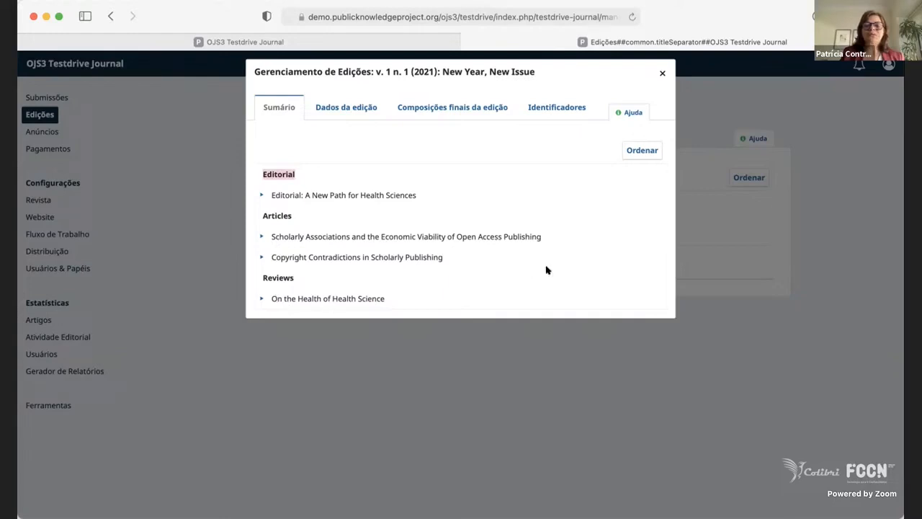
{"action": "left_click", "coordinate": [650, 151]}
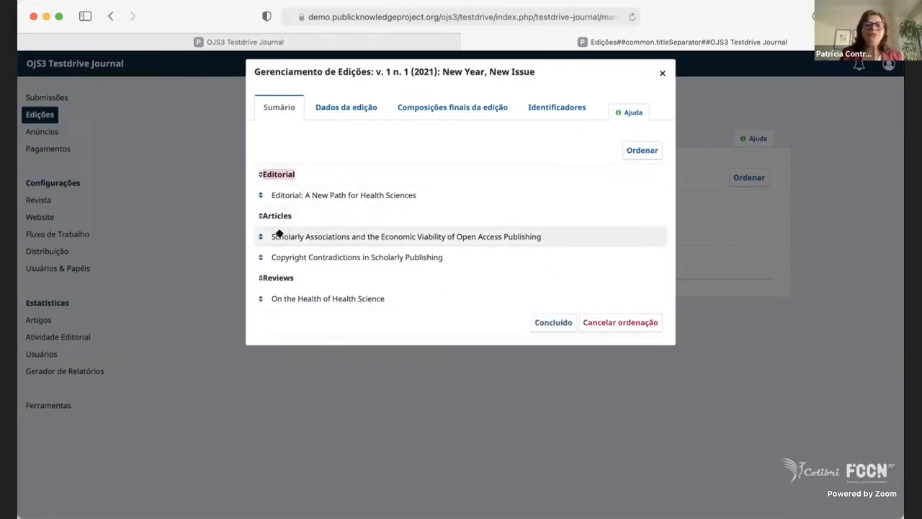
{"action": "mouse_move", "coordinate": [254, 237]}
{"action": "left_mouse_down"}
{"action": "mouse_move", "coordinate": [257, 259]}
{"action": "mouse_move", "coordinate": [265, 221]}
{"action": "mouse_move", "coordinate": [264, 229]}
{"action": "left_mouse_up"}
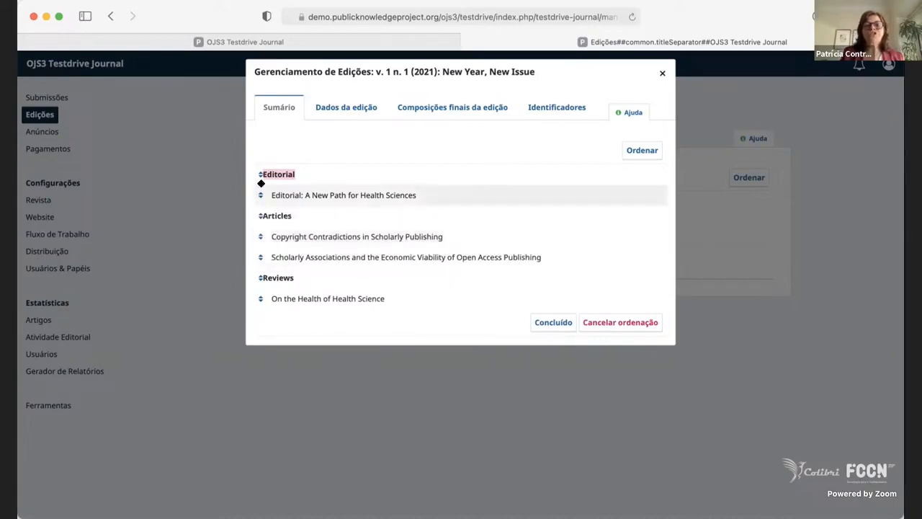
Look over the issue data of v. 1 n. 1 (2021), from publication date to URL path, and close the issue without saving.
{"action": "left_click", "coordinate": [338, 111]}
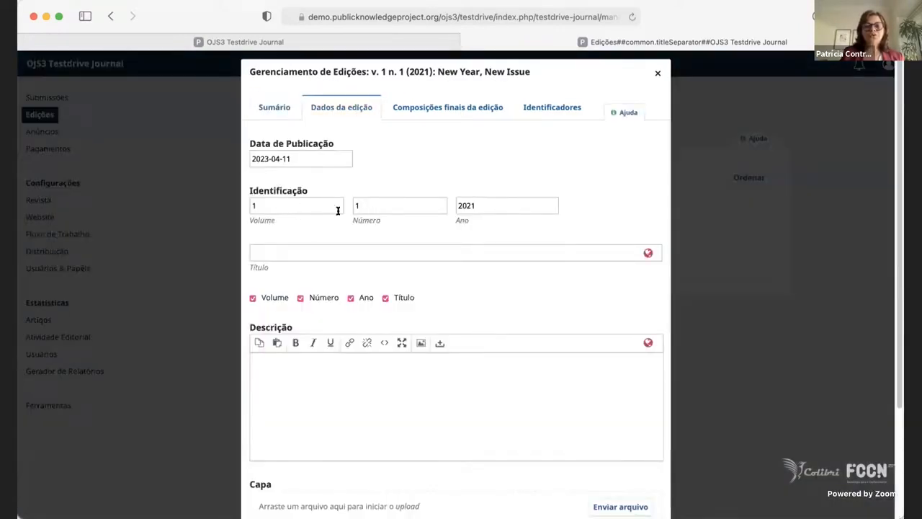
{"action": "scroll", "coordinate": [507, 349], "scroll_direction": "down", "scroll_amount": 4}
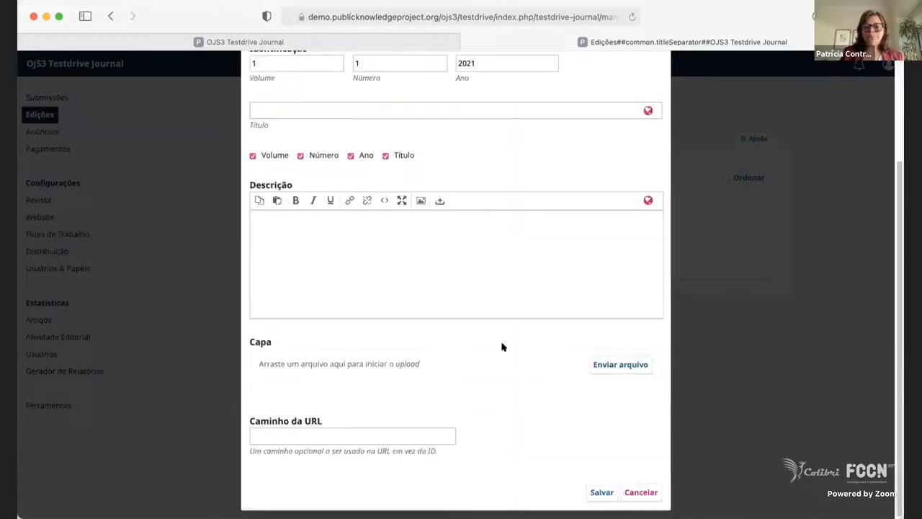
{"action": "scroll", "coordinate": [585, 201], "scroll_direction": "up", "scroll_amount": 1}
{"action": "scroll", "coordinate": [584, 200], "scroll_direction": "up", "scroll_amount": 3}
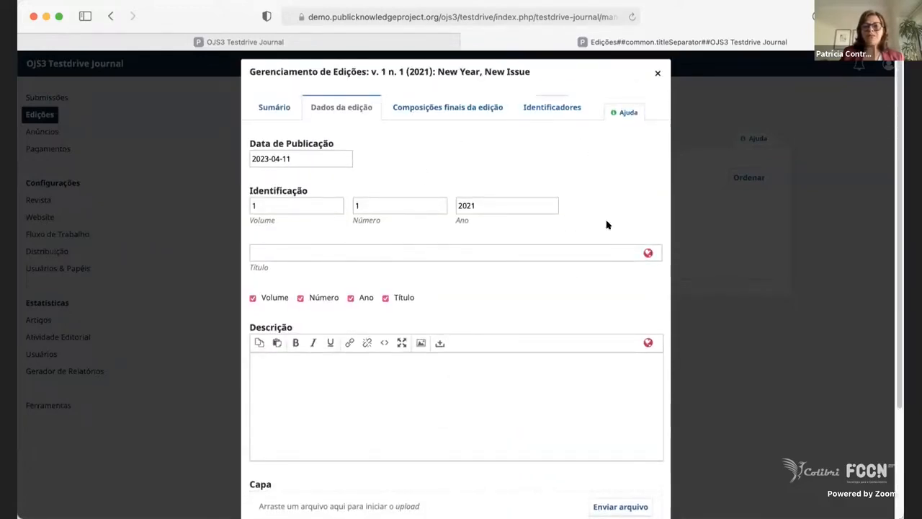
{"action": "left_click", "coordinate": [655, 73]}
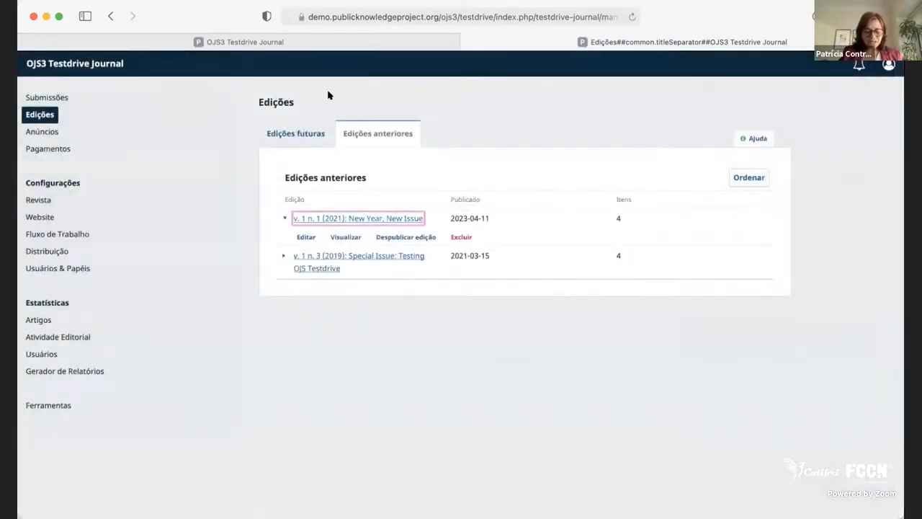
Open the Call for Papers announcement for editing, look over its title, introduction and body in both languages, and close it without saving.
{"action": "left_click", "coordinate": [47, 134]}
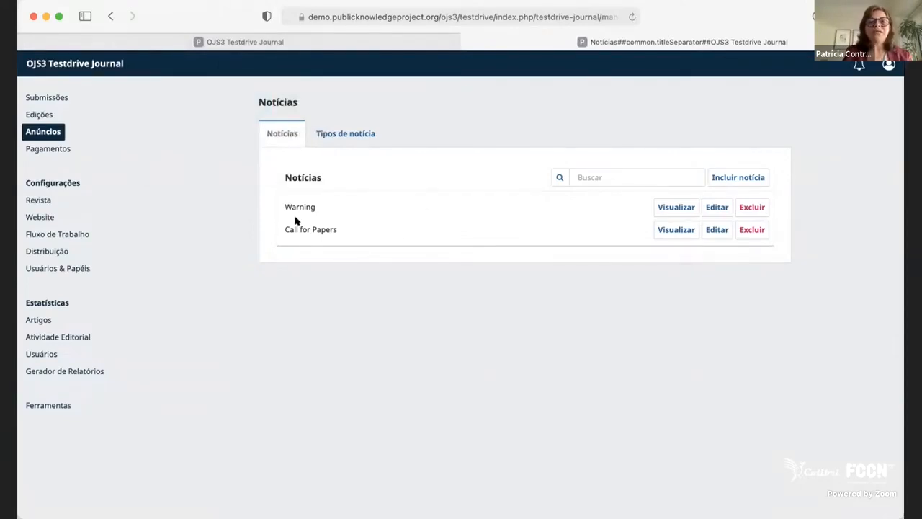
{"action": "left_click", "coordinate": [716, 229]}
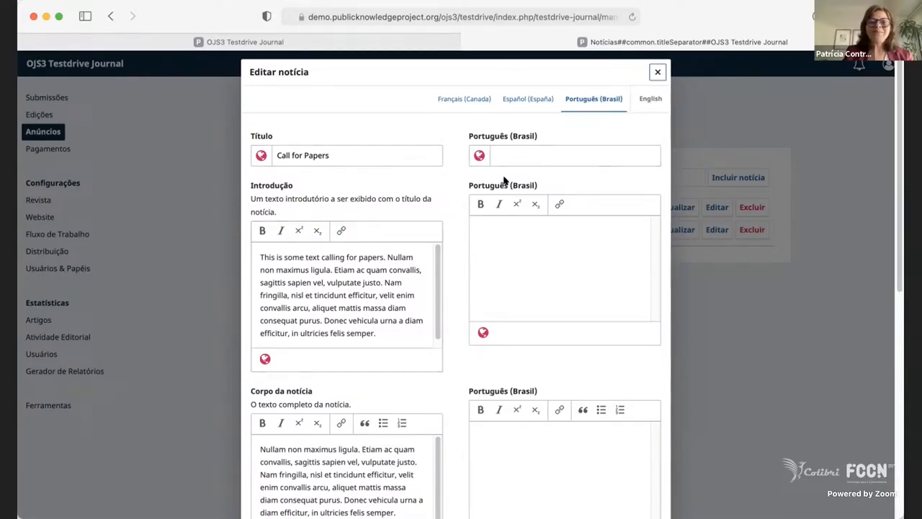
{"action": "left_click", "coordinate": [495, 219]}
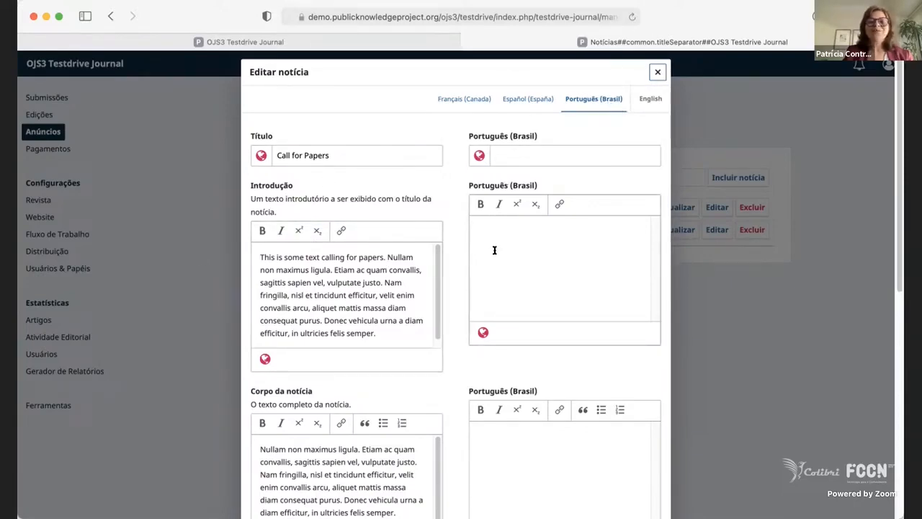
{"action": "left_click", "coordinate": [337, 265]}
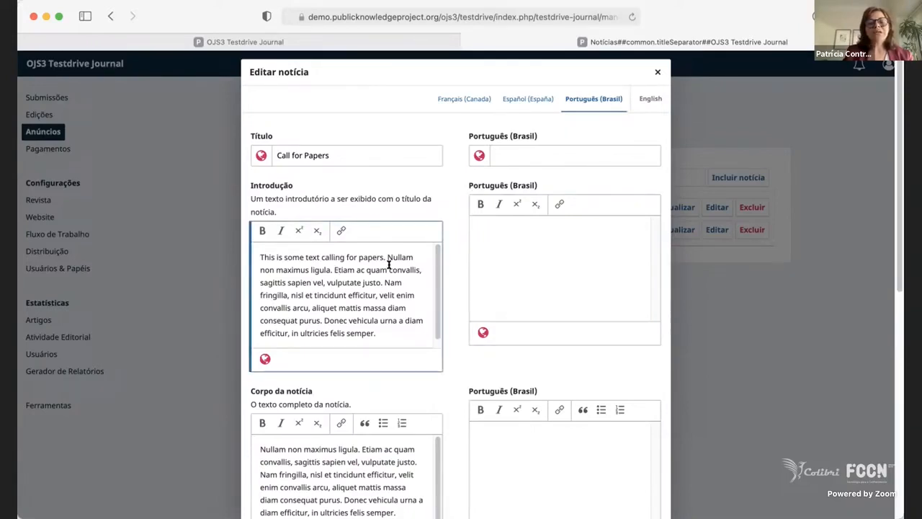
{"action": "left_click", "coordinate": [553, 261]}
{"action": "left_click", "coordinate": [336, 273]}
{"action": "left_click", "coordinate": [553, 247]}
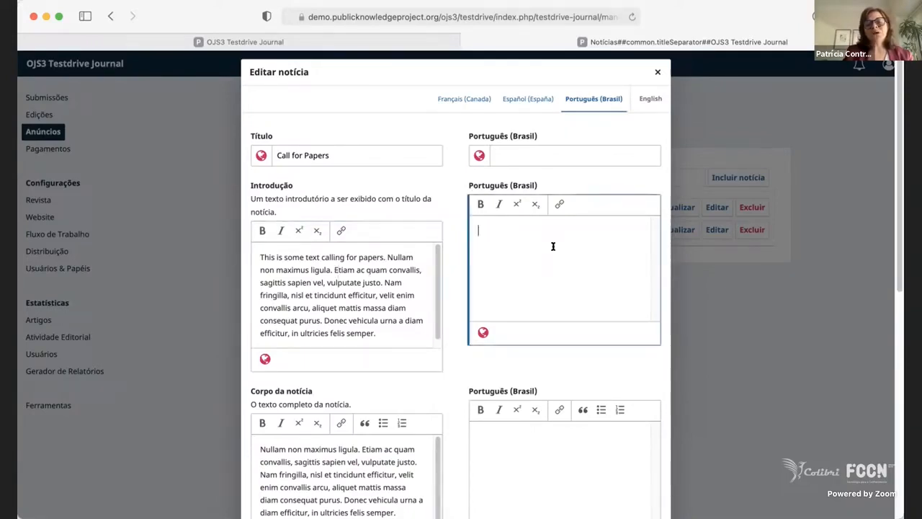
{"action": "left_click", "coordinate": [364, 150]}
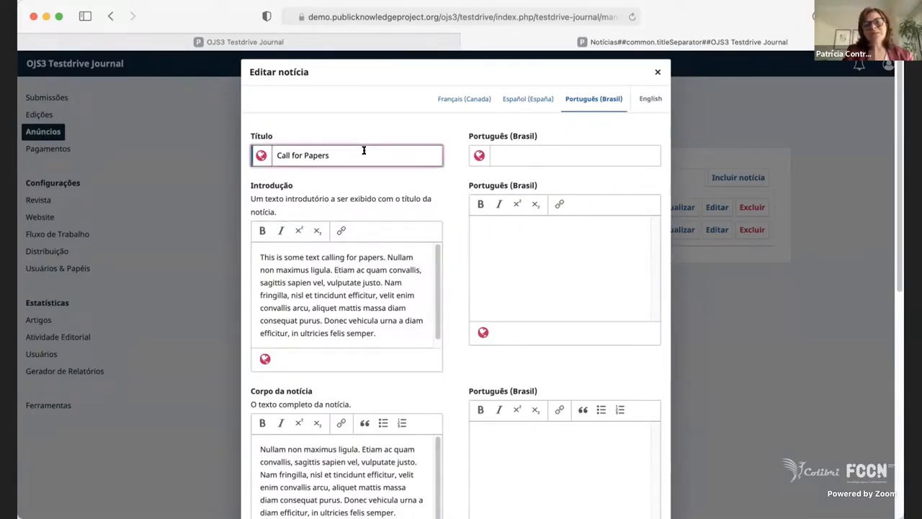
{"action": "left_click", "coordinate": [585, 287]}
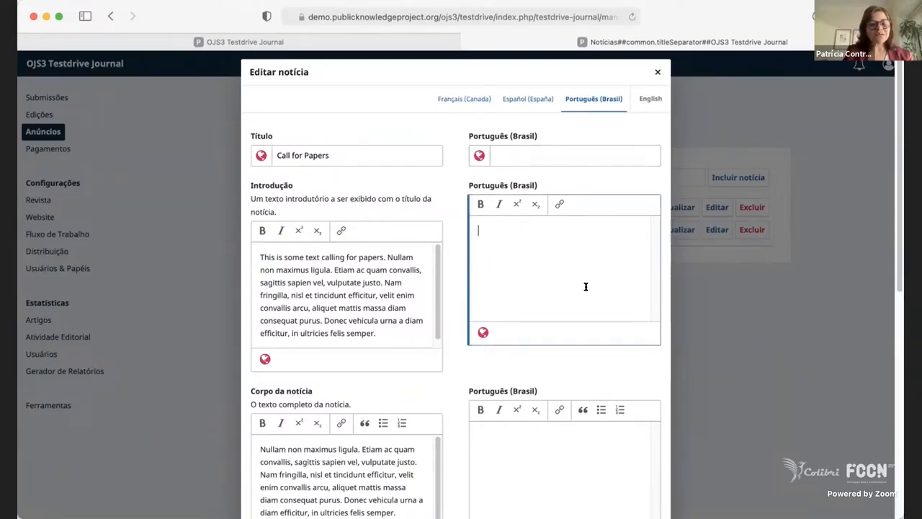
{"action": "left_click", "coordinate": [655, 72]}
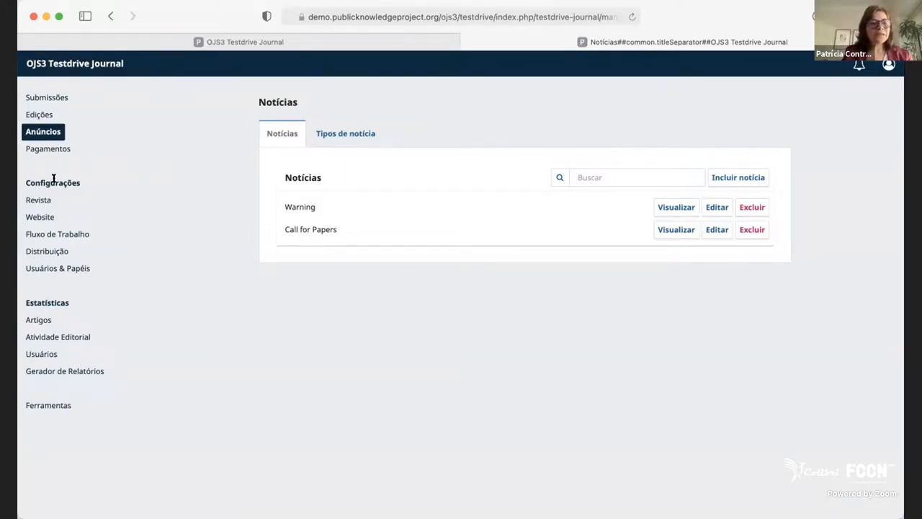
View the individual subscriptions page, and look over the journal identity and publication details in the journal settings.
{"action": "left_click", "coordinate": [51, 147]}
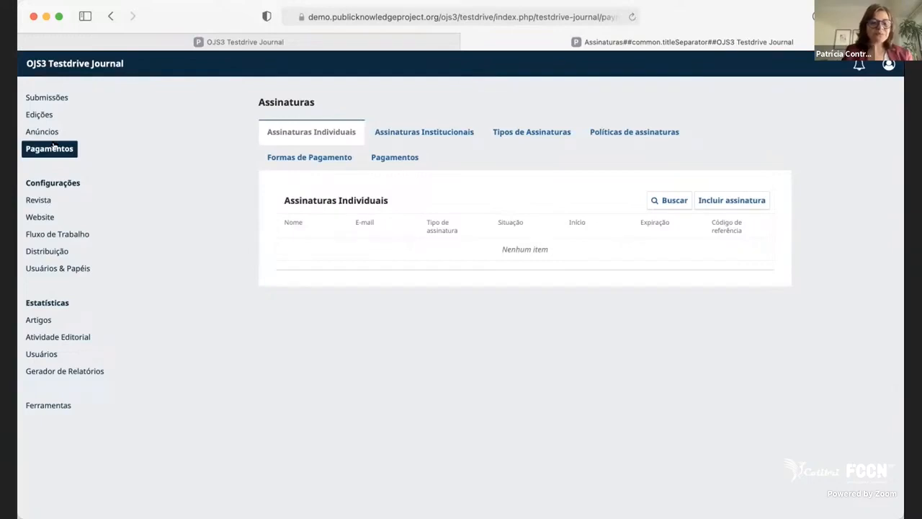
{"action": "left_click", "coordinate": [36, 202]}
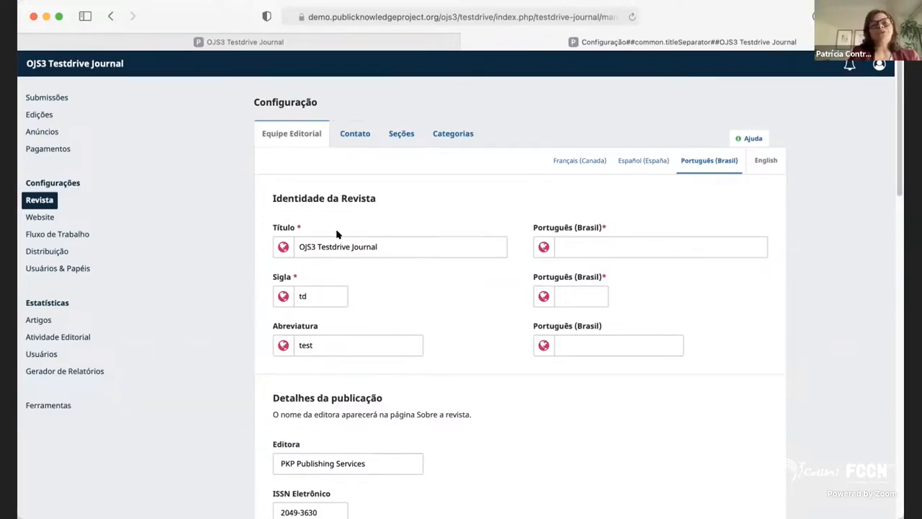
{"action": "left_click", "coordinate": [397, 252]}
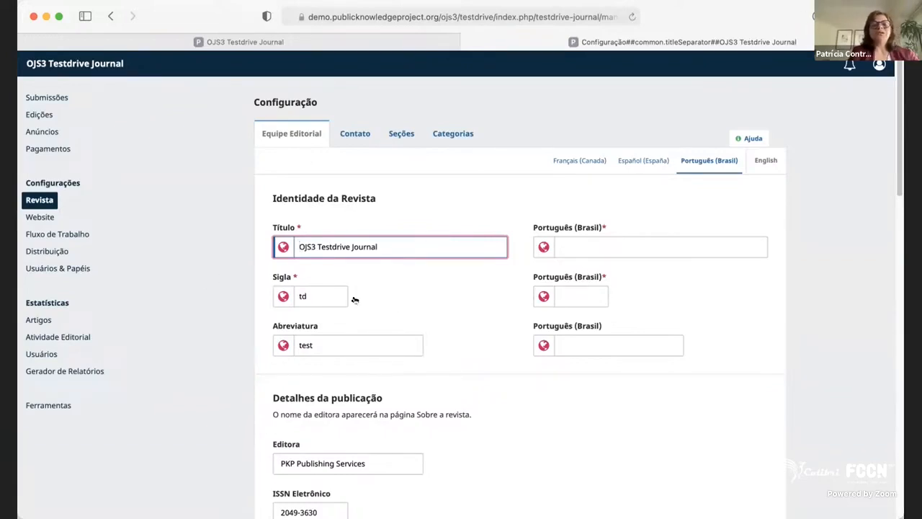
{"action": "scroll", "coordinate": [468, 374], "scroll_direction": "down", "scroll_amount": 3}
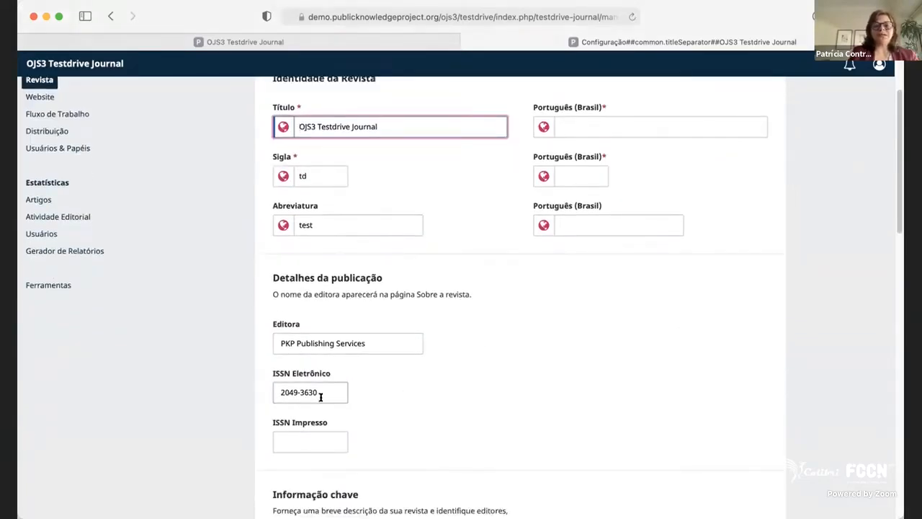
{"action": "scroll", "coordinate": [321, 395], "scroll_direction": "down", "scroll_amount": 4}
{"action": "scroll", "coordinate": [374, 392], "scroll_direction": "down", "scroll_amount": 3}
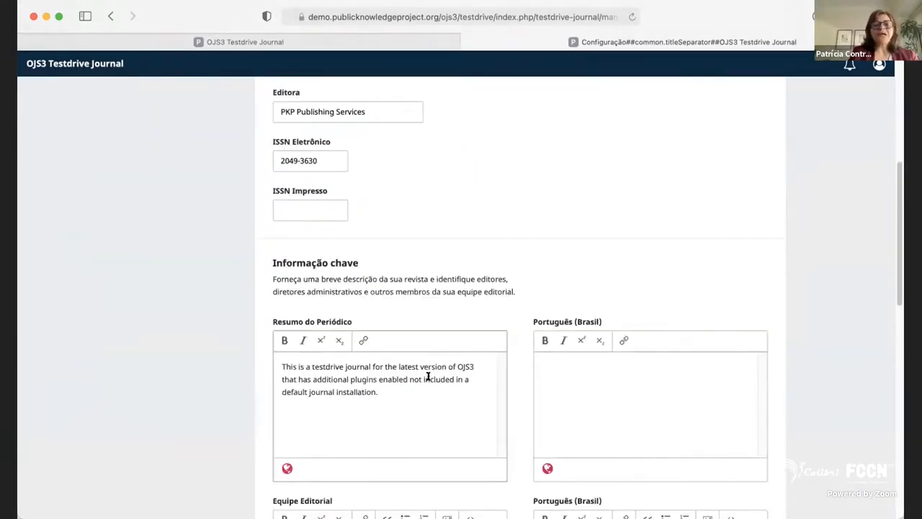
Look over the journal summary and editorial team fields under key information, comparing the original text with the Português (Brasil) fields.
{"action": "left_click", "coordinate": [428, 376]}
{"action": "left_click", "coordinate": [593, 379]}
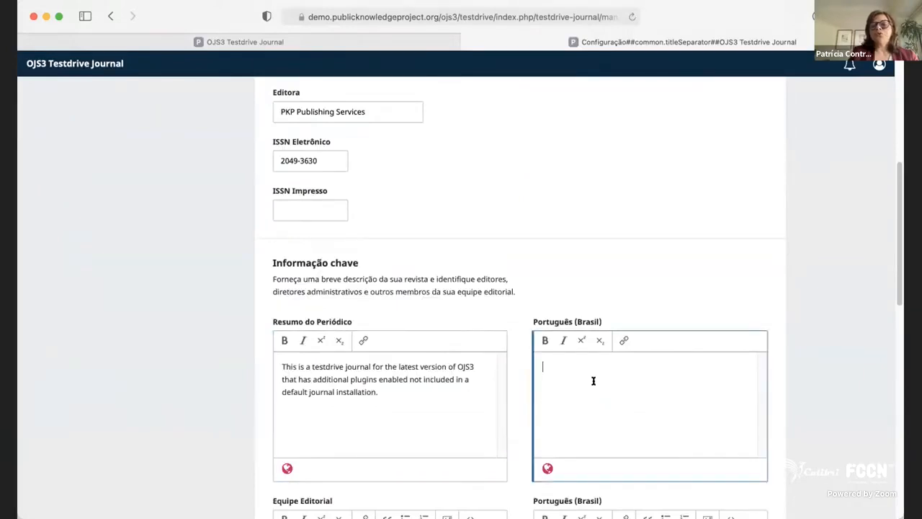
{"action": "left_click", "coordinate": [374, 412]}
{"action": "left_click", "coordinate": [659, 393]}
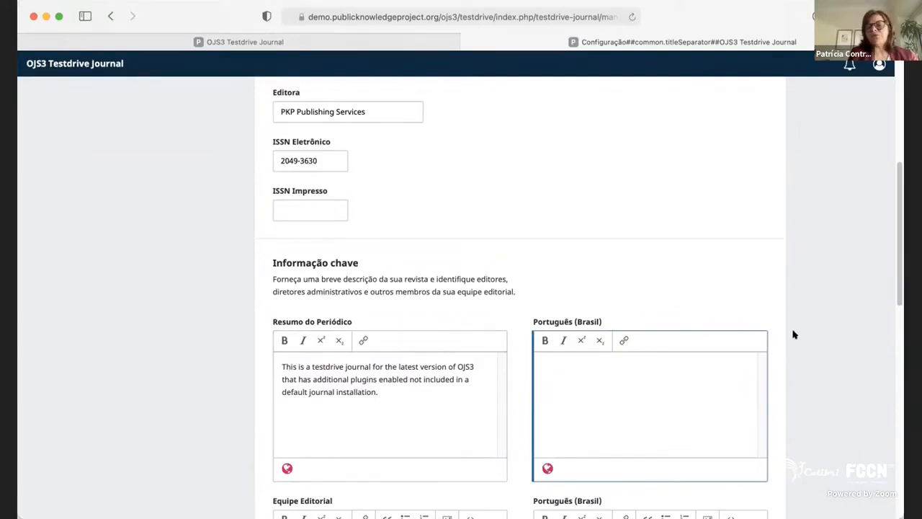
{"action": "scroll", "coordinate": [465, 433], "scroll_direction": "down", "scroll_amount": 5}
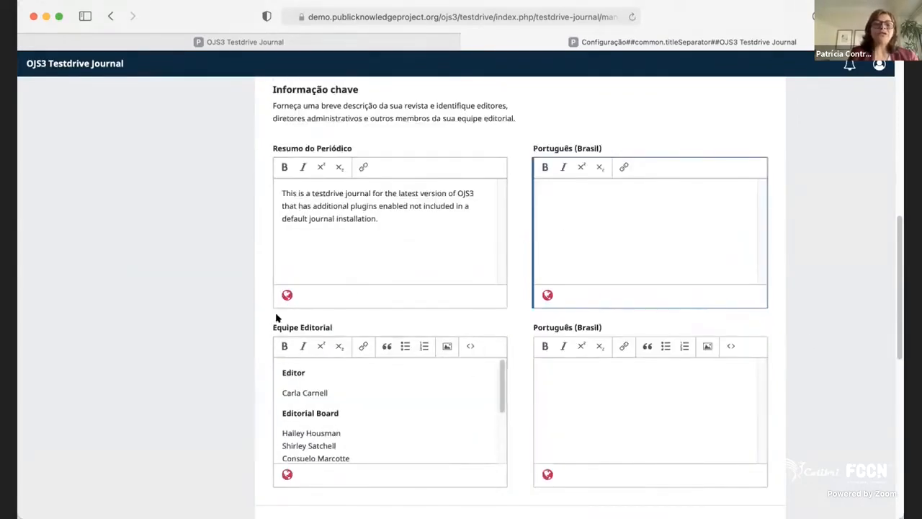
{"action": "left_click_drag", "start_coordinate": [274, 324], "coordinate": [344, 319]}
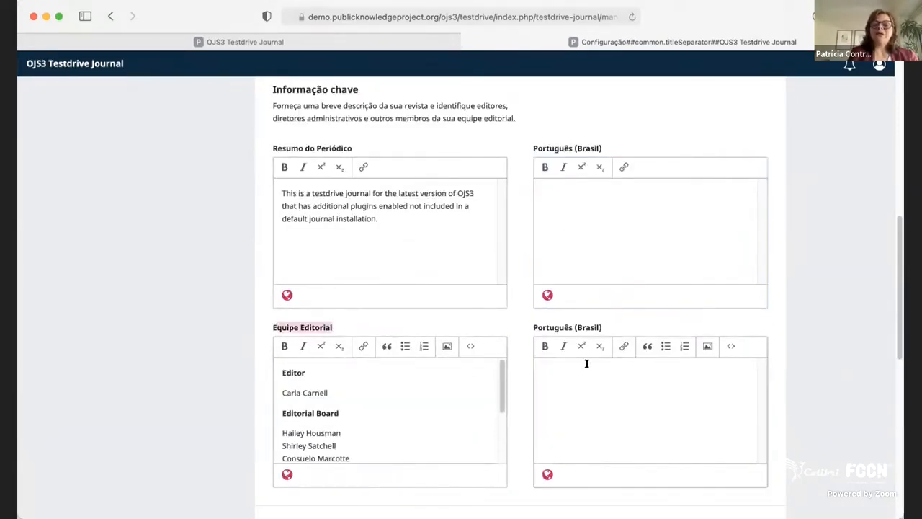
{"action": "left_click", "coordinate": [360, 377]}
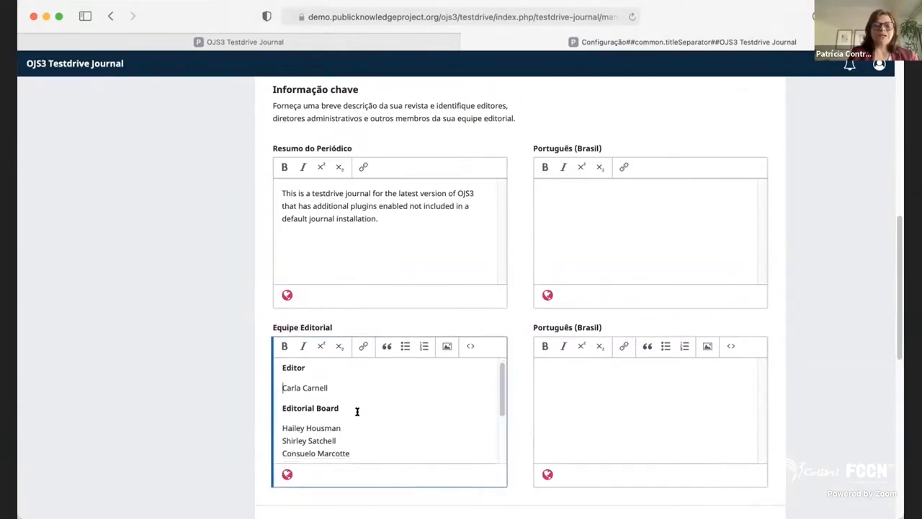
{"action": "scroll", "coordinate": [353, 414], "scroll_direction": "down", "scroll_amount": 6}
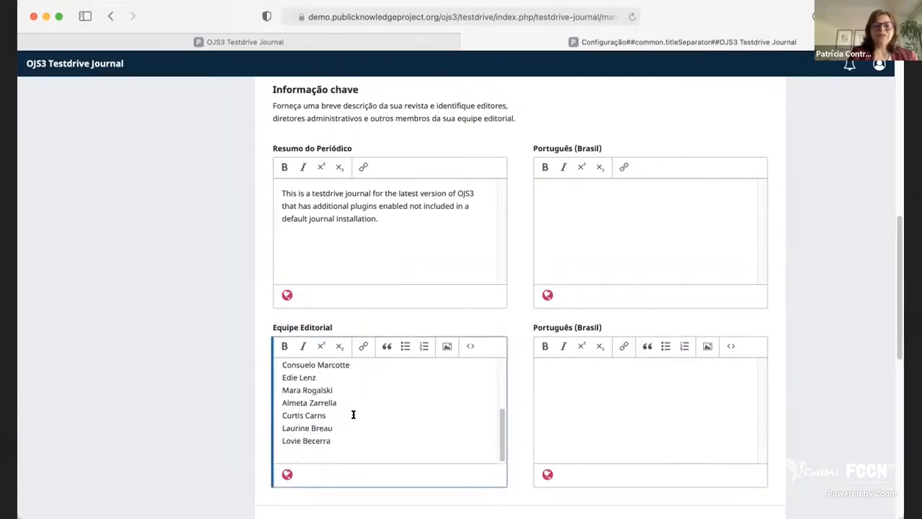
{"action": "left_click", "coordinate": [589, 278]}
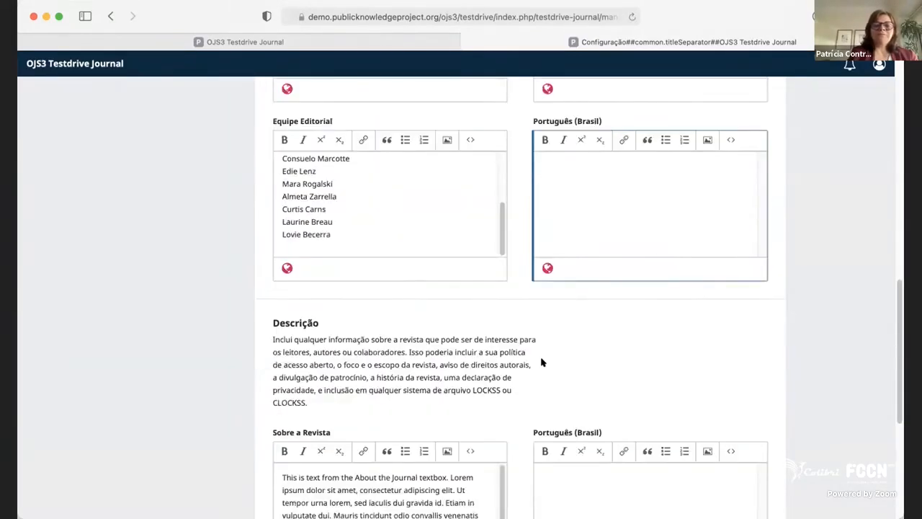
Read through the About the Journal text in the description section and check its Português (Brasil) field.
{"action": "scroll", "coordinate": [541, 360], "scroll_direction": "down", "scroll_amount": 3}
{"action": "scroll", "coordinate": [405, 443], "scroll_direction": "down", "scroll_amount": 3}
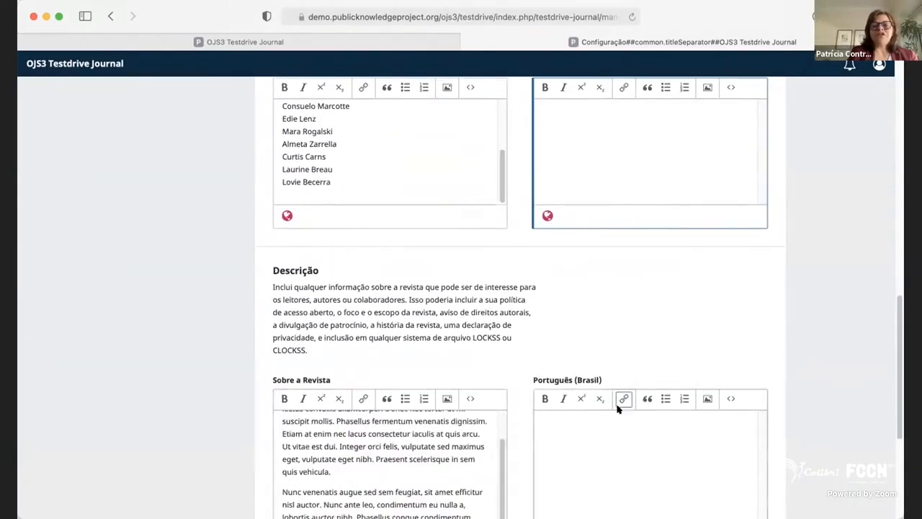
{"action": "scroll", "coordinate": [619, 389], "scroll_direction": "down", "scroll_amount": 5}
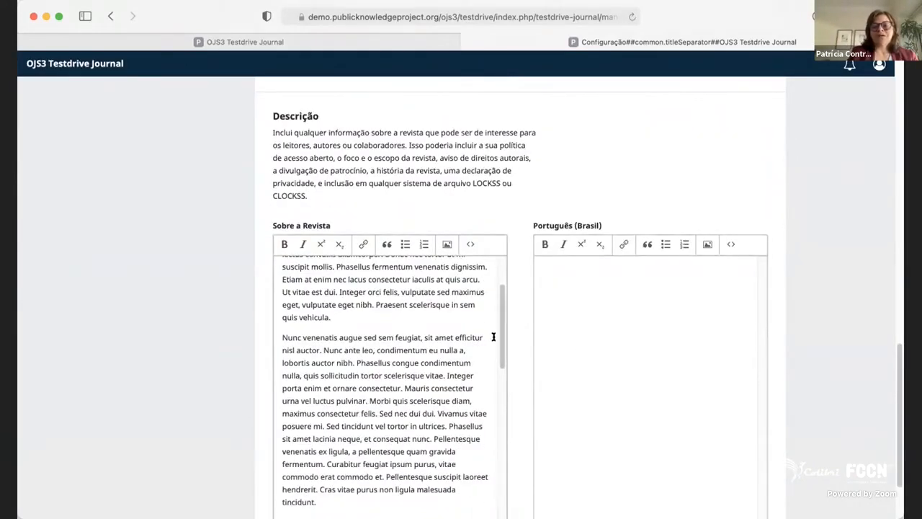
{"action": "left_click_drag", "start_coordinate": [500, 341], "coordinate": [494, 263]}
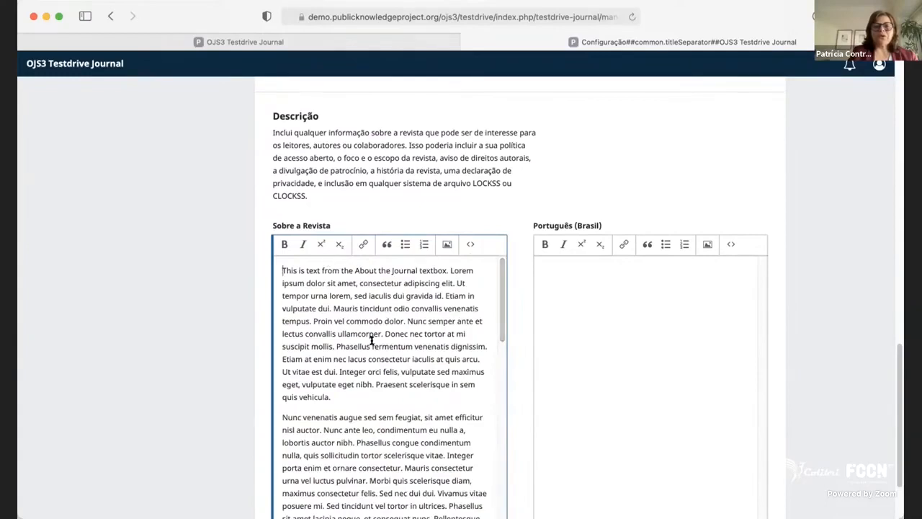
{"action": "scroll", "coordinate": [371, 337], "scroll_direction": "down", "scroll_amount": 2}
{"action": "scroll", "coordinate": [371, 340], "scroll_direction": "down", "scroll_amount": 2}
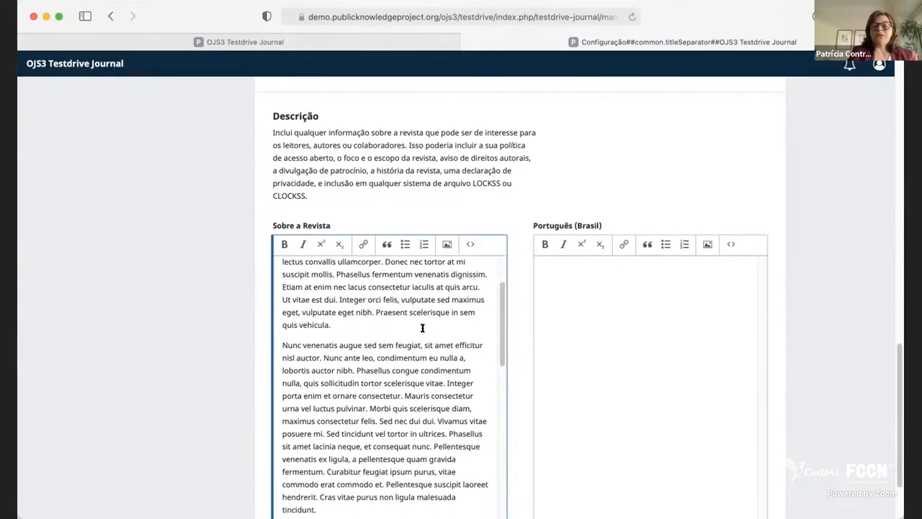
{"action": "left_click", "coordinate": [597, 339]}
{"action": "scroll", "coordinate": [597, 339], "scroll_direction": "down", "scroll_amount": 3}
{"action": "left_click", "coordinate": [406, 282]}
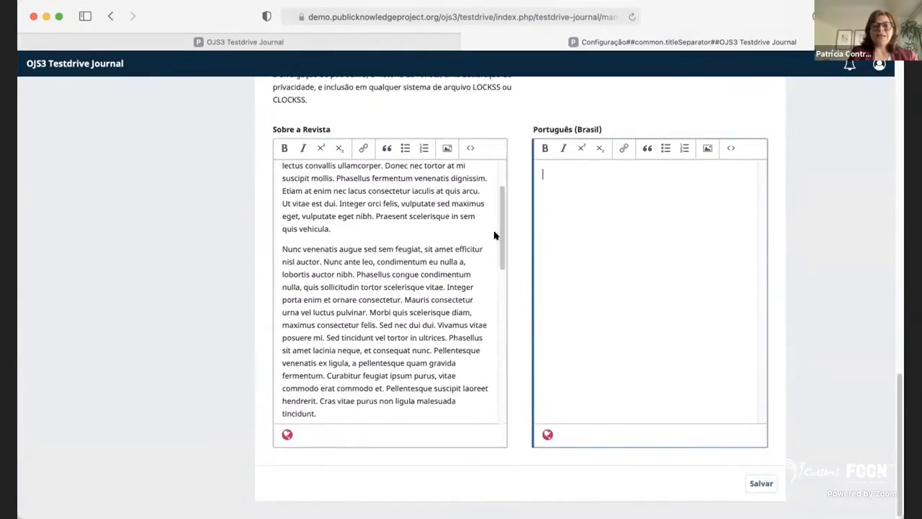
{"action": "left_click_drag", "start_coordinate": [497, 238], "coordinate": [495, 146]}
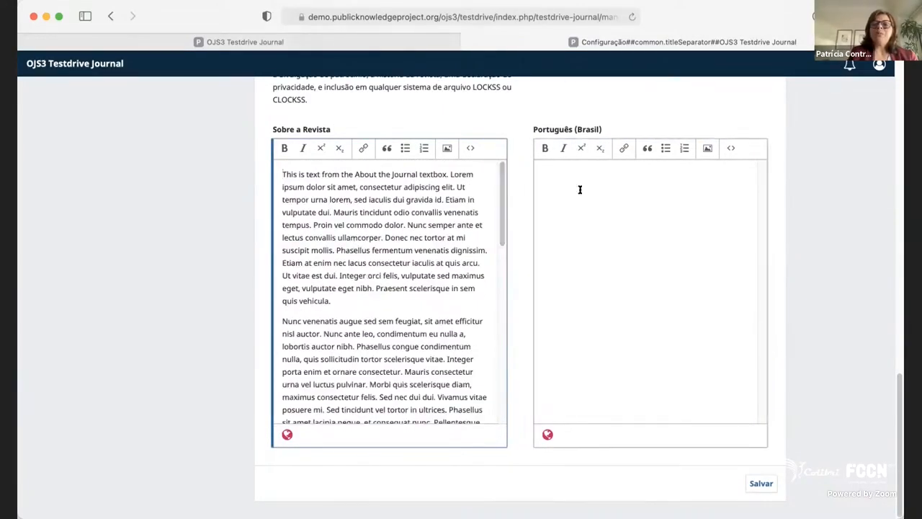
{"action": "scroll", "coordinate": [397, 202], "scroll_direction": "up", "scroll_amount": 5}
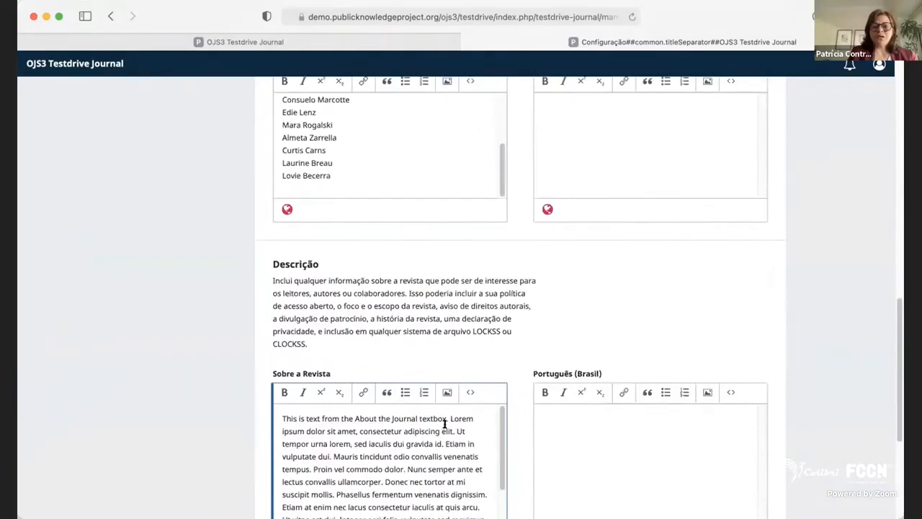
{"action": "scroll", "coordinate": [562, 320], "scroll_direction": "down", "scroll_amount": 3}
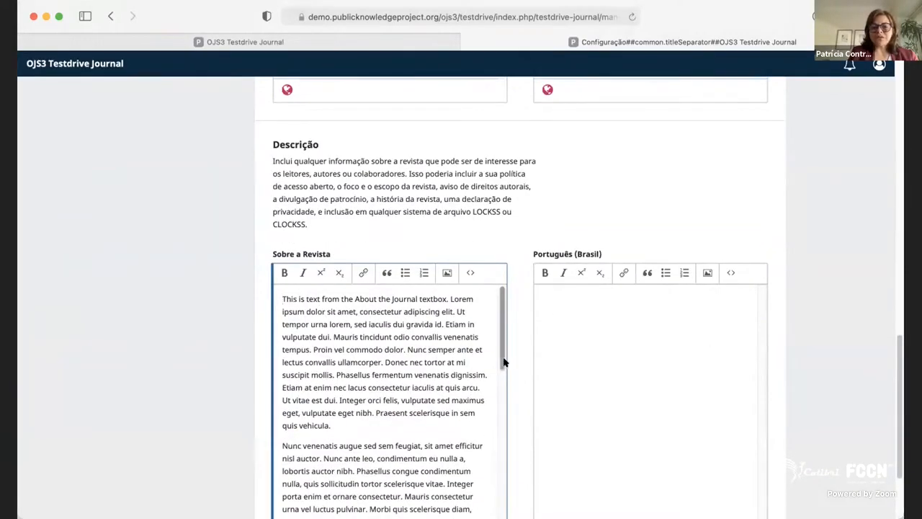
{"action": "left_click_drag", "start_coordinate": [502, 364], "coordinate": [504, 342]}
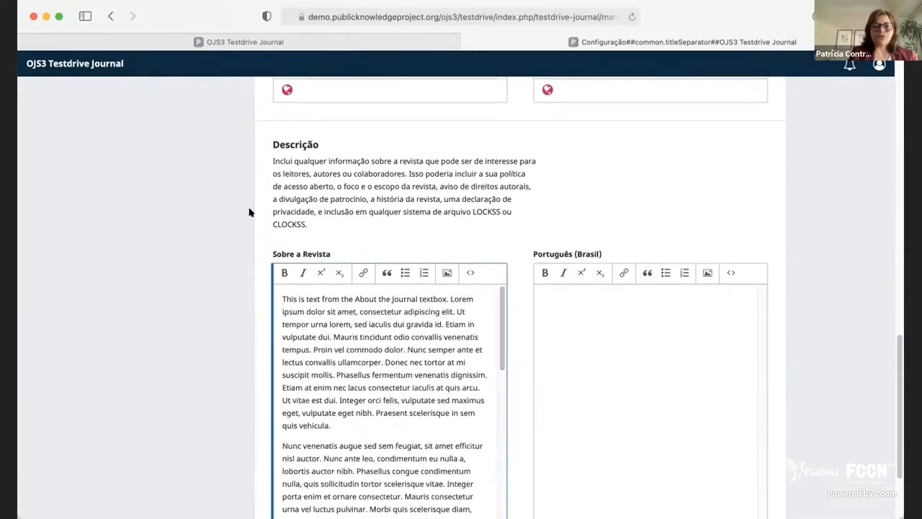
{"action": "scroll", "coordinate": [249, 210], "scroll_direction": "up", "scroll_amount": 10}
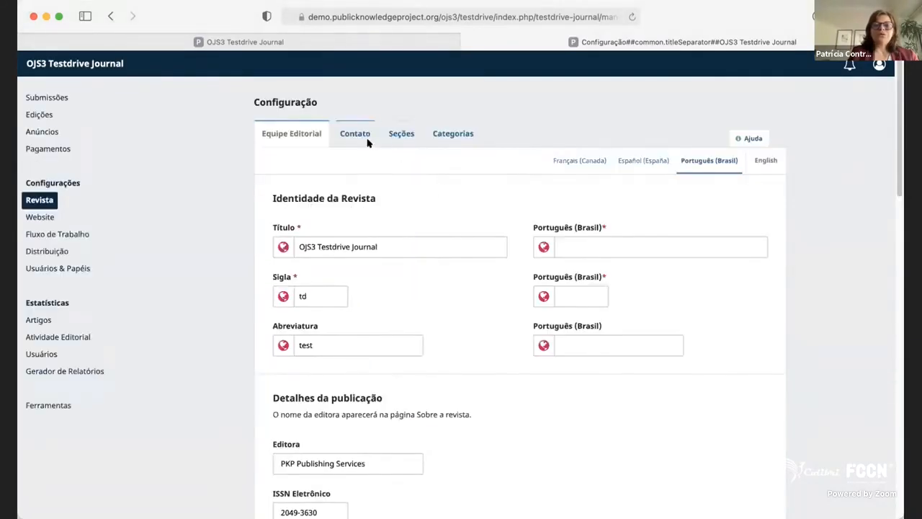
Look over the principal contact's name, e-mail and affiliation fields in the journal's contact settings.
{"action": "left_click", "coordinate": [364, 137]}
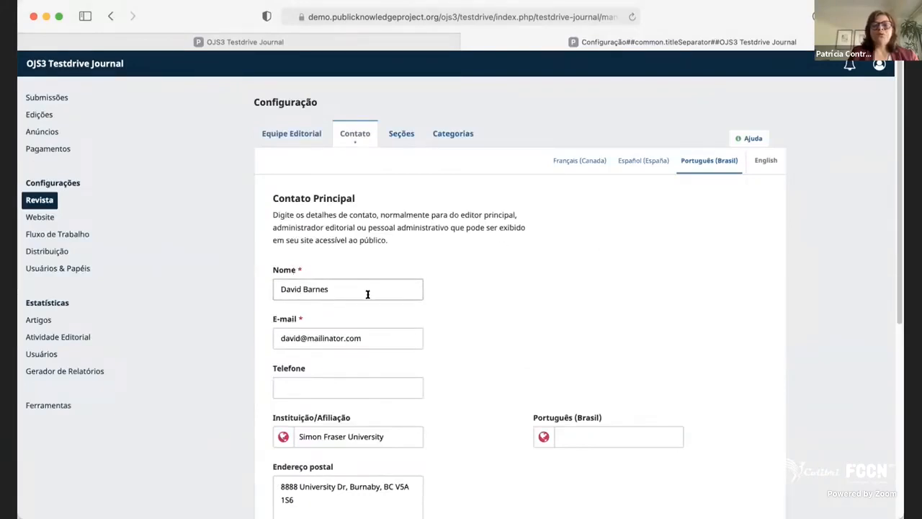
{"action": "left_click_drag", "start_coordinate": [367, 294], "coordinate": [270, 281]}
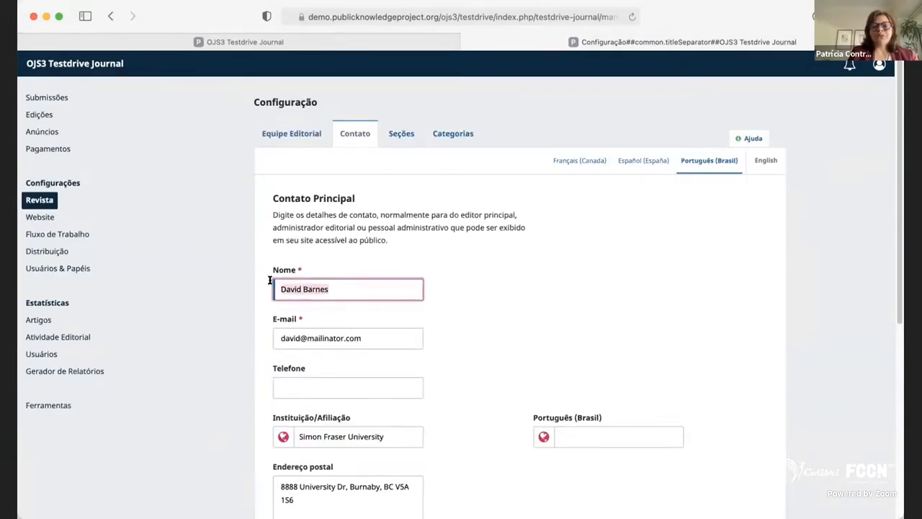
{"action": "left_click", "coordinate": [372, 279]}
{"action": "left_click_drag", "start_coordinate": [368, 282], "coordinate": [273, 283]}
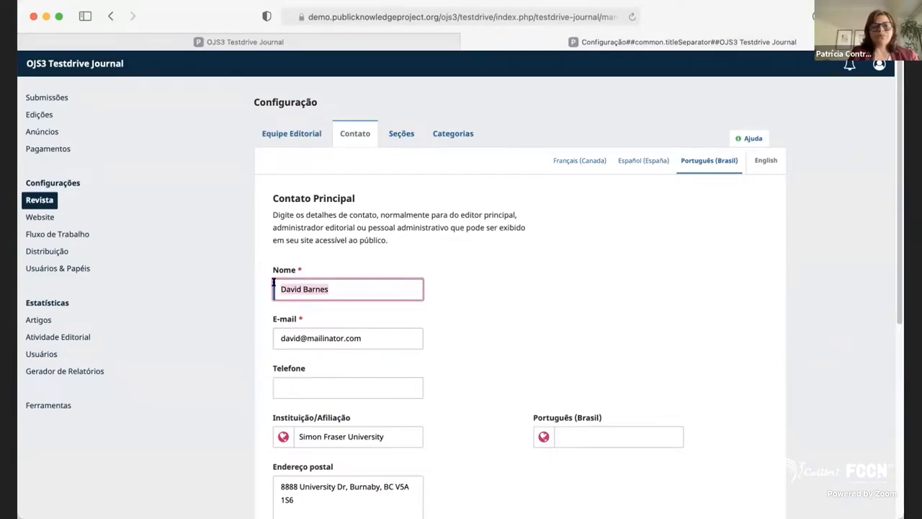
{"action": "left_click", "coordinate": [382, 333]}
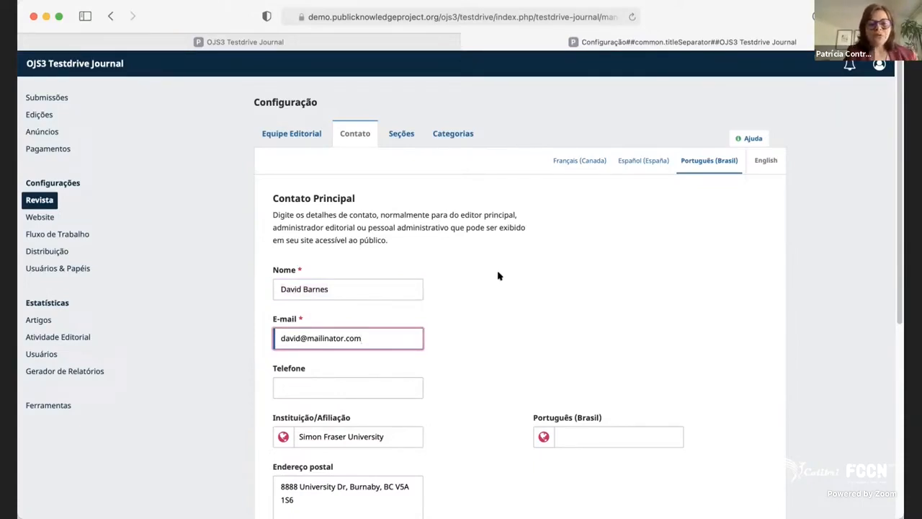
{"action": "scroll", "coordinate": [479, 336], "scroll_direction": "down", "scroll_amount": 1}
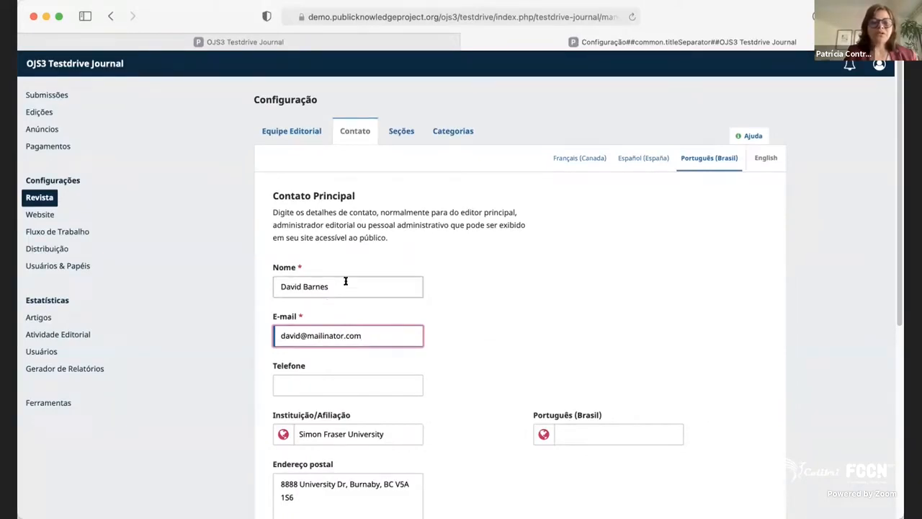
{"action": "left_click_drag", "start_coordinate": [346, 281], "coordinate": [284, 280]}
{"action": "scroll", "coordinate": [550, 347], "scroll_direction": "down", "scroll_amount": 2}
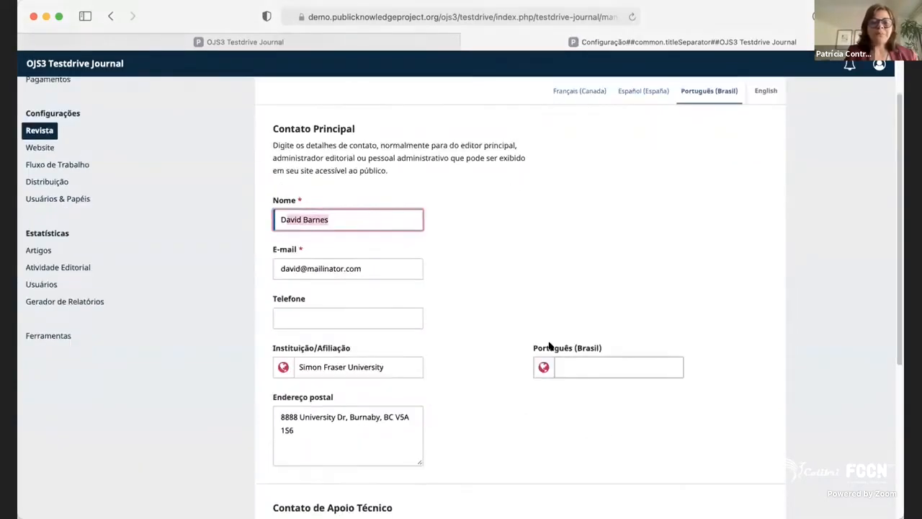
{"action": "scroll", "coordinate": [355, 365], "scroll_direction": "up", "scroll_amount": 2}
Check the technical support contact's name and e-mail fields in the contact settings.
{"action": "scroll", "coordinate": [380, 377], "scroll_direction": "down", "scroll_amount": 6}
{"action": "scroll", "coordinate": [380, 377], "scroll_direction": "down", "scroll_amount": 2}
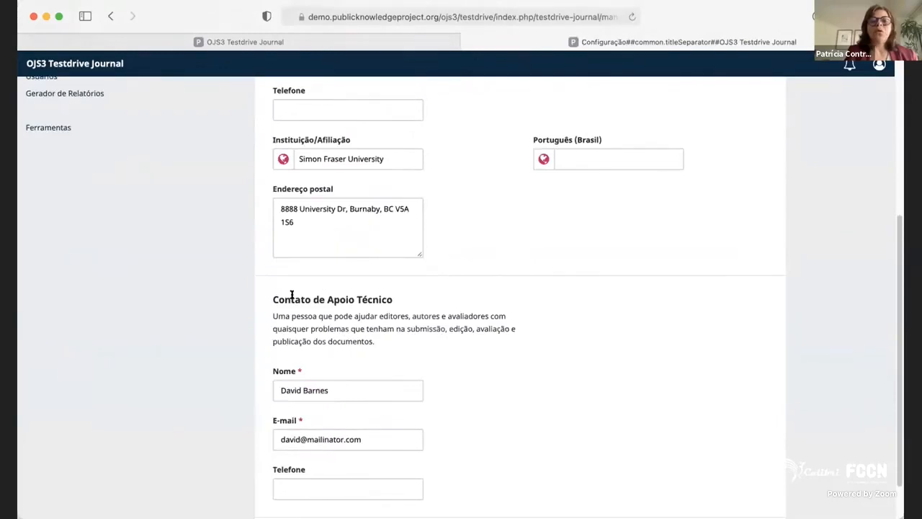
{"action": "left_click_drag", "start_coordinate": [292, 298], "coordinate": [457, 291]}
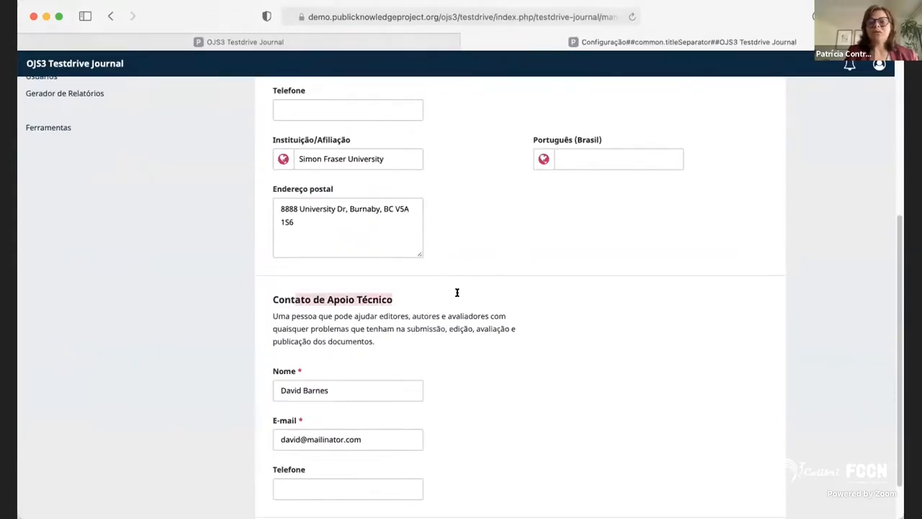
{"action": "left_click", "coordinate": [353, 391]}
{"action": "left_click", "coordinate": [392, 439]}
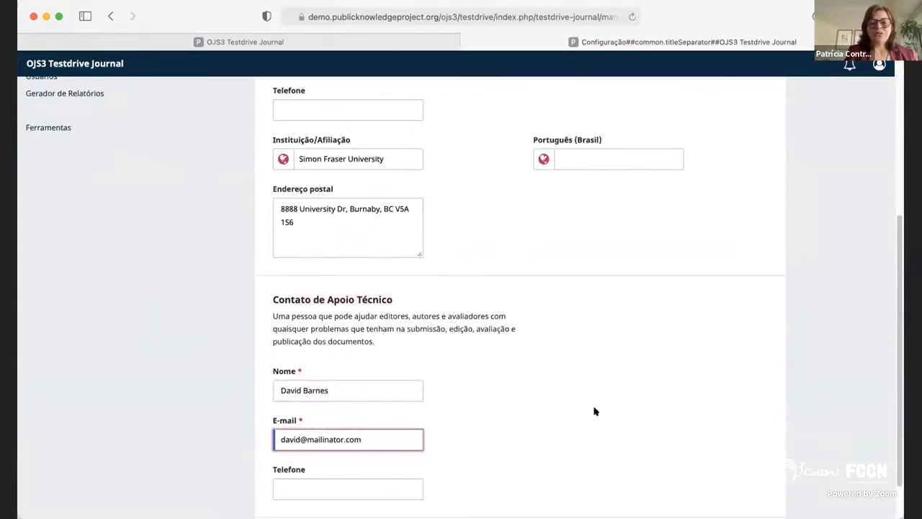
{"action": "scroll", "coordinate": [592, 407], "scroll_direction": "up", "scroll_amount": 8}
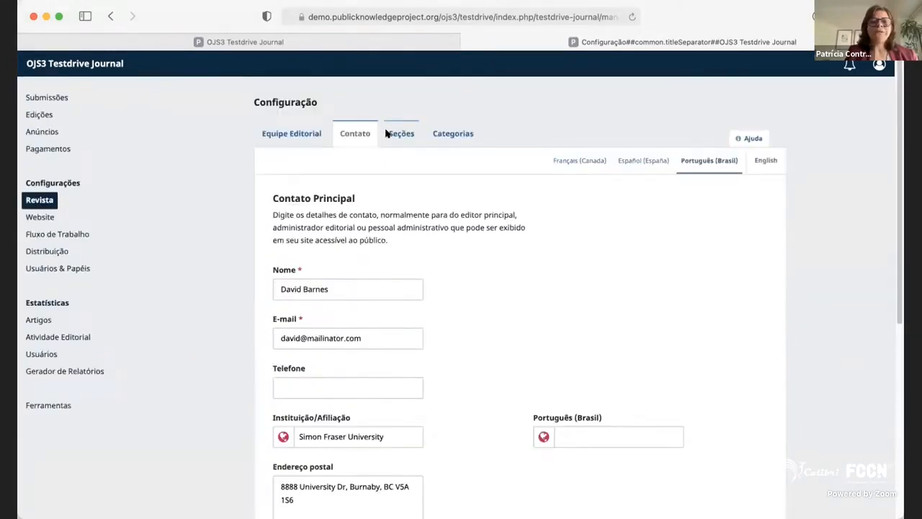
Look over the journal's sections and the edit and delete options of Articles, Editorial, Reviews, Interview and Experiments.
{"action": "left_click", "coordinate": [399, 134]}
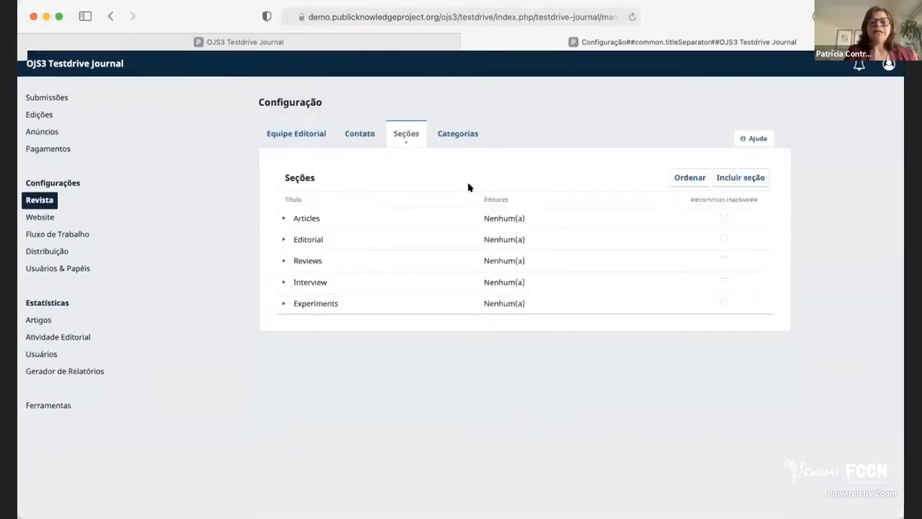
{"action": "left_click", "coordinate": [282, 218]}
{"action": "left_click", "coordinate": [282, 218]}
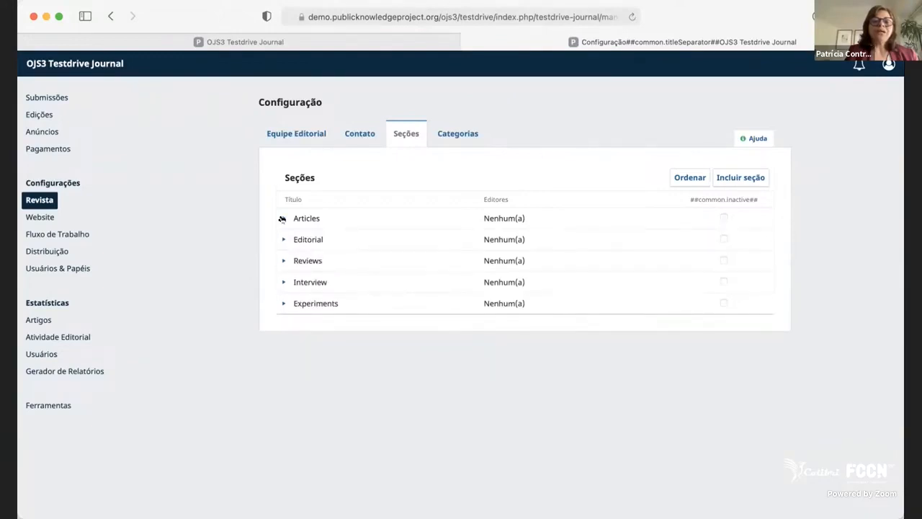
{"action": "left_click", "coordinate": [282, 218]}
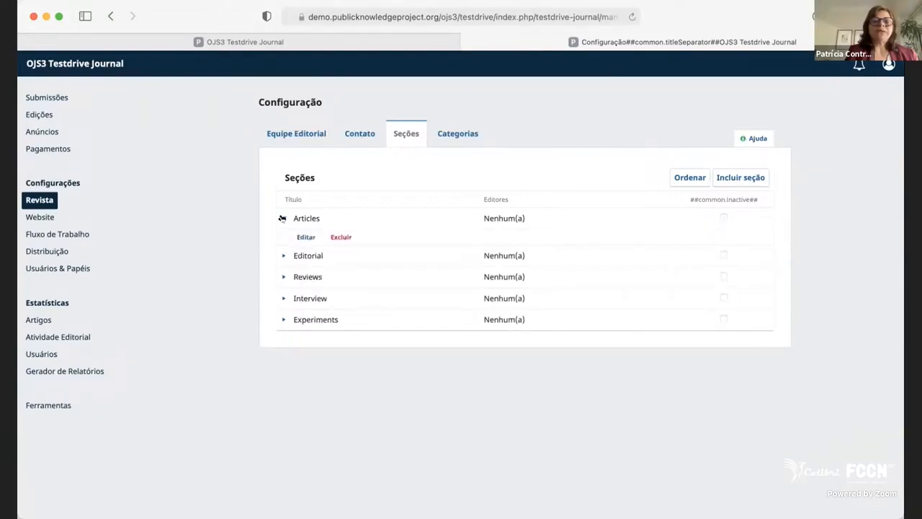
{"action": "left_click", "coordinate": [282, 258]}
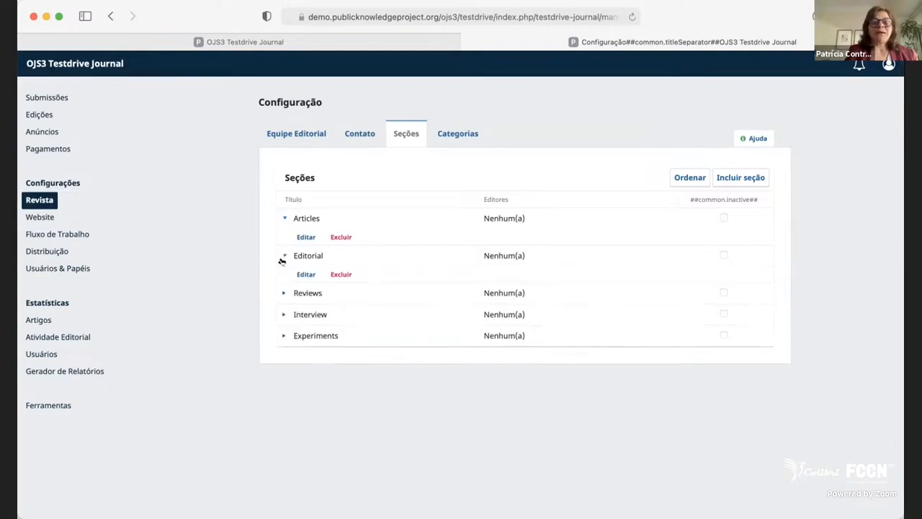
{"action": "left_click", "coordinate": [281, 294]}
{"action": "left_click", "coordinate": [282, 330]}
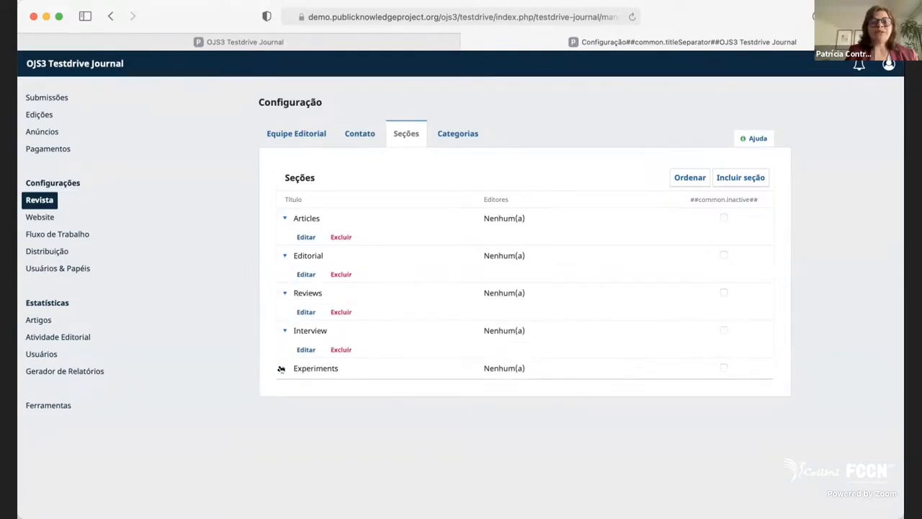
{"action": "left_click", "coordinate": [281, 368]}
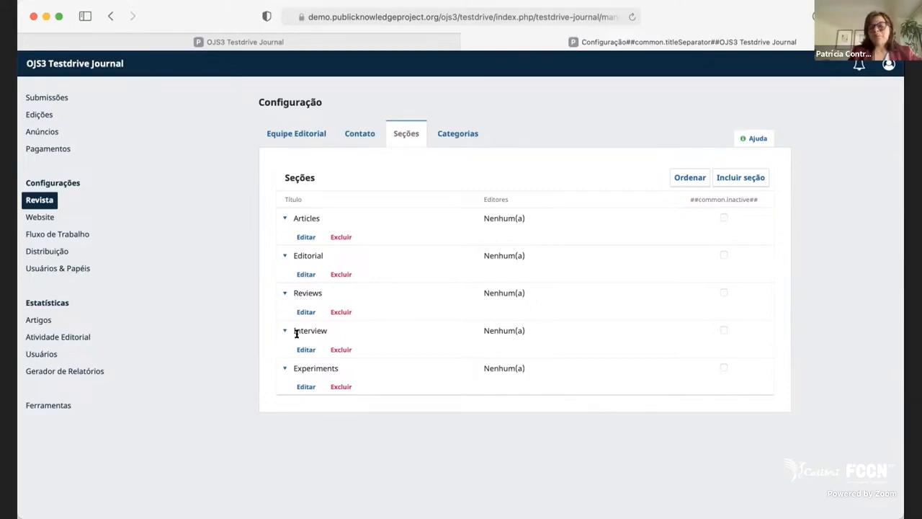
{"action": "left_click_drag", "start_coordinate": [296, 333], "coordinate": [378, 338]}
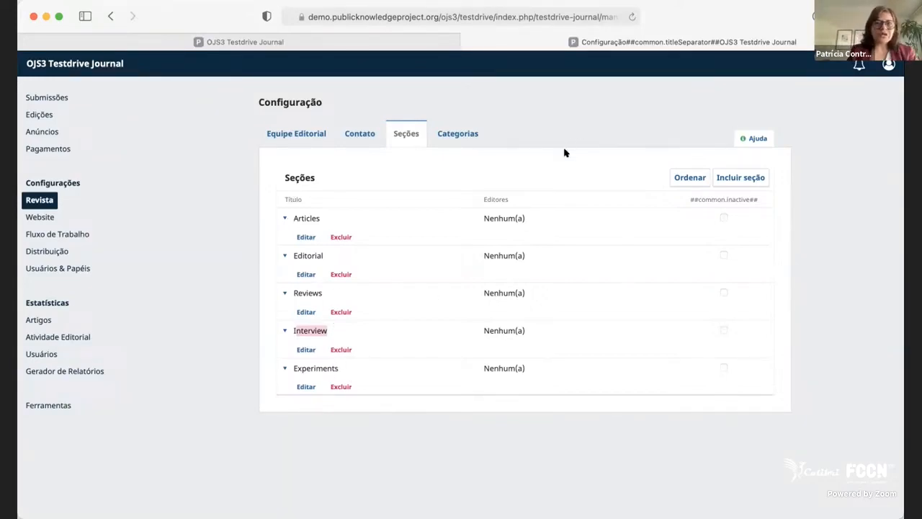
{"action": "left_click", "coordinate": [416, 144]}
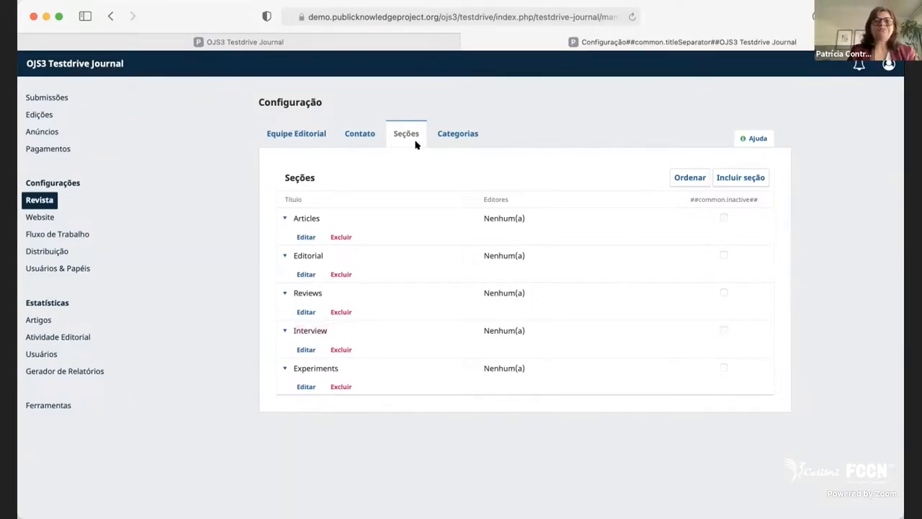
{"action": "left_click", "coordinate": [284, 217]}
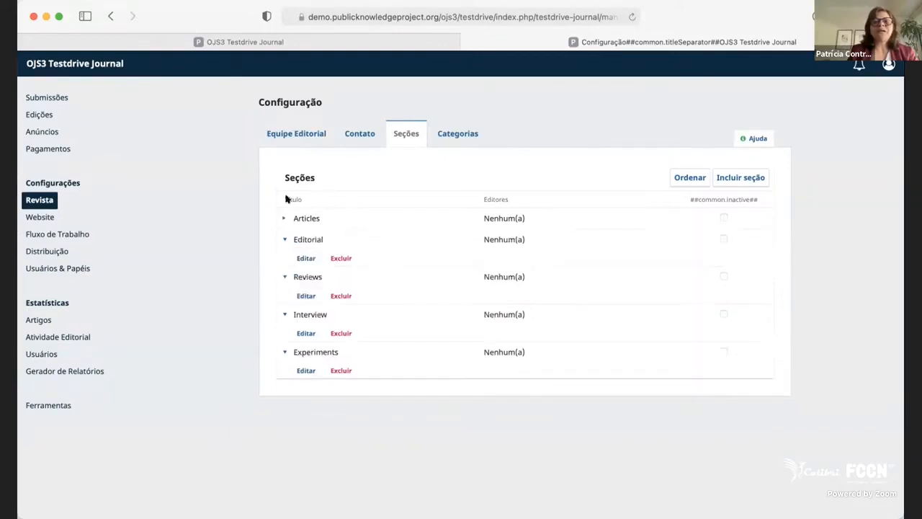
Start adding a section and try the options "Não exigir resumos" and "NÃO serão avaliados pelos pares", clearing both again.
{"action": "left_click", "coordinate": [746, 177]}
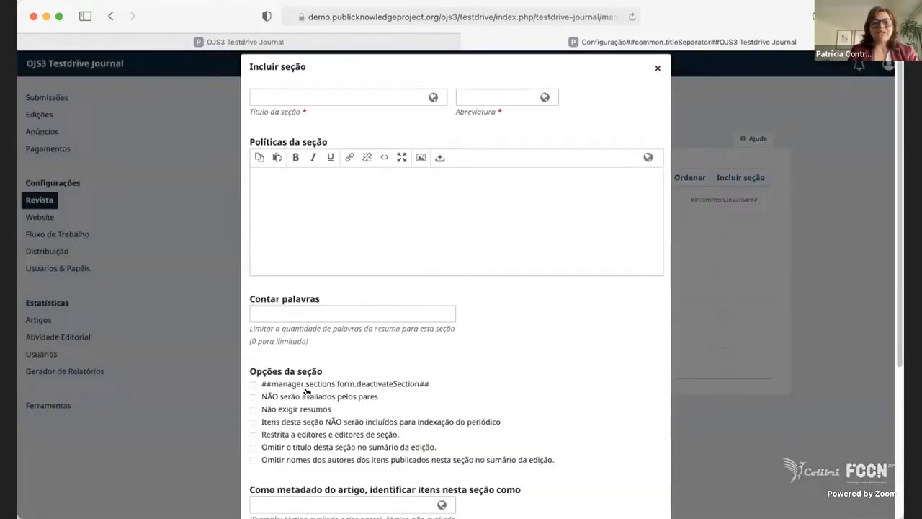
{"action": "scroll", "coordinate": [306, 388], "scroll_direction": "down", "scroll_amount": 1}
{"action": "scroll", "coordinate": [294, 362], "scroll_direction": "down", "scroll_amount": 1}
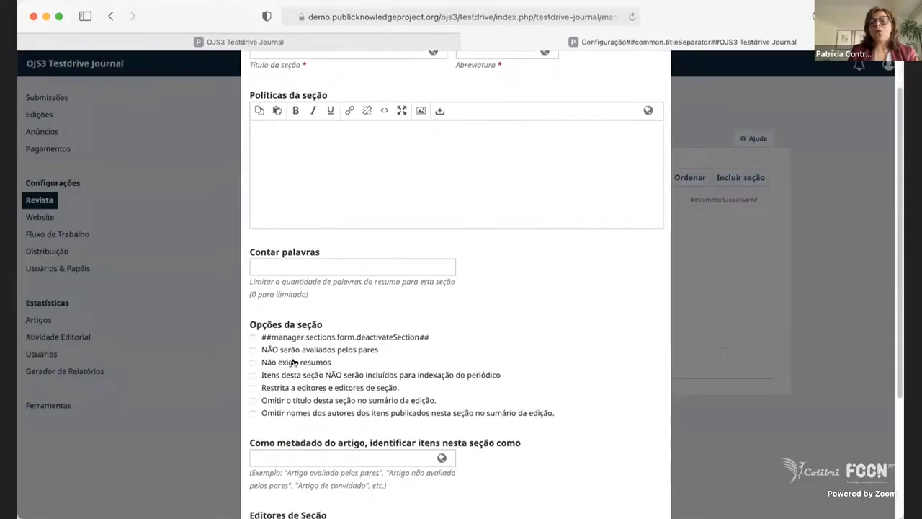
{"action": "scroll", "coordinate": [294, 363], "scroll_direction": "down", "scroll_amount": 1}
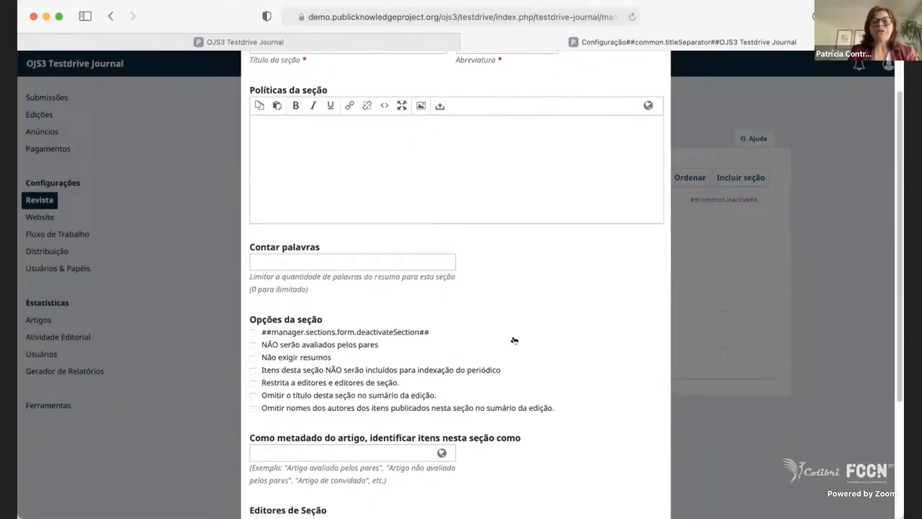
{"action": "left_click", "coordinate": [322, 358]}
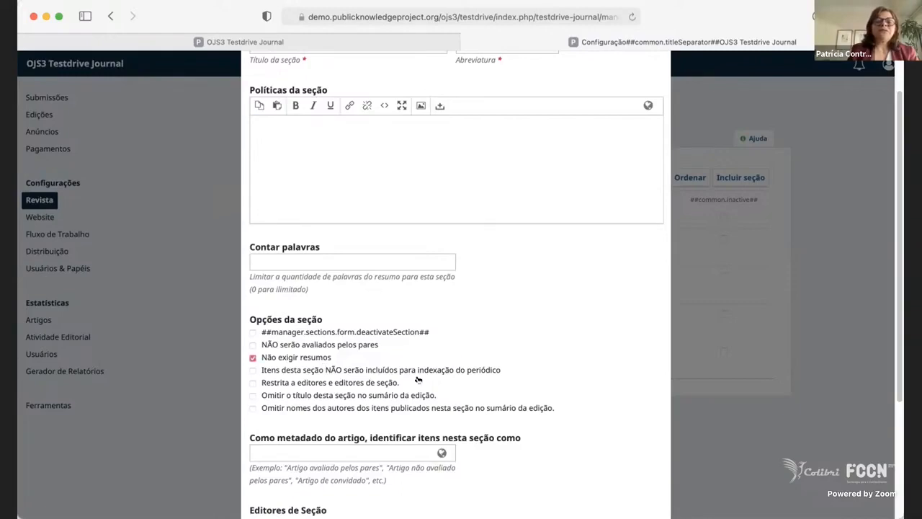
{"action": "left_click", "coordinate": [276, 344]}
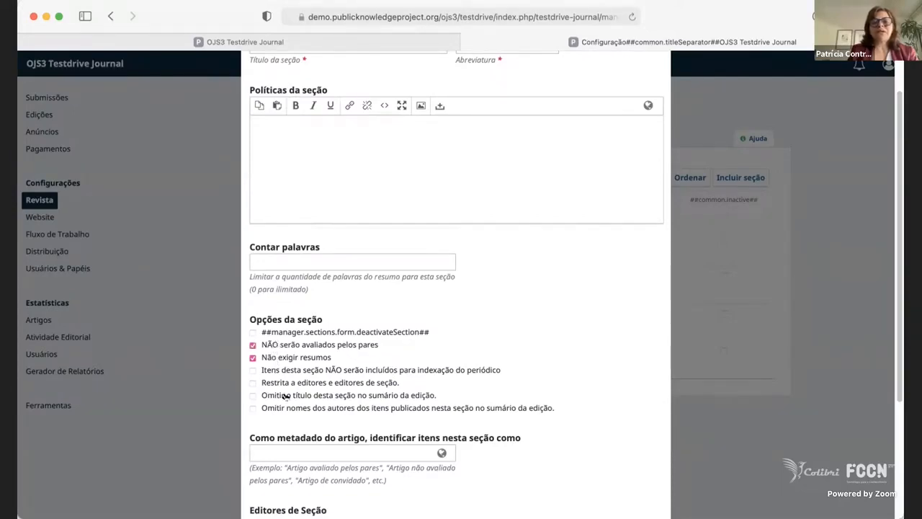
{"action": "left_click", "coordinate": [298, 352]}
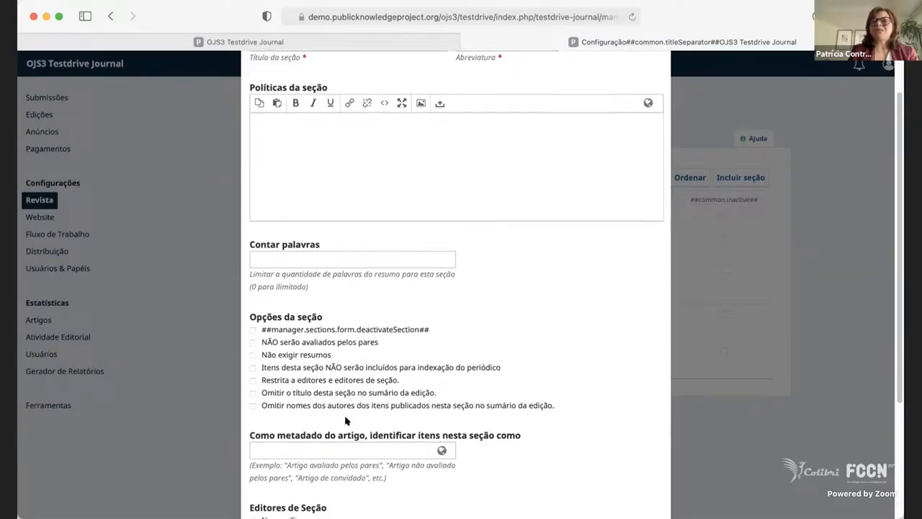
Look over the article identification and section editor choices for the new section, and close the form without saving.
{"action": "scroll", "coordinate": [345, 421], "scroll_direction": "down", "scroll_amount": 3}
{"action": "scroll", "coordinate": [346, 420], "scroll_direction": "down", "scroll_amount": 1}
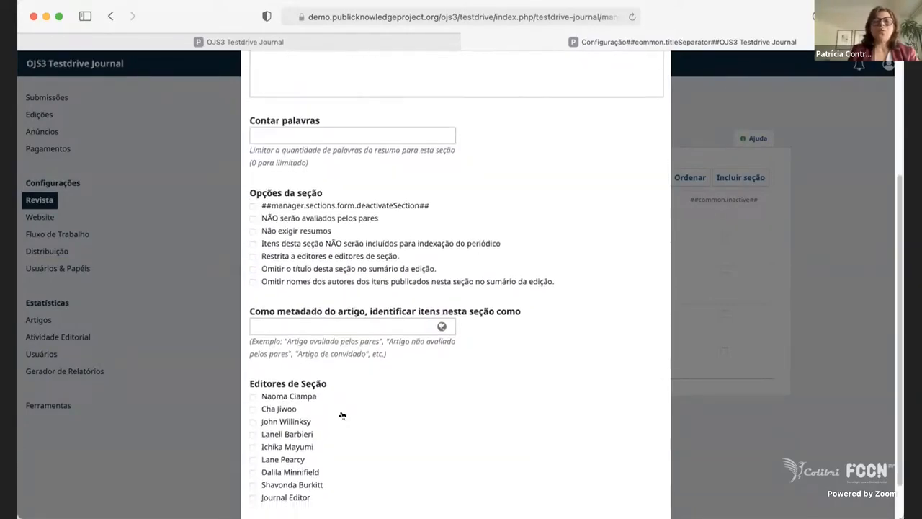
{"action": "scroll", "coordinate": [315, 330], "scroll_direction": "up", "scroll_amount": 5}
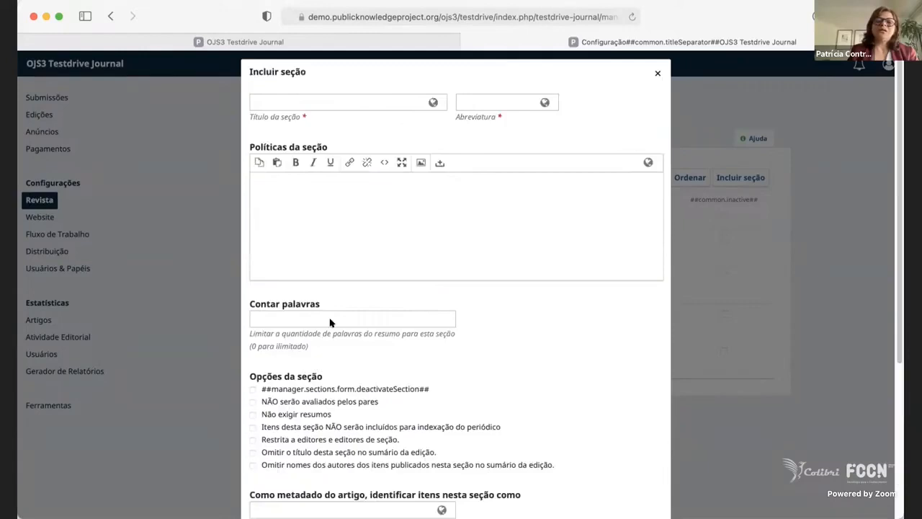
{"action": "left_click", "coordinate": [656, 73]}
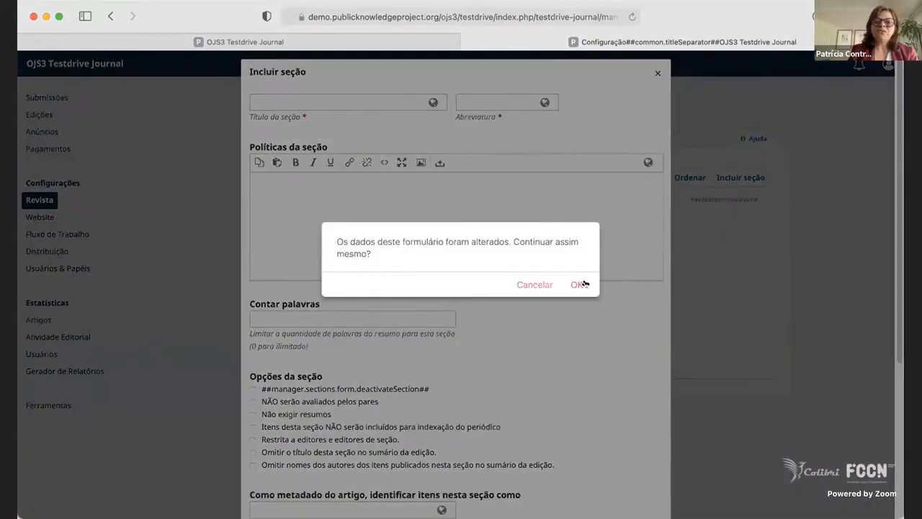
{"action": "left_click", "coordinate": [579, 284]}
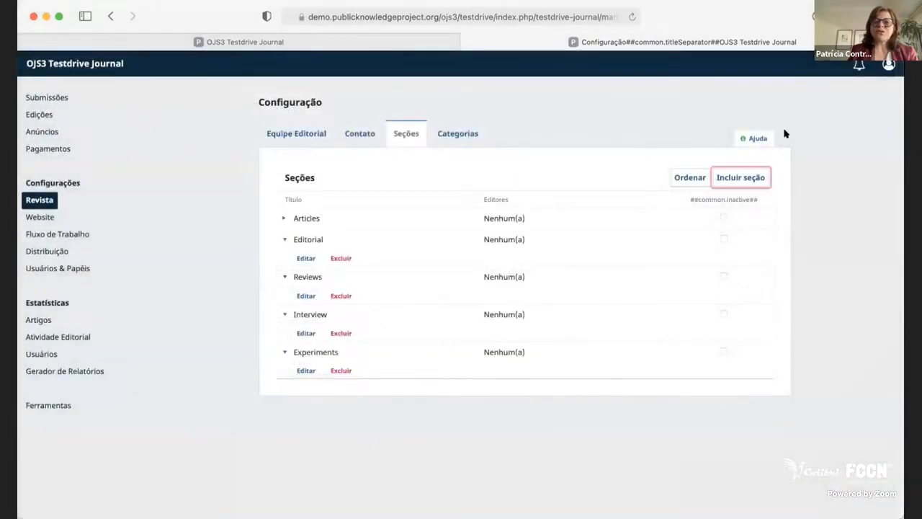
Reorder the sections by moving Reviews to the end and Editorial ahead of Articles, and save the order.
{"action": "left_click", "coordinate": [695, 178]}
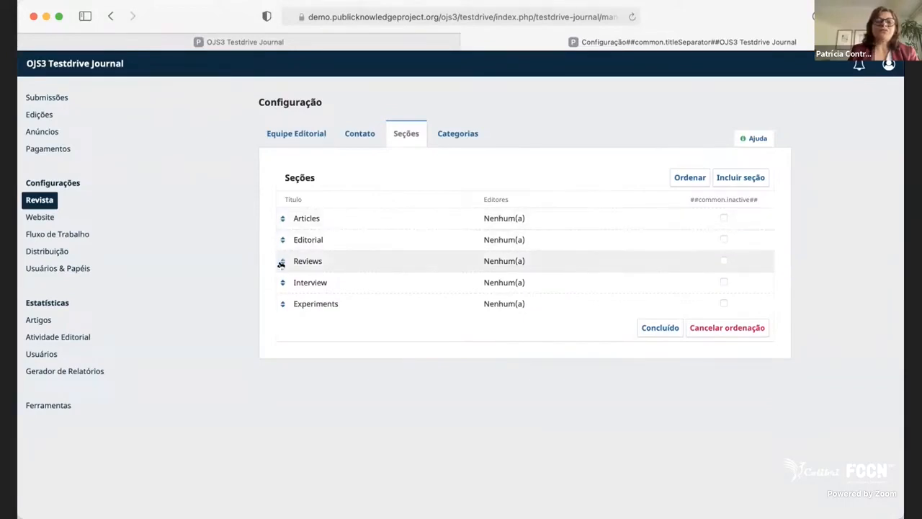
{"action": "left_click_drag", "start_coordinate": [279, 261], "coordinate": [281, 304]}
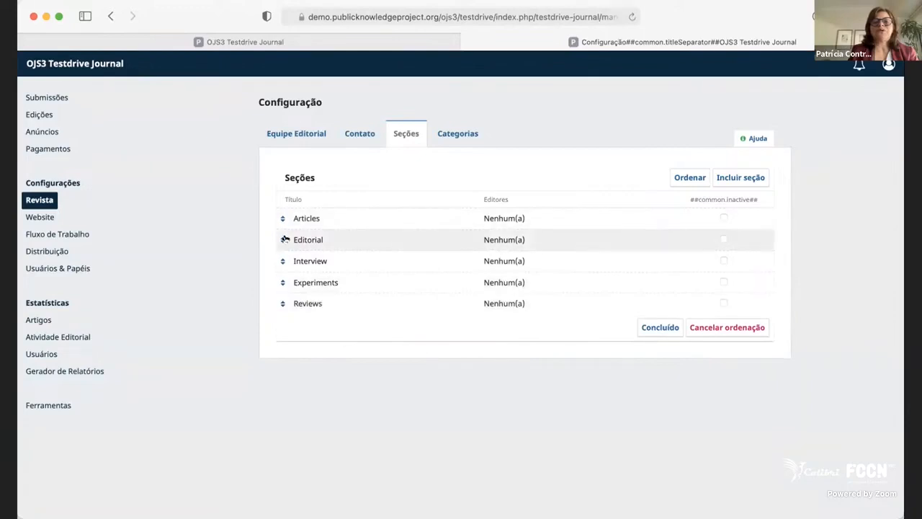
{"action": "left_click_drag", "start_coordinate": [281, 239], "coordinate": [280, 218]}
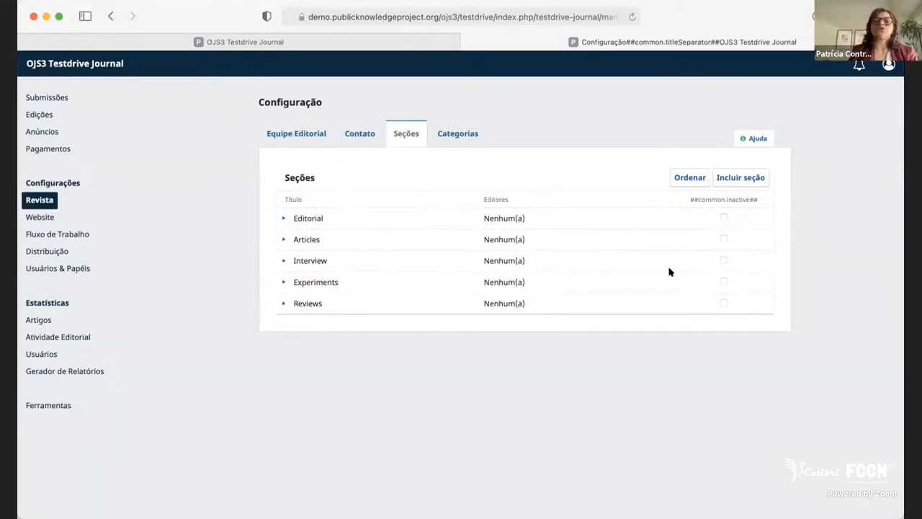
Look over the journal's categories and the fields of the new category form, and close the form without saving.
{"action": "left_click", "coordinate": [443, 137]}
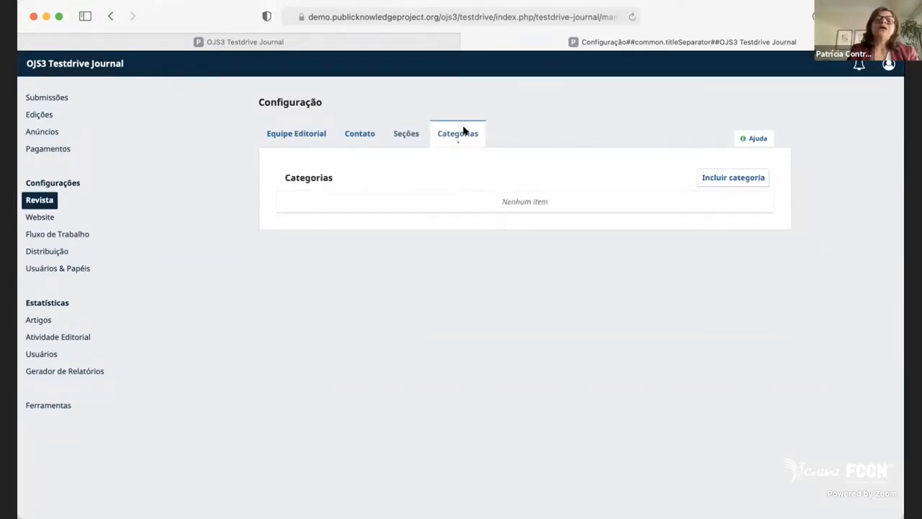
{"action": "left_click", "coordinate": [743, 178]}
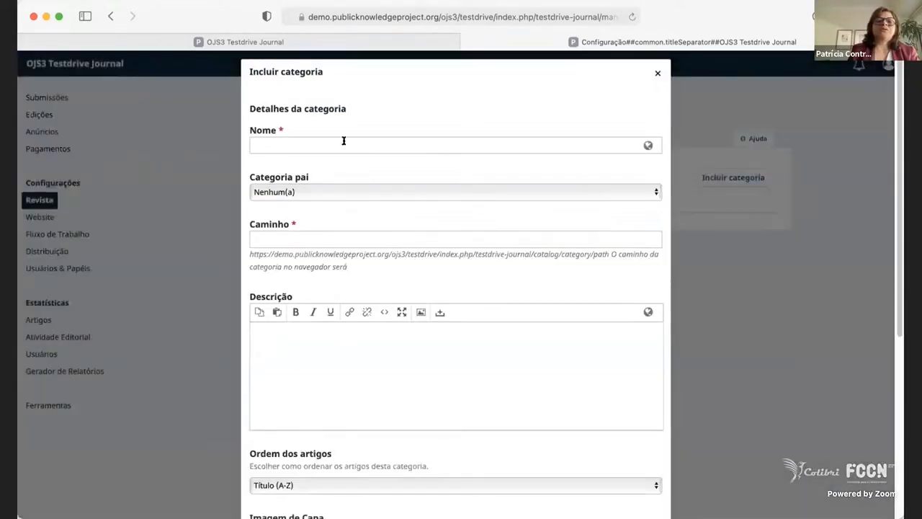
{"action": "left_click", "coordinate": [343, 144]}
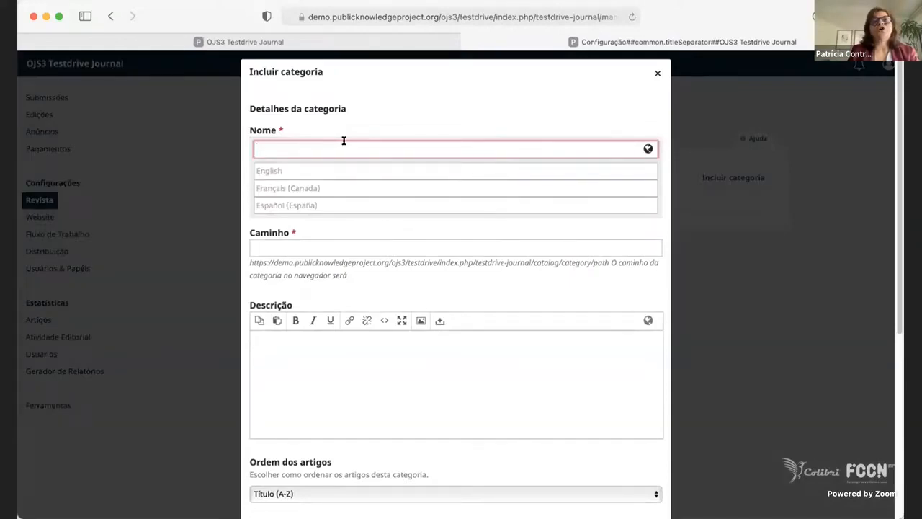
{"action": "left_click", "coordinate": [656, 73]}
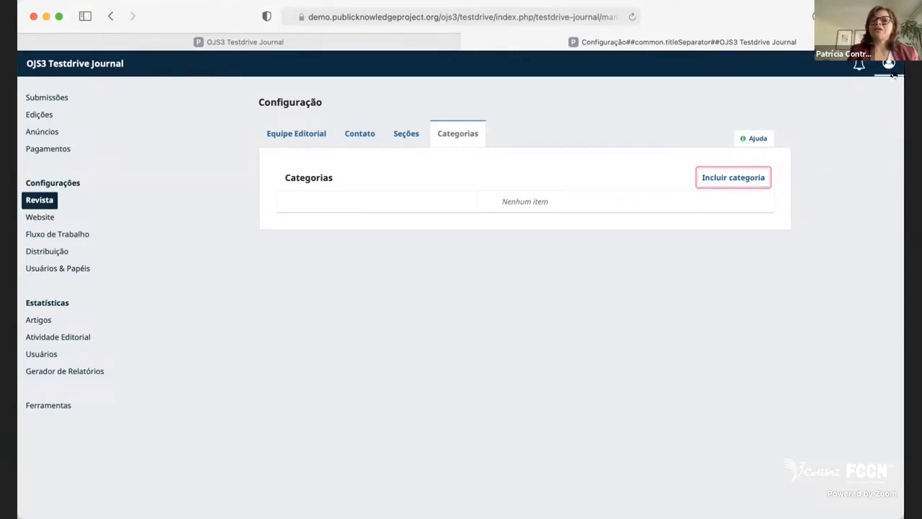
Look over the available themes in the website appearance settings, keep Tema Health Sciences, and set the main colour to #1C8391 without saving.
{"action": "left_click", "coordinate": [39, 216]}
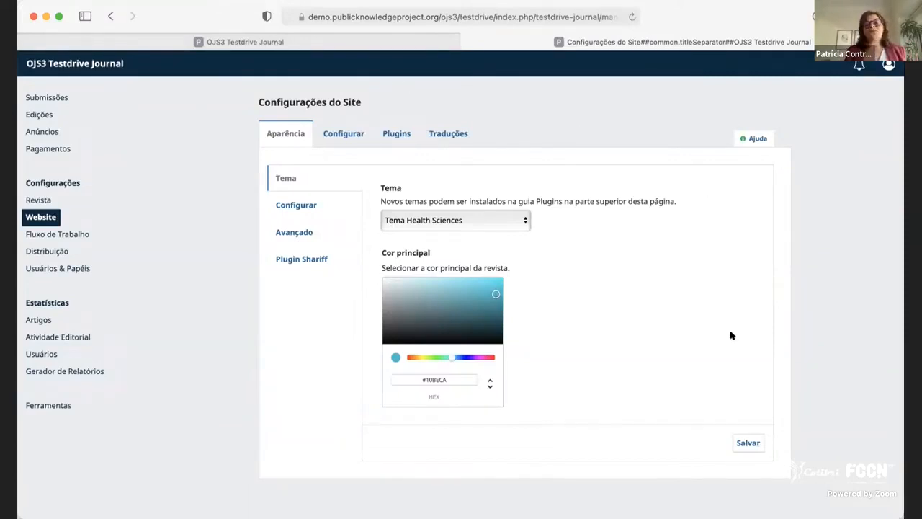
{"action": "left_click", "coordinate": [469, 222]}
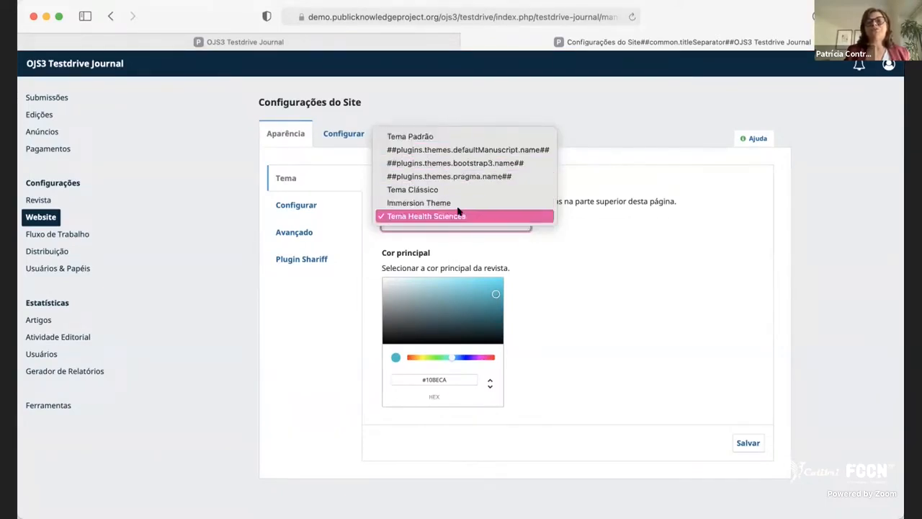
{"action": "left_click", "coordinate": [632, 292]}
{"action": "mouse_move", "coordinate": [492, 294]}
{"action": "left_mouse_down"}
{"action": "mouse_move", "coordinate": [436, 292]}
{"action": "mouse_move", "coordinate": [429, 281]}
{"action": "mouse_move", "coordinate": [432, 318]}
{"action": "mouse_move", "coordinate": [461, 305]}
{"action": "mouse_move", "coordinate": [438, 292]}
{"action": "mouse_move", "coordinate": [432, 302]}
{"action": "mouse_move", "coordinate": [482, 308]}
{"action": "left_mouse_up"}
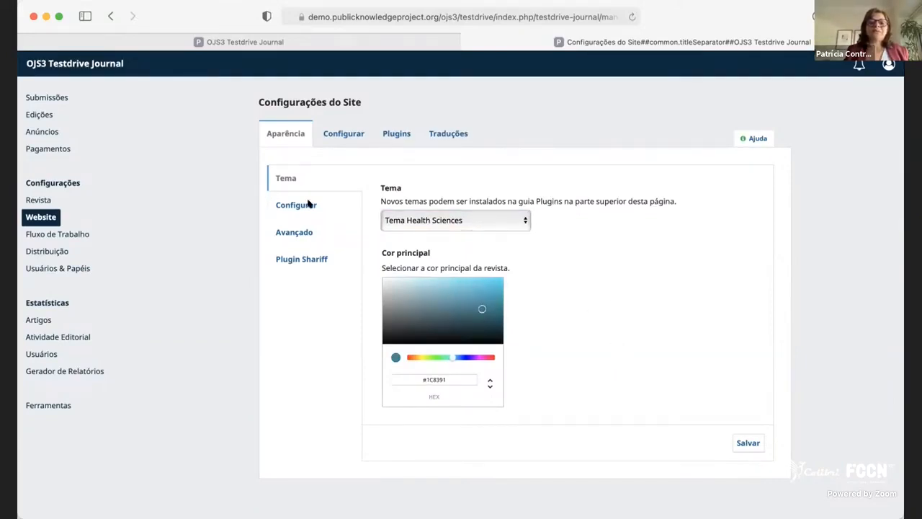
Look over the website's appearance setup for uploading the logo, publication thumbnail and homepage image in English and Português (Brasil).
{"action": "left_click", "coordinate": [276, 208]}
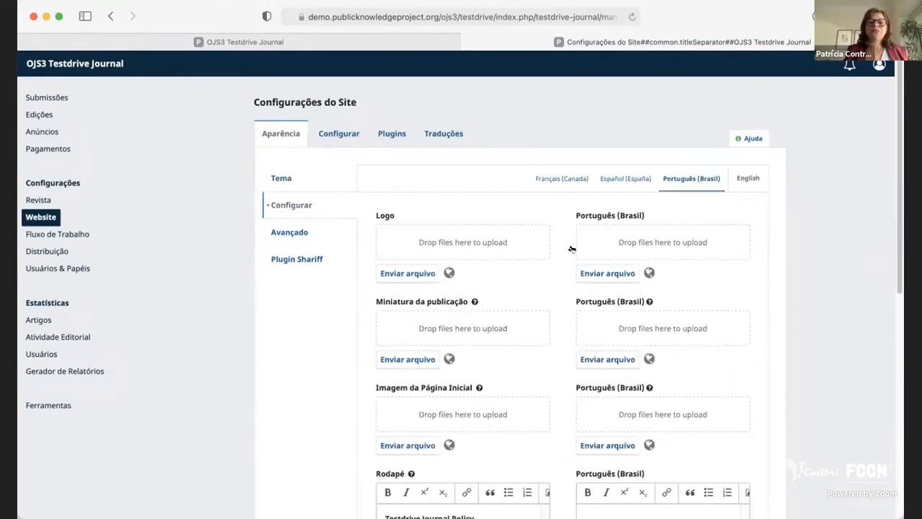
{"action": "scroll", "coordinate": [485, 353], "scroll_direction": "down", "scroll_amount": 1}
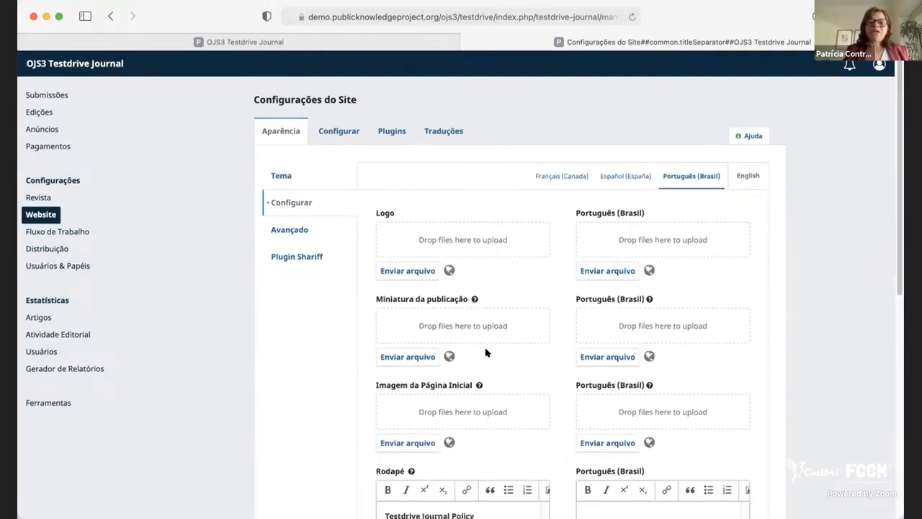
{"action": "scroll", "coordinate": [507, 381], "scroll_direction": "down", "scroll_amount": 2}
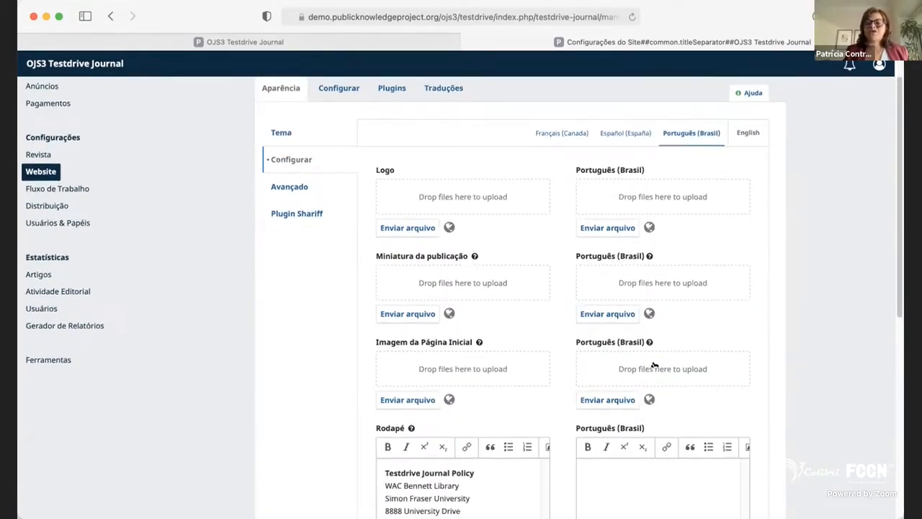
{"action": "scroll", "coordinate": [645, 358], "scroll_direction": "down", "scroll_amount": 1}
{"action": "scroll", "coordinate": [644, 356], "scroll_direction": "down", "scroll_amount": 3}
Select the English footer text for review and look over the footer and sidebar block options.
{"action": "left_click", "coordinate": [490, 432]}
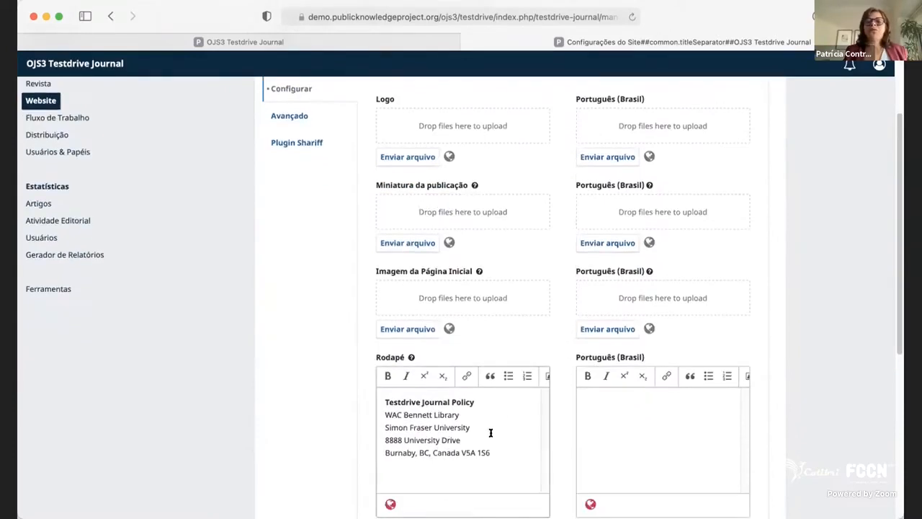
{"action": "left_click_drag", "start_coordinate": [510, 453], "coordinate": [384, 395]}
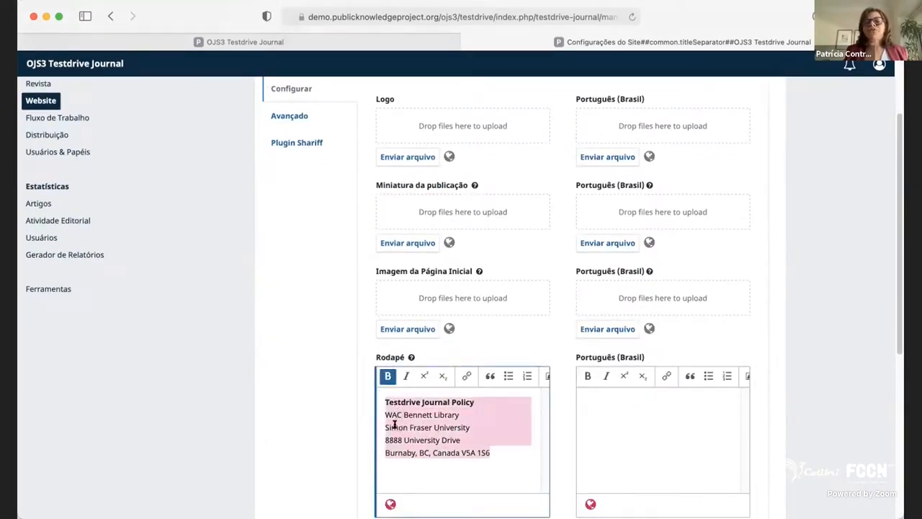
{"action": "scroll", "coordinate": [360, 400], "scroll_direction": "down", "scroll_amount": 5}
{"action": "scroll", "coordinate": [509, 218], "scroll_direction": "up", "scroll_amount": 7}
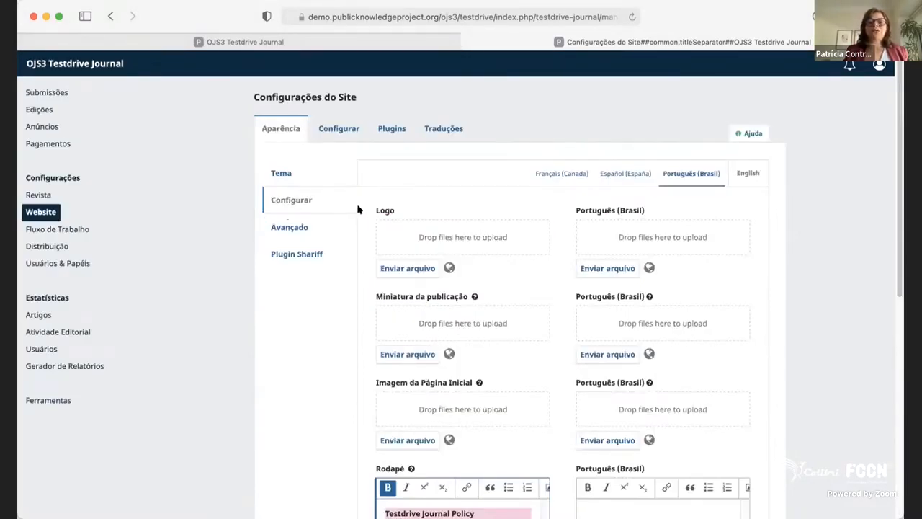
{"action": "scroll", "coordinate": [488, 397], "scroll_direction": "down", "scroll_amount": 6}
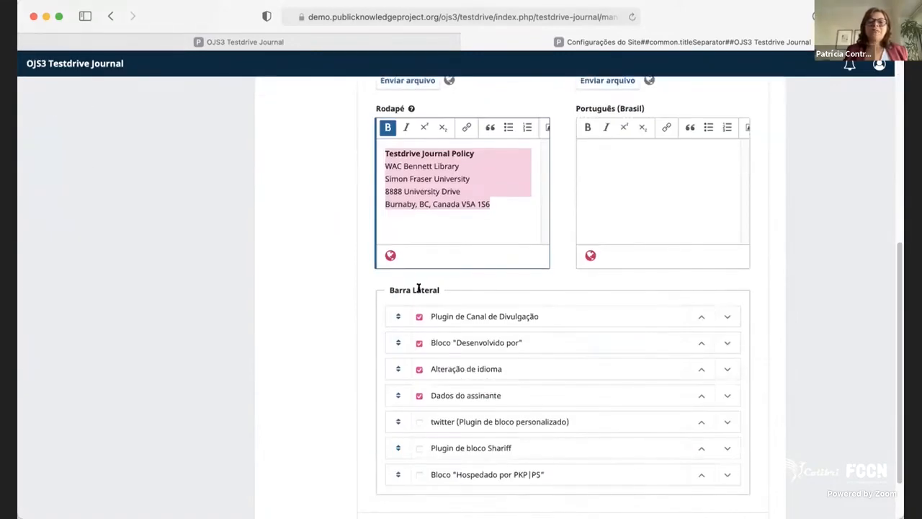
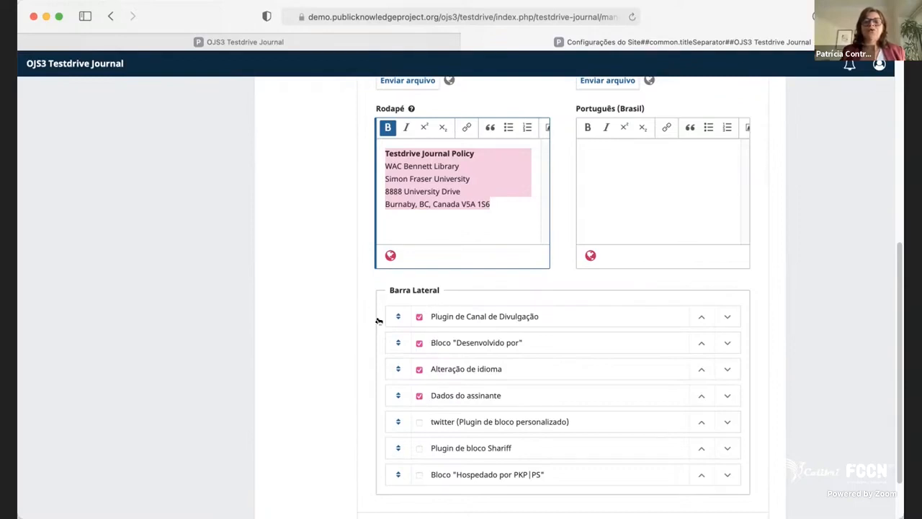
Move the Bloco "Desenvolvido por" below Dados do assinante in the sidebar block order.
{"action": "mouse_move", "coordinate": [397, 315]}
{"action": "left_mouse_down"}
{"action": "mouse_move", "coordinate": [396, 334]}
{"action": "mouse_move", "coordinate": [397, 315]}
{"action": "left_mouse_up"}
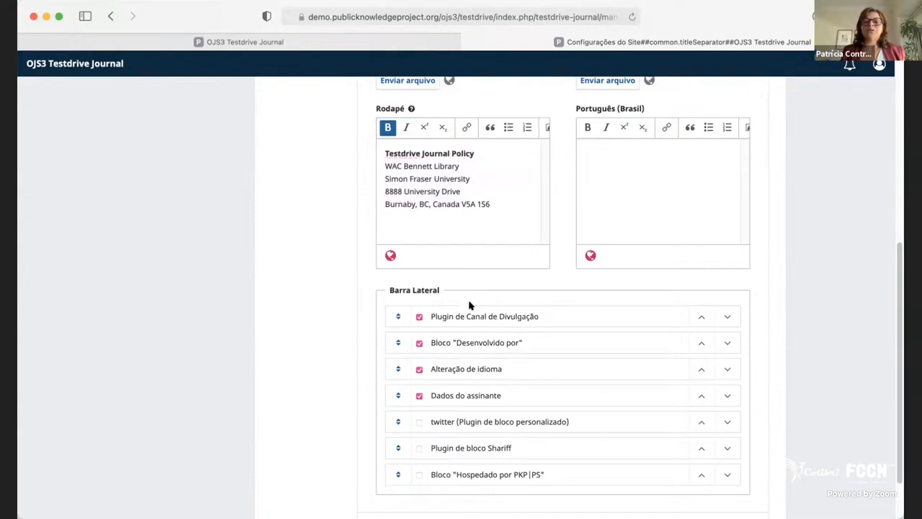
{"action": "left_click", "coordinate": [419, 368]}
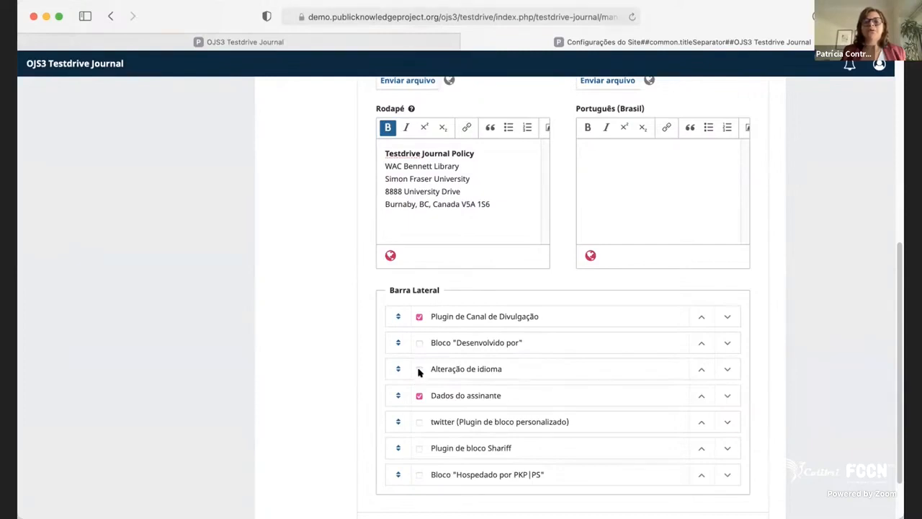
{"action": "left_click", "coordinate": [418, 369]}
{"action": "left_click_drag", "start_coordinate": [477, 342], "coordinate": [481, 393]}
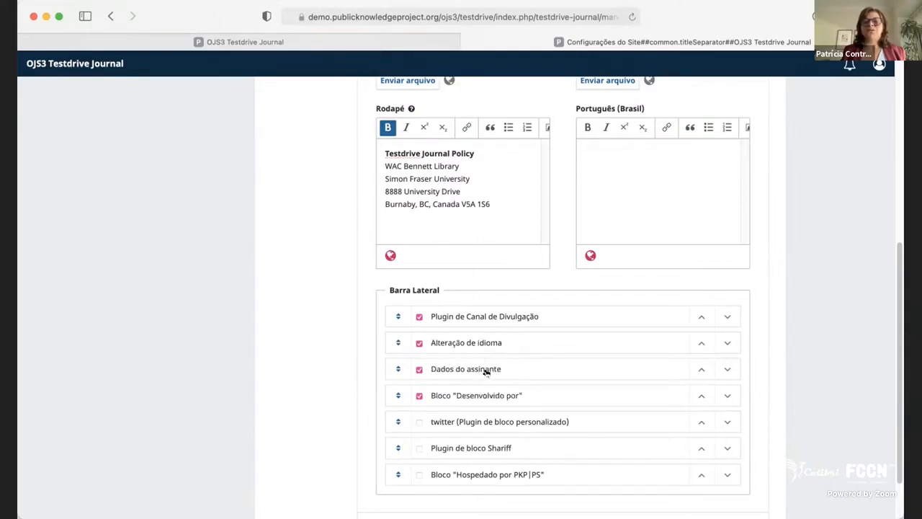
Enable the Bloco "Hospedado por PKP|PS" in the sidebar and save the appearance setup.
{"action": "scroll", "coordinate": [534, 426], "scroll_direction": "down", "scroll_amount": 1}
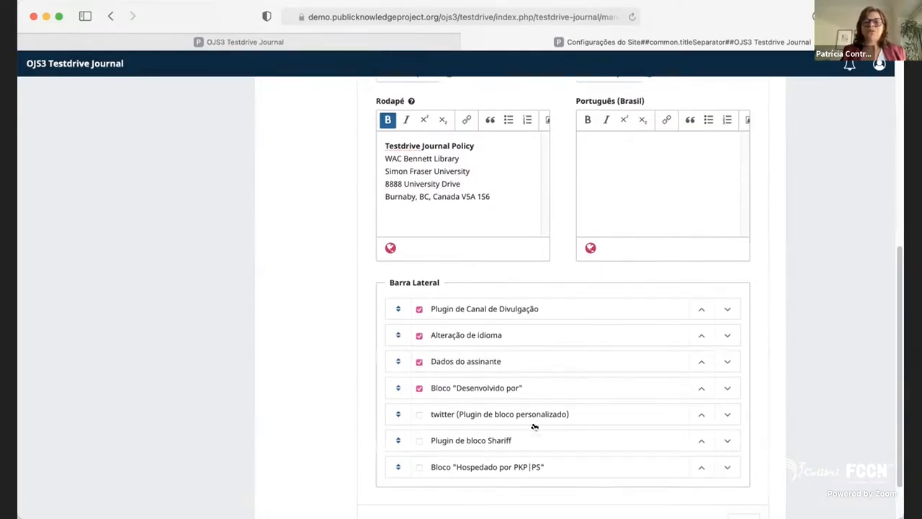
{"action": "scroll", "coordinate": [545, 435], "scroll_direction": "down", "scroll_amount": 2}
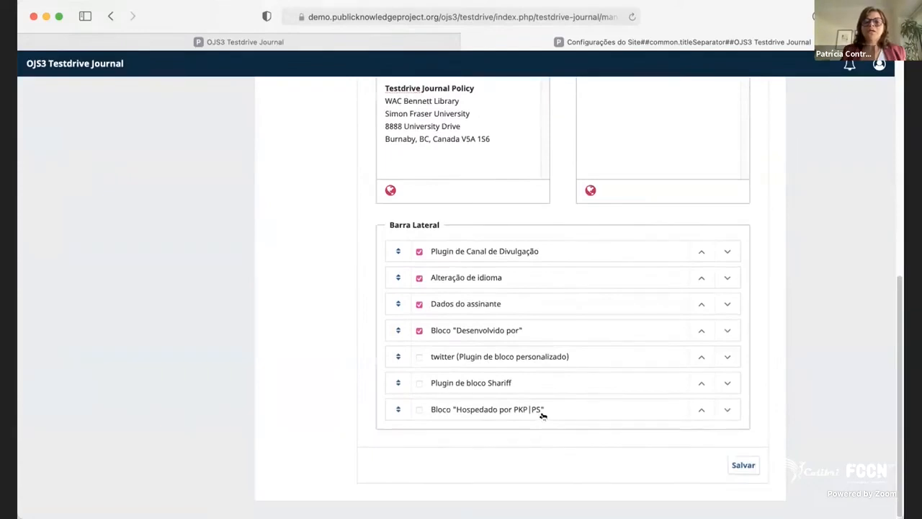
{"action": "left_click", "coordinate": [420, 409]}
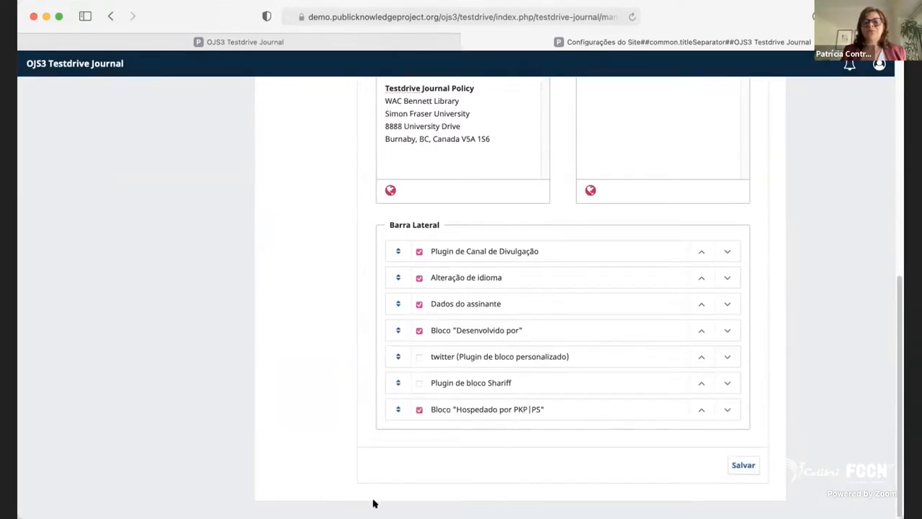
{"action": "left_click", "coordinate": [744, 467]}
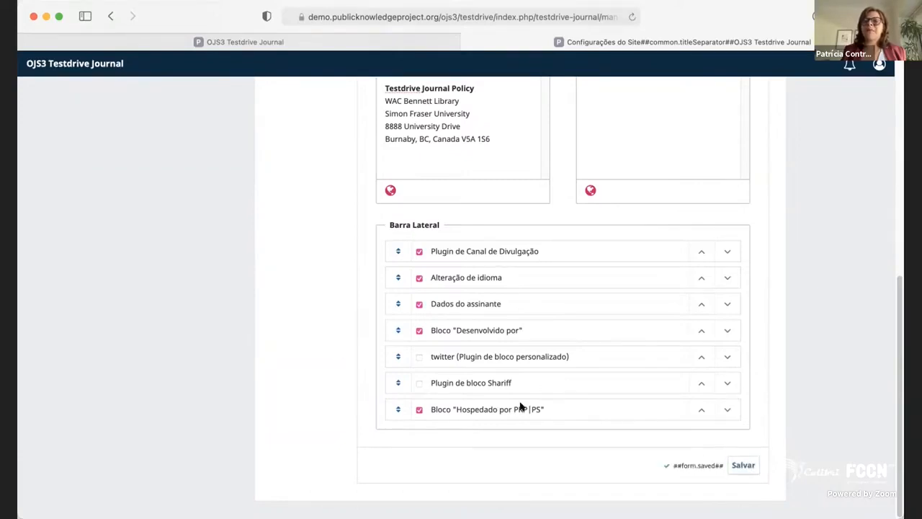
Look over the advanced appearance options for the journal stylesheet, favicon and additional homepage content, and save the form.
{"action": "scroll", "coordinate": [352, 235], "scroll_direction": "up", "scroll_amount": 6}
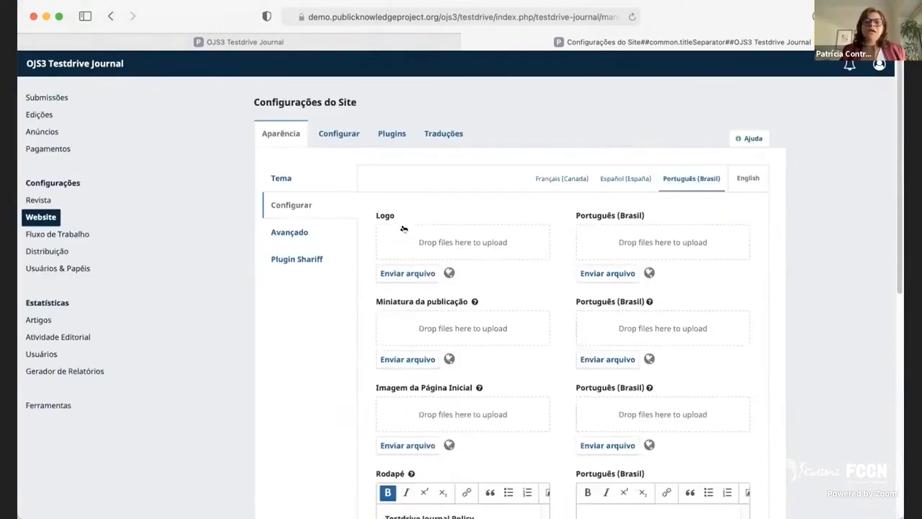
{"action": "left_click", "coordinate": [284, 232]}
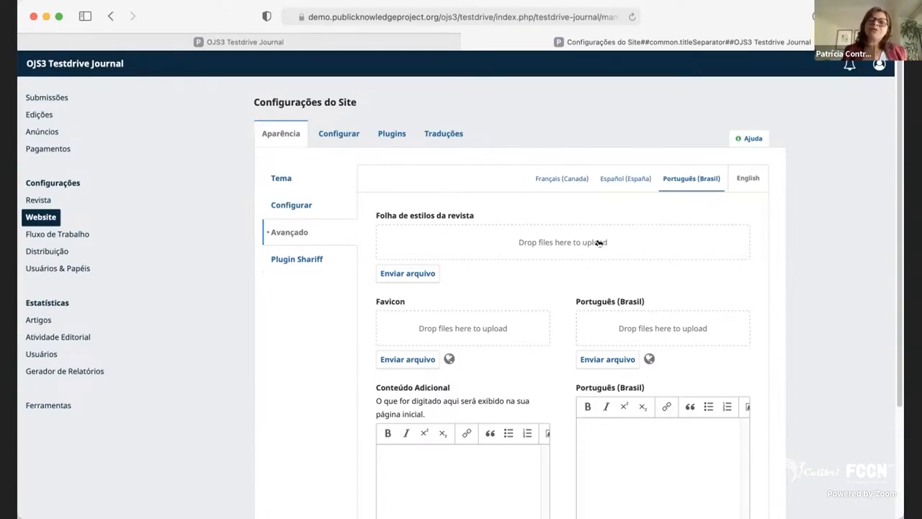
{"action": "scroll", "coordinate": [525, 369], "scroll_direction": "down", "scroll_amount": 1}
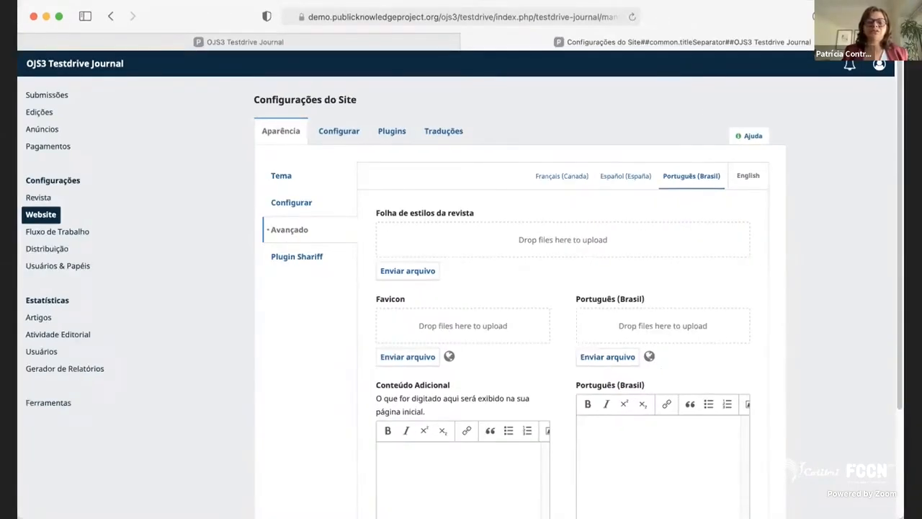
{"action": "scroll", "coordinate": [807, 329], "scroll_direction": "down", "scroll_amount": 1}
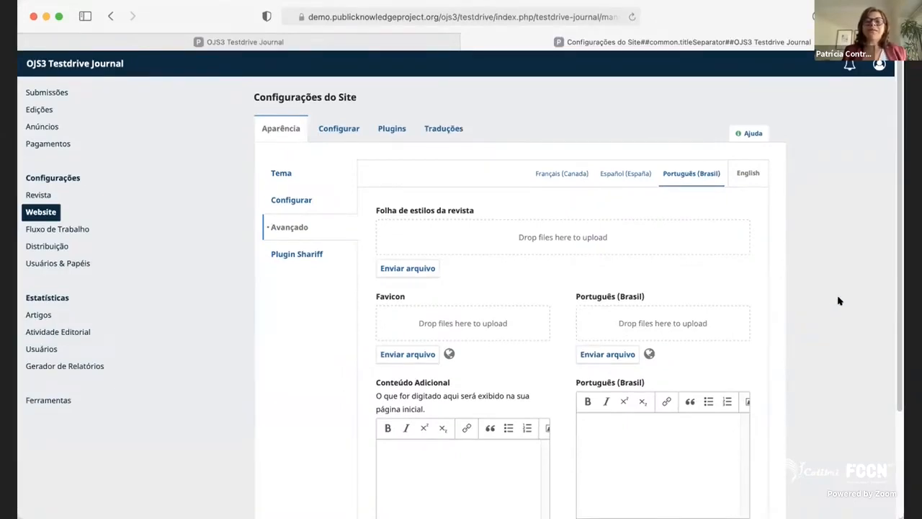
{"action": "scroll", "coordinate": [753, 382], "scroll_direction": "down", "scroll_amount": 3}
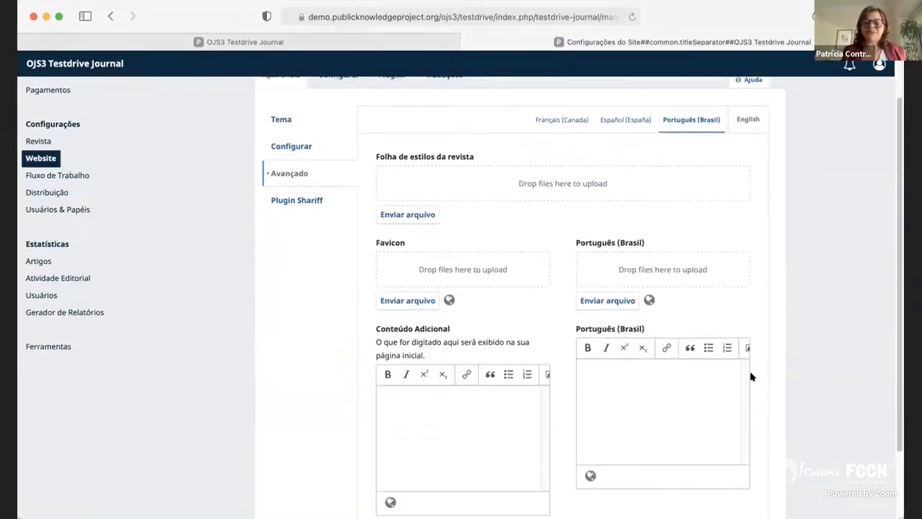
{"action": "scroll", "coordinate": [751, 376], "scroll_direction": "down", "scroll_amount": 5}
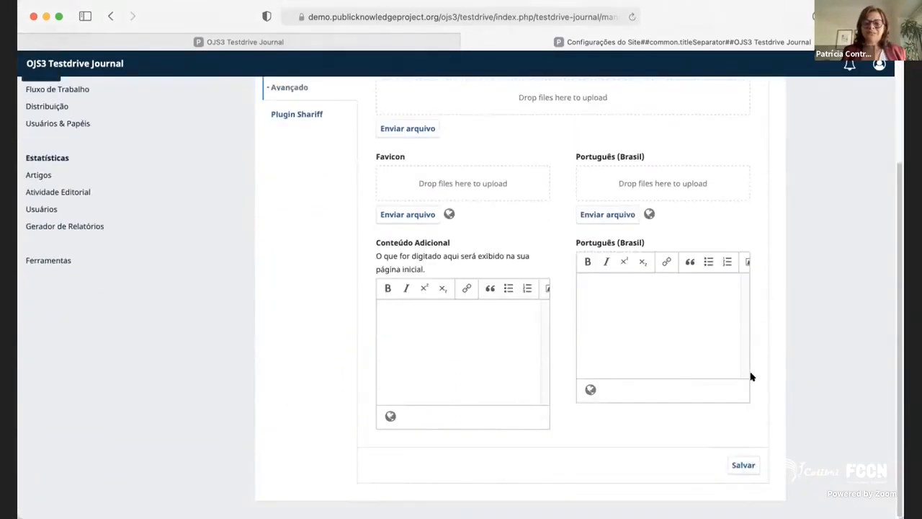
{"action": "left_click", "coordinate": [751, 466]}
Look over the social sharing services of the Shariff plugin and enable Twitter, Facebook and Pinterest.
{"action": "scroll", "coordinate": [360, 278], "scroll_direction": "up", "scroll_amount": 5}
{"action": "left_click", "coordinate": [309, 259]}
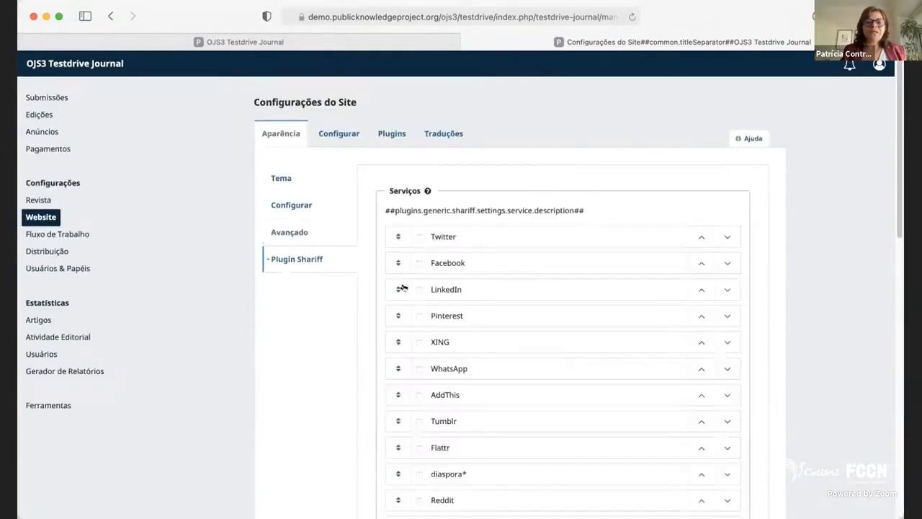
{"action": "scroll", "coordinate": [620, 402], "scroll_direction": "down", "scroll_amount": 1}
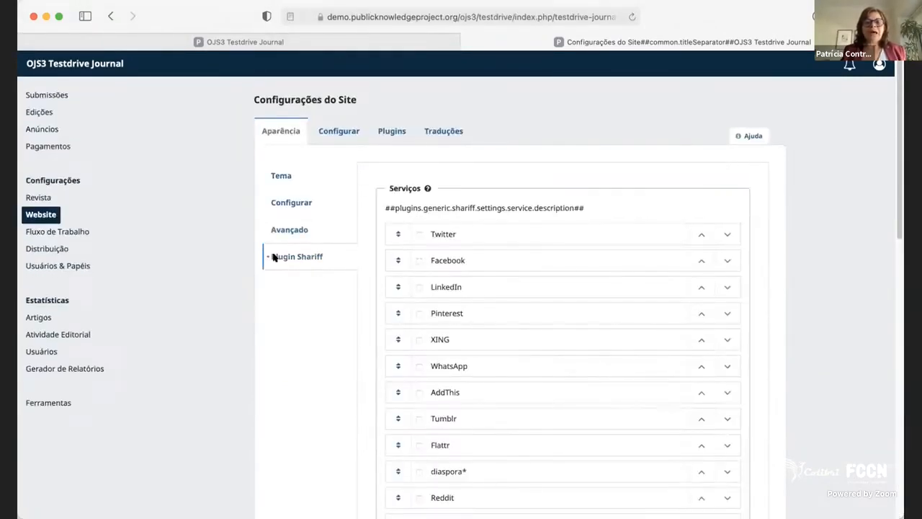
{"action": "scroll", "coordinate": [479, 350], "scroll_direction": "down", "scroll_amount": 4}
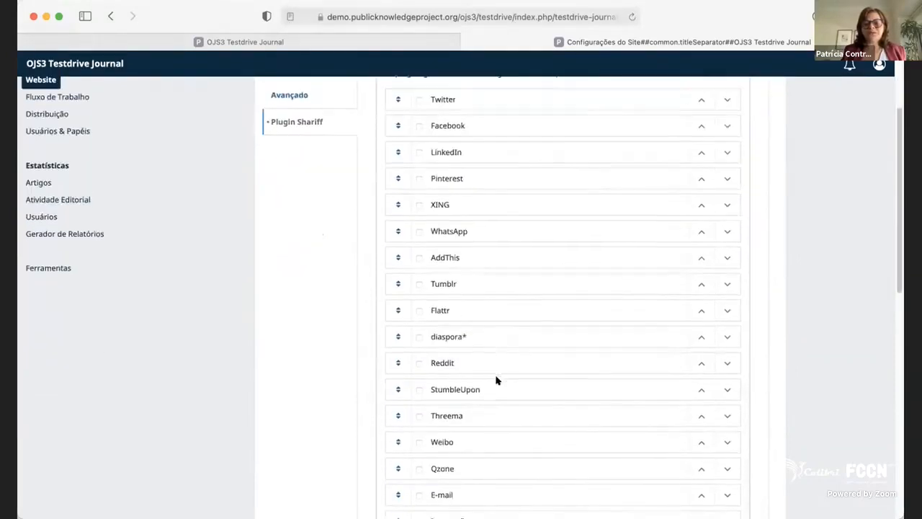
{"action": "scroll", "coordinate": [495, 379], "scroll_direction": "down", "scroll_amount": 8}
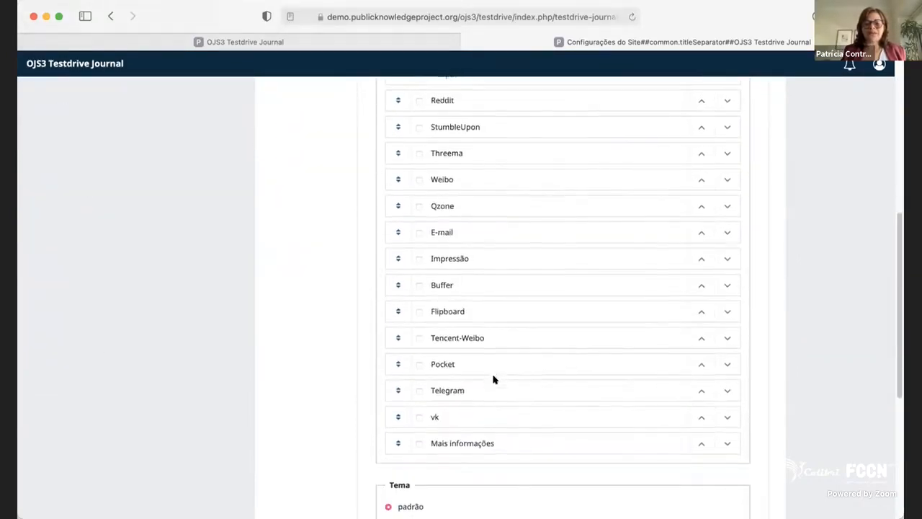
{"action": "scroll", "coordinate": [494, 379], "scroll_direction": "down", "scroll_amount": 9}
{"action": "scroll", "coordinate": [493, 379], "scroll_direction": "up", "scroll_amount": 20}
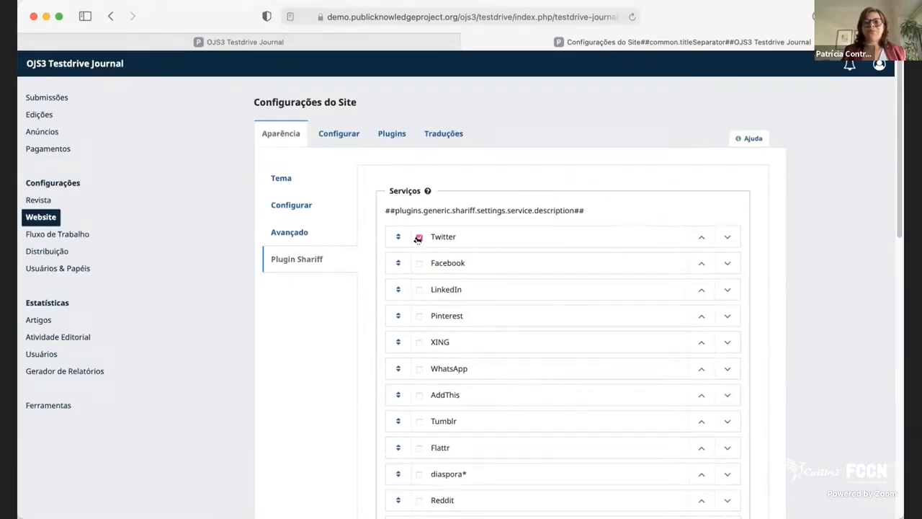
{"action": "left_click", "coordinate": [420, 263]}
{"action": "left_click", "coordinate": [419, 316]}
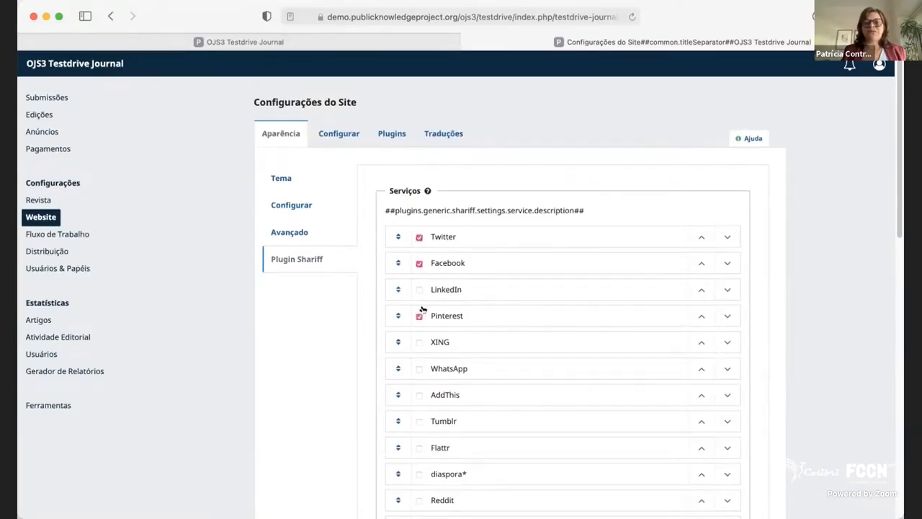
Compare the website's general setup section with the separate setup page under appearance.
{"action": "left_click", "coordinate": [353, 131]}
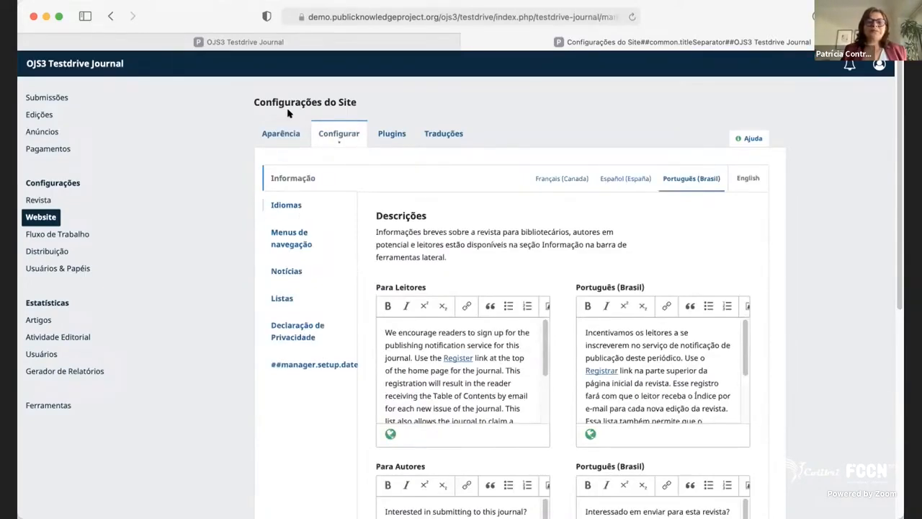
{"action": "left_click", "coordinate": [279, 130]}
{"action": "left_click", "coordinate": [340, 135]}
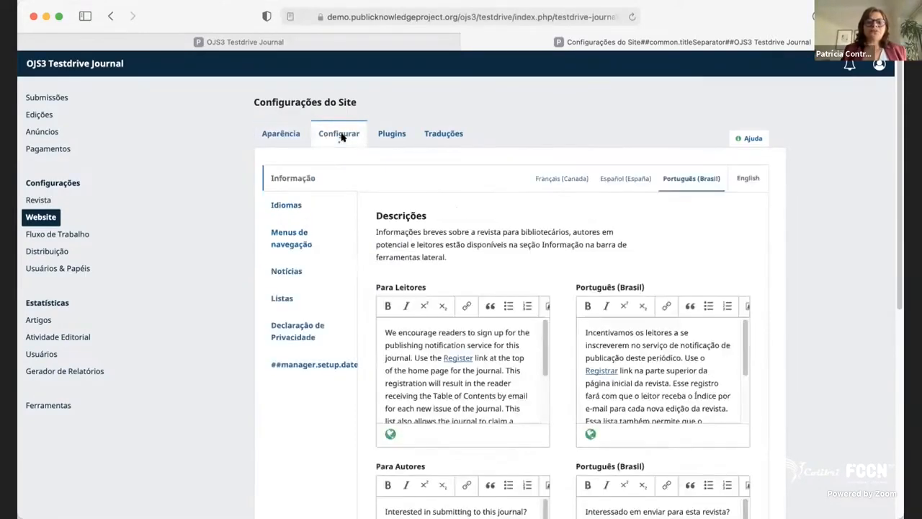
{"action": "left_click", "coordinate": [293, 141]}
{"action": "left_click", "coordinate": [276, 204]}
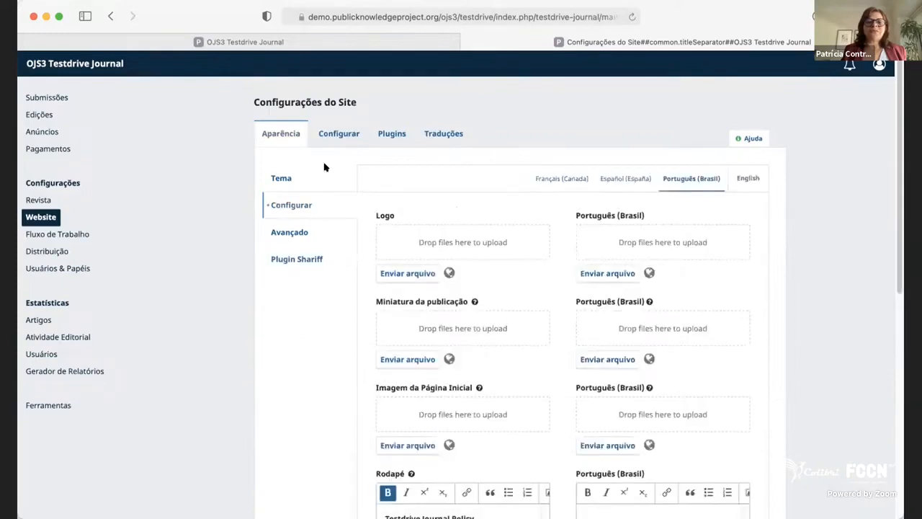
Look over the website's information descriptions for readers, authors and librarians in English and Português (Brasil).
{"action": "left_click", "coordinate": [335, 138]}
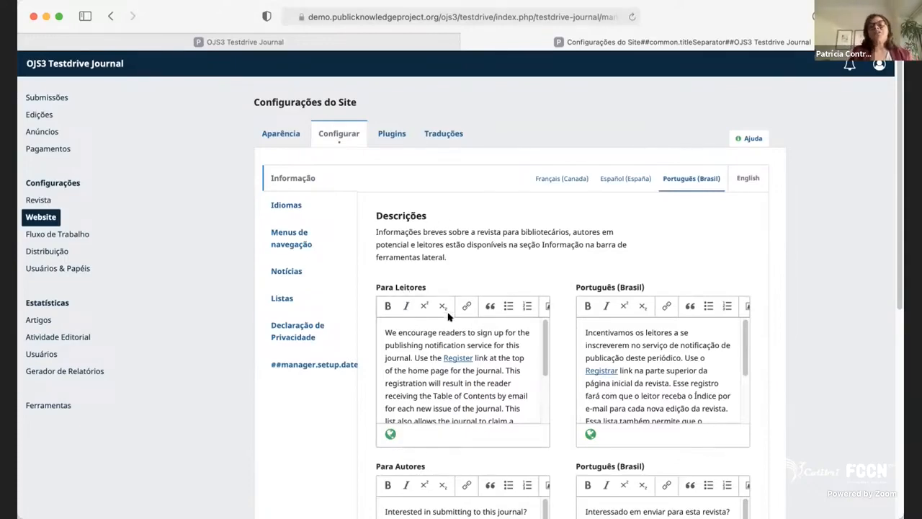
{"action": "scroll", "coordinate": [474, 409], "scroll_direction": "down", "scroll_amount": 10}
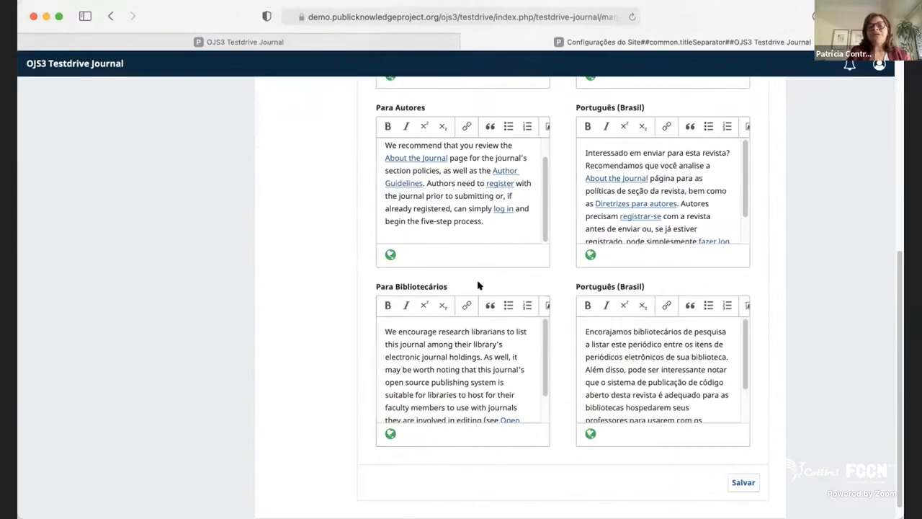
{"action": "scroll", "coordinate": [478, 286], "scroll_direction": "up", "scroll_amount": 7}
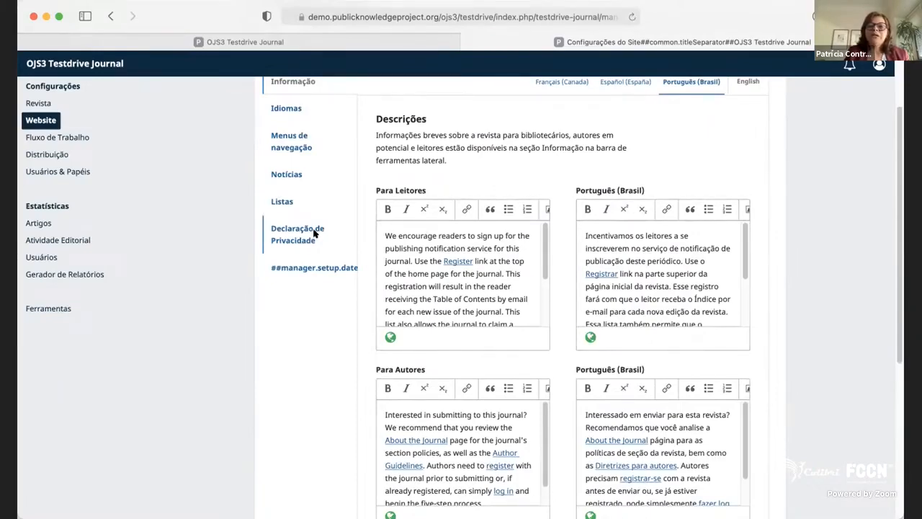
{"action": "scroll", "coordinate": [314, 232], "scroll_direction": "up", "scroll_amount": 2}
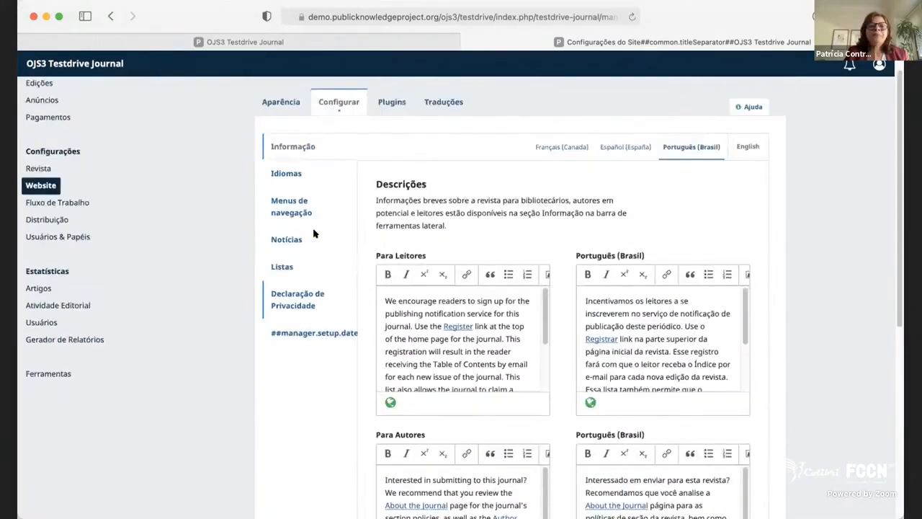
Open the website's language settings and choose Português (Brasil) as the primary language.
{"action": "left_click", "coordinate": [287, 174]}
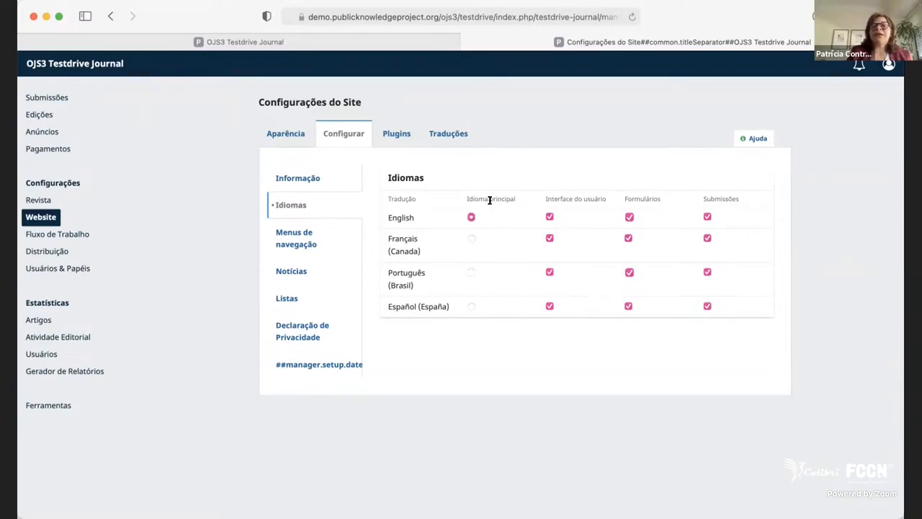
{"action": "left_click", "coordinate": [470, 271]}
Look over the navigation menus and their items, checking the available actions for Register and Acesso.
{"action": "left_click", "coordinate": [306, 242]}
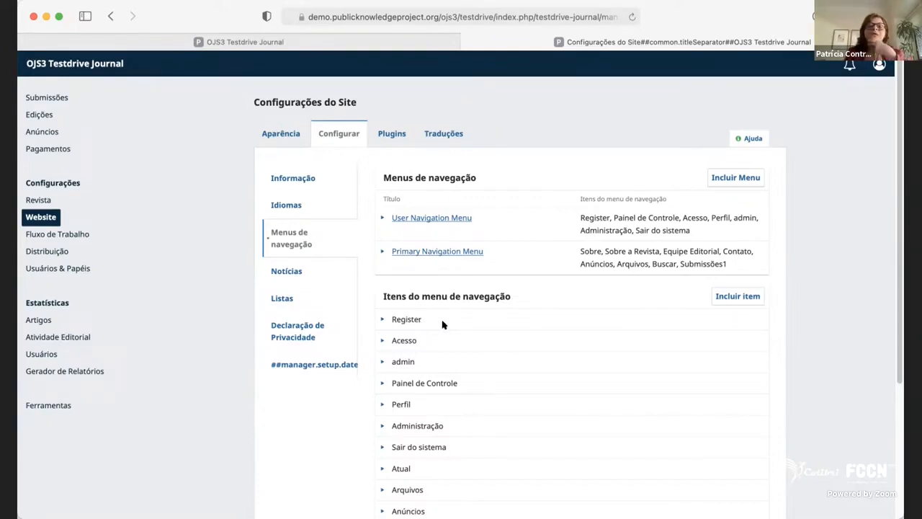
{"action": "scroll", "coordinate": [443, 325], "scroll_direction": "down", "scroll_amount": 3}
{"action": "scroll", "coordinate": [443, 325], "scroll_direction": "down", "scroll_amount": 5}
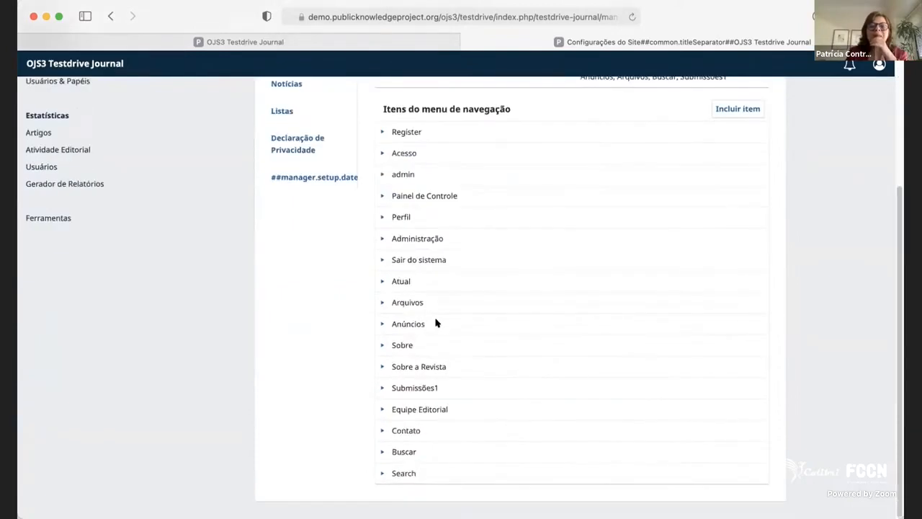
{"action": "left_click", "coordinate": [380, 131]}
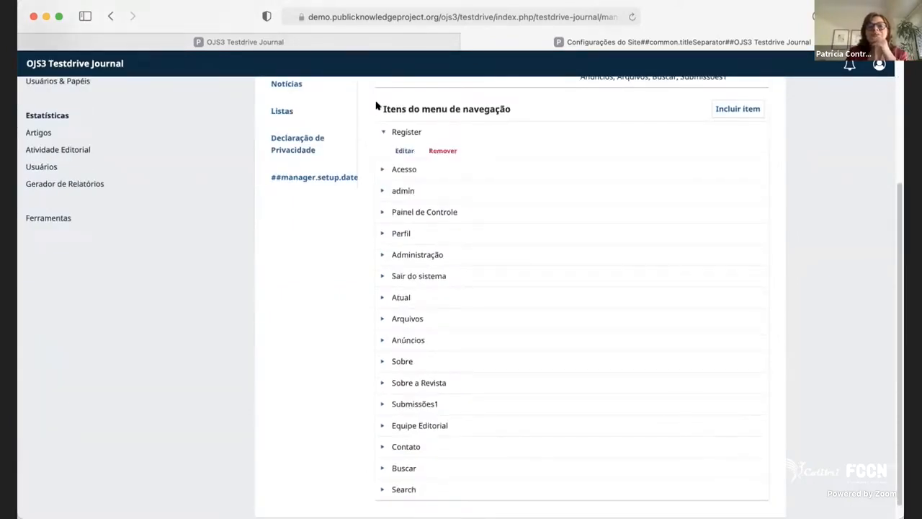
{"action": "left_click", "coordinate": [382, 131]}
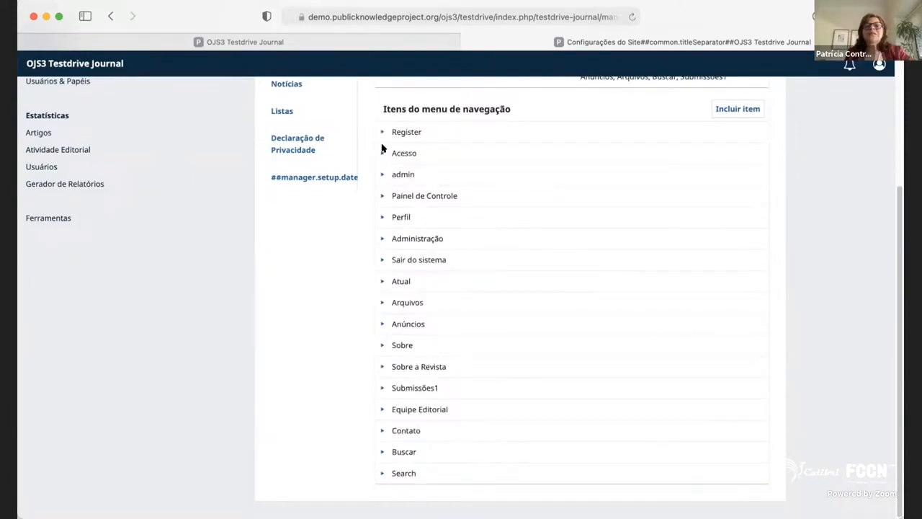
{"action": "left_click", "coordinate": [383, 154]}
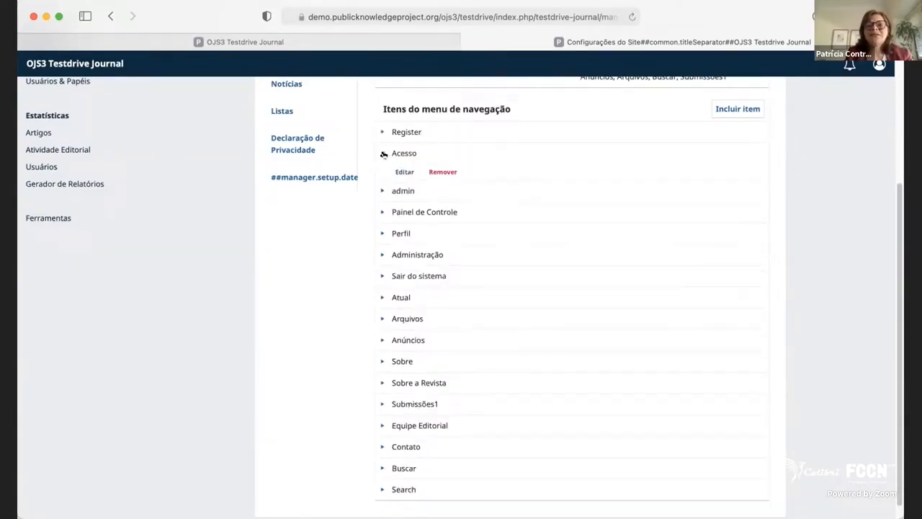
{"action": "left_click", "coordinate": [384, 153]}
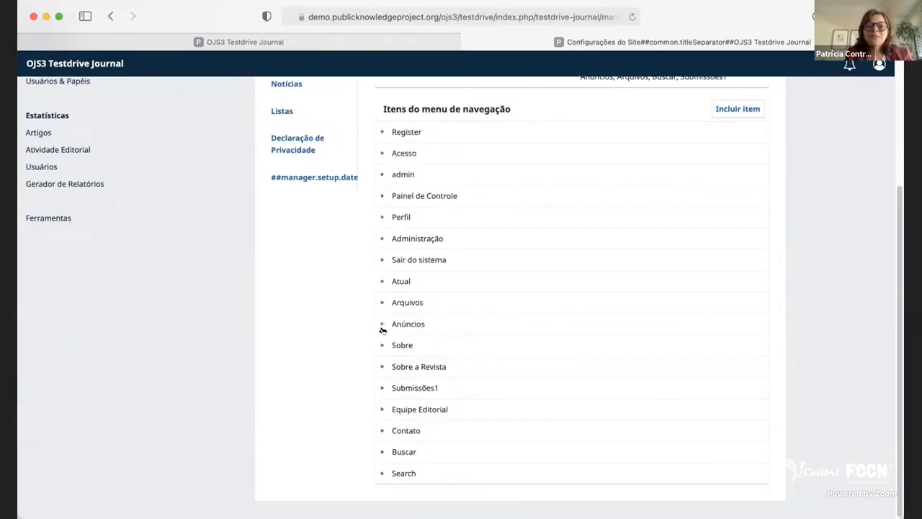
Open the Sobre a Revista navigation item for editing, check its title translations, and save the item.
{"action": "left_click", "coordinate": [382, 366]}
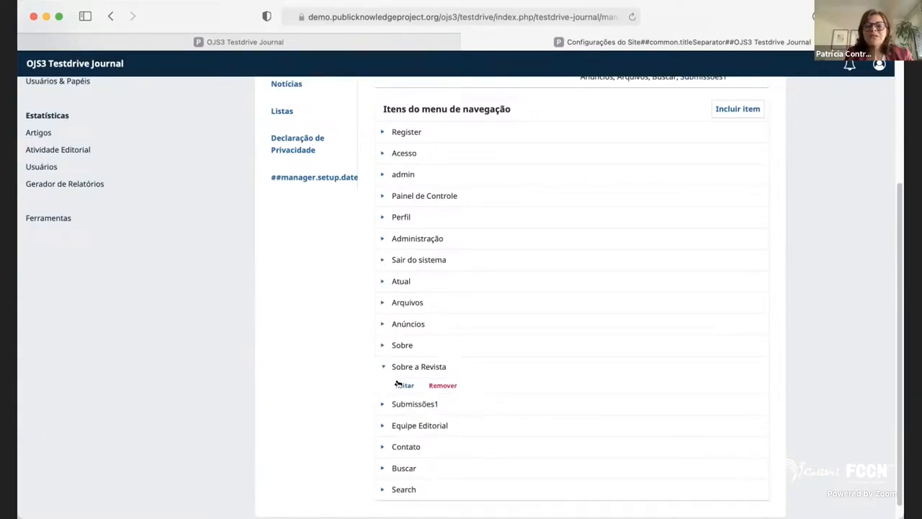
{"action": "left_click", "coordinate": [398, 385]}
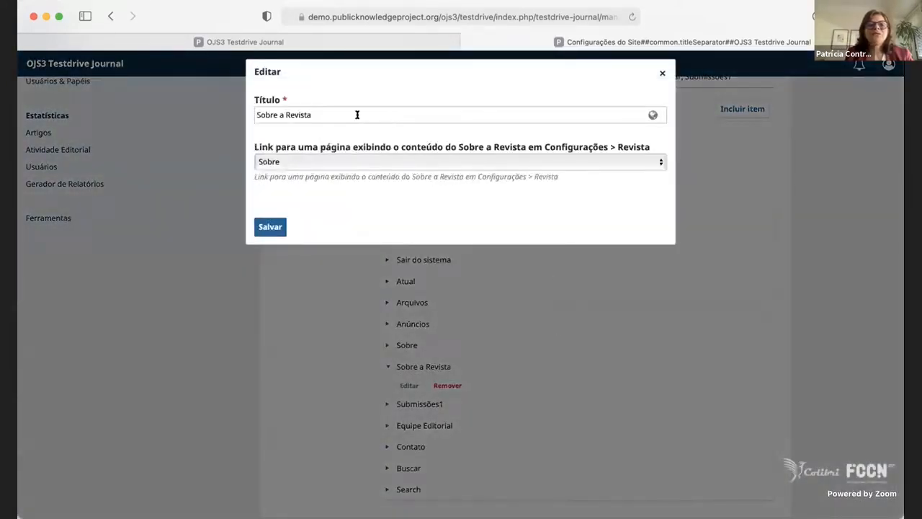
{"action": "left_click", "coordinate": [338, 116]}
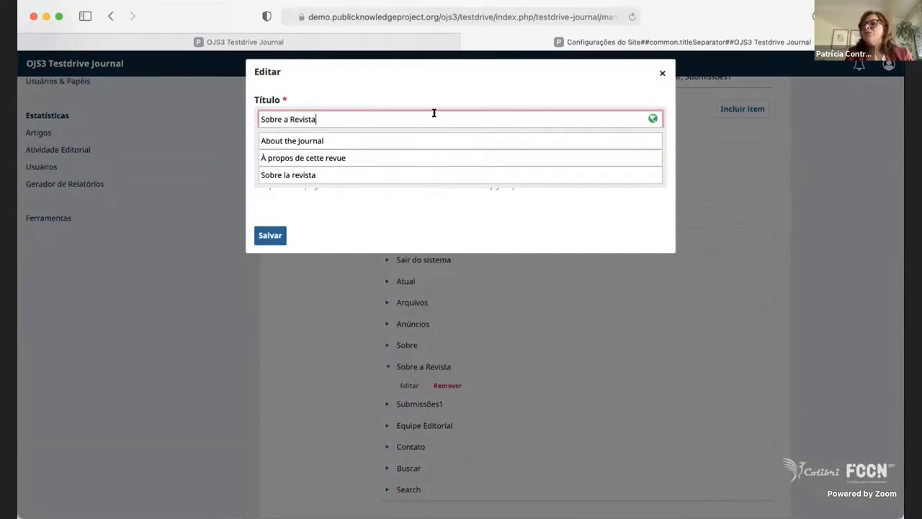
{"action": "left_click", "coordinate": [274, 238]}
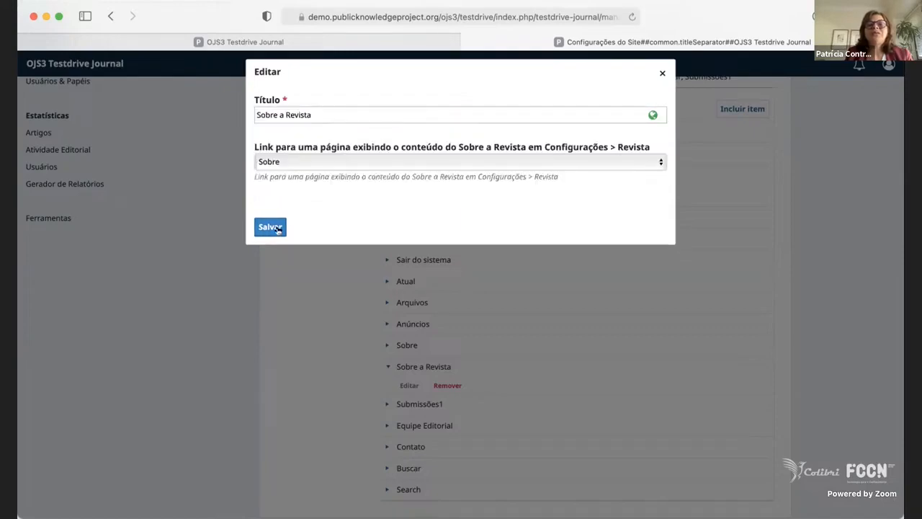
{"action": "left_click", "coordinate": [275, 231]}
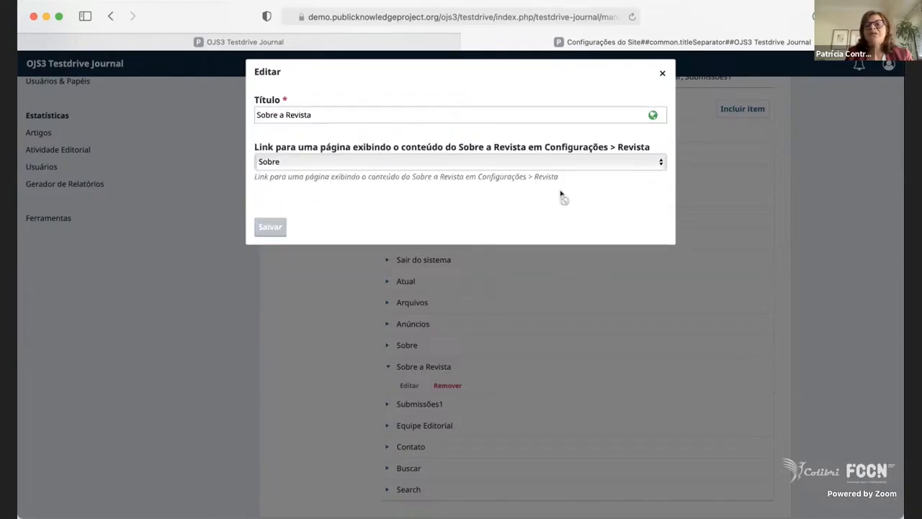
{"action": "left_click", "coordinate": [662, 75]}
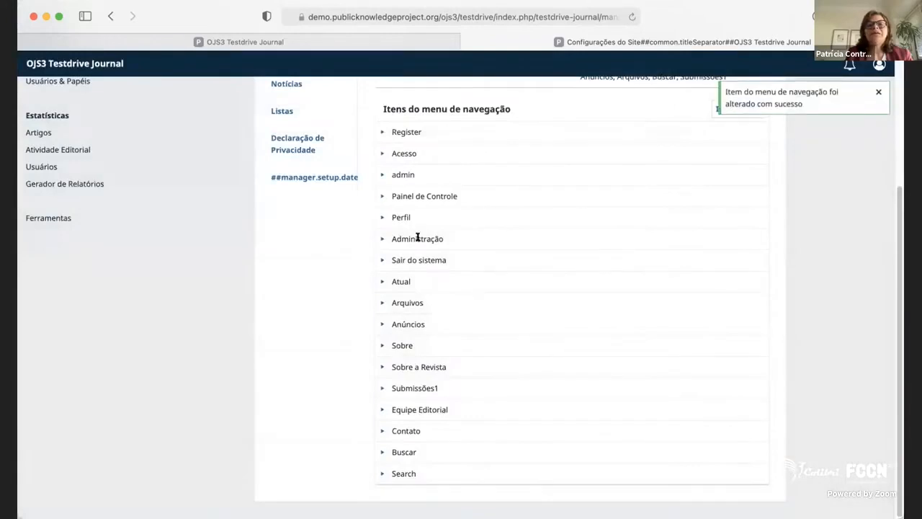
Look over the website's Notícias settings, turning Habilitar notícias off and on again and checking the introduction and homepage display fields.
{"action": "scroll", "coordinate": [601, 310], "scroll_direction": "up", "scroll_amount": 5}
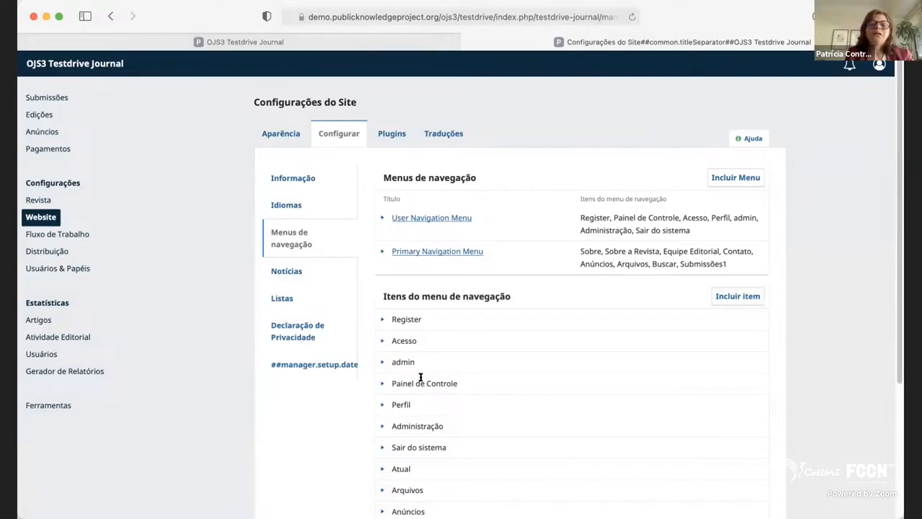
{"action": "left_click", "coordinate": [279, 273]}
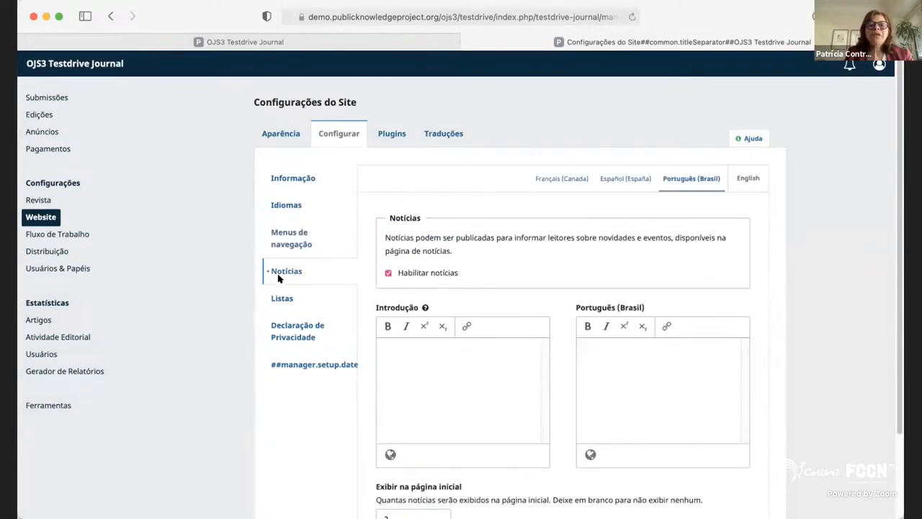
{"action": "left_click", "coordinate": [436, 363]}
{"action": "left_click", "coordinate": [442, 274]}
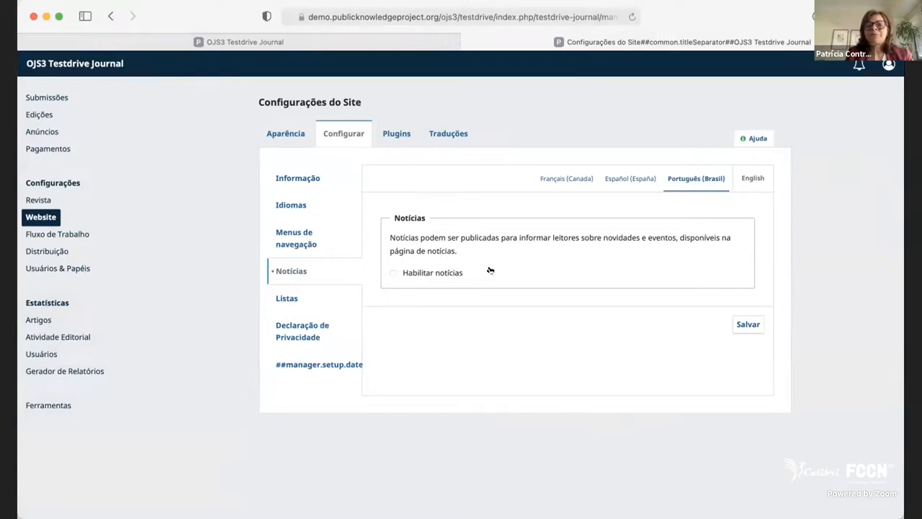
{"action": "left_click", "coordinate": [404, 273]}
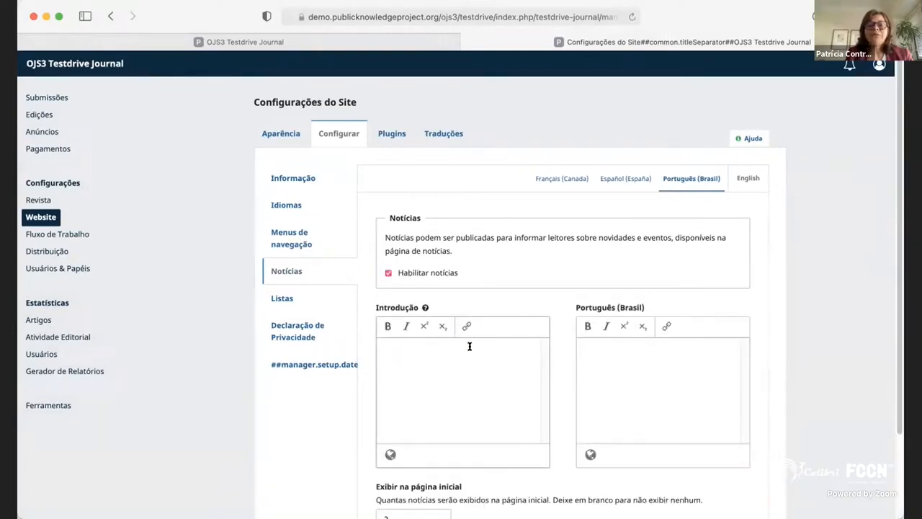
{"action": "left_click", "coordinate": [684, 364]}
{"action": "scroll", "coordinate": [681, 365], "scroll_direction": "down", "scroll_amount": 2}
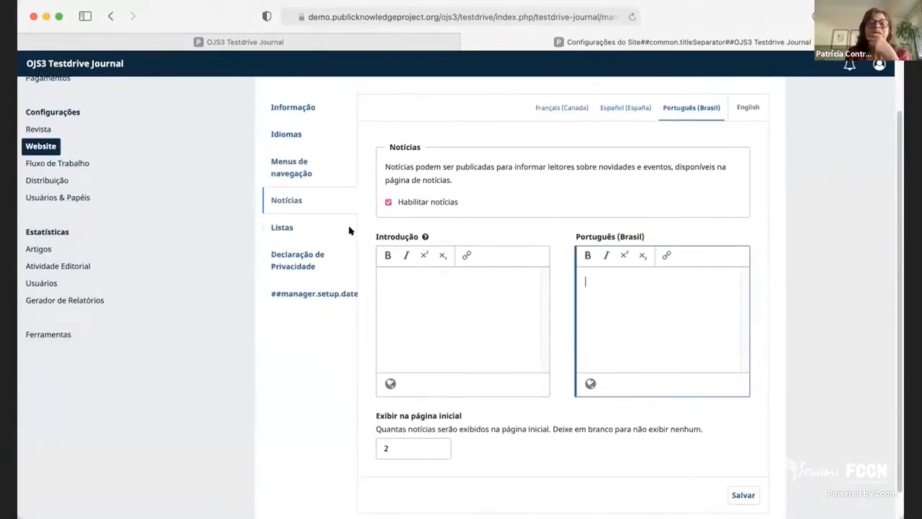
Look over the website's list settings for items per page and pagination links.
{"action": "left_click", "coordinate": [285, 229]}
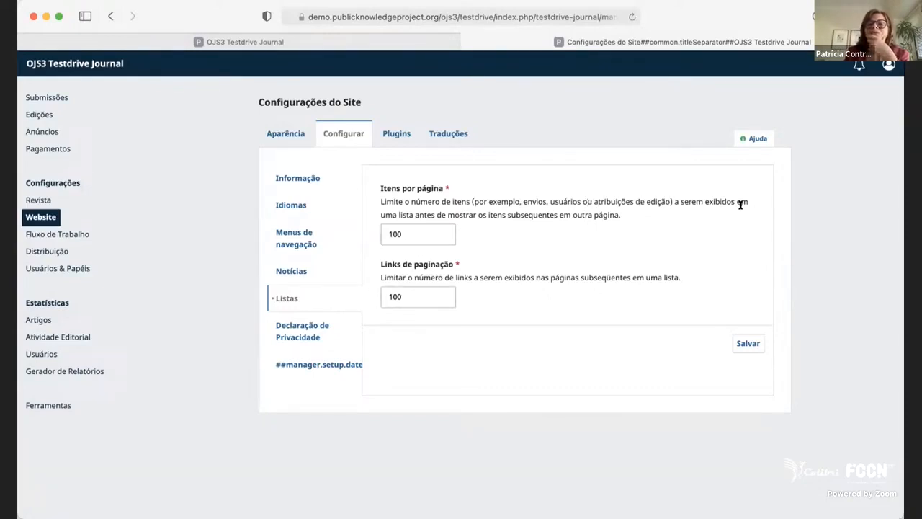
{"action": "left_click", "coordinate": [420, 237]}
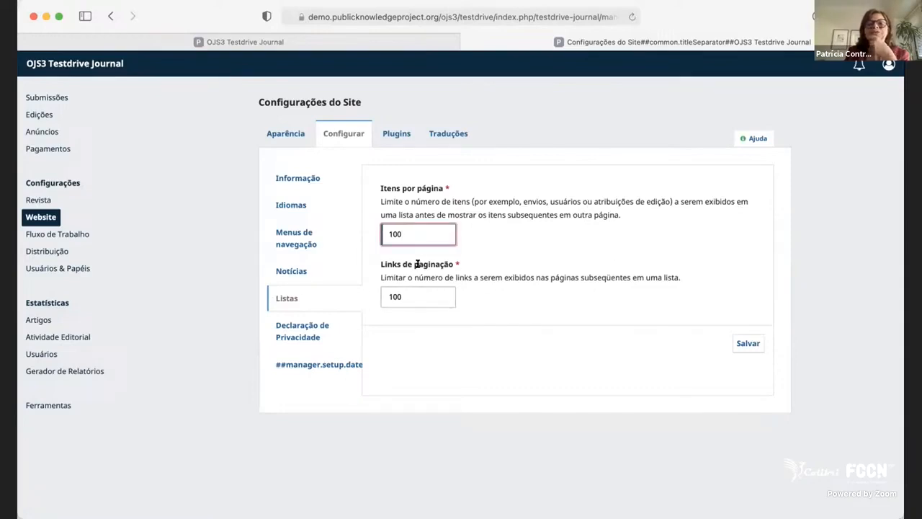
{"action": "left_click", "coordinate": [421, 298]}
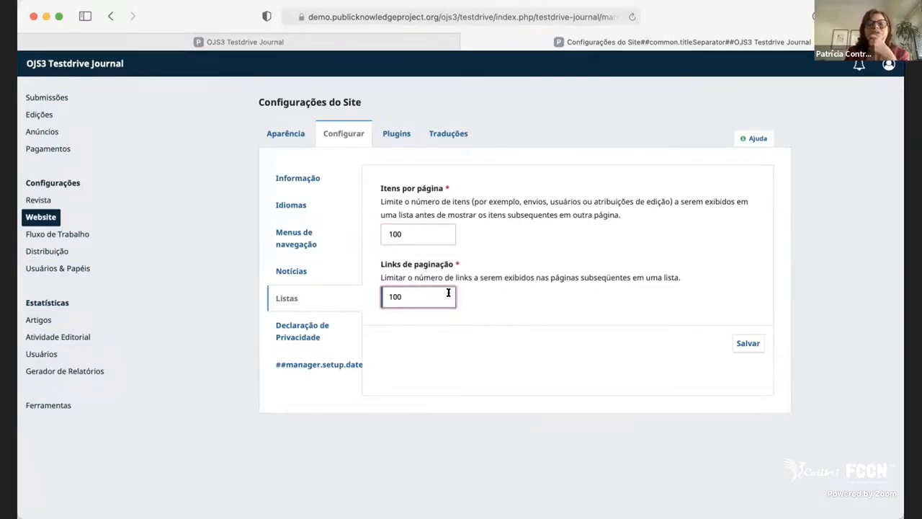
Read the privacy statement's explanation and compare its English and Português (Brasil) texts.
{"action": "left_click", "coordinate": [313, 336]}
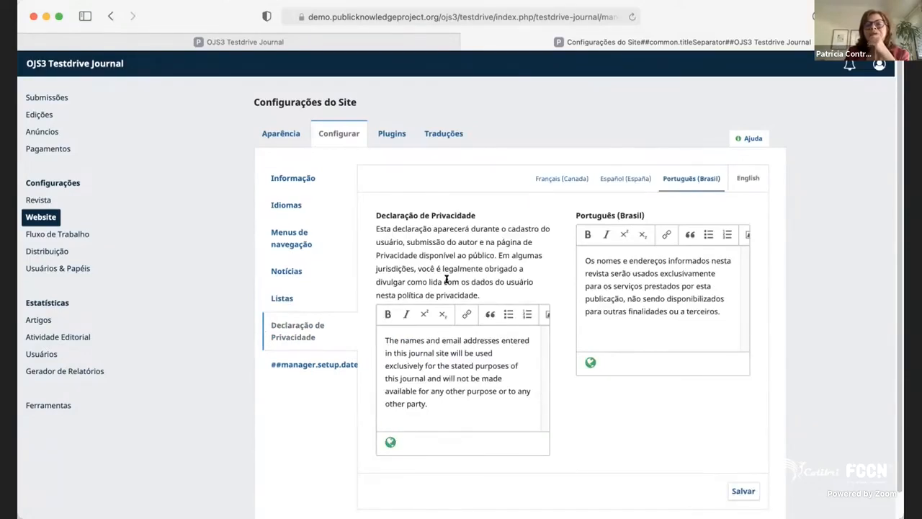
{"action": "scroll", "coordinate": [509, 359], "scroll_direction": "down", "scroll_amount": 1}
{"action": "scroll", "coordinate": [506, 362], "scroll_direction": "up", "scroll_amount": 1}
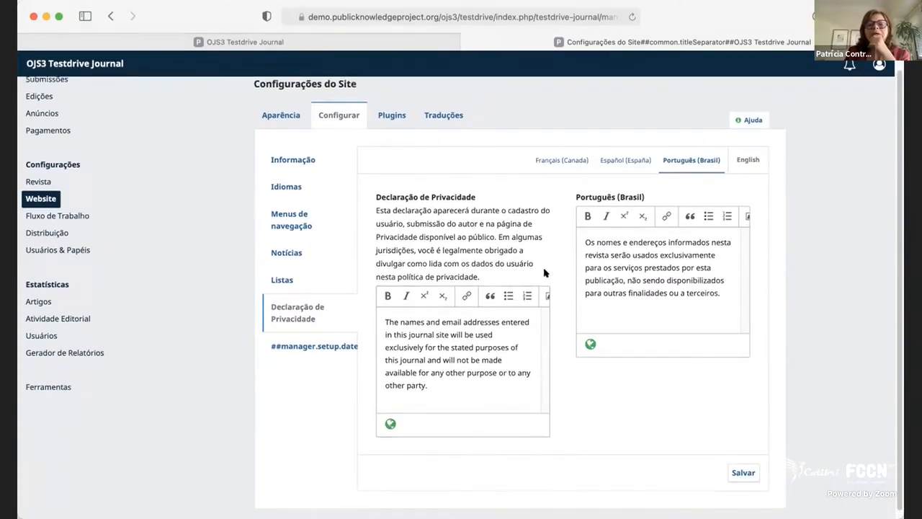
{"action": "left_click_drag", "start_coordinate": [490, 277], "coordinate": [373, 199]}
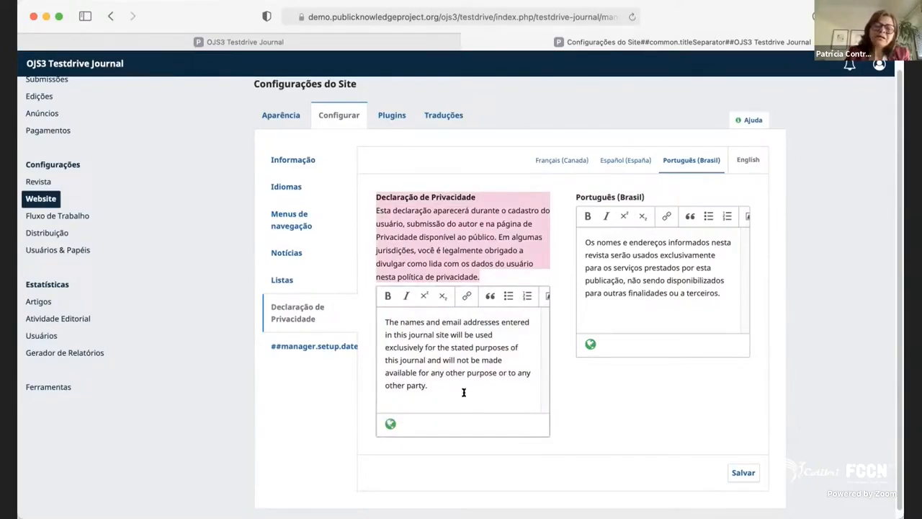
{"action": "left_click_drag", "start_coordinate": [463, 391], "coordinate": [384, 335]}
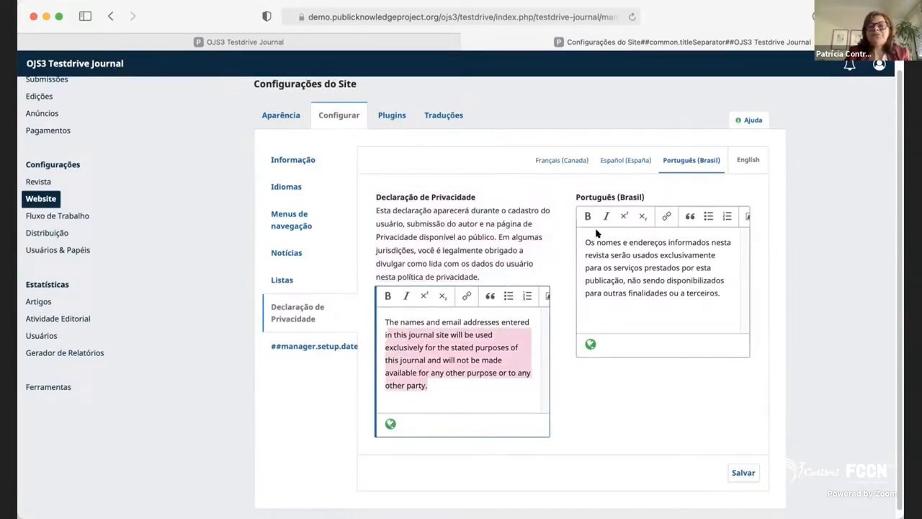
{"action": "left_click", "coordinate": [653, 293]}
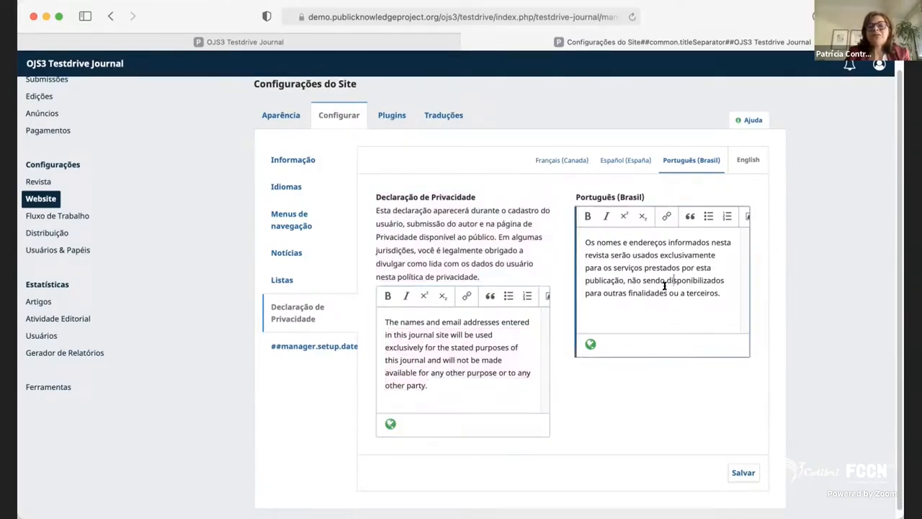
Open the website's installed plugins and skim the categories from metadata through import/export.
{"action": "left_click", "coordinate": [390, 119]}
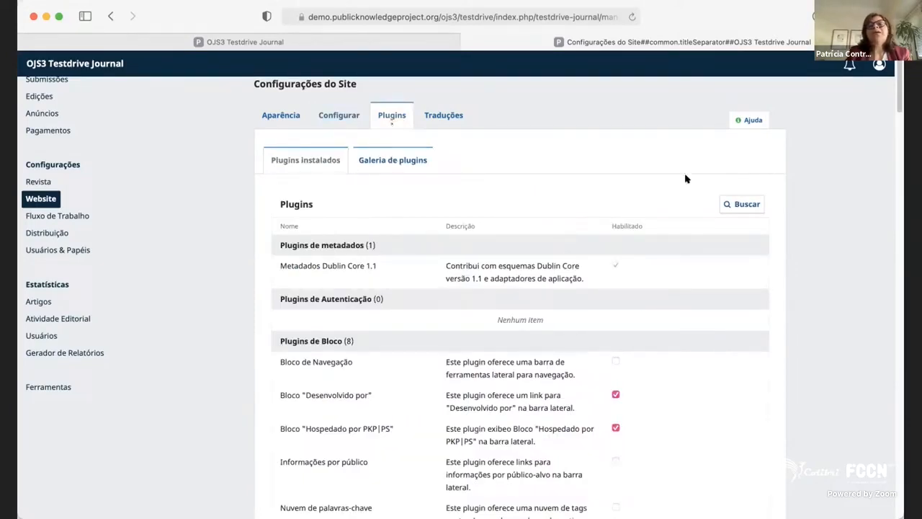
{"action": "scroll", "coordinate": [673, 317], "scroll_direction": "down", "scroll_amount": 10}
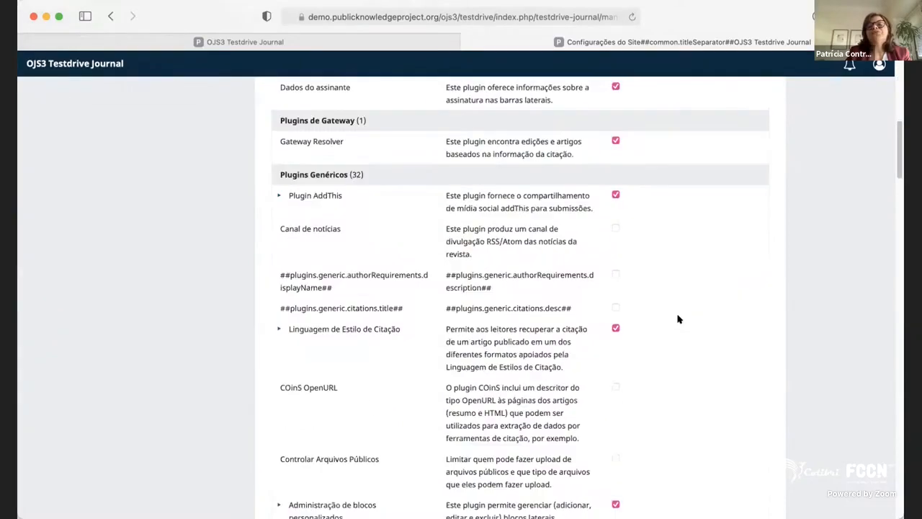
{"action": "scroll", "coordinate": [677, 319], "scroll_direction": "down", "scroll_amount": 20}
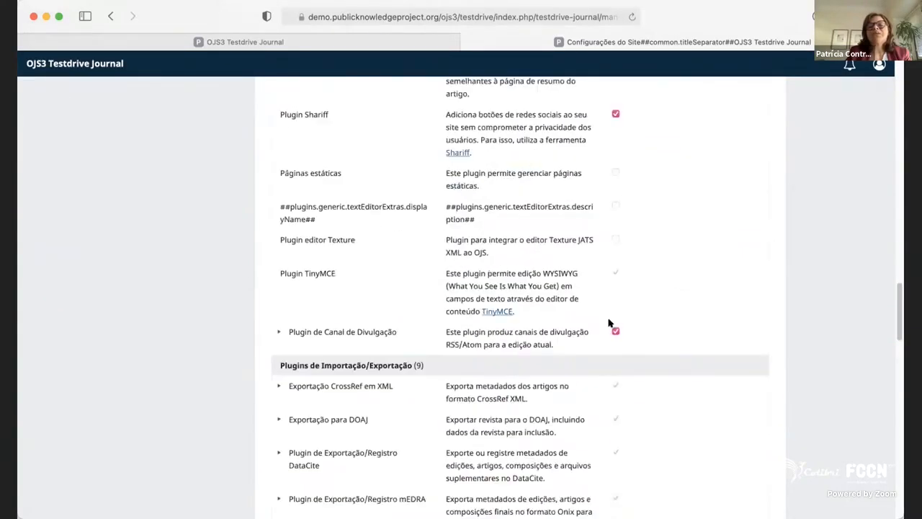
{"action": "scroll", "coordinate": [608, 323], "scroll_direction": "down", "scroll_amount": 15}
{"action": "scroll", "coordinate": [593, 336], "scroll_direction": "up", "scroll_amount": 14}
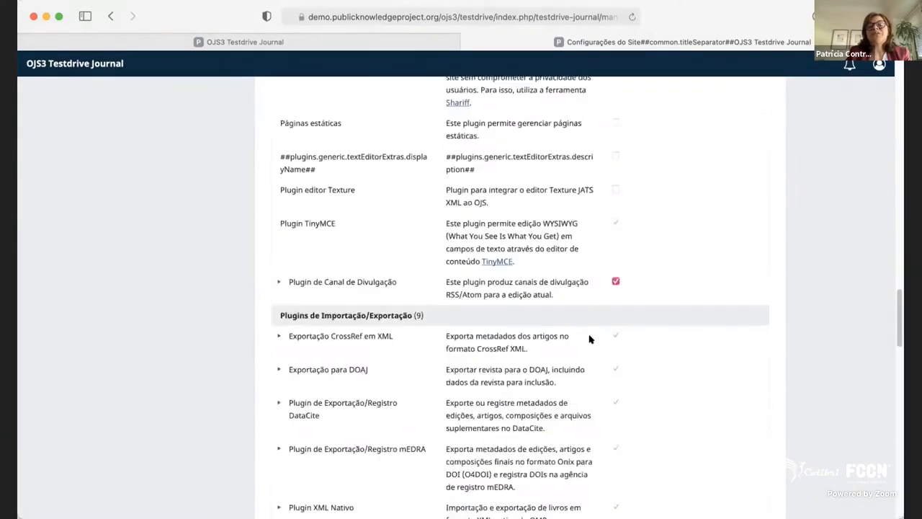
{"action": "scroll", "coordinate": [589, 337], "scroll_direction": "up", "scroll_amount": 20}
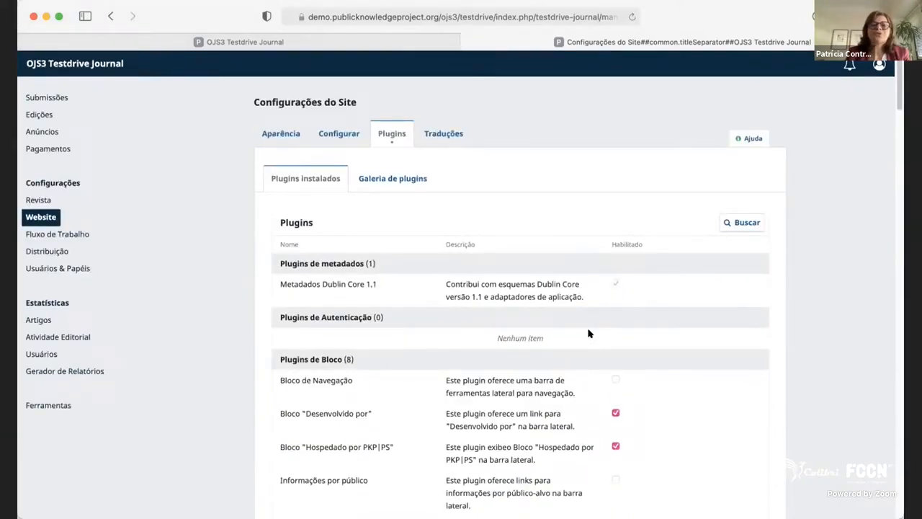
Examine the block plugins, pointing out the Alteração de idioma sidebar plugin.
{"action": "scroll", "coordinate": [591, 331], "scroll_direction": "down", "scroll_amount": 1}
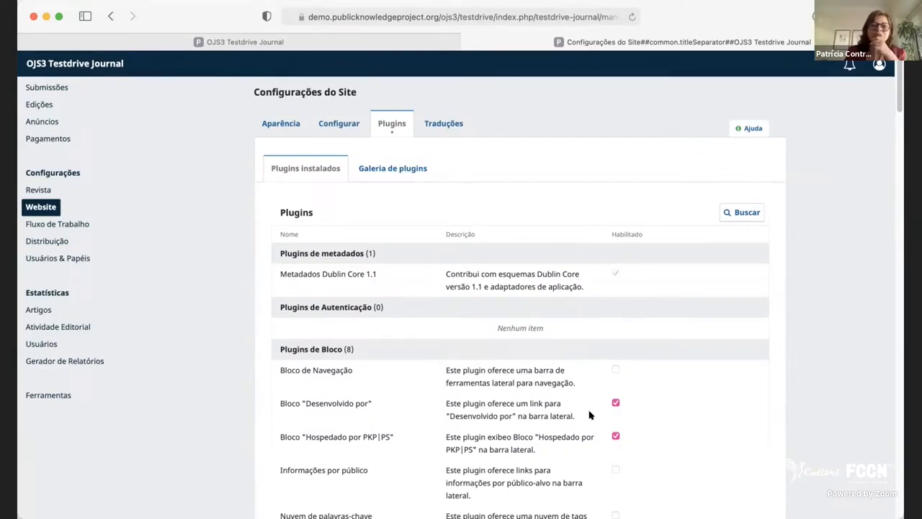
{"action": "scroll", "coordinate": [648, 422], "scroll_direction": "down", "scroll_amount": 5}
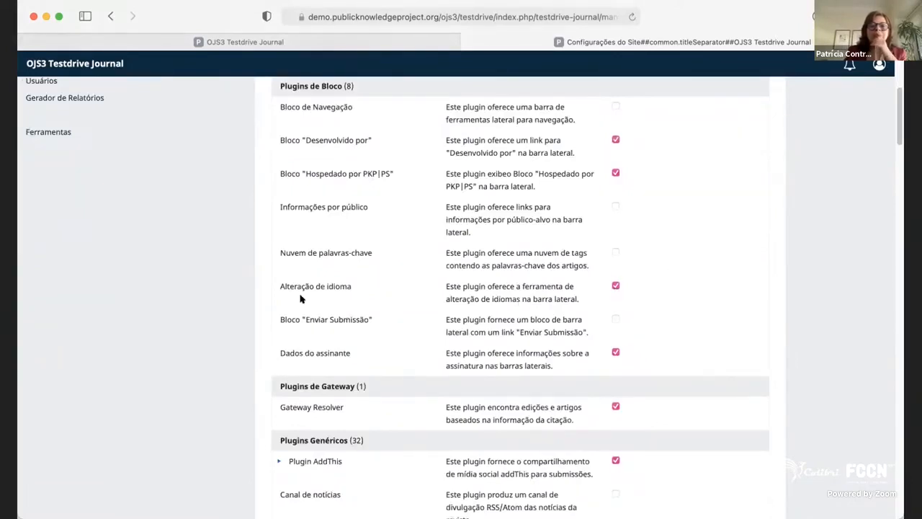
{"action": "left_click_drag", "start_coordinate": [280, 280], "coordinate": [613, 290]}
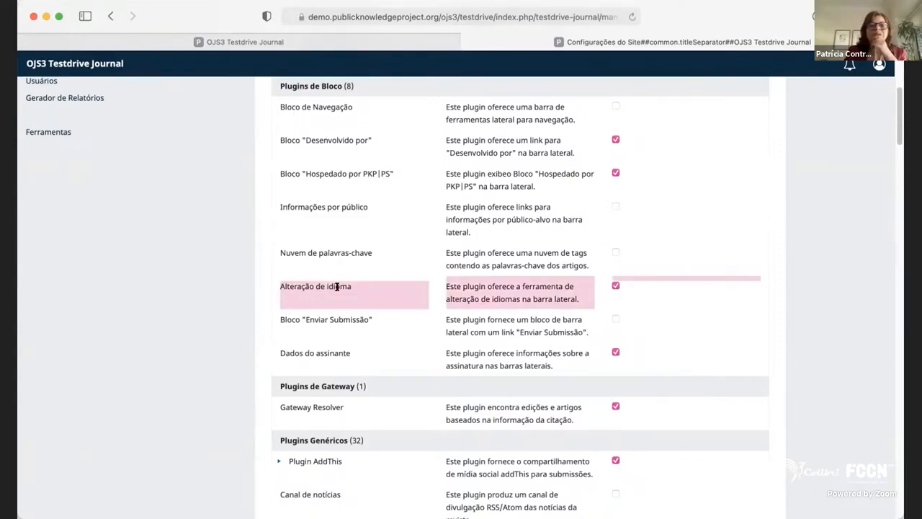
Look through the generic plugins in the installed list, pointing out the Google Analytics plugin.
{"action": "scroll", "coordinate": [330, 293], "scroll_direction": "down", "scroll_amount": 3}
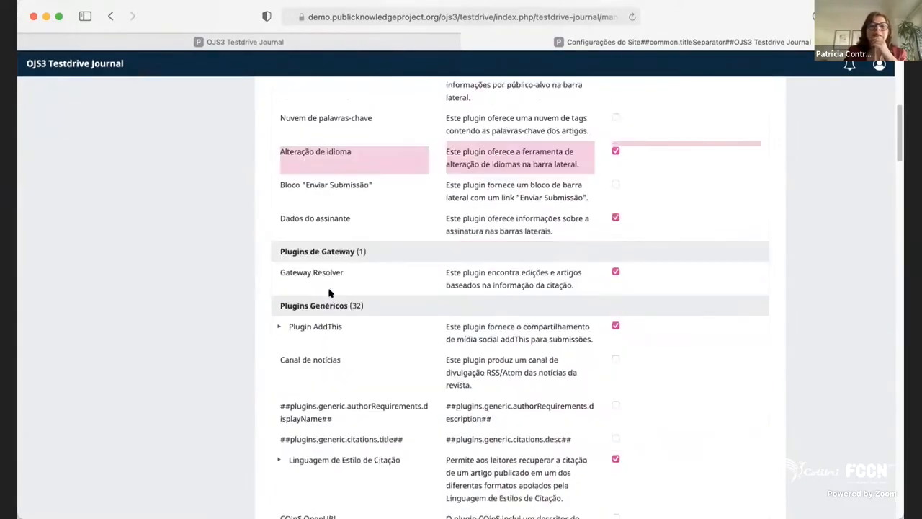
{"action": "scroll", "coordinate": [328, 374], "scroll_direction": "down", "scroll_amount": 1}
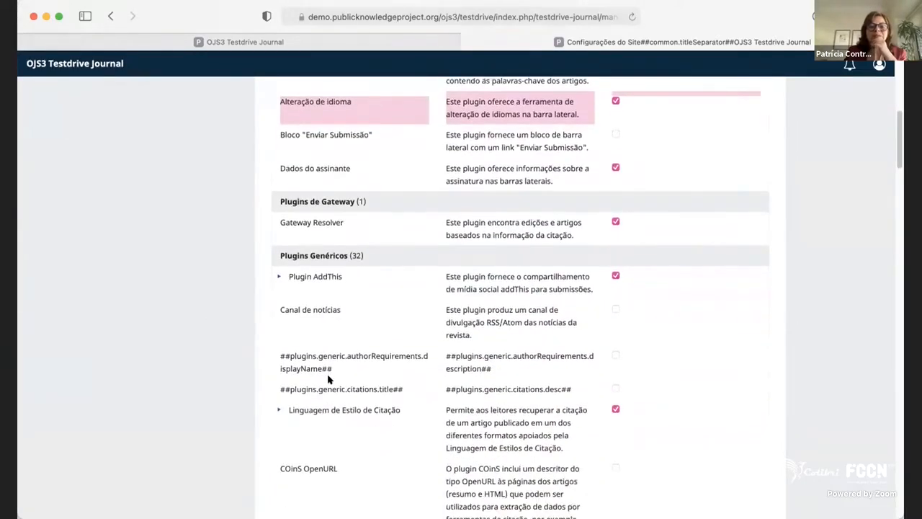
{"action": "scroll", "coordinate": [328, 379], "scroll_direction": "down", "scroll_amount": 2}
{"action": "scroll", "coordinate": [381, 411], "scroll_direction": "down", "scroll_amount": 7}
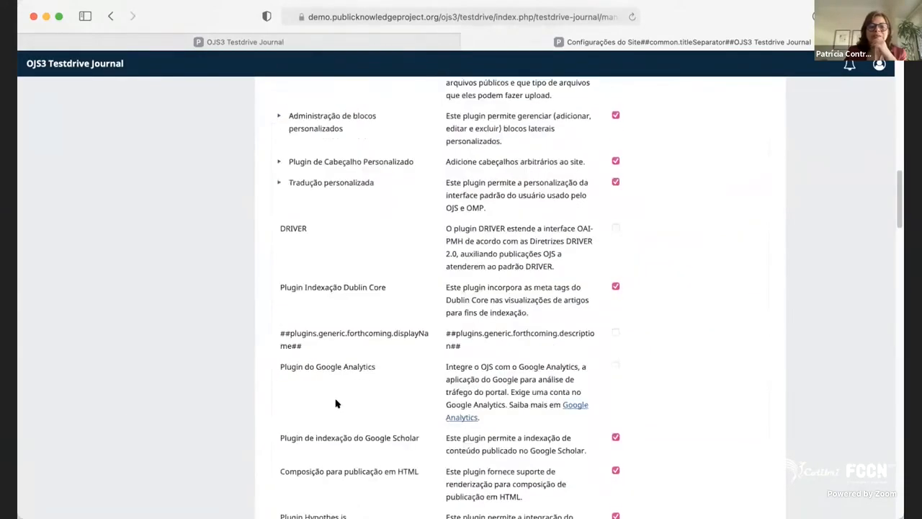
{"action": "left_click_drag", "start_coordinate": [314, 365], "coordinate": [374, 368]}
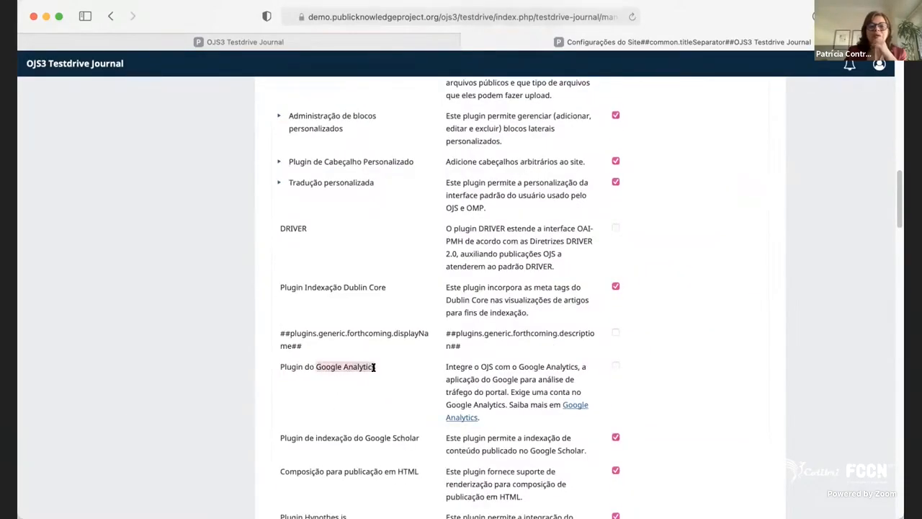
{"action": "scroll", "coordinate": [312, 417], "scroll_direction": "down", "scroll_amount": 1}
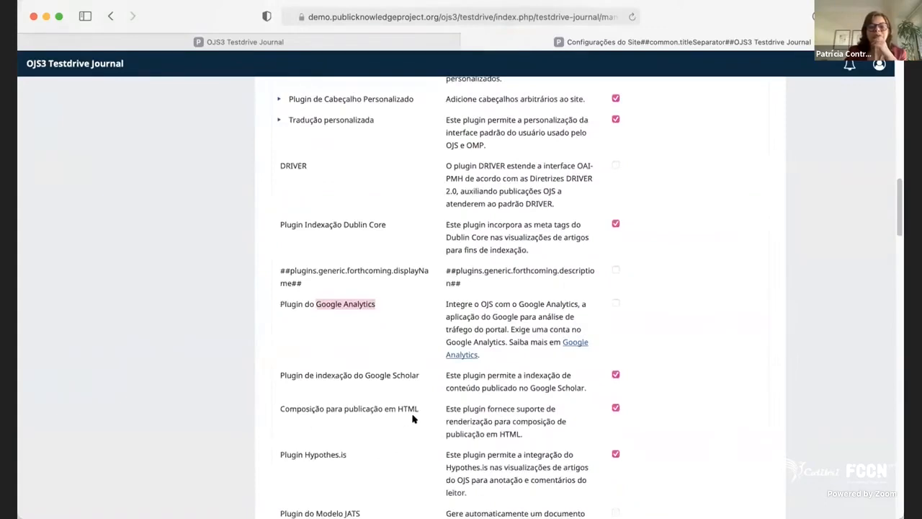
Enable the Plugin de Perfil ORCID among the generic plugins.
{"action": "scroll", "coordinate": [368, 447], "scroll_direction": "down", "scroll_amount": 2}
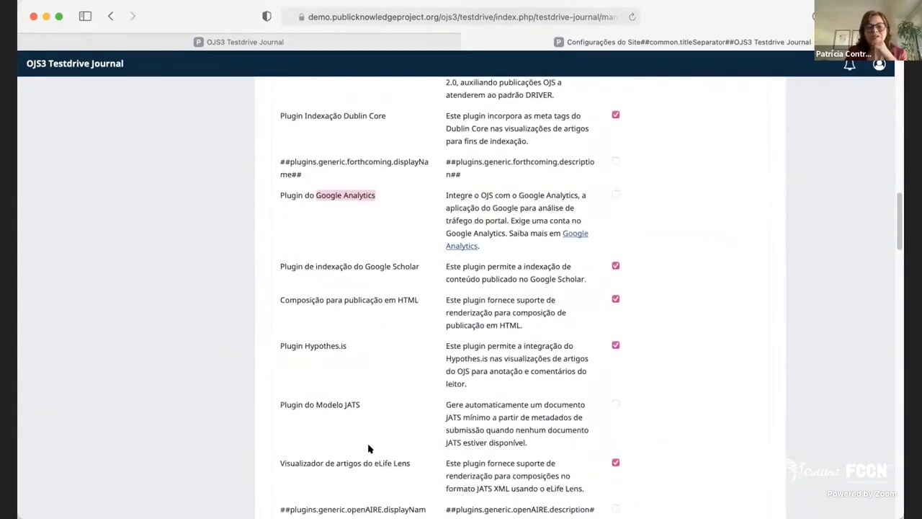
{"action": "scroll", "coordinate": [321, 393], "scroll_direction": "down", "scroll_amount": 2}
{"action": "scroll", "coordinate": [323, 428], "scroll_direction": "down", "scroll_amount": 1}
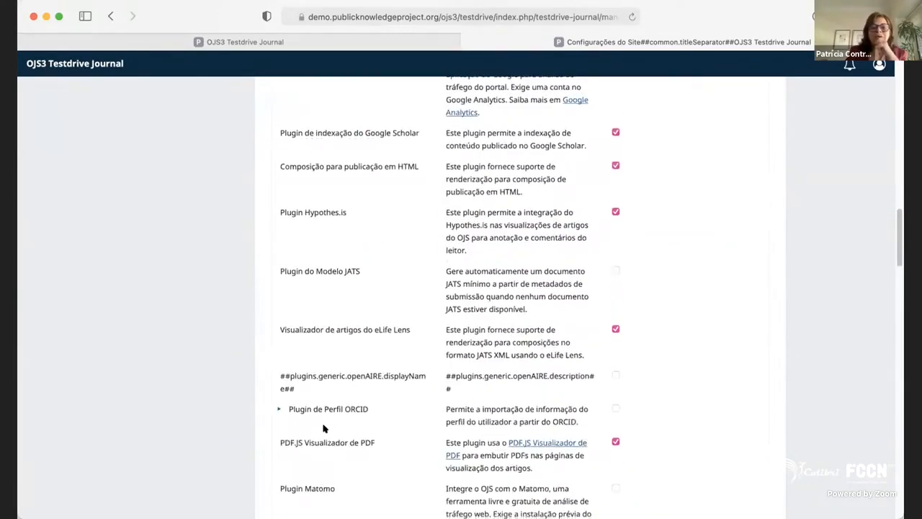
{"action": "left_click_drag", "start_coordinate": [296, 413], "coordinate": [405, 408]}
{"action": "scroll", "coordinate": [319, 461], "scroll_direction": "down", "scroll_amount": 3}
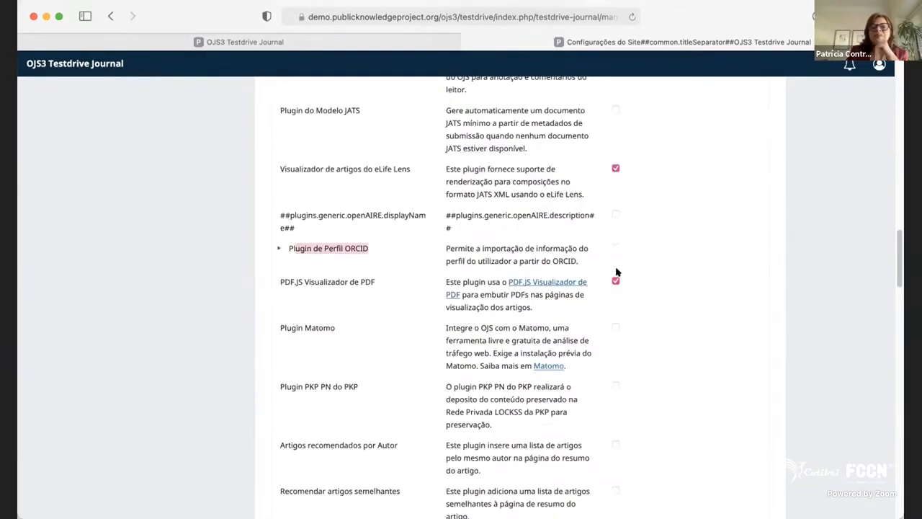
{"action": "left_click", "coordinate": [614, 249]}
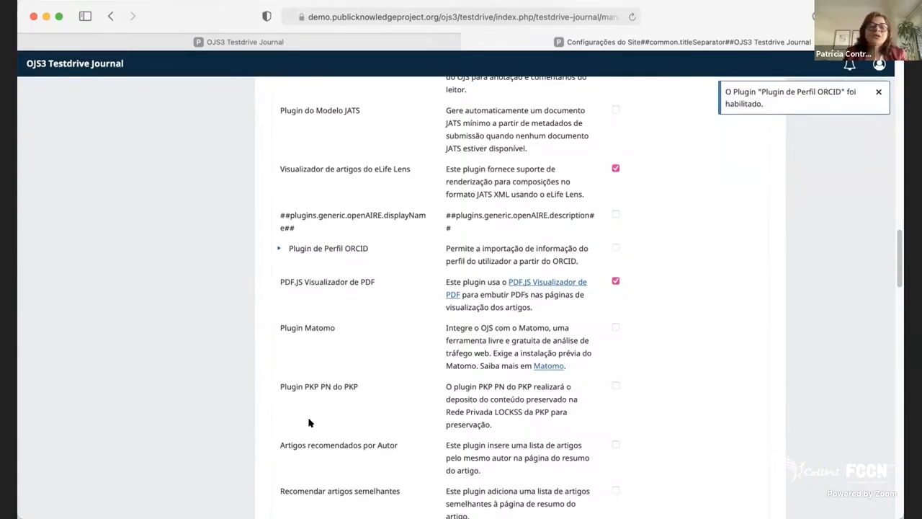
Examine the import/export plugins, from the CrossRef, DOAJ and DataCite exports to Submissão rápida.
{"action": "scroll", "coordinate": [308, 422], "scroll_direction": "down", "scroll_amount": 2}
{"action": "scroll", "coordinate": [306, 422], "scroll_direction": "down", "scroll_amount": 5}
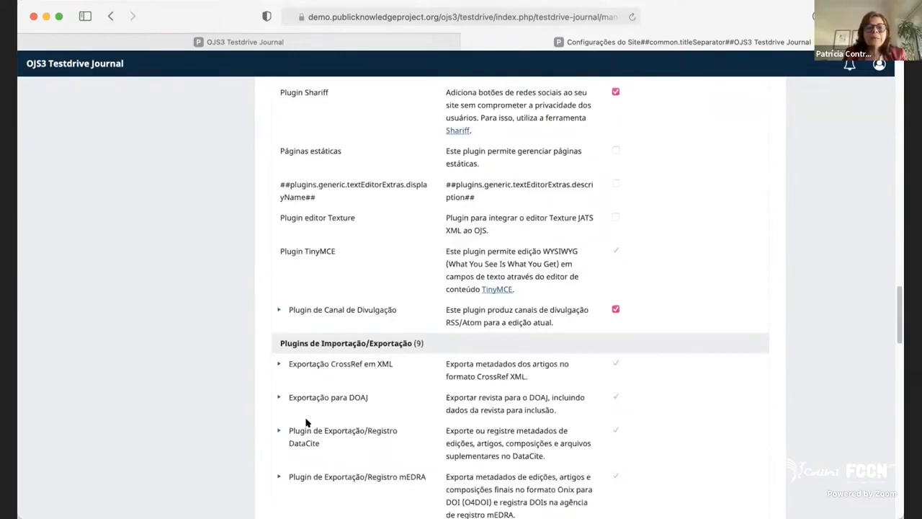
{"action": "scroll", "coordinate": [306, 422], "scroll_direction": "down", "scroll_amount": 1}
{"action": "scroll", "coordinate": [302, 404], "scroll_direction": "down", "scroll_amount": 2}
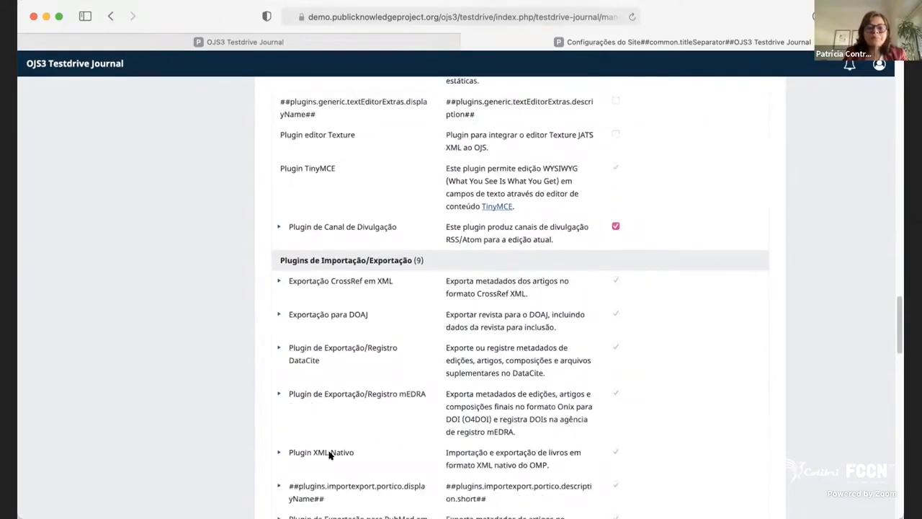
{"action": "scroll", "coordinate": [307, 400], "scroll_direction": "down", "scroll_amount": 1}
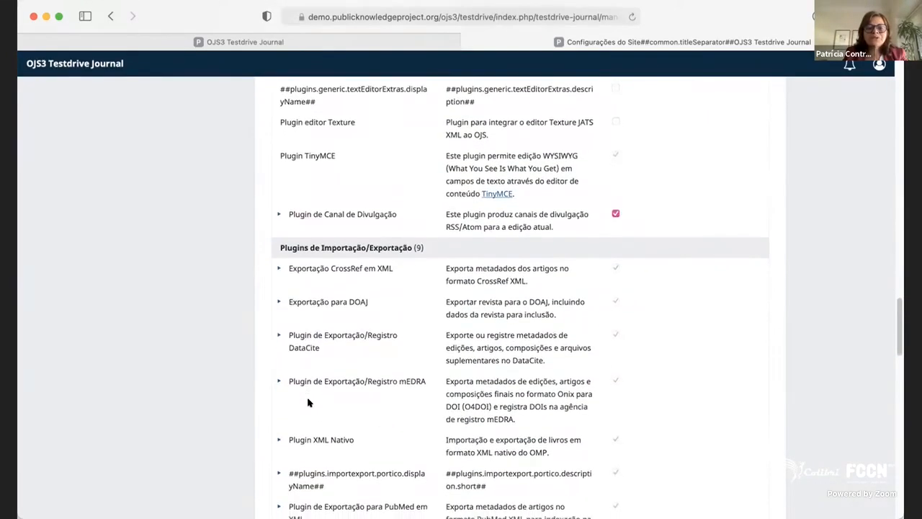
{"action": "scroll", "coordinate": [308, 404], "scroll_direction": "down", "scroll_amount": 1}
{"action": "scroll", "coordinate": [312, 412], "scroll_direction": "down", "scroll_amount": 1}
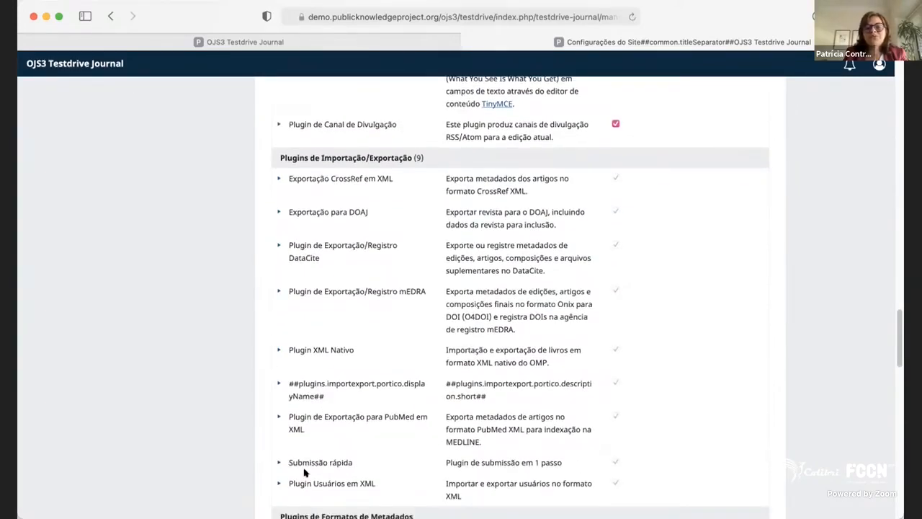
{"action": "scroll", "coordinate": [566, 453], "scroll_direction": "down", "scroll_amount": 5}
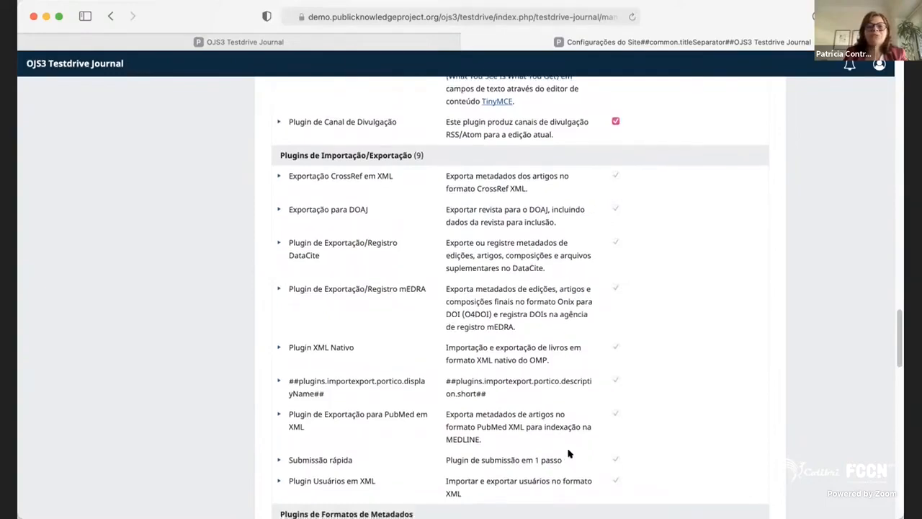
Skim the remaining installed plugins, covering OAI metadata formats, payment methods, reports and visual themes.
{"action": "scroll", "coordinate": [555, 445], "scroll_direction": "down", "scroll_amount": 1}
{"action": "scroll", "coordinate": [552, 443], "scroll_direction": "down", "scroll_amount": 10}
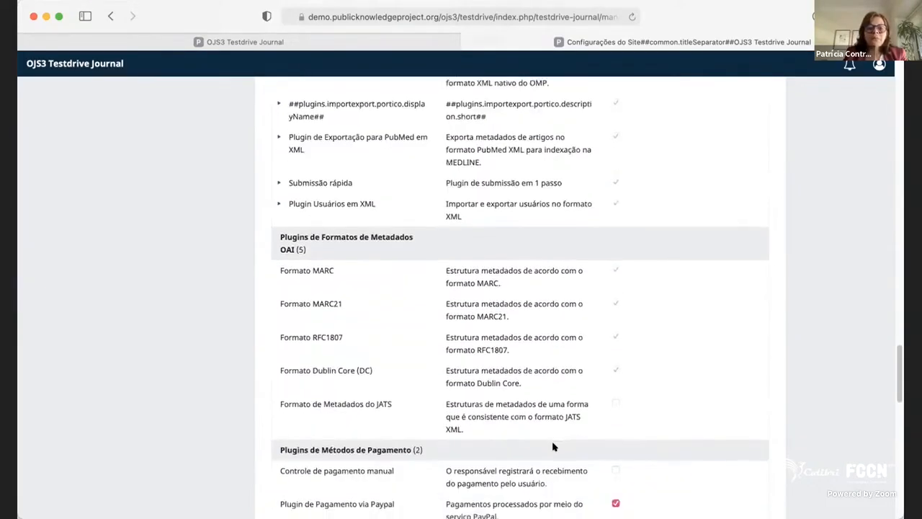
{"action": "scroll", "coordinate": [552, 441], "scroll_direction": "down", "scroll_amount": 5}
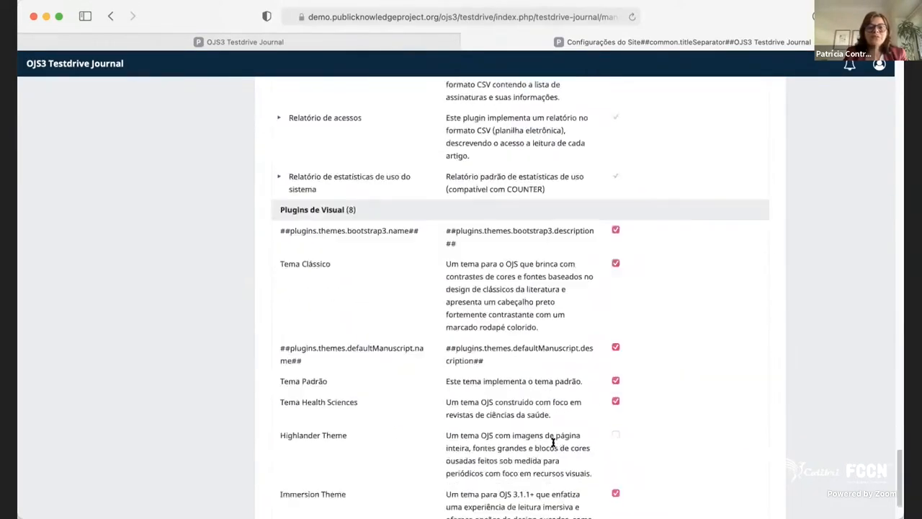
Show the plugin gallery and the website's list of translation files.
{"action": "scroll", "coordinate": [576, 310], "scroll_direction": "up", "scroll_amount": 20}
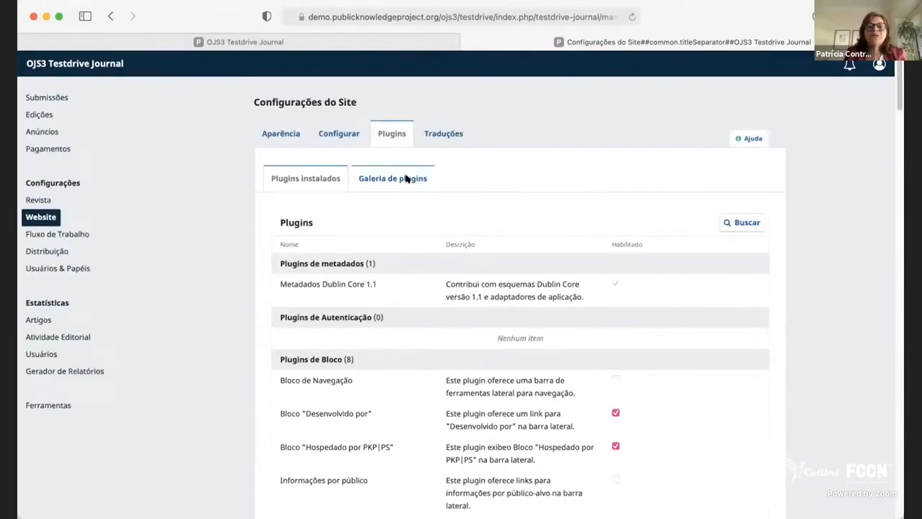
{"action": "left_click", "coordinate": [407, 179]}
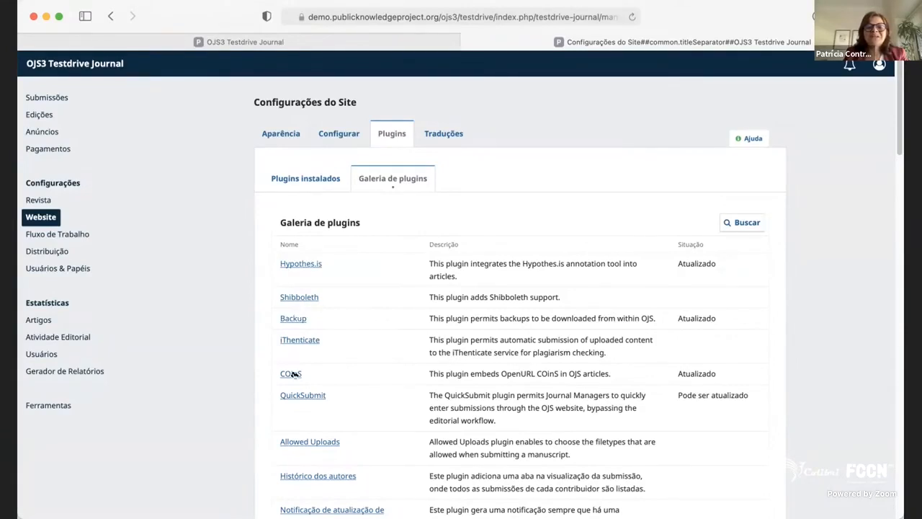
{"action": "left_click", "coordinate": [450, 136]}
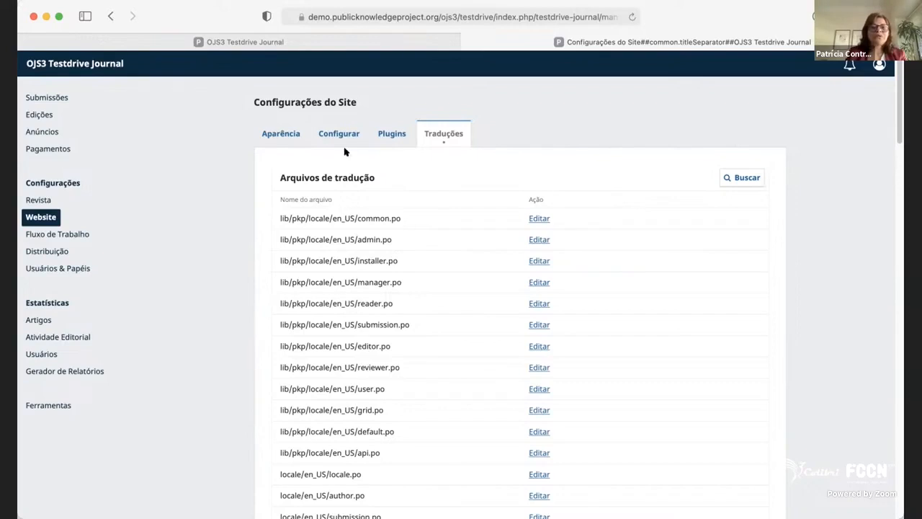
Open the workflow's submission metadata settings and review the fields from Cobertura to Palavras-chave.
{"action": "left_click", "coordinate": [58, 235]}
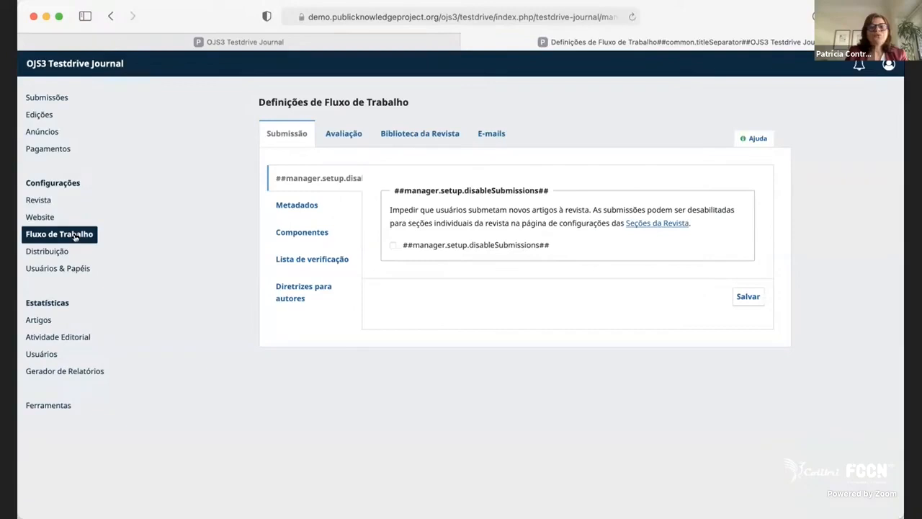
{"action": "left_click", "coordinate": [291, 208]}
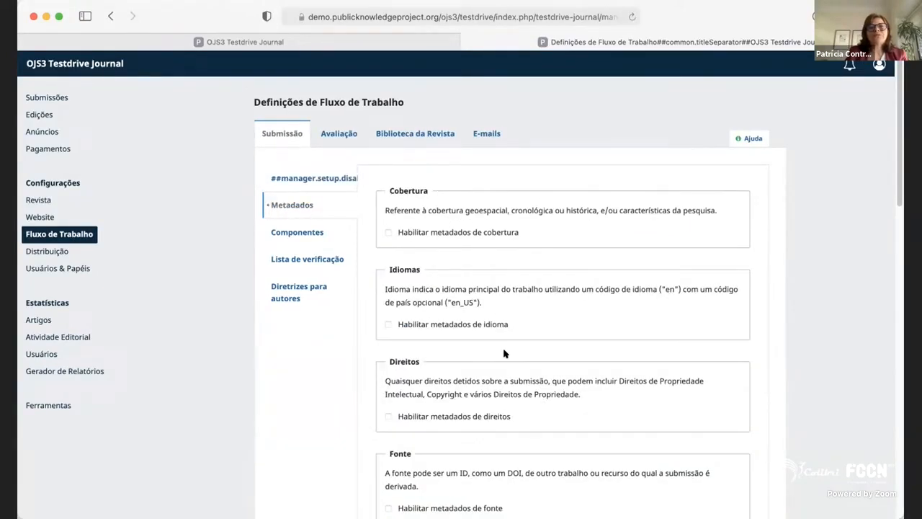
{"action": "scroll", "coordinate": [504, 353], "scroll_direction": "down", "scroll_amount": 2}
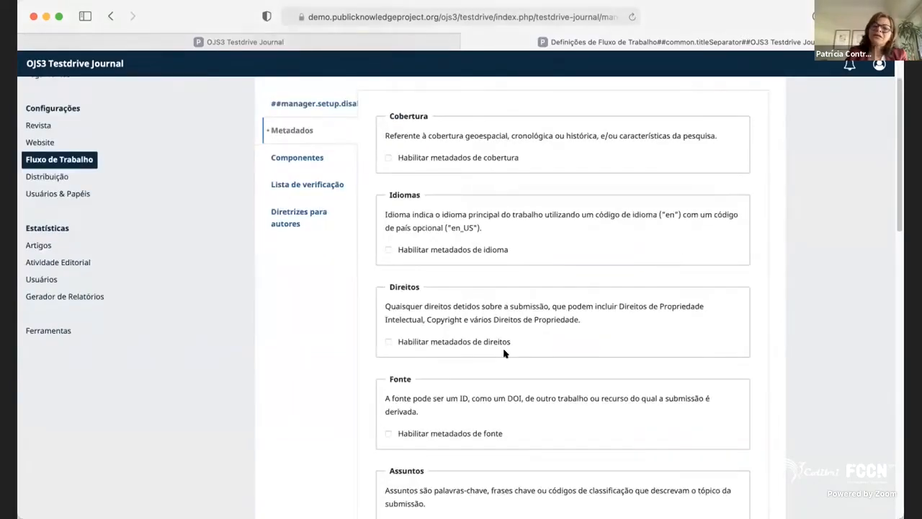
{"action": "scroll", "coordinate": [504, 353], "scroll_direction": "down", "scroll_amount": 5}
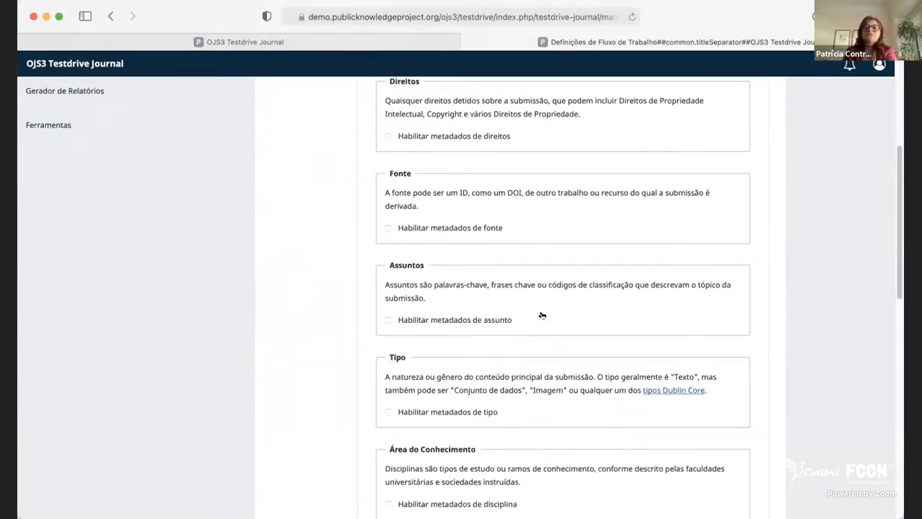
{"action": "scroll", "coordinate": [519, 288], "scroll_direction": "up", "scroll_amount": 5}
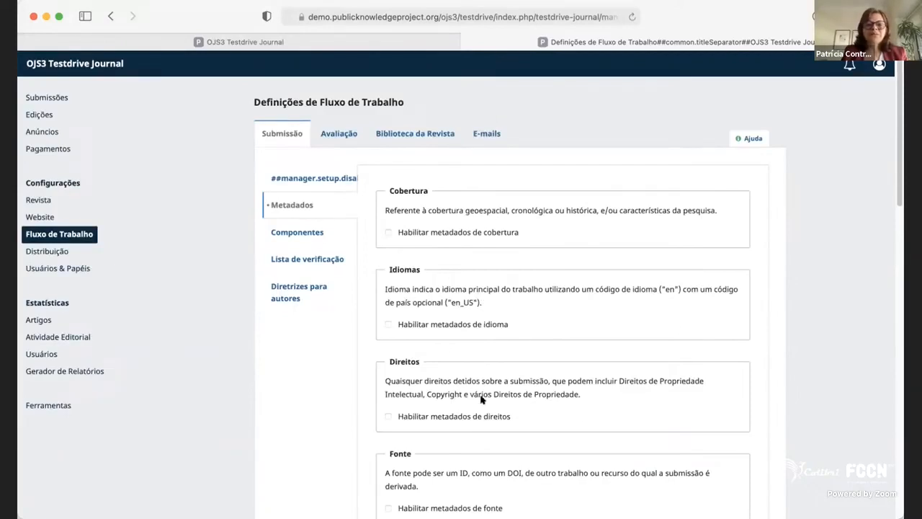
{"action": "scroll", "coordinate": [493, 444], "scroll_direction": "down", "scroll_amount": 5}
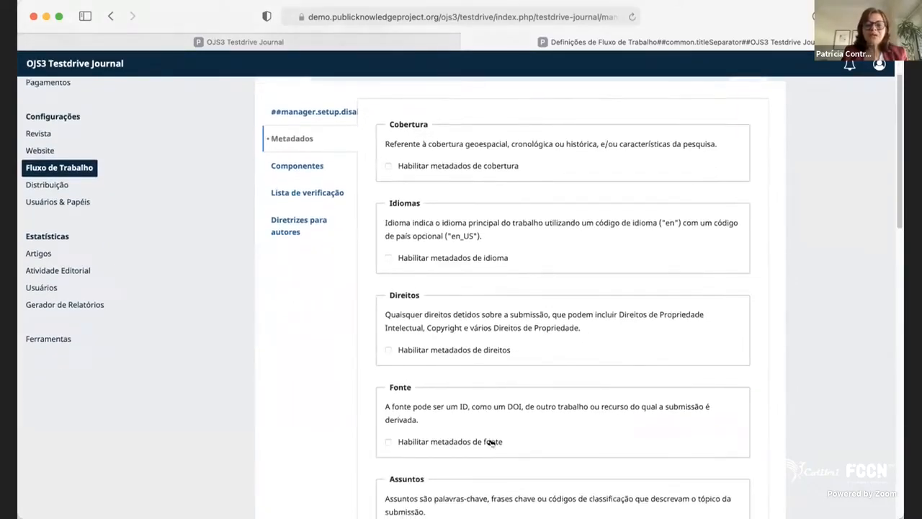
{"action": "scroll", "coordinate": [493, 442], "scroll_direction": "down", "scroll_amount": 5}
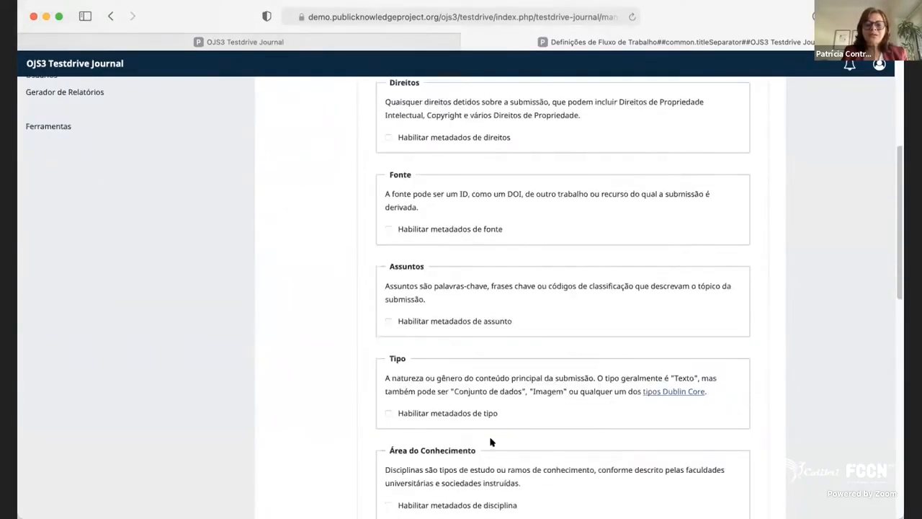
{"action": "scroll", "coordinate": [490, 437], "scroll_direction": "down", "scroll_amount": 1}
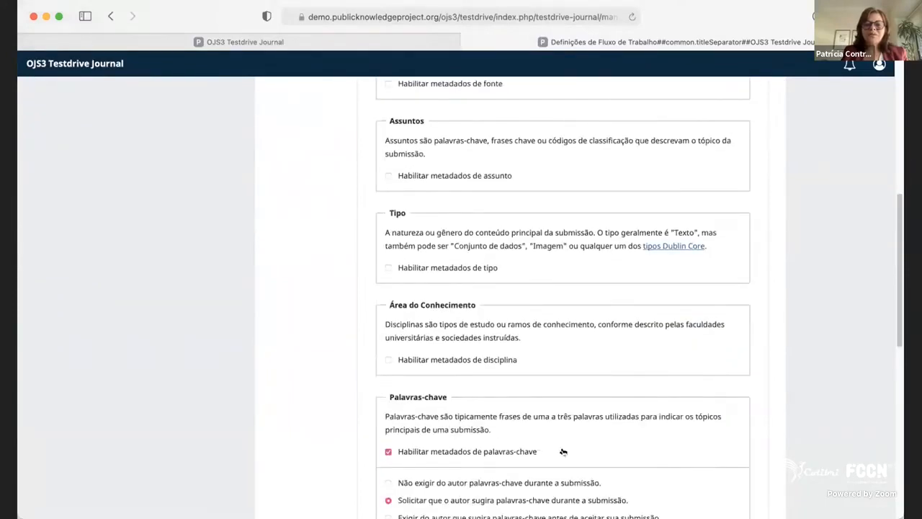
Turn off Habilitar metadados de palavras-chave in the submission metadata settings.
{"action": "left_click_drag", "start_coordinate": [559, 450], "coordinate": [397, 445]}
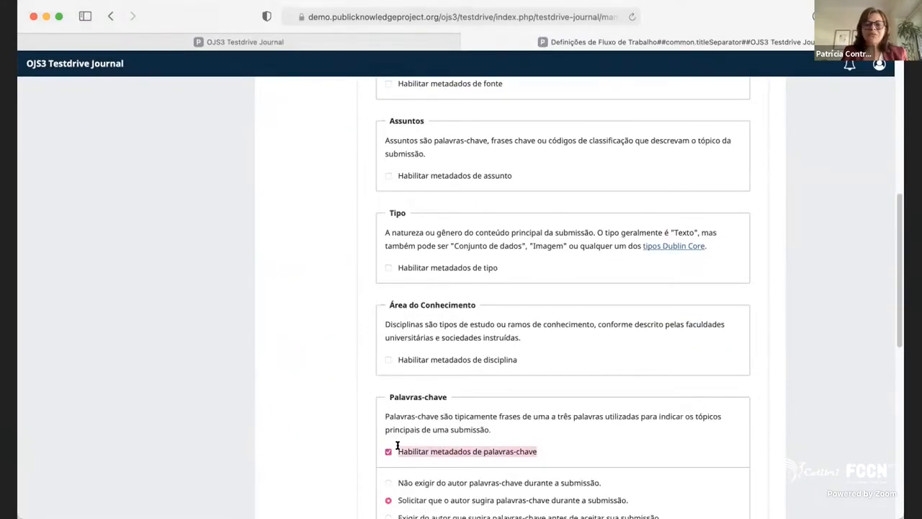
{"action": "left_click", "coordinate": [397, 448]}
{"action": "scroll", "coordinate": [531, 418], "scroll_direction": "down", "scroll_amount": 6}
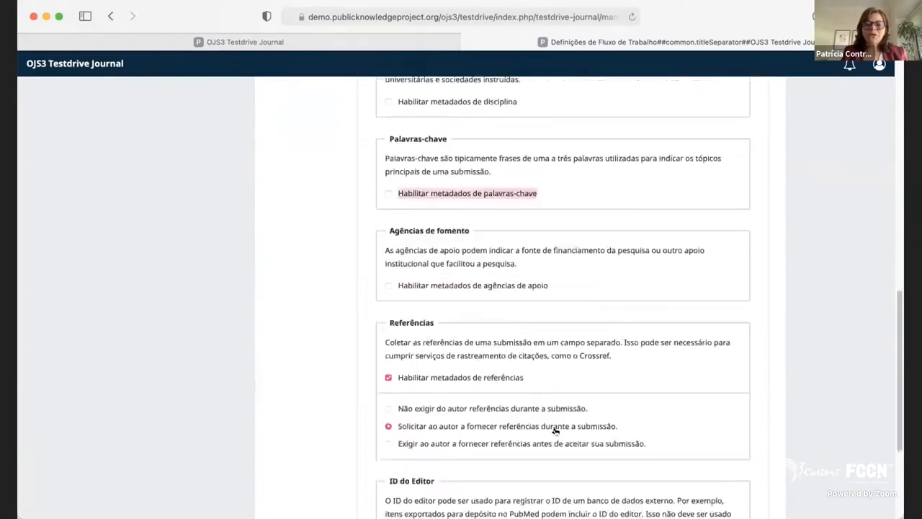
Enable supporting agency metadata and choose to ask authors to declare any supporting agencies during submission.
{"action": "scroll", "coordinate": [555, 431], "scroll_direction": "down", "scroll_amount": 4}
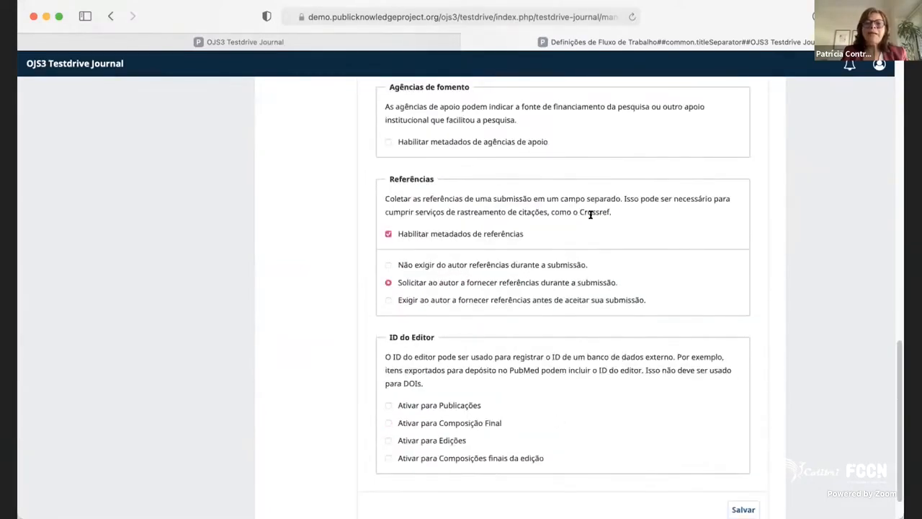
{"action": "left_click_drag", "start_coordinate": [534, 241], "coordinate": [383, 232]}
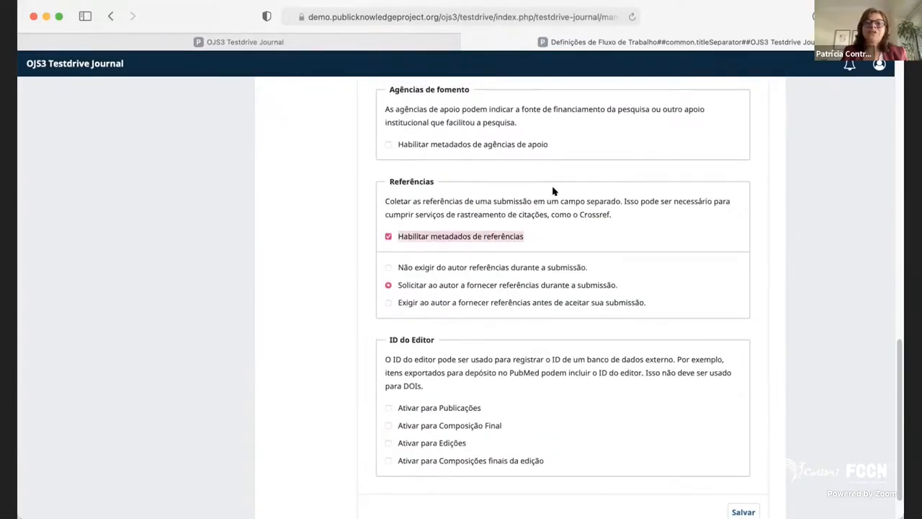
{"action": "scroll", "coordinate": [553, 190], "scroll_direction": "up", "scroll_amount": 1}
{"action": "left_click_drag", "start_coordinate": [566, 160], "coordinate": [449, 159]}
{"action": "left_click", "coordinate": [388, 161]}
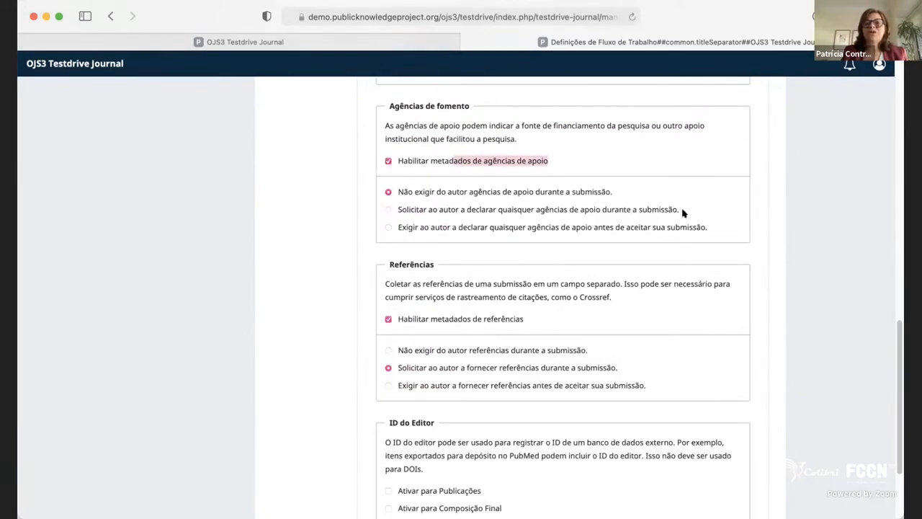
{"action": "left_click", "coordinate": [474, 212]}
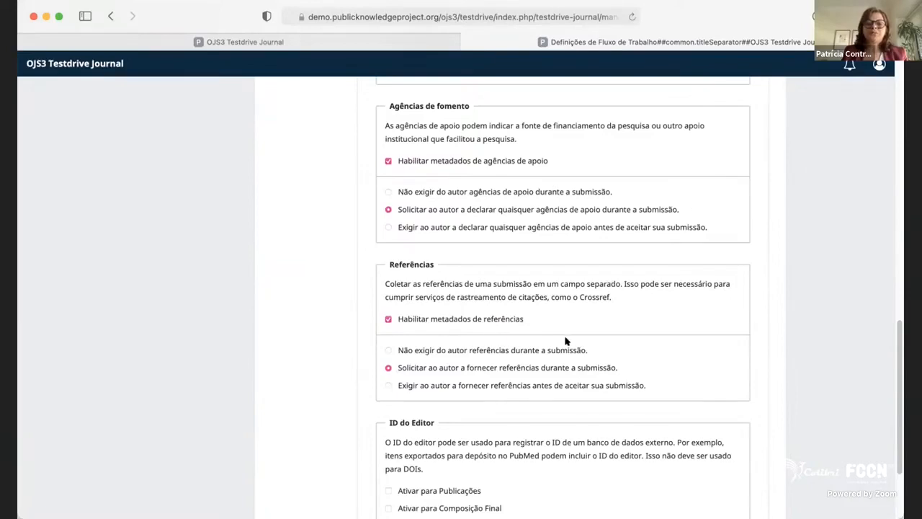
Look over the Referências and ID do Editor options in the submission metadata settings.
{"action": "scroll", "coordinate": [572, 430], "scroll_direction": "down", "scroll_amount": 4}
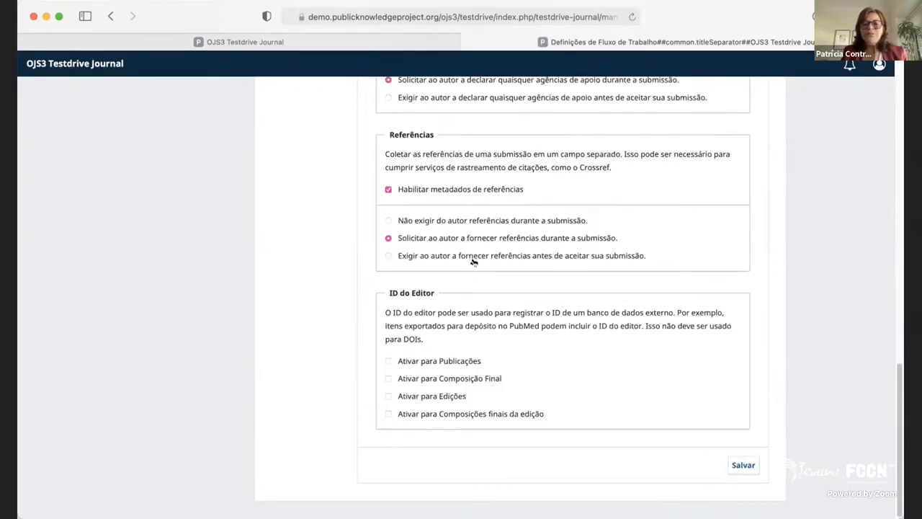
{"action": "scroll", "coordinate": [473, 262], "scroll_direction": "up", "scroll_amount": 1}
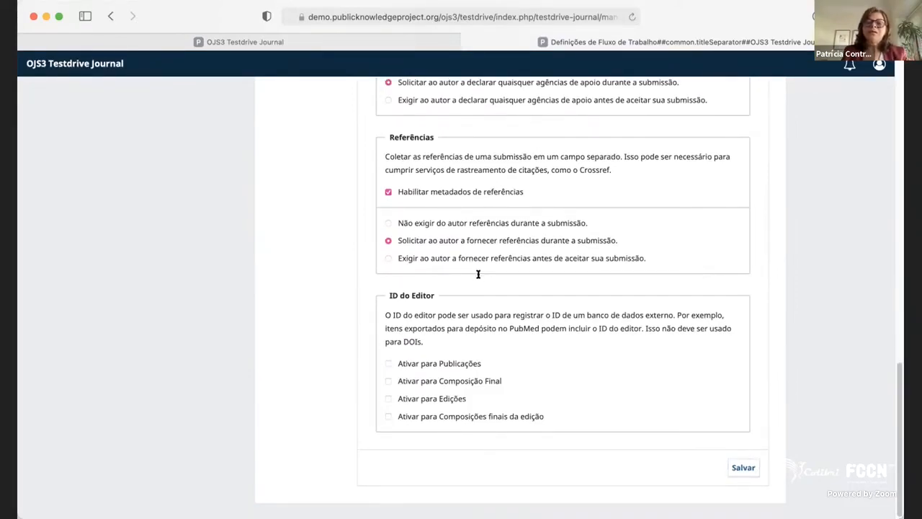
Save the changes to the workflow's submission metadata settings.
{"action": "left_click", "coordinate": [744, 469]}
{"action": "scroll", "coordinate": [548, 391], "scroll_direction": "up", "scroll_amount": 10}
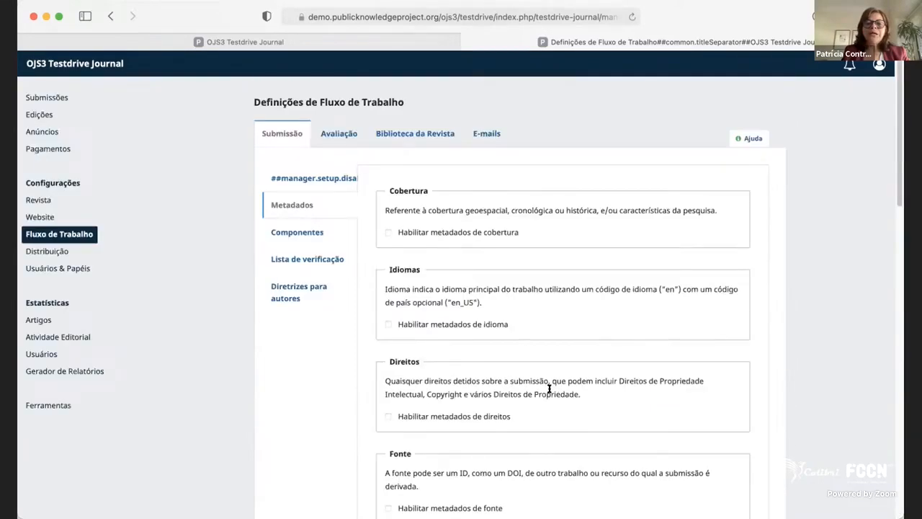
{"action": "scroll", "coordinate": [548, 393], "scroll_direction": "down", "scroll_amount": 10}
{"action": "left_click", "coordinate": [743, 465]}
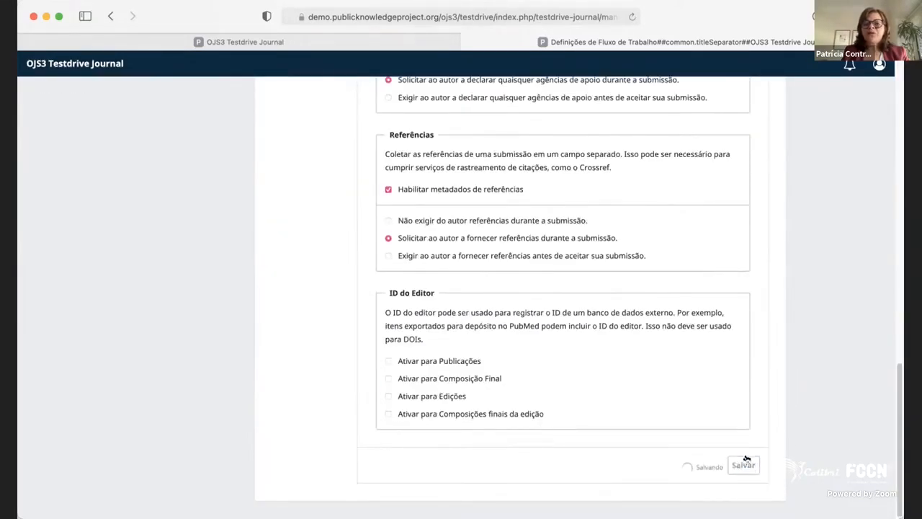
{"action": "scroll", "coordinate": [216, 307], "scroll_direction": "up", "scroll_amount": 15}
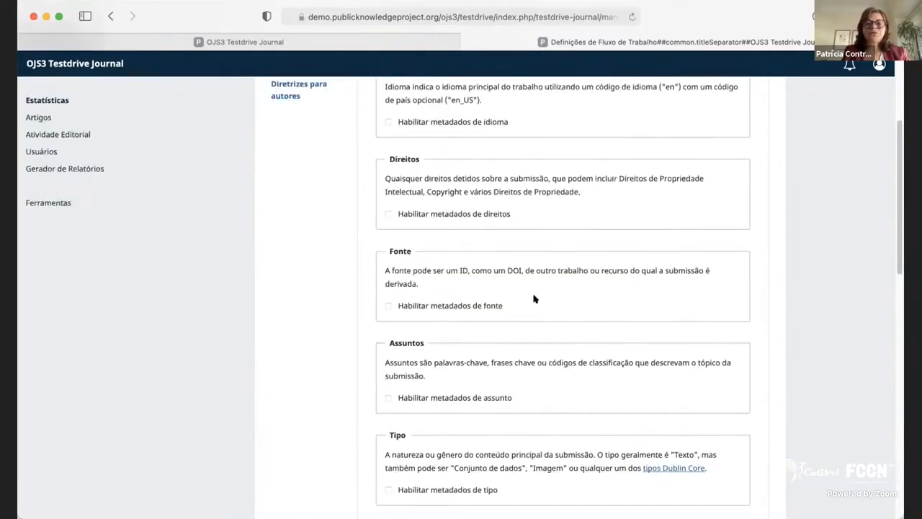
Open the submission component settings and delete the Research Instrument component.
{"action": "scroll", "coordinate": [539, 305], "scroll_direction": "up", "scroll_amount": 5}
{"action": "left_click", "coordinate": [296, 211]}
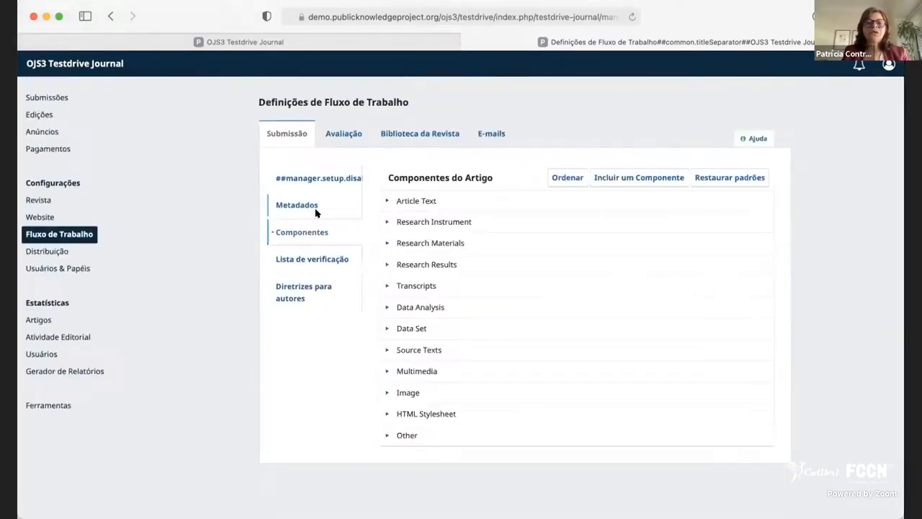
{"action": "left_click", "coordinate": [385, 201]}
{"action": "left_click", "coordinate": [384, 202]}
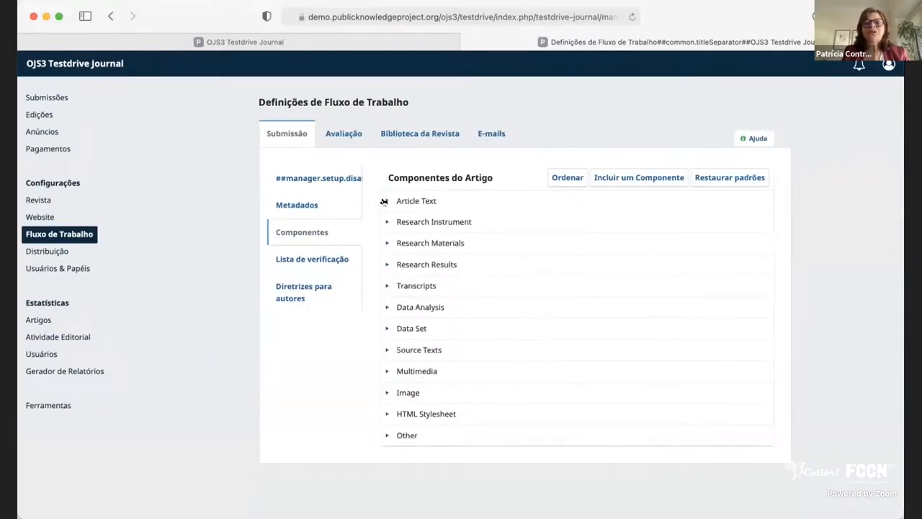
{"action": "left_click", "coordinate": [384, 201]}
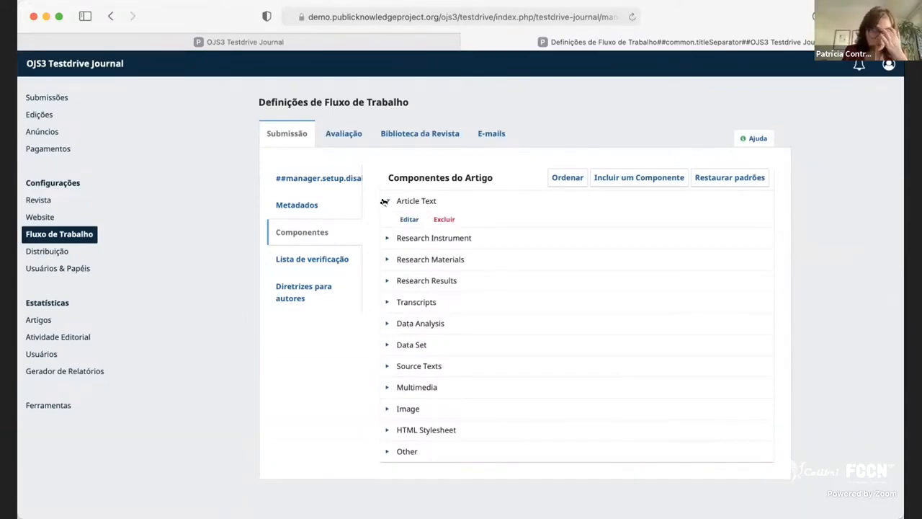
{"action": "left_click", "coordinate": [387, 239]}
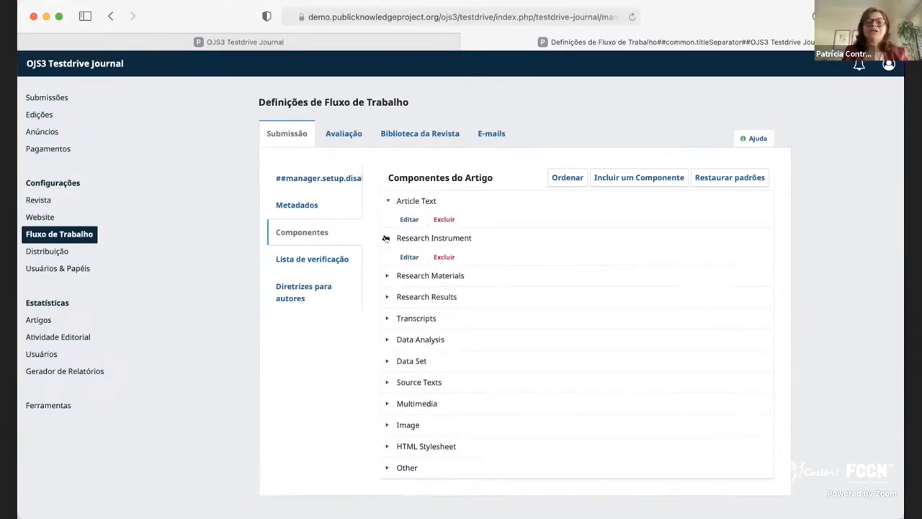
{"action": "left_click", "coordinate": [440, 257]}
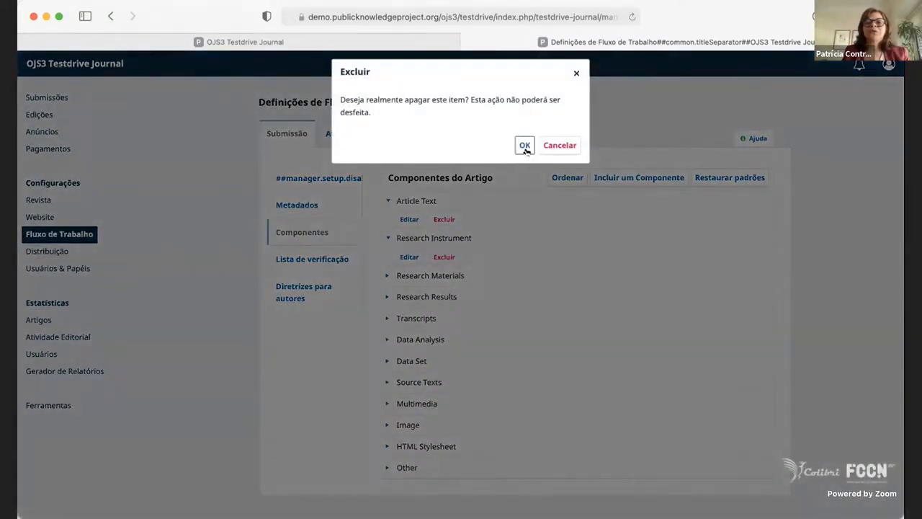
{"action": "left_click", "coordinate": [534, 146]}
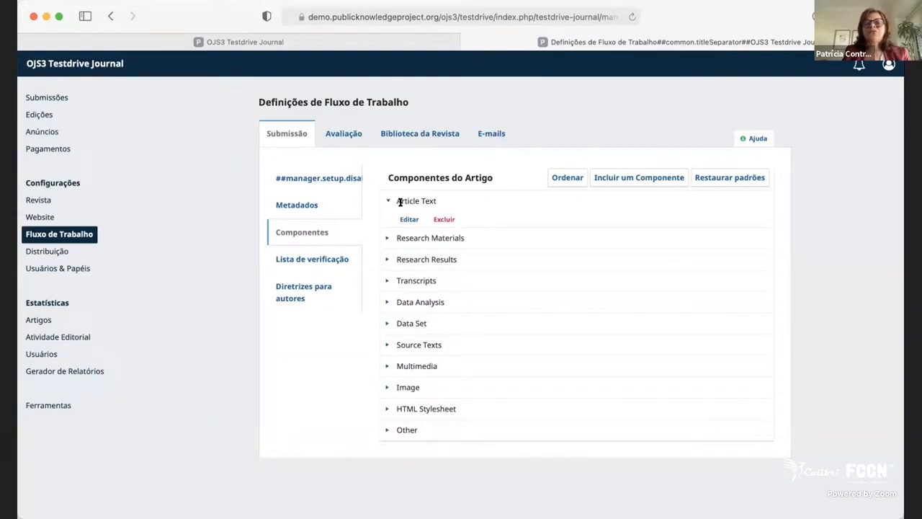
Delete the Research Results component from the article components list.
{"action": "left_click_drag", "start_coordinate": [401, 202], "coordinate": [454, 198]}
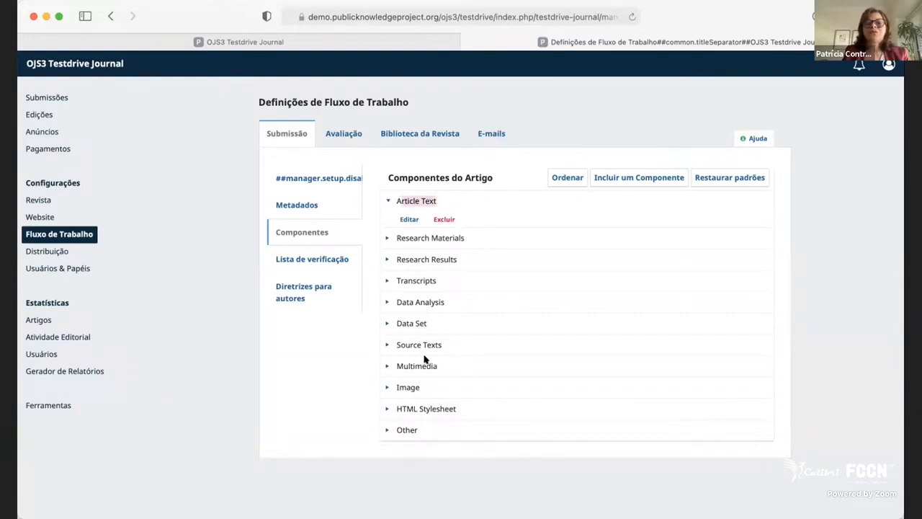
{"action": "left_click_drag", "start_coordinate": [450, 367], "coordinate": [399, 369]}
{"action": "double_click", "coordinate": [399, 368]}
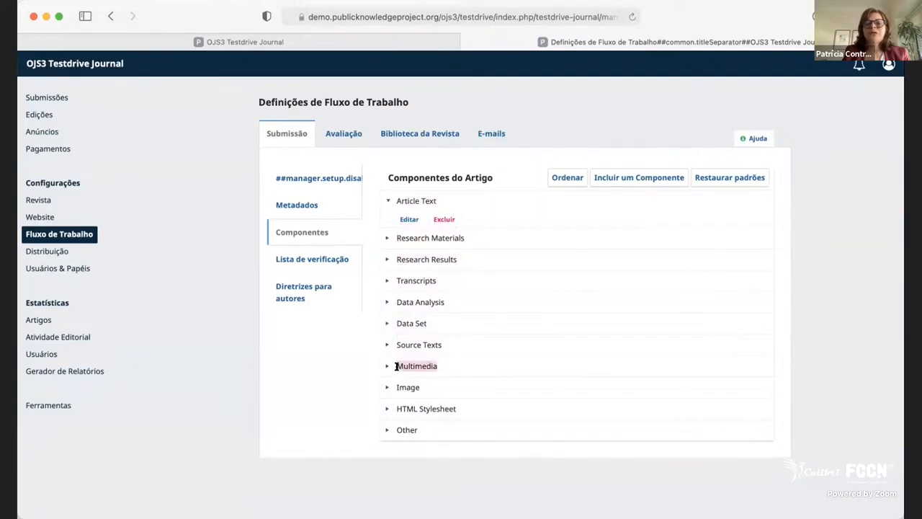
{"action": "double_click", "coordinate": [410, 386]}
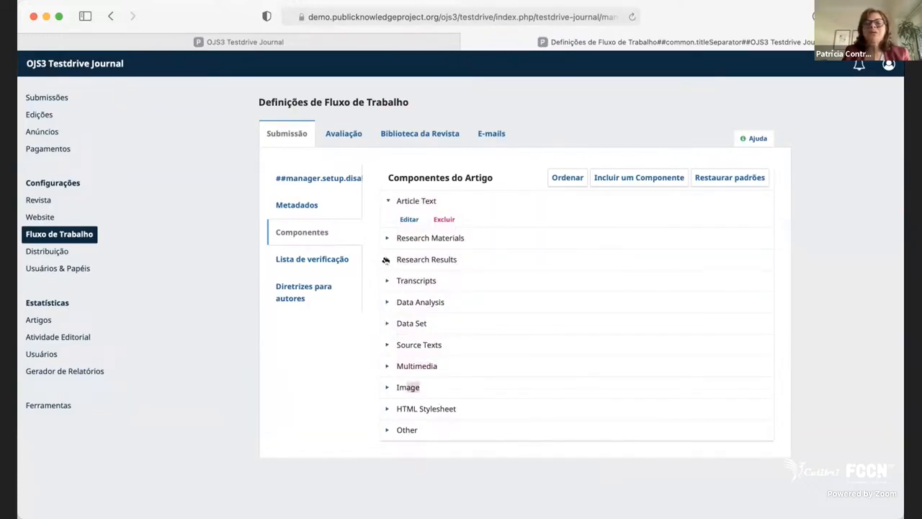
{"action": "left_click", "coordinate": [386, 260]}
{"action": "left_click", "coordinate": [438, 279]}
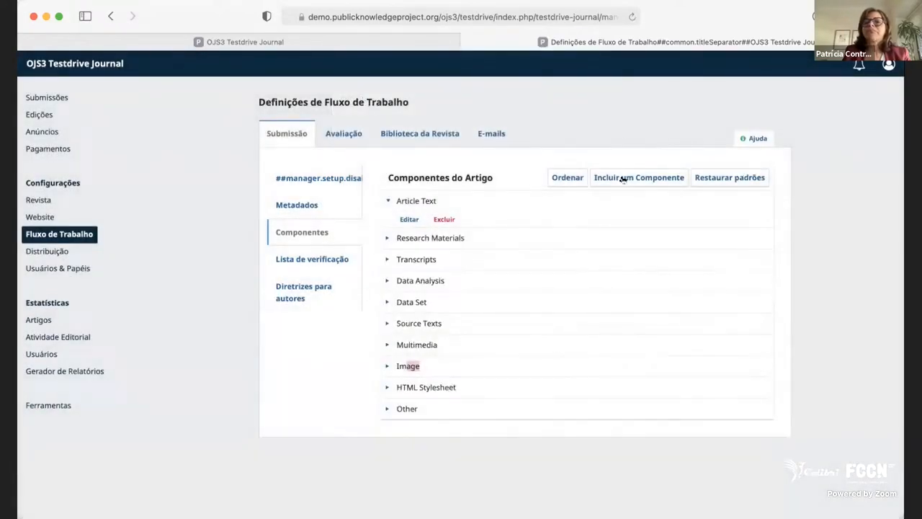
View the forms for adding an article component and a submission checklist item, closing both without adding anything.
{"action": "left_click", "coordinate": [622, 179]}
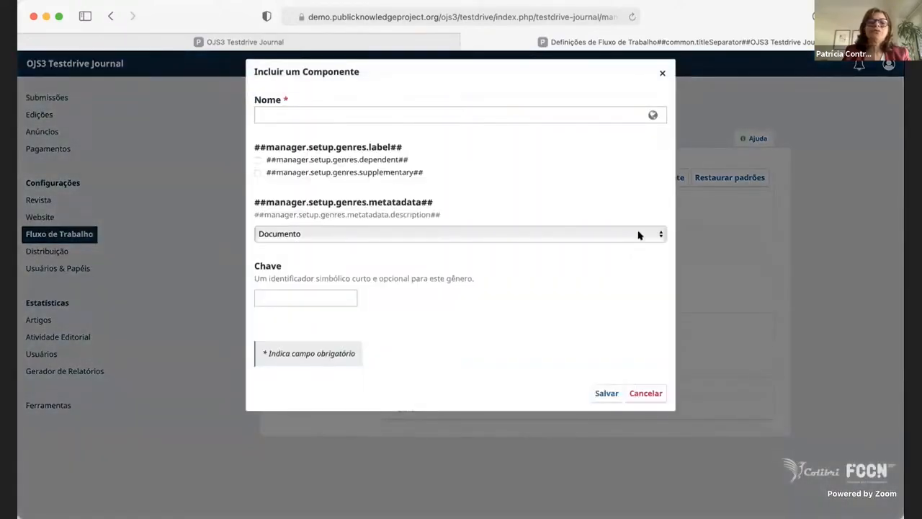
{"action": "left_click", "coordinate": [664, 75]}
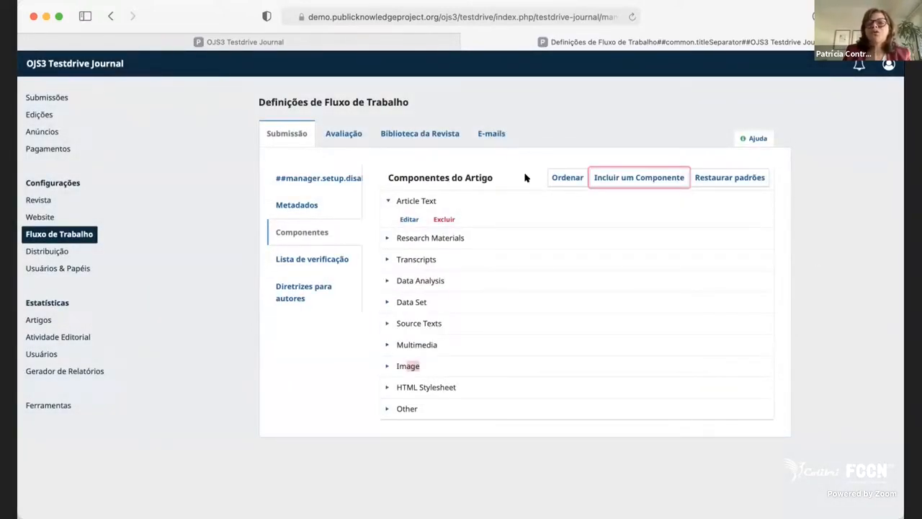
{"action": "left_click", "coordinate": [309, 259]}
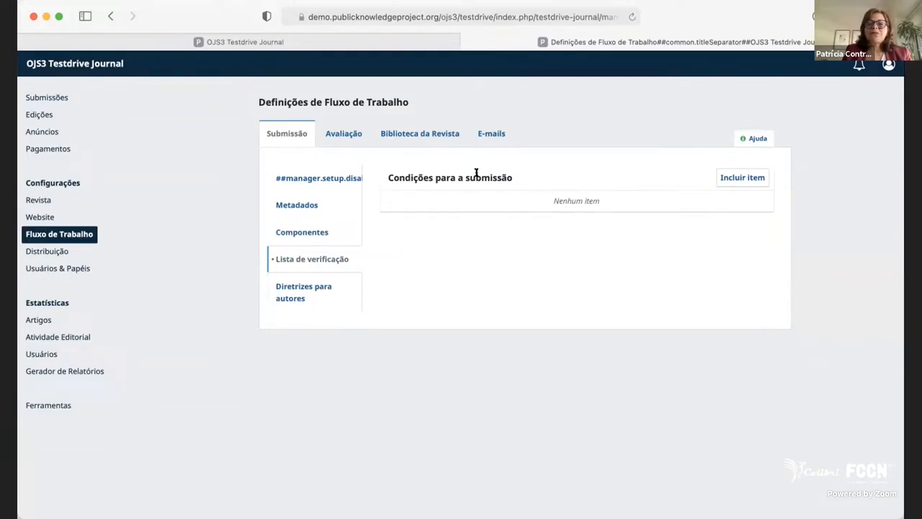
{"action": "left_click", "coordinate": [745, 178]}
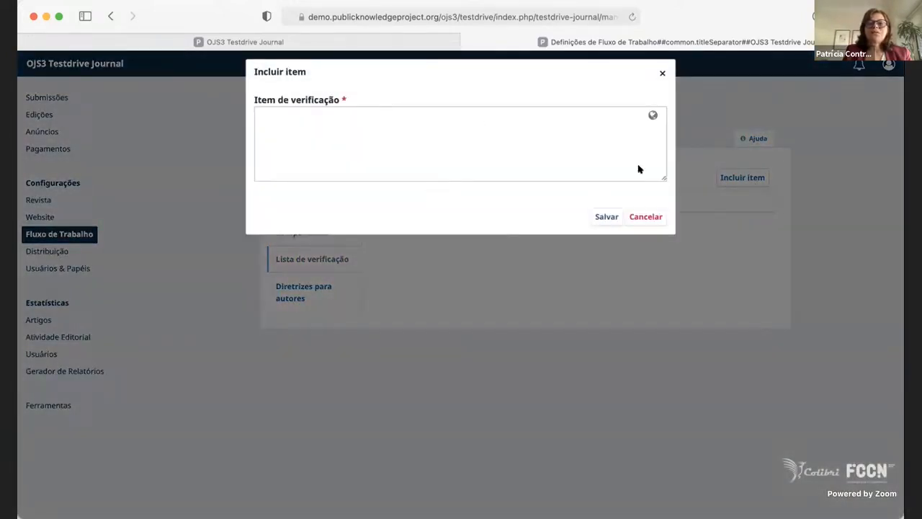
{"action": "left_click", "coordinate": [613, 218]}
{"action": "left_click", "coordinate": [662, 73]}
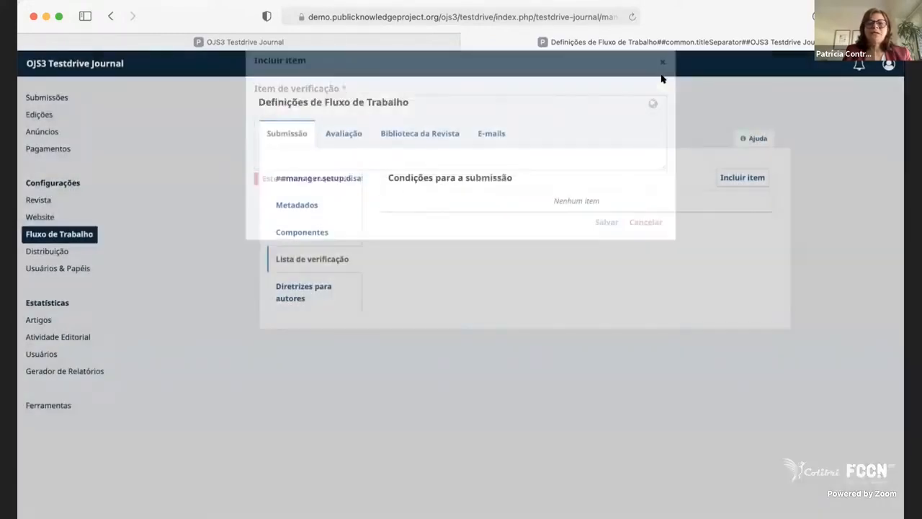
Look over the Diretrizes para autores settings, including the author guidelines and copyright notice fields.
{"action": "left_click", "coordinate": [321, 287]}
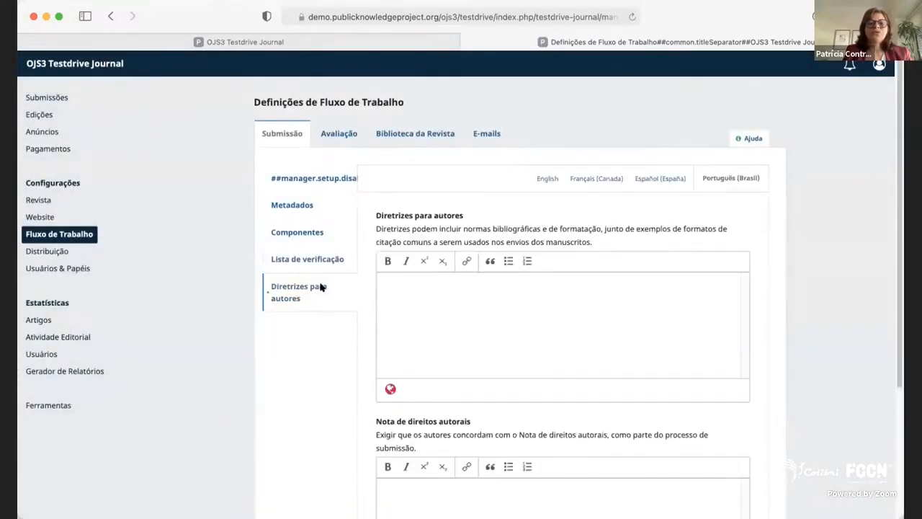
{"action": "left_click", "coordinate": [521, 299]}
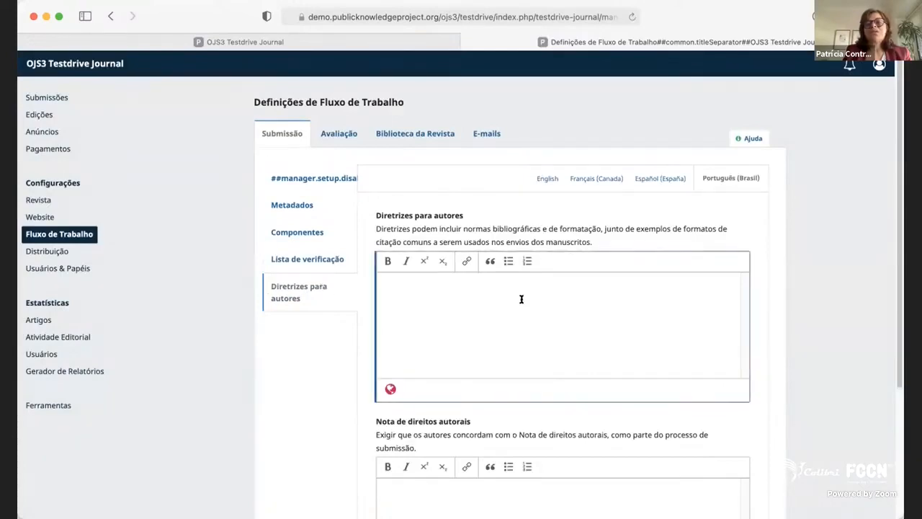
{"action": "scroll", "coordinate": [529, 307], "scroll_direction": "down", "scroll_amount": 3}
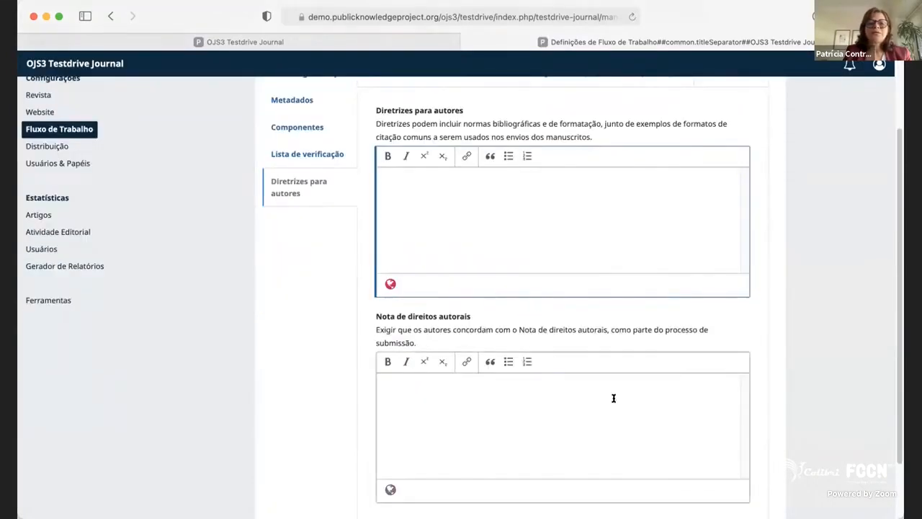
{"action": "scroll", "coordinate": [614, 398], "scroll_direction": "down", "scroll_amount": 2}
{"action": "scroll", "coordinate": [597, 383], "scroll_direction": "up", "scroll_amount": 5}
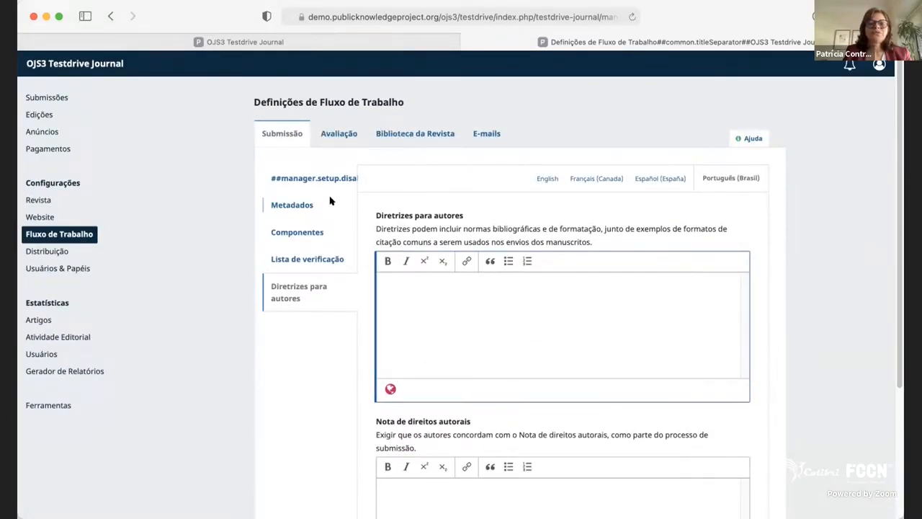
In the workflow's review settings, enable Restringir acesso a arquivos so reviewers get the submission file only after indicating availability.
{"action": "left_click", "coordinate": [333, 135]}
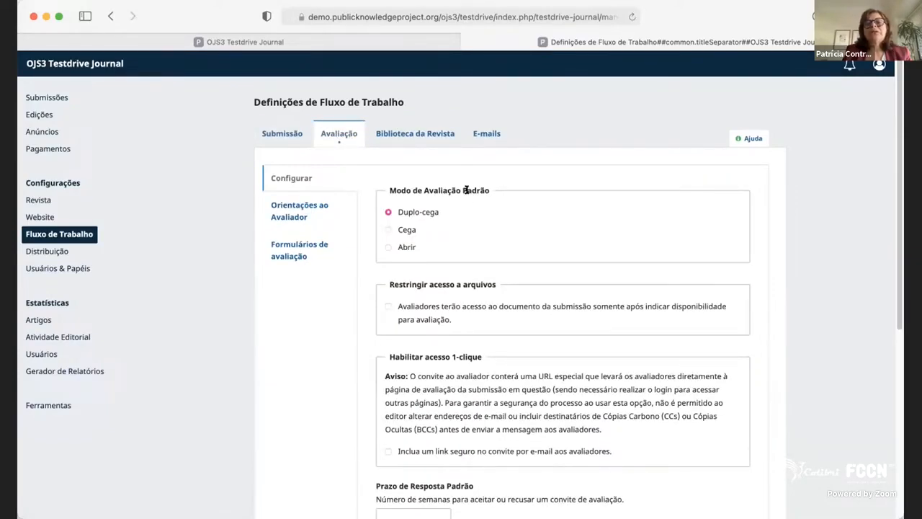
{"action": "left_click_drag", "start_coordinate": [396, 183], "coordinate": [522, 186]}
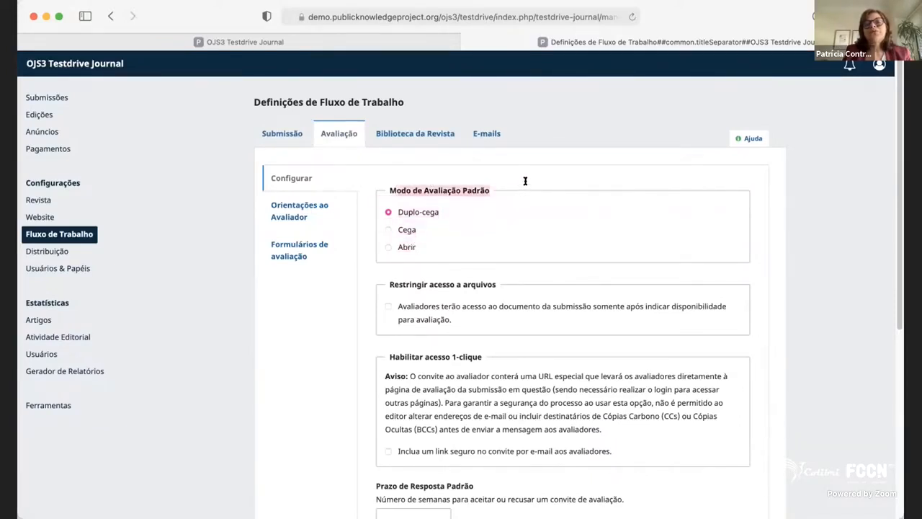
{"action": "left_click", "coordinate": [589, 265]}
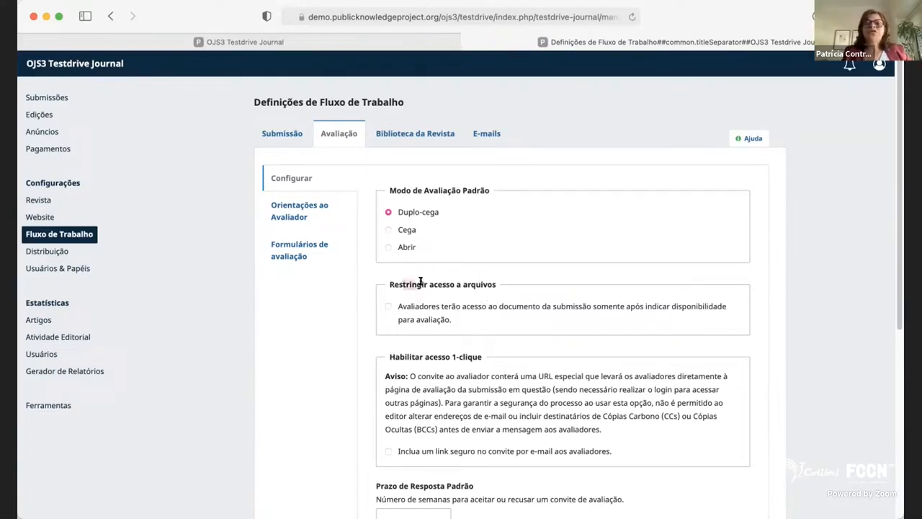
{"action": "left_click_drag", "start_coordinate": [402, 283], "coordinate": [521, 286]}
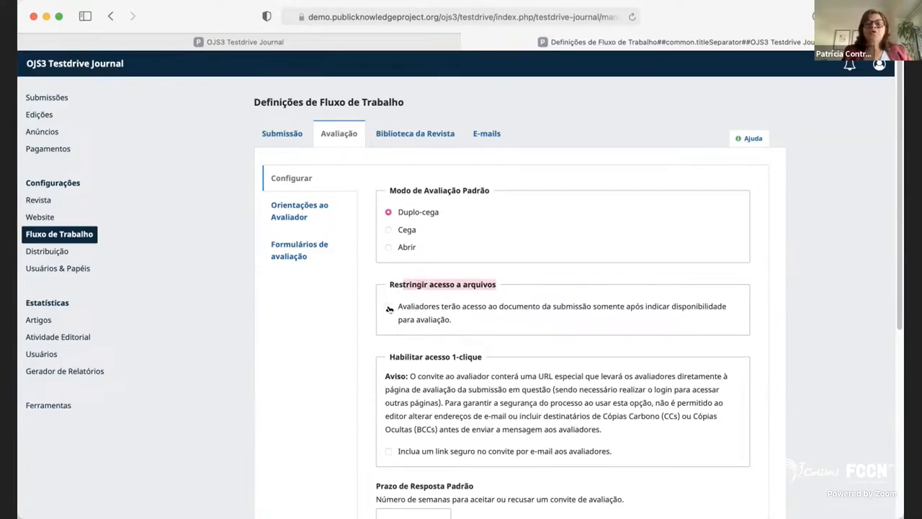
{"action": "left_click_drag", "start_coordinate": [409, 306], "coordinate": [506, 313]}
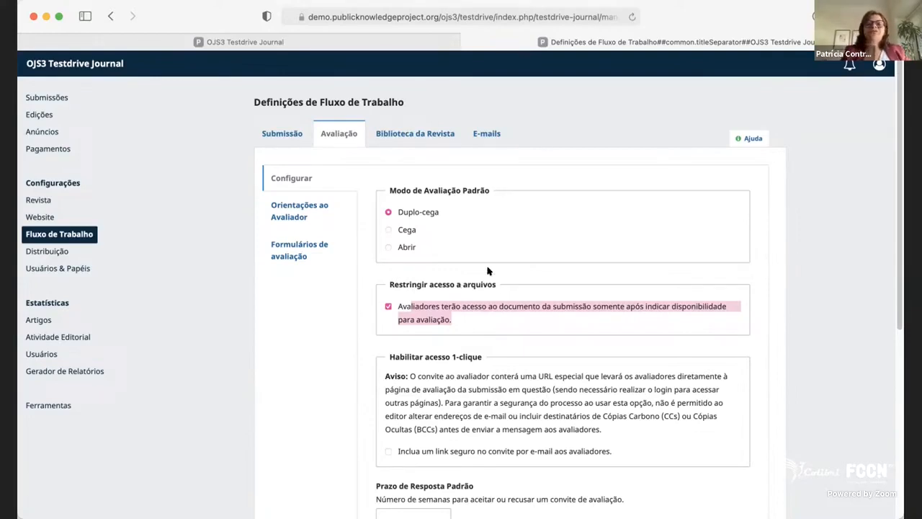
Examine the default response and completion deadlines and the Lembrete de Resposta and Lembrete de Avaliação reminder fields in the review settings.
{"action": "scroll", "coordinate": [581, 334], "scroll_direction": "down", "scroll_amount": 1}
{"action": "scroll", "coordinate": [580, 334], "scroll_direction": "down", "scroll_amount": 5}
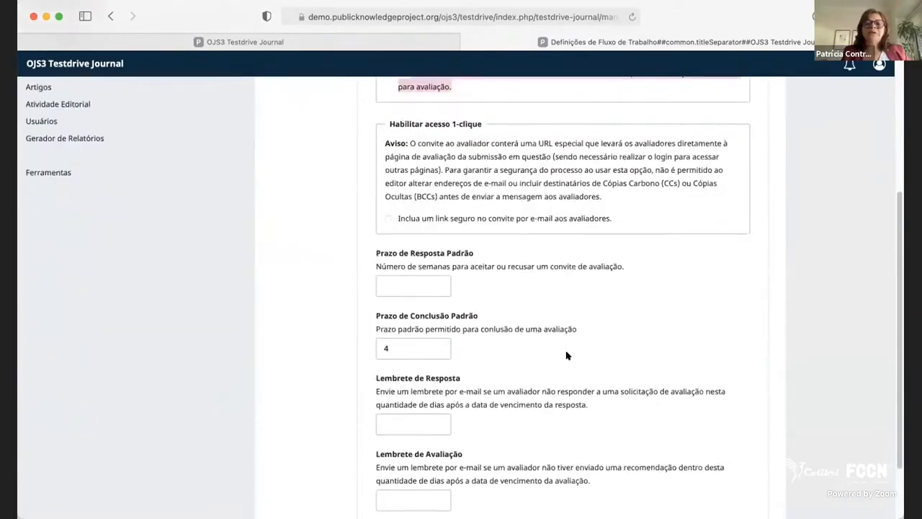
{"action": "left_click", "coordinate": [401, 284]}
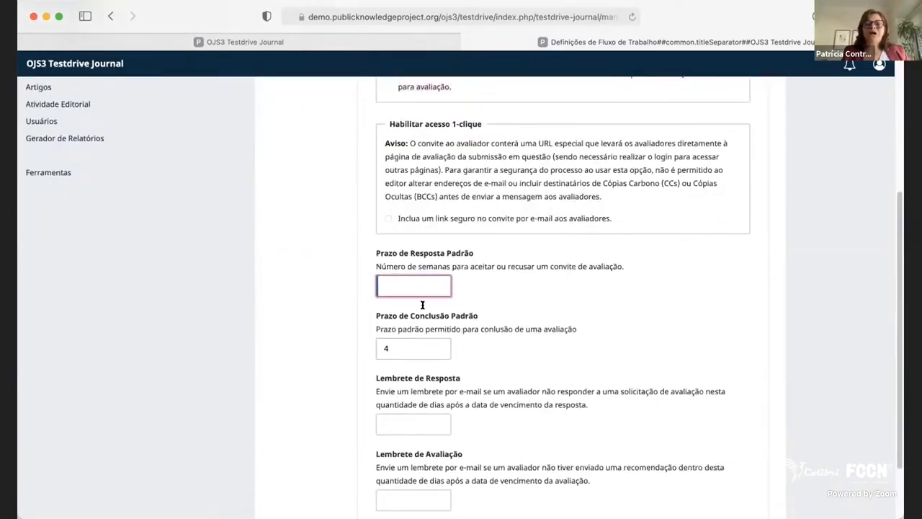
{"action": "left_click", "coordinate": [427, 343]}
{"action": "scroll", "coordinate": [533, 367], "scroll_direction": "down", "scroll_amount": 1}
{"action": "scroll", "coordinate": [525, 377], "scroll_direction": "down", "scroll_amount": 2}
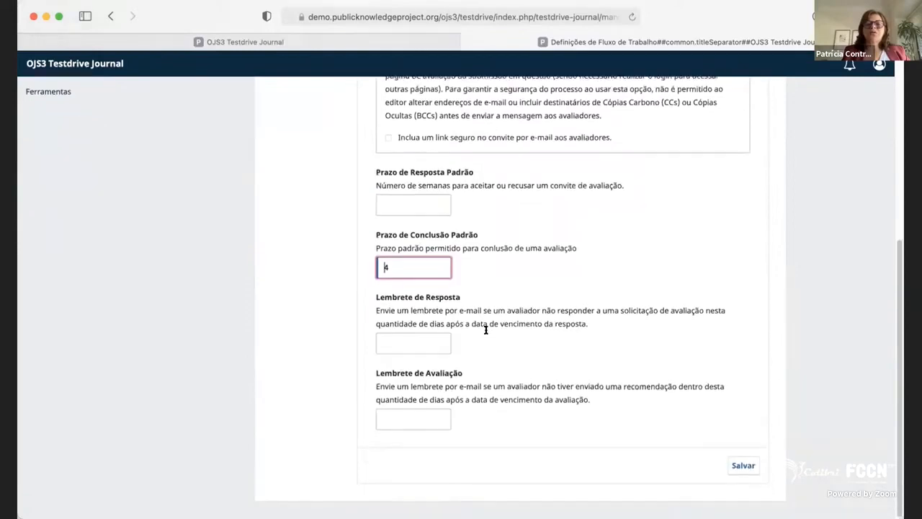
{"action": "left_click", "coordinate": [418, 339]}
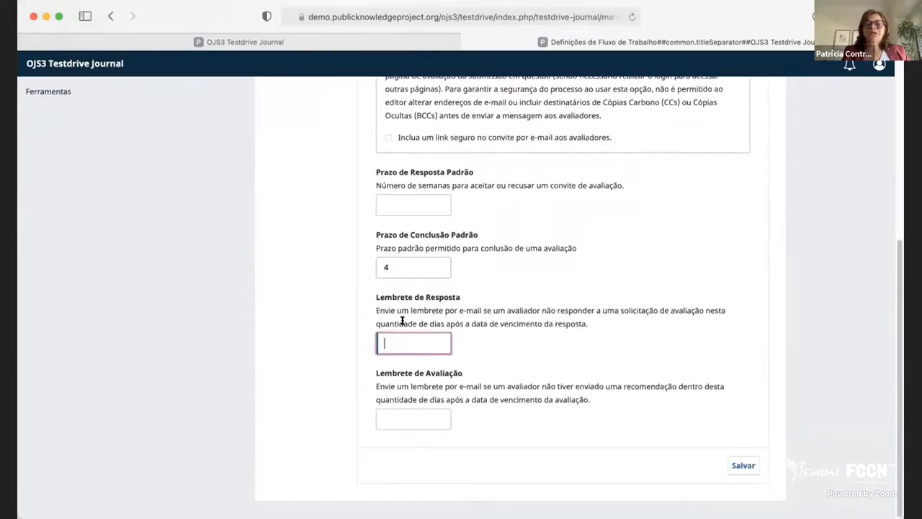
{"action": "left_click", "coordinate": [399, 276]}
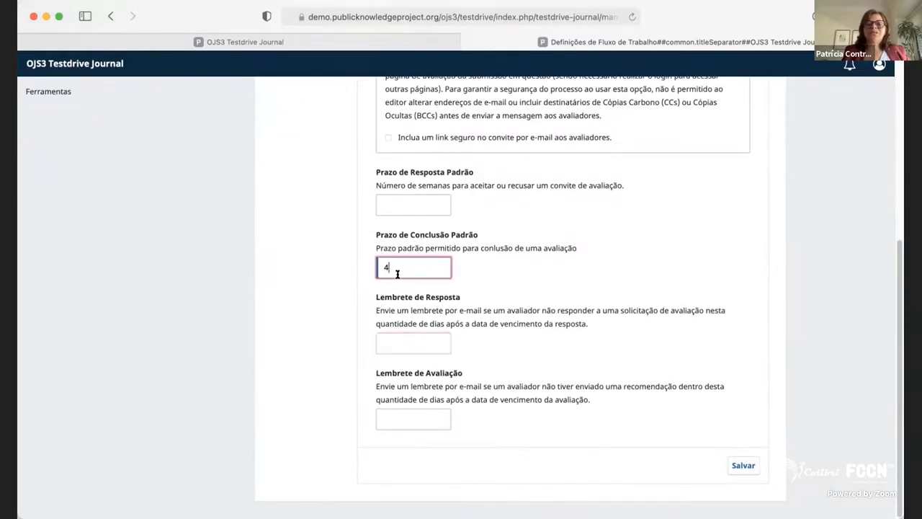
{"action": "left_click", "coordinate": [409, 344]}
{"action": "left_click_drag", "start_coordinate": [402, 319], "coordinate": [598, 320]}
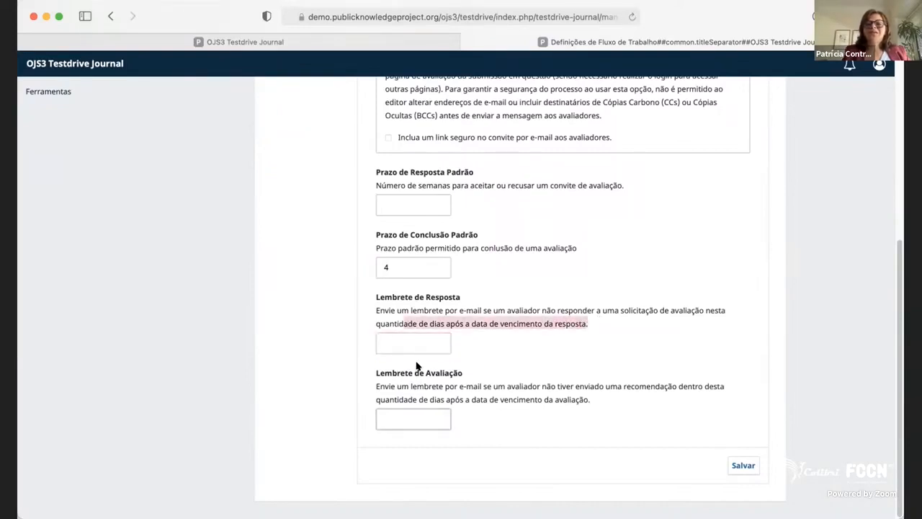
{"action": "left_click", "coordinate": [417, 336]}
{"action": "left_click", "coordinate": [429, 412]}
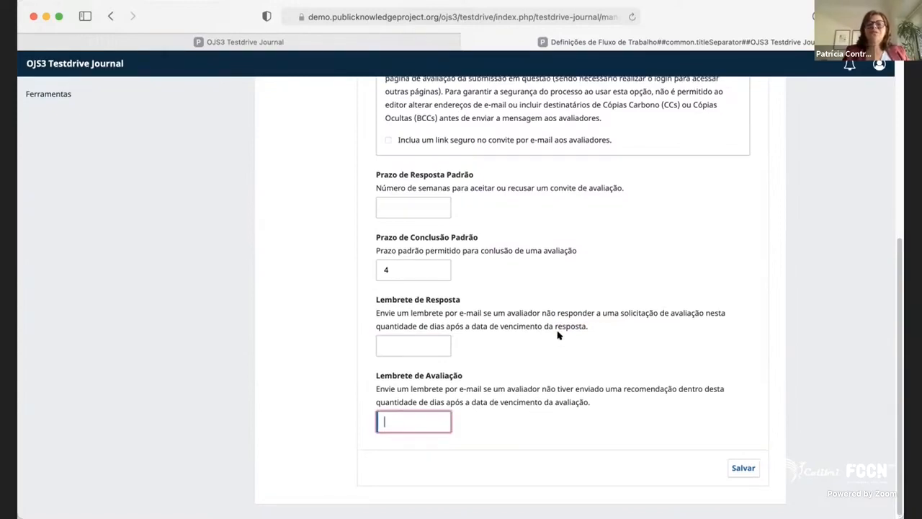
Open the Orientações ao Avaliador section of the review settings.
{"action": "scroll", "coordinate": [519, 321], "scroll_direction": "up", "scroll_amount": 5}
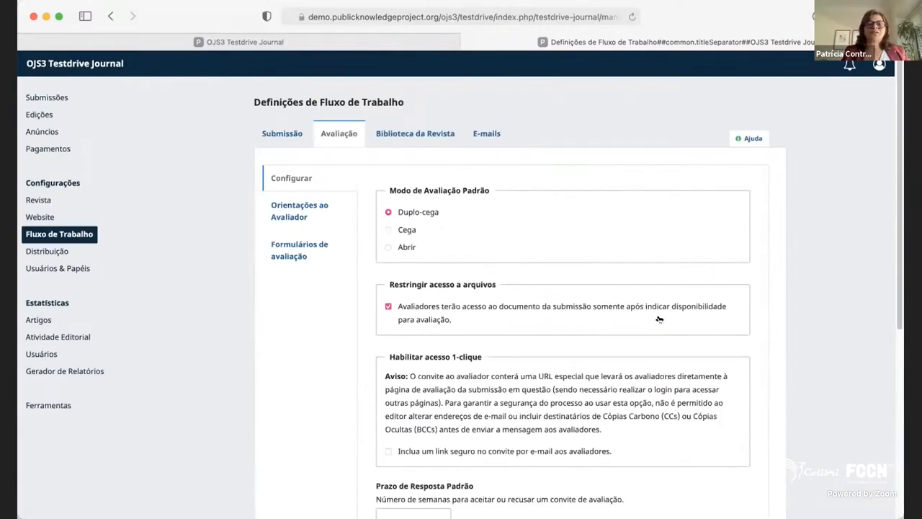
{"action": "left_click", "coordinate": [282, 208]}
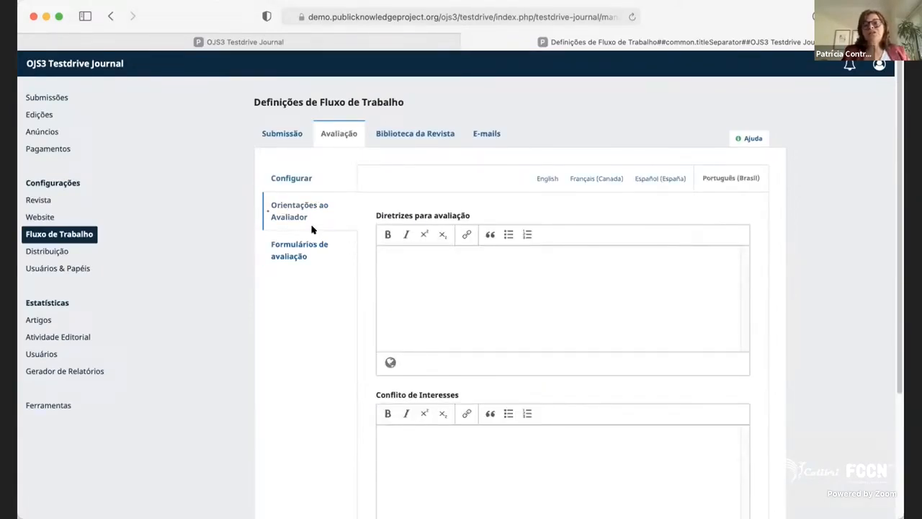
Examine the Diretrizes para avaliação, Conflito de Interesses and Avaliação Cega link fields of the reviewer guidance settings.
{"action": "scroll", "coordinate": [429, 271], "scroll_direction": "down", "scroll_amount": 1}
{"action": "scroll", "coordinate": [428, 270], "scroll_direction": "down", "scroll_amount": 1}
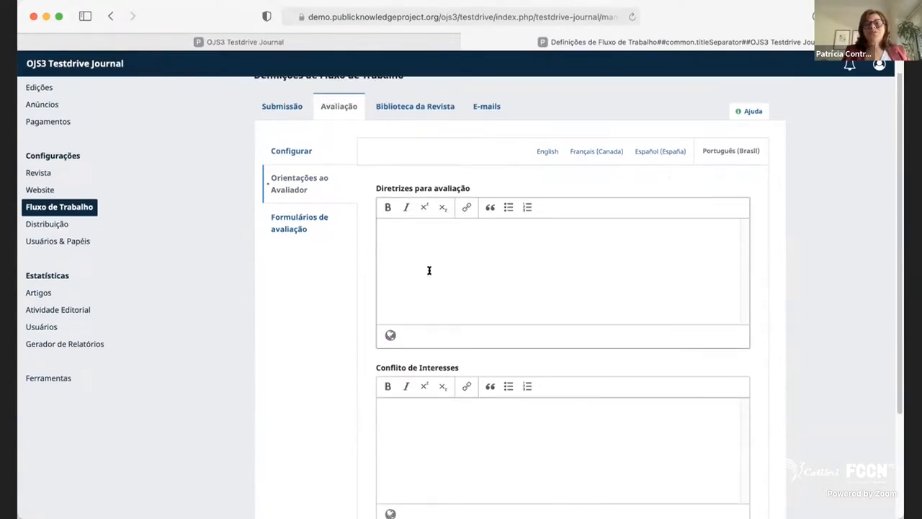
{"action": "left_click", "coordinate": [428, 256]}
{"action": "left_click", "coordinate": [488, 426]}
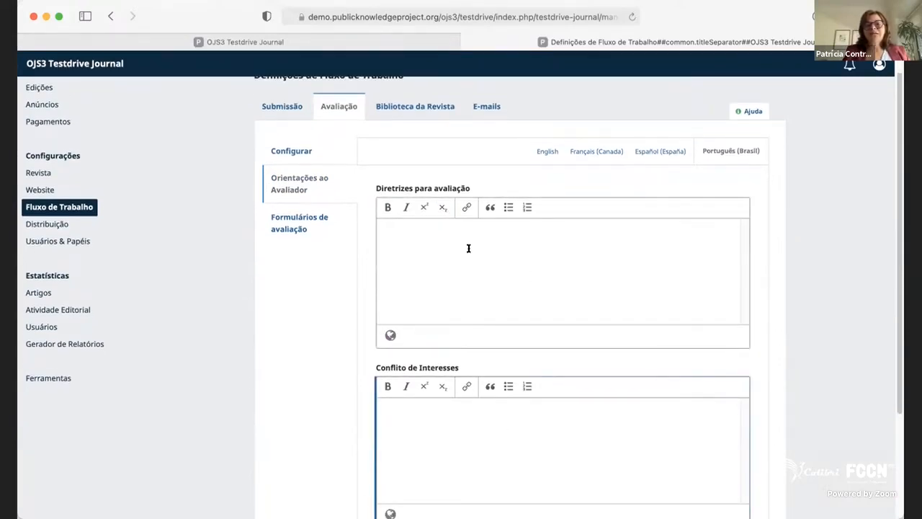
{"action": "scroll", "coordinate": [467, 263], "scroll_direction": "down", "scroll_amount": 1}
{"action": "scroll", "coordinate": [470, 345], "scroll_direction": "down", "scroll_amount": 3}
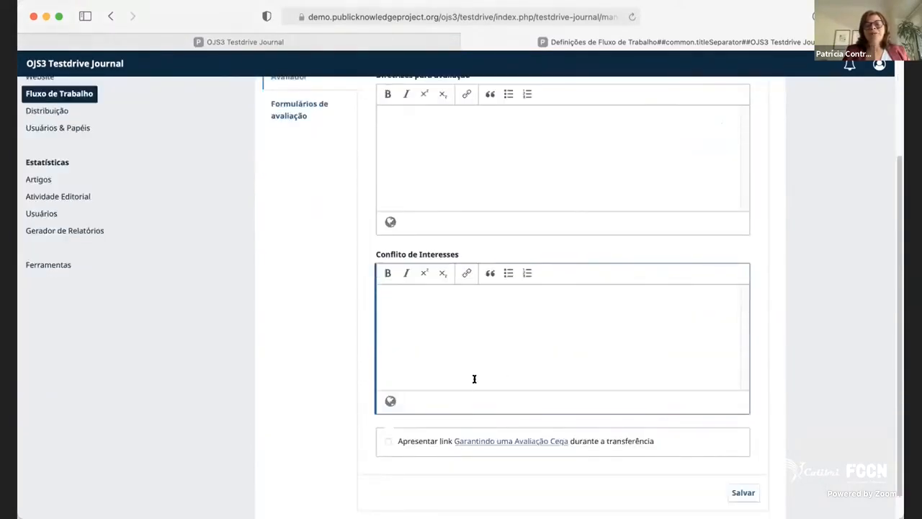
{"action": "scroll", "coordinate": [325, 285], "scroll_direction": "up", "scroll_amount": 5}
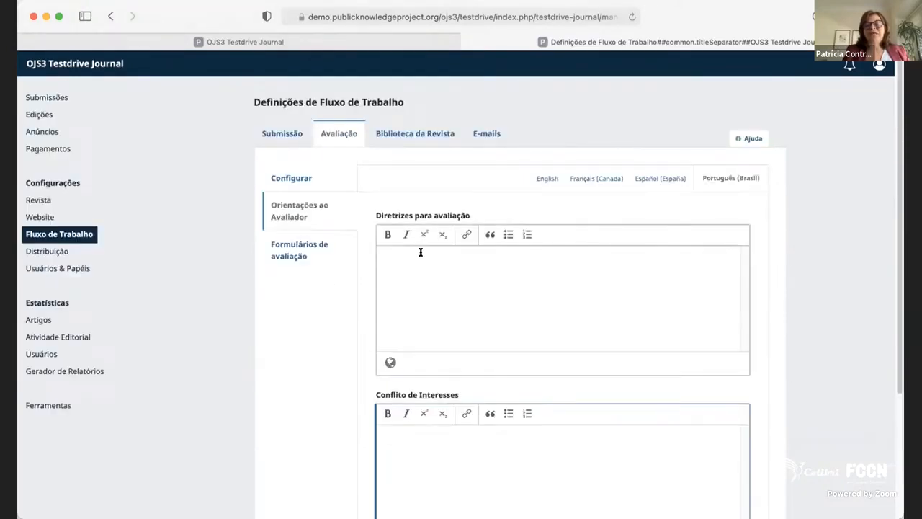
{"action": "left_click", "coordinate": [477, 296]}
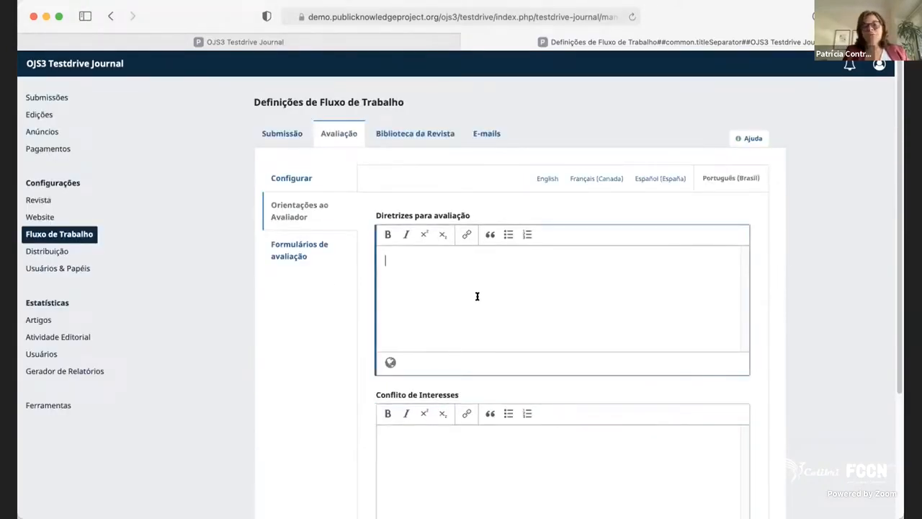
Open the review forms section and look over the title and instructions fields for creating a review form, leaving without saving.
{"action": "left_click", "coordinate": [288, 255]}
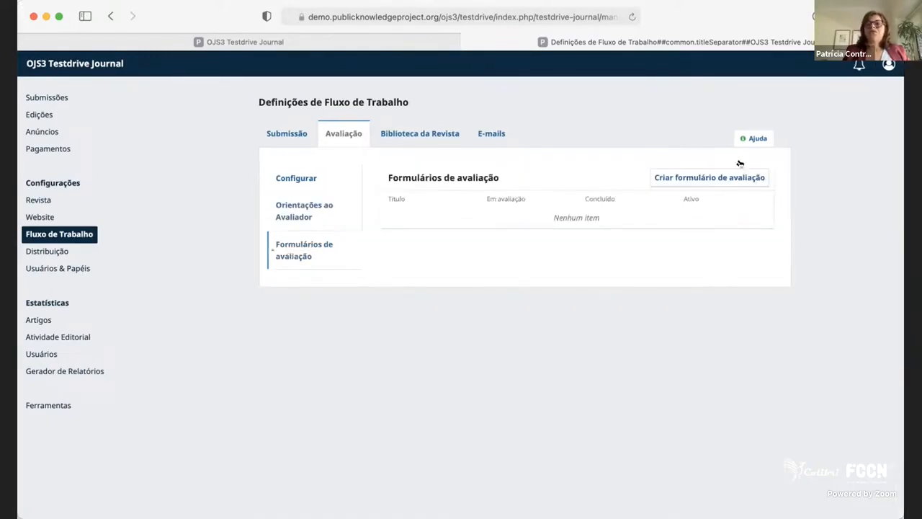
{"action": "left_click", "coordinate": [726, 180]}
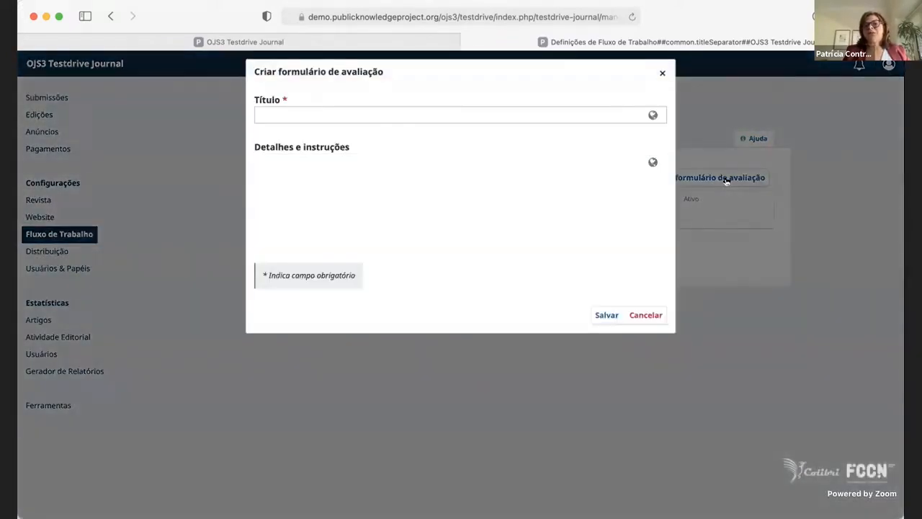
{"action": "left_click", "coordinate": [378, 195]}
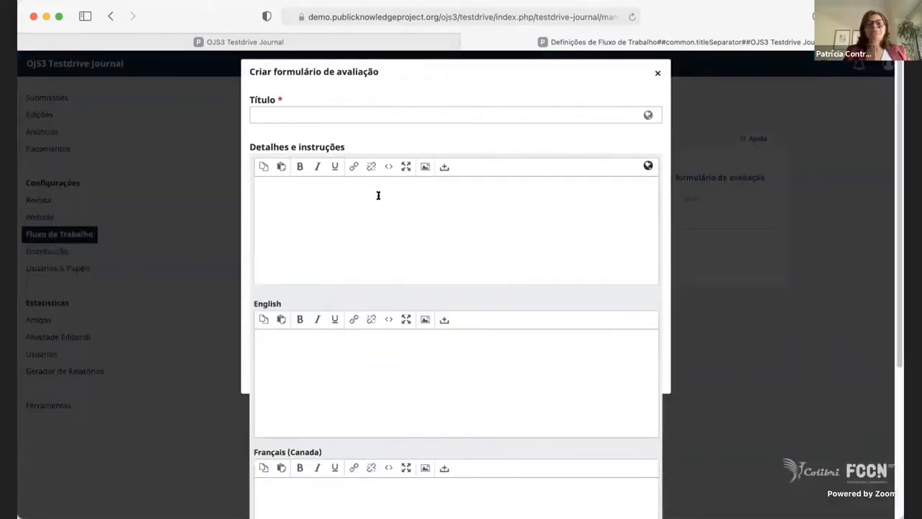
{"action": "left_click", "coordinate": [657, 74]}
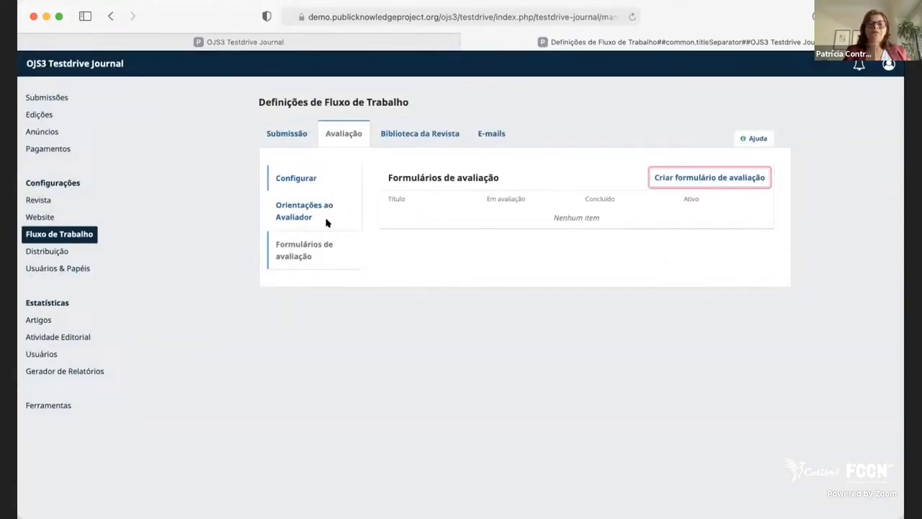
View the Biblioteca da Revista categories and the e-mail setup, highlighting the journal name in the signature.
{"action": "left_click", "coordinate": [448, 134]}
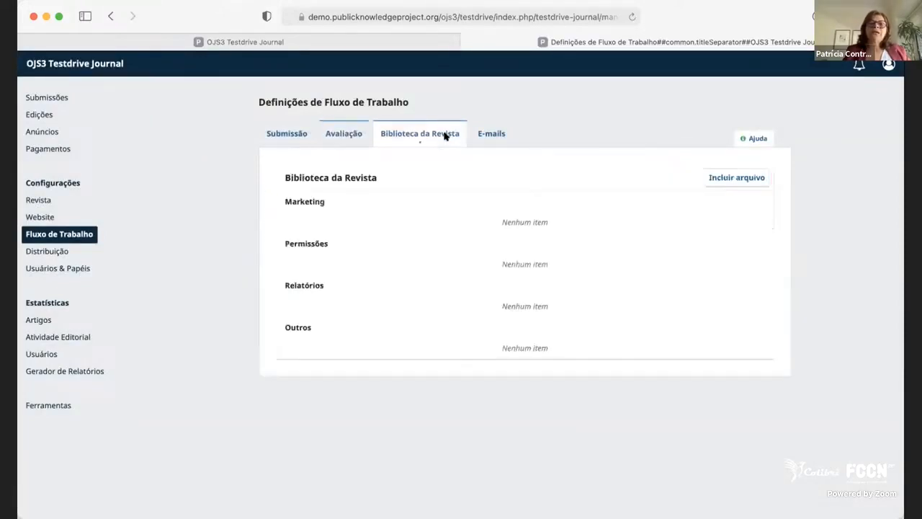
{"action": "left_click", "coordinate": [490, 133]}
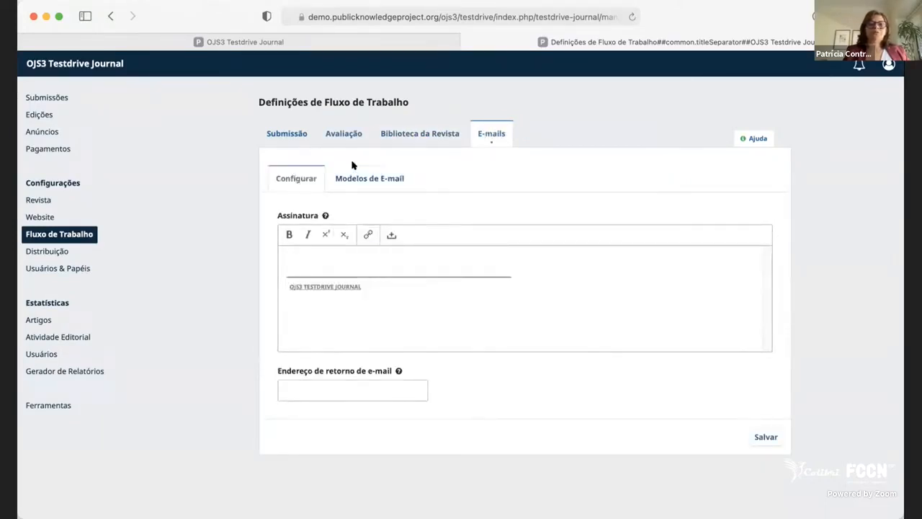
{"action": "left_click", "coordinate": [378, 247]}
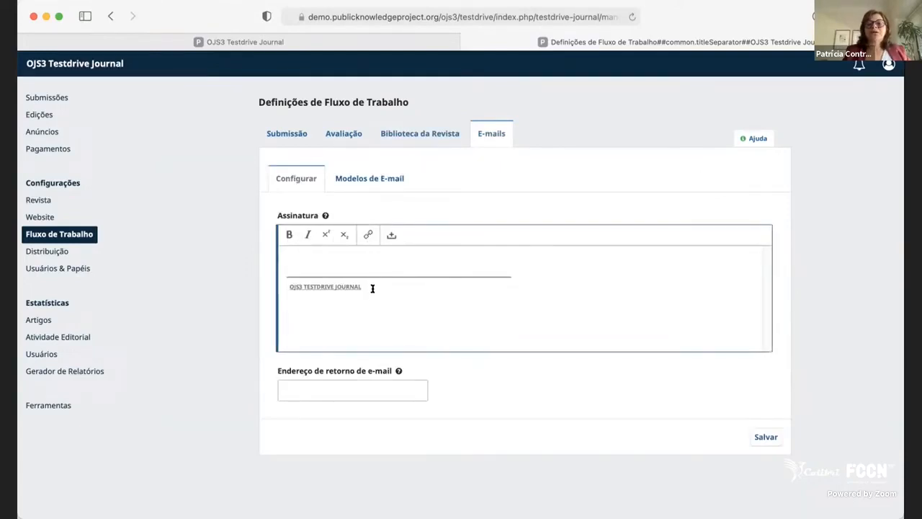
{"action": "left_click_drag", "start_coordinate": [373, 288], "coordinate": [287, 287]}
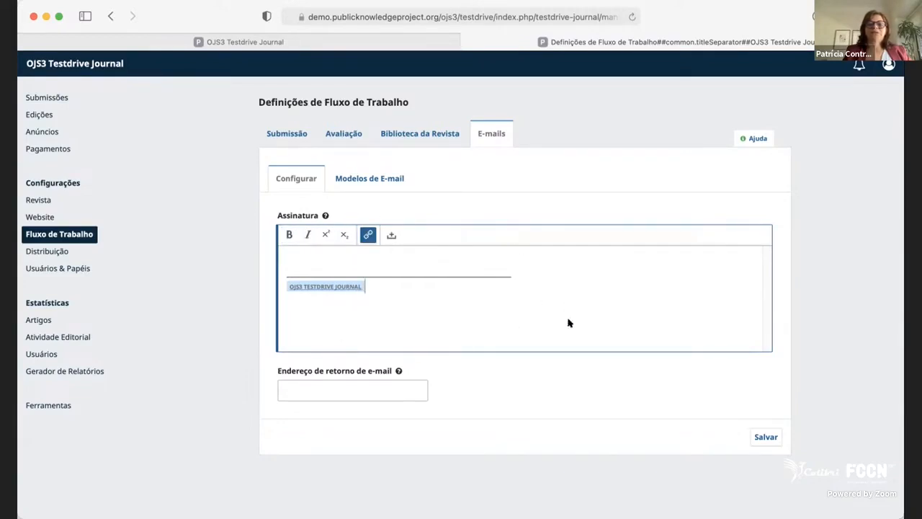
Browse the list of e-mail templates in the workflow settings and return to its beginning.
{"action": "left_click", "coordinate": [389, 178]}
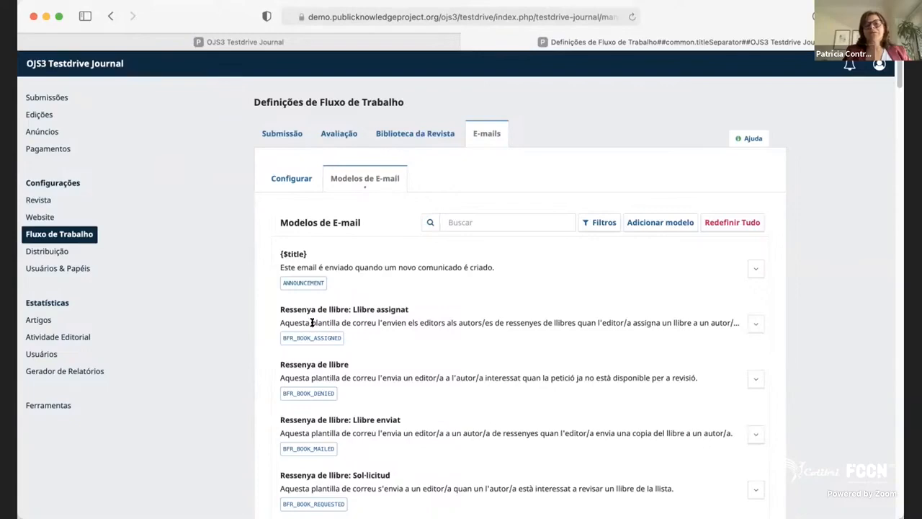
{"action": "scroll", "coordinate": [547, 455], "scroll_direction": "down", "scroll_amount": 15}
{"action": "scroll", "coordinate": [547, 450], "scroll_direction": "down", "scroll_amount": 20}
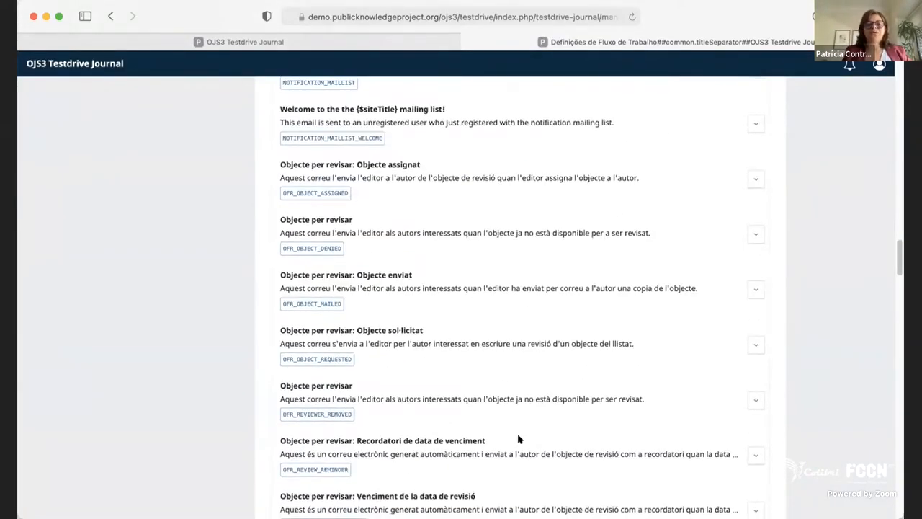
{"action": "scroll", "coordinate": [525, 422], "scroll_direction": "down", "scroll_amount": 3}
{"action": "left_click_drag", "start_coordinate": [899, 276], "coordinate": [896, 67]}
{"action": "scroll", "coordinate": [897, 65], "scroll_direction": "down", "scroll_amount": 2}
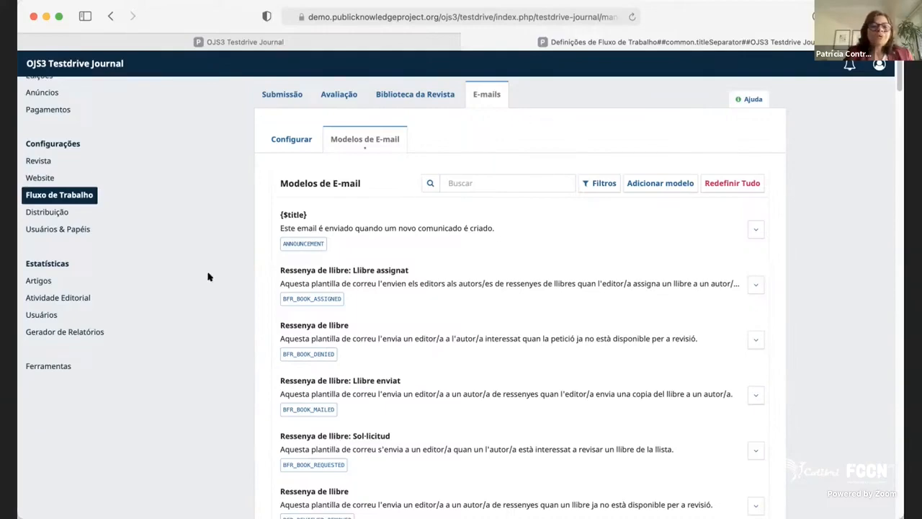
{"action": "scroll", "coordinate": [377, 345], "scroll_direction": "down", "scroll_amount": 15}
{"action": "scroll", "coordinate": [381, 335], "scroll_direction": "up", "scroll_amount": 15}
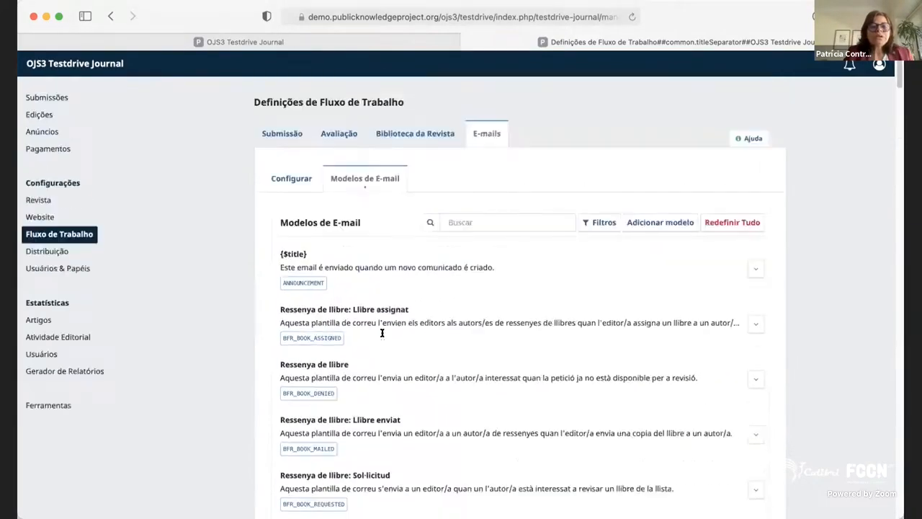
Open the Distribuição settings and look over the copyright holder, licence, copyright year and licence terms options.
{"action": "left_click", "coordinate": [31, 250]}
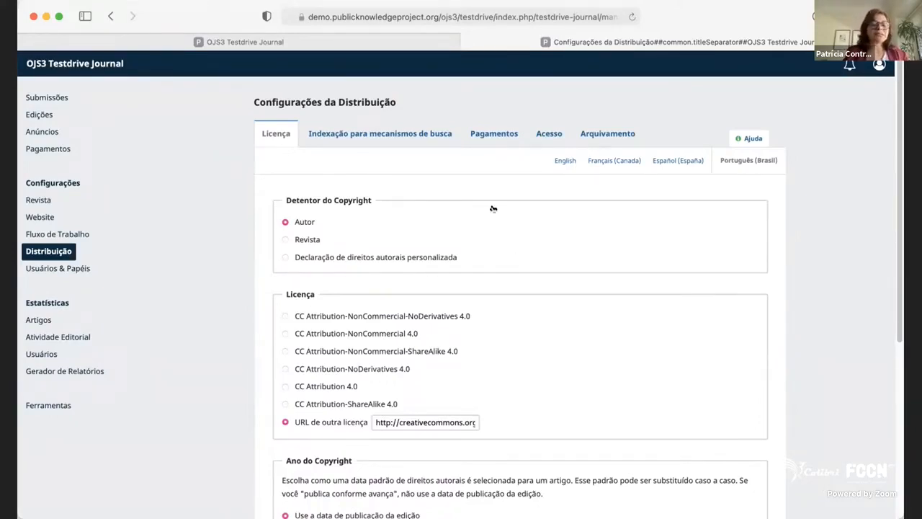
{"action": "scroll", "coordinate": [467, 314], "scroll_direction": "down", "scroll_amount": 3}
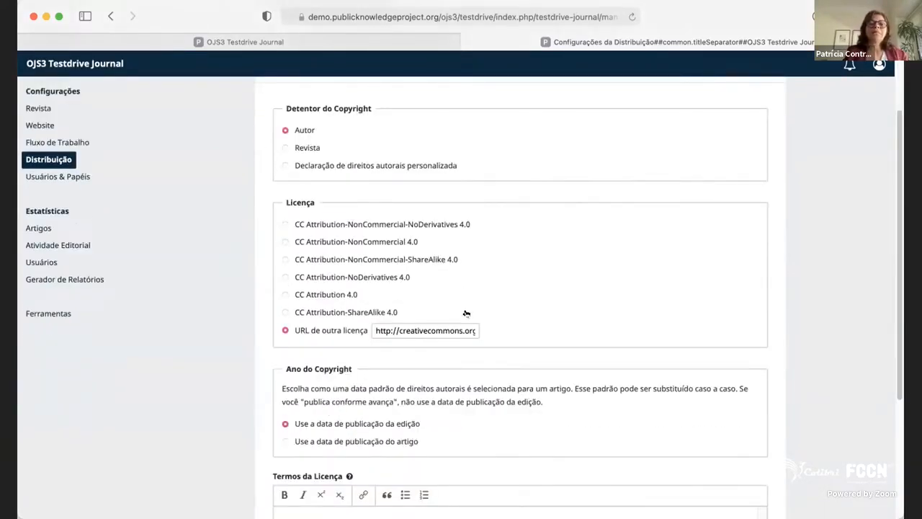
{"action": "scroll", "coordinate": [466, 313], "scroll_direction": "down", "scroll_amount": 1}
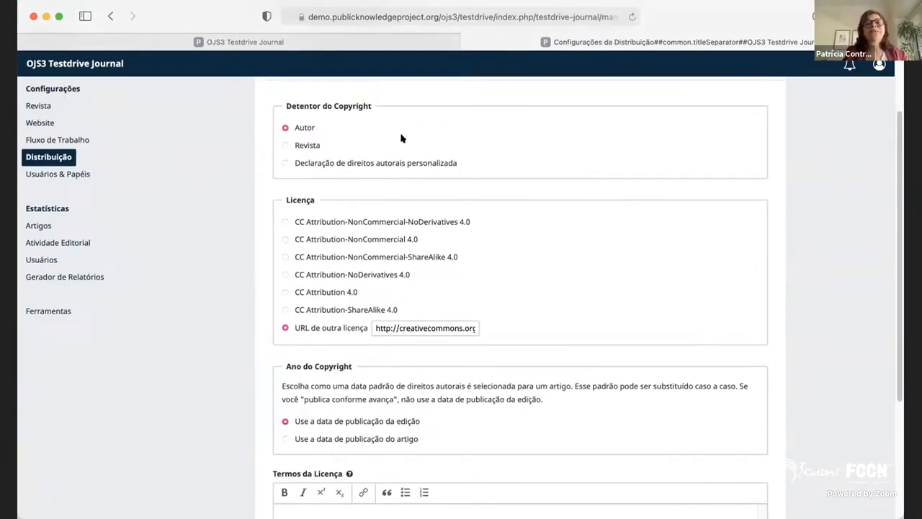
{"action": "scroll", "coordinate": [390, 257], "scroll_direction": "down", "scroll_amount": 2}
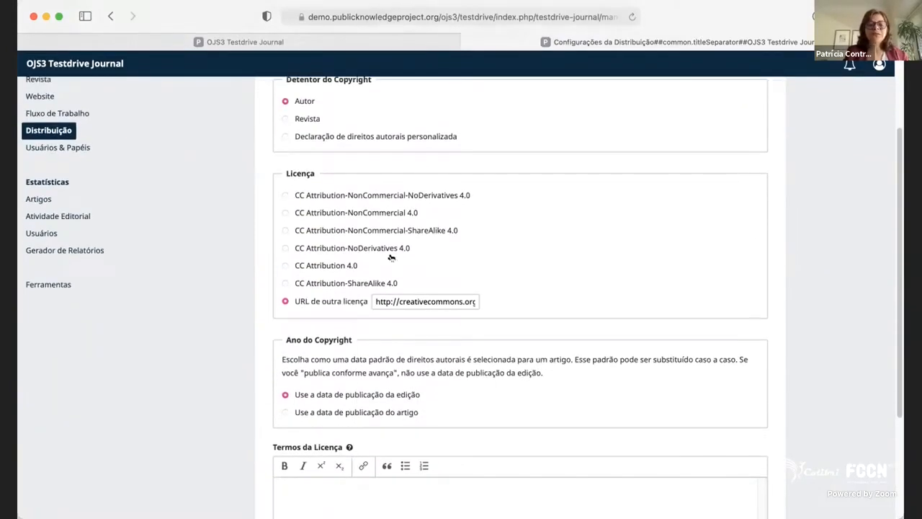
{"action": "scroll", "coordinate": [393, 257], "scroll_direction": "down", "scroll_amount": 6}
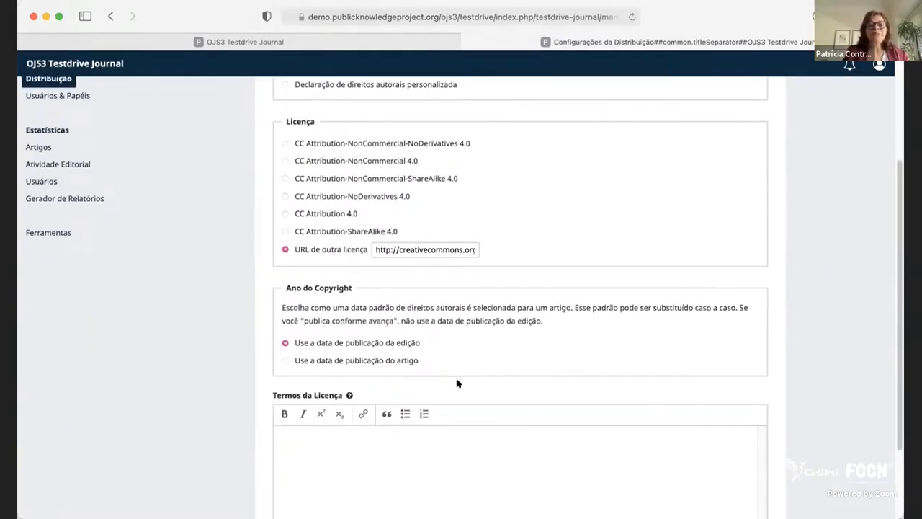
{"action": "scroll", "coordinate": [456, 378], "scroll_direction": "up", "scroll_amount": 10}
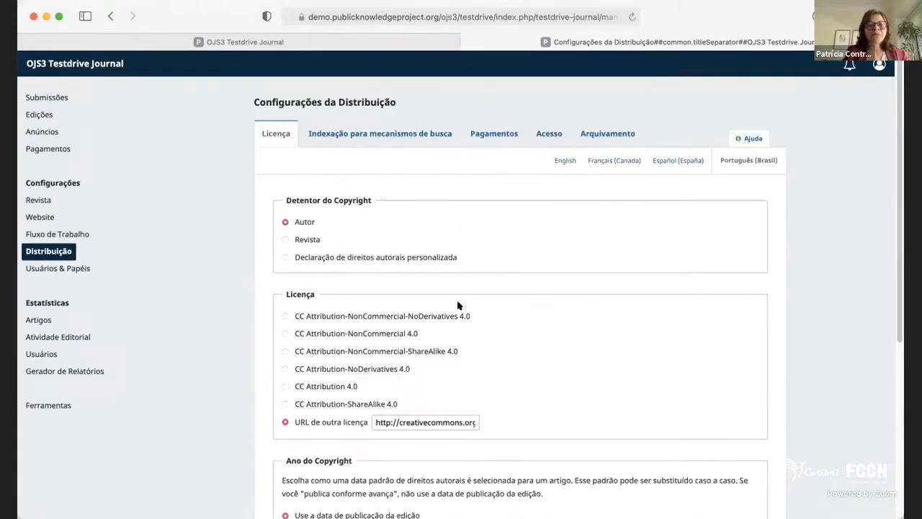
View the search engine indexing settings and the payment settings, including the available currencies, without changing the currency.
{"action": "left_click", "coordinate": [357, 136]}
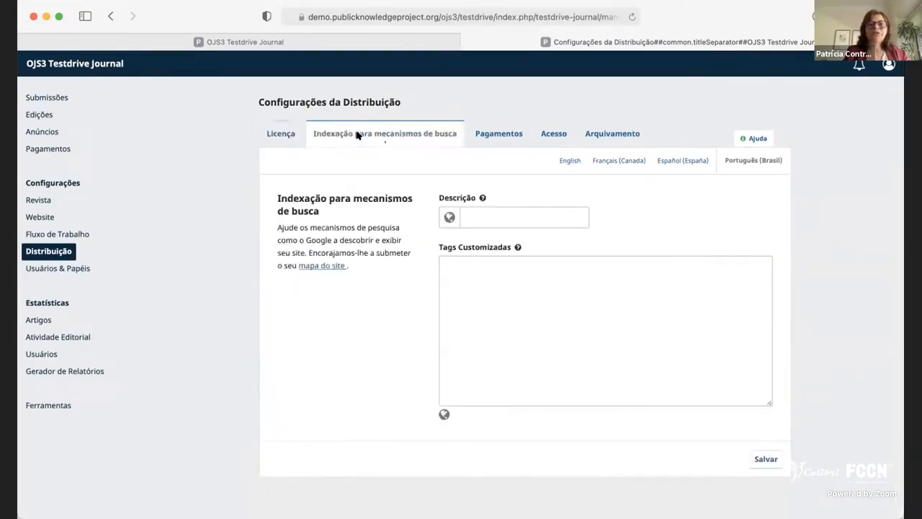
{"action": "left_click", "coordinate": [498, 134]}
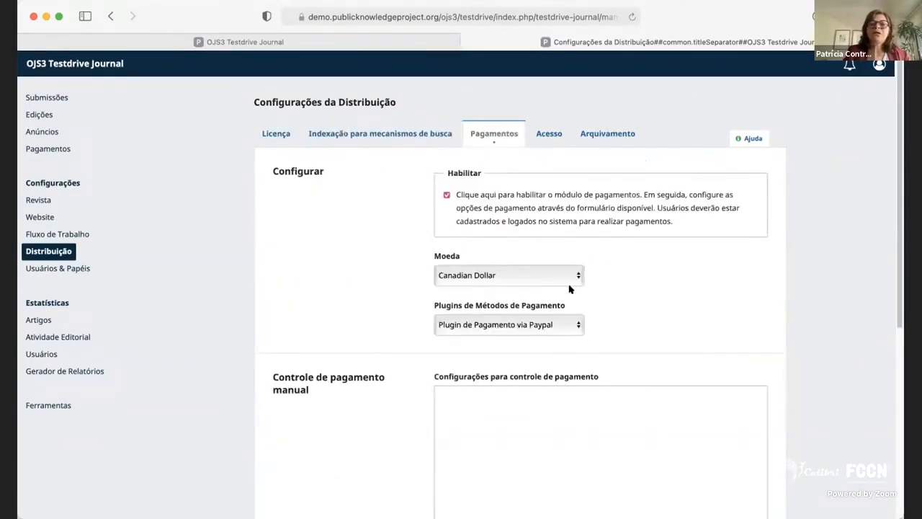
{"action": "left_click", "coordinate": [512, 275]}
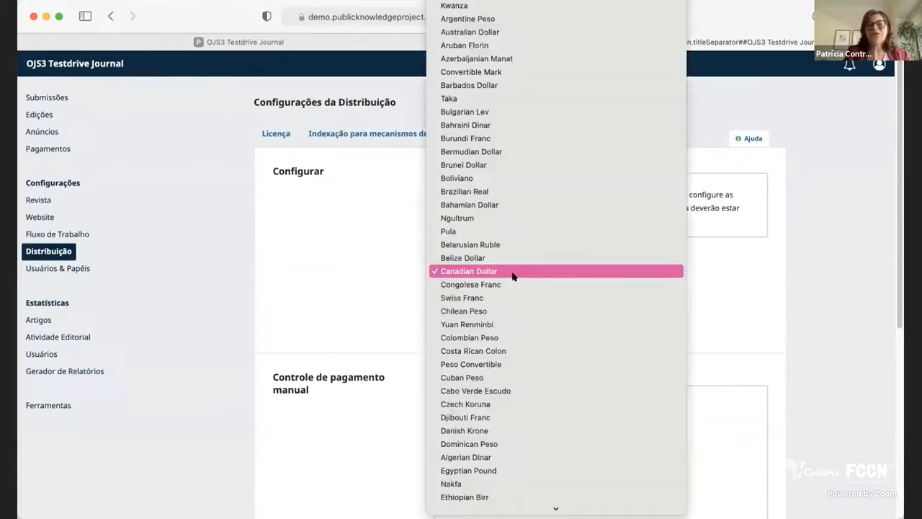
{"action": "left_click", "coordinate": [364, 257]}
{"action": "left_click", "coordinate": [502, 279]}
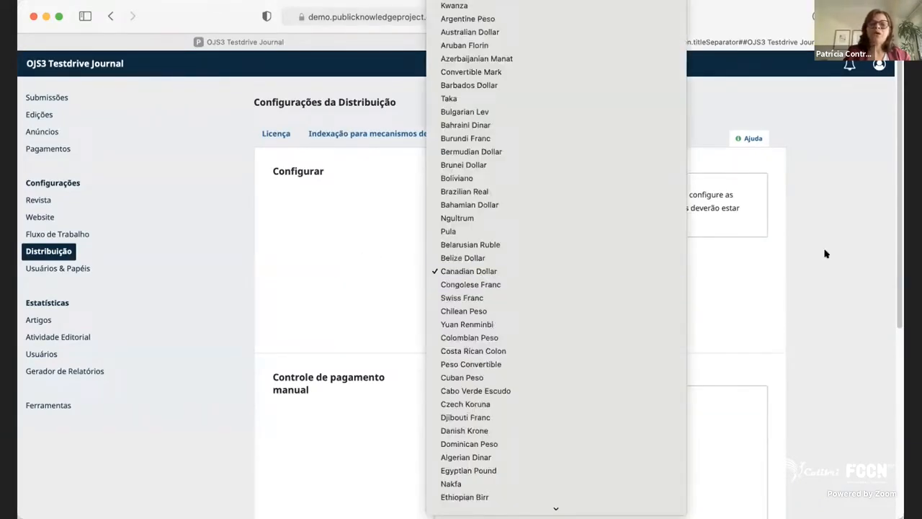
{"action": "left_click", "coordinate": [749, 290]}
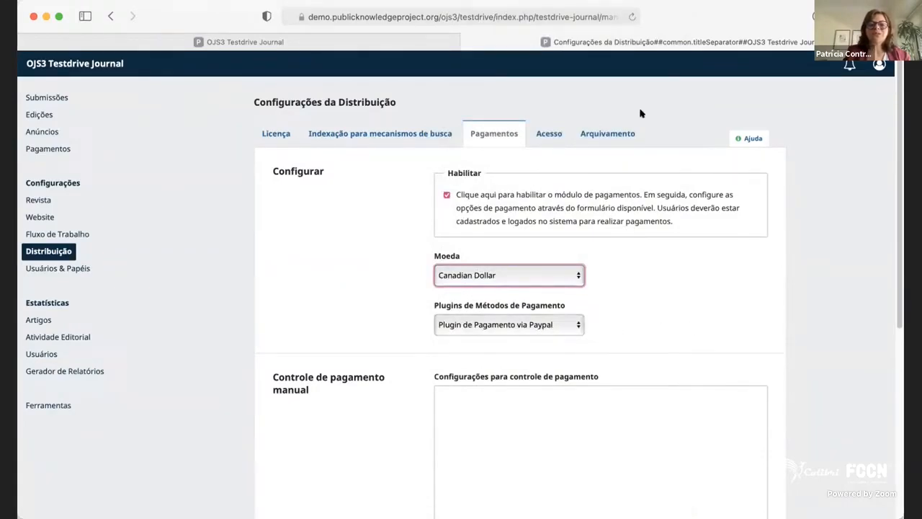
In the distribution access settings, try the publication modes and select subscription control for access to all or part of the content.
{"action": "left_click", "coordinate": [554, 136]}
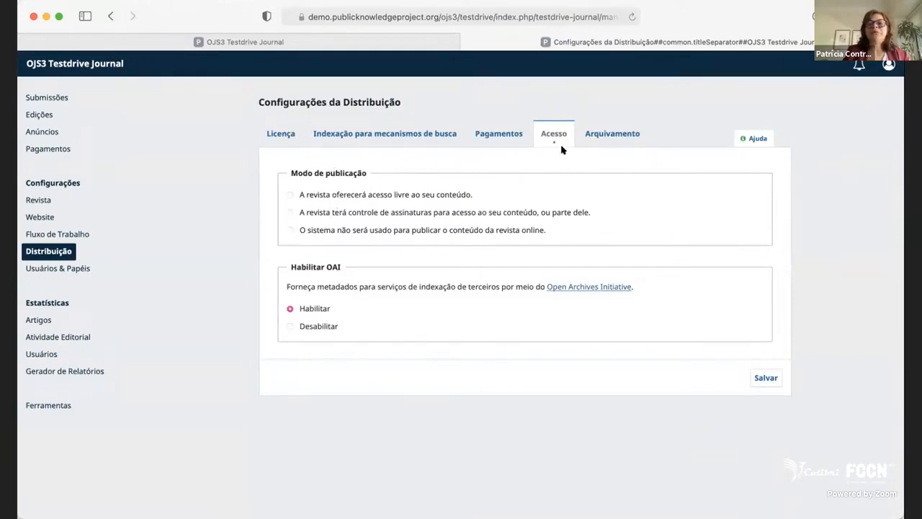
{"action": "left_click_drag", "start_coordinate": [296, 173], "coordinate": [397, 168]}
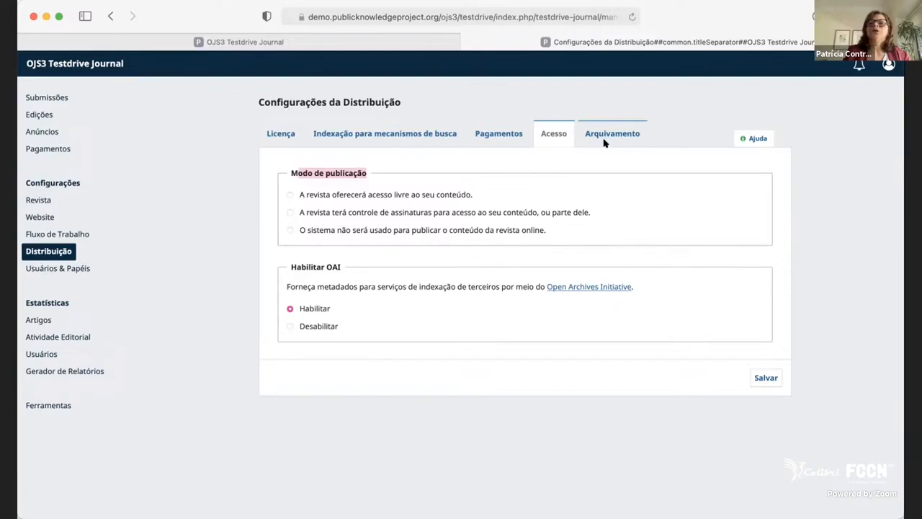
{"action": "left_click", "coordinate": [376, 230]}
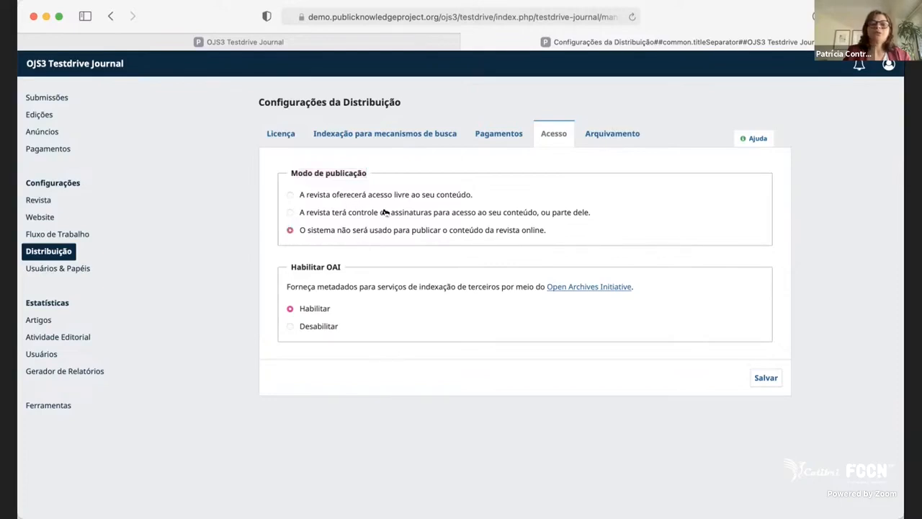
{"action": "left_click", "coordinate": [384, 212]}
{"action": "left_click", "coordinate": [385, 195]}
{"action": "left_click", "coordinate": [460, 232]}
{"action": "left_click", "coordinate": [449, 211]}
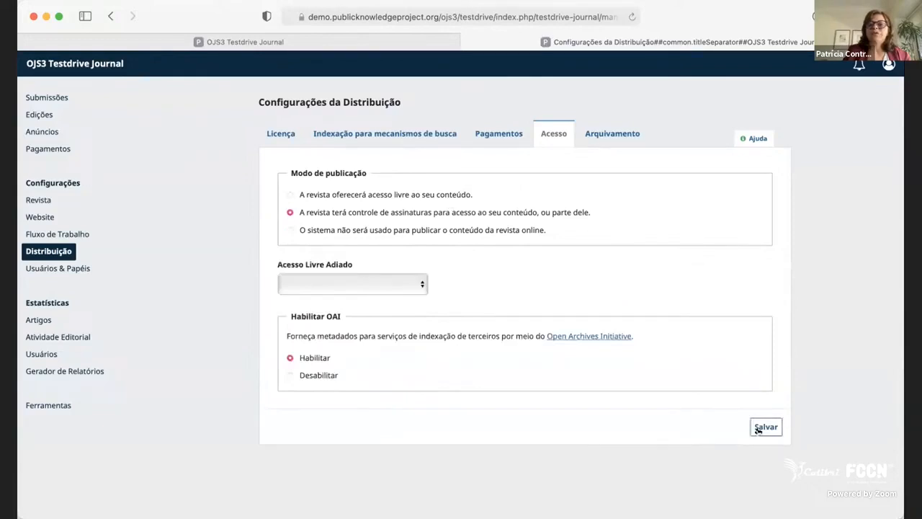
View the archiving settings for the PKP Preservation Network and the alternative LOCKSS and CLOCKSS options.
{"action": "left_click", "coordinate": [631, 137]}
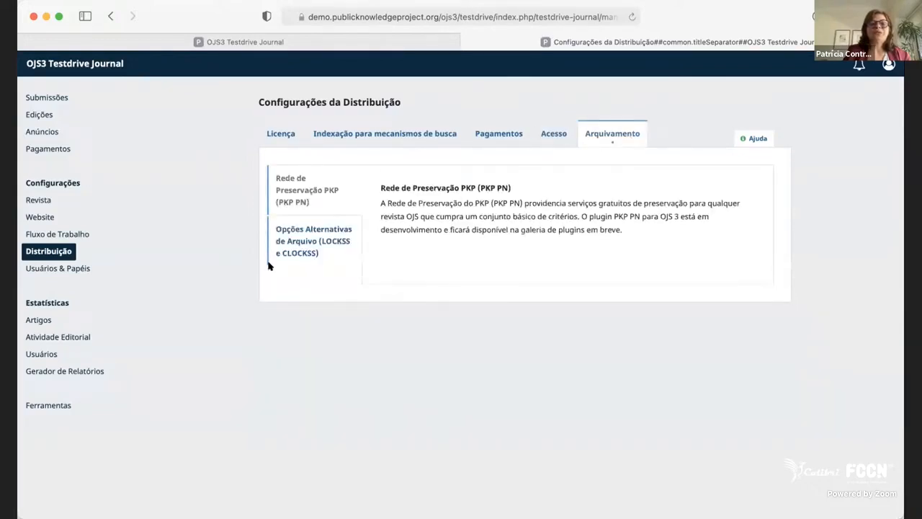
{"action": "left_click_drag", "start_coordinate": [381, 189], "coordinate": [516, 186]}
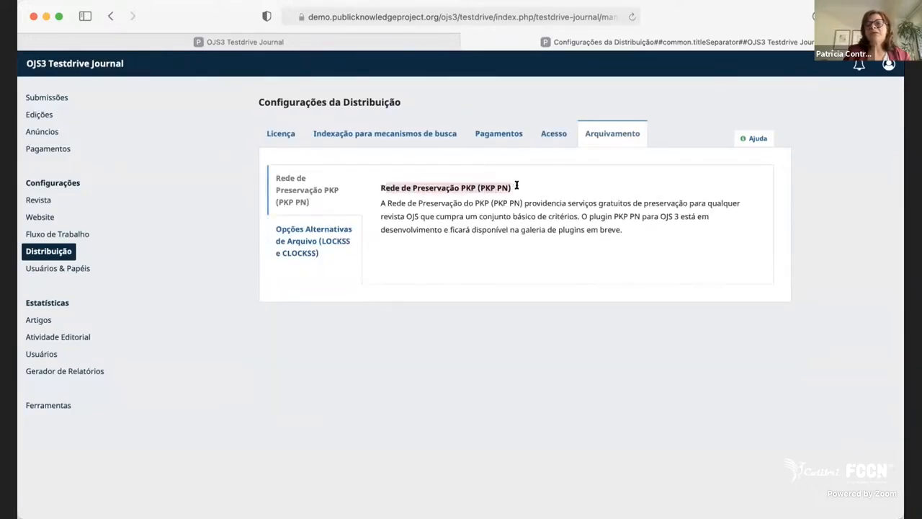
{"action": "left_click", "coordinate": [313, 240]}
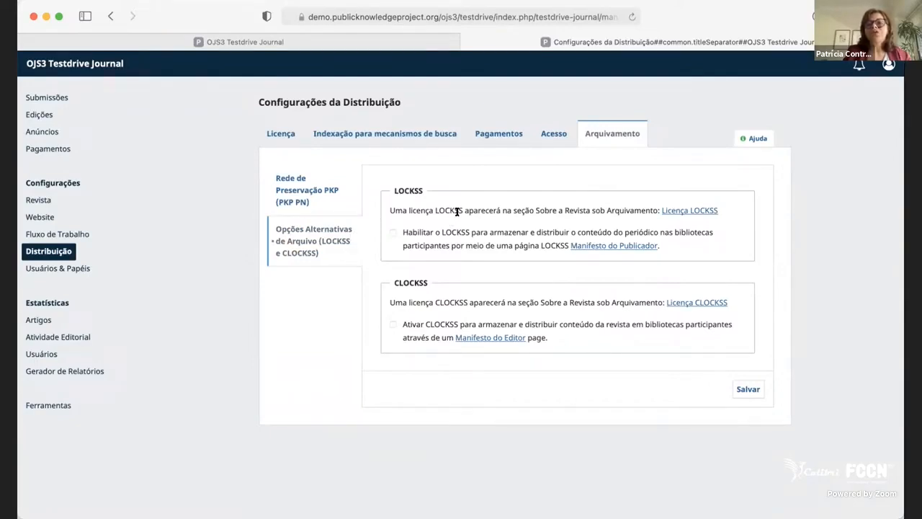
Enable both LOCKSS and CLOCKSS archiving for the journal's content and save the archiving settings.
{"action": "left_click", "coordinate": [393, 325]}
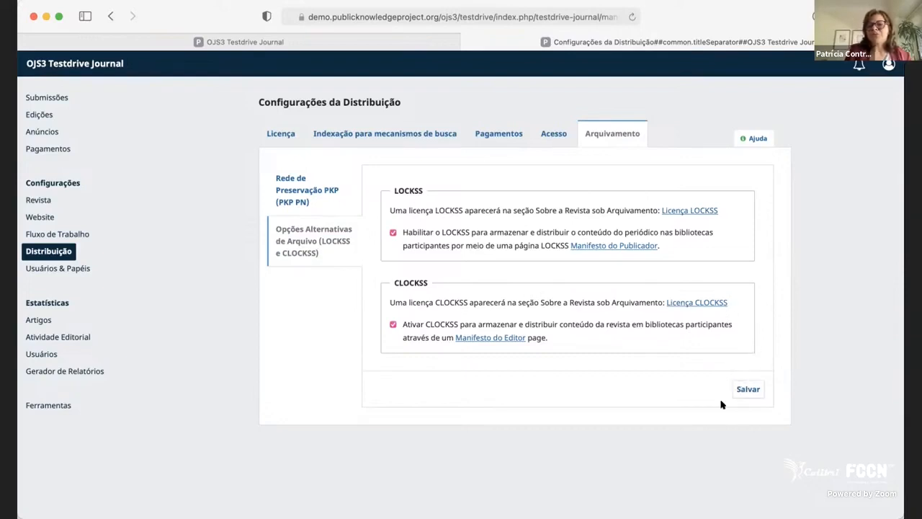
{"action": "left_click", "coordinate": [754, 391]}
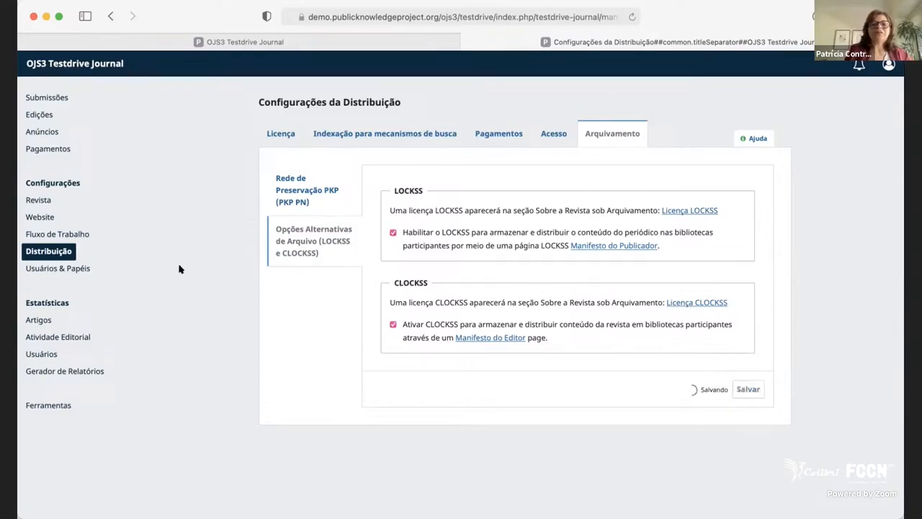
Look over the Usuários & Papéis settings: the current users list, the roles with their stage permissions, and the site access options.
{"action": "left_click", "coordinate": [50, 267]}
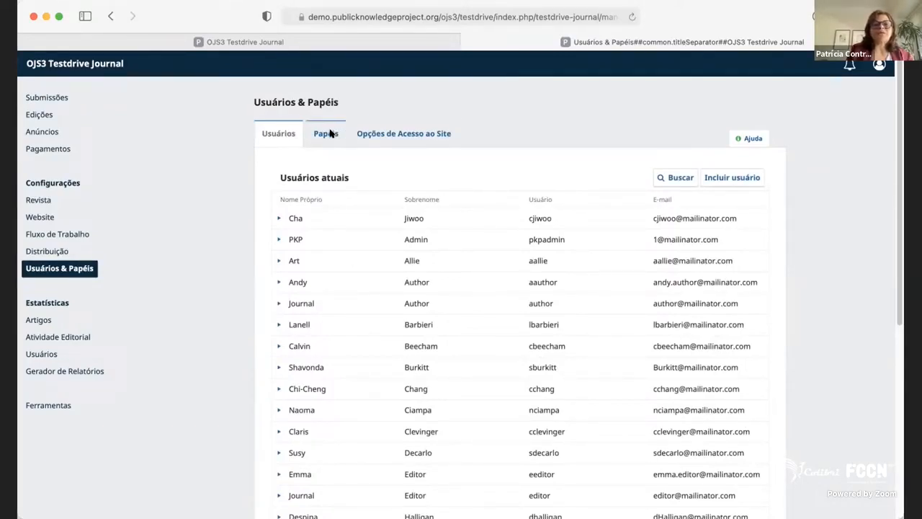
{"action": "scroll", "coordinate": [387, 390], "scroll_direction": "down", "scroll_amount": 5}
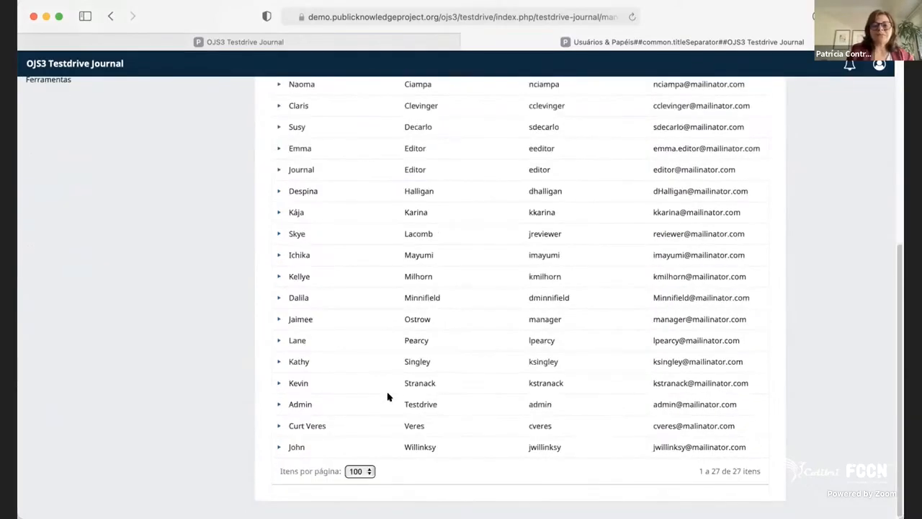
{"action": "scroll", "coordinate": [388, 398], "scroll_direction": "up", "scroll_amount": 5}
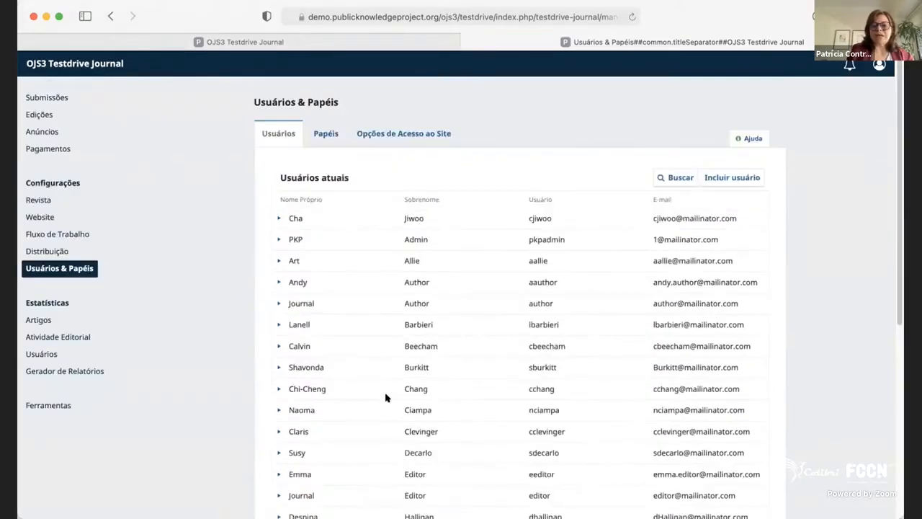
{"action": "left_click", "coordinate": [328, 136]}
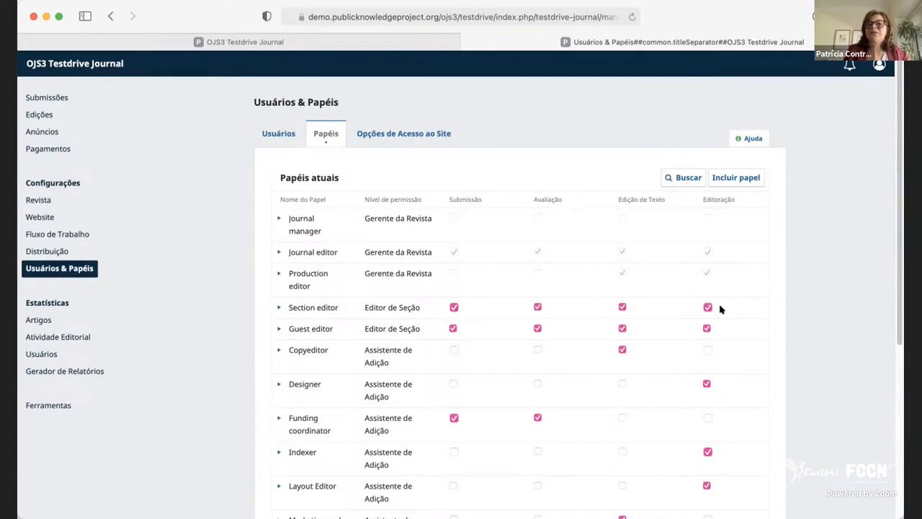
{"action": "left_click", "coordinate": [422, 139]}
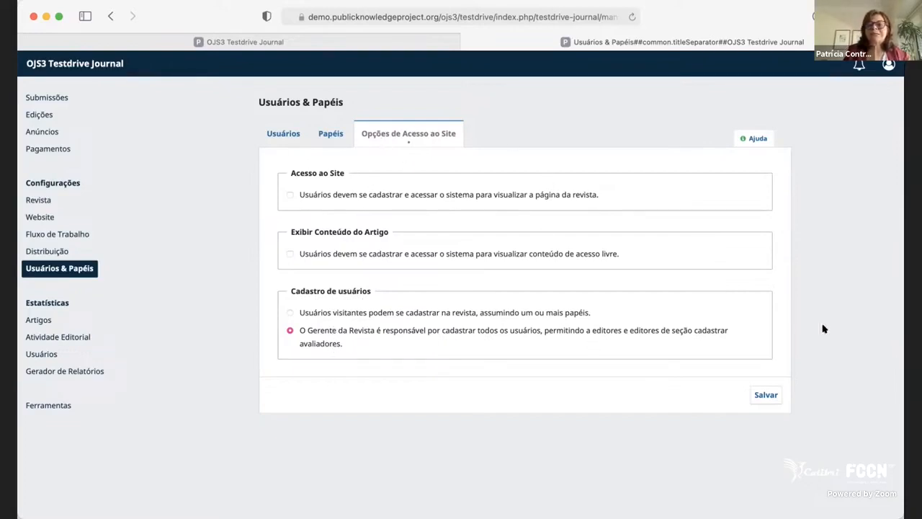
{"action": "left_click", "coordinate": [331, 135]}
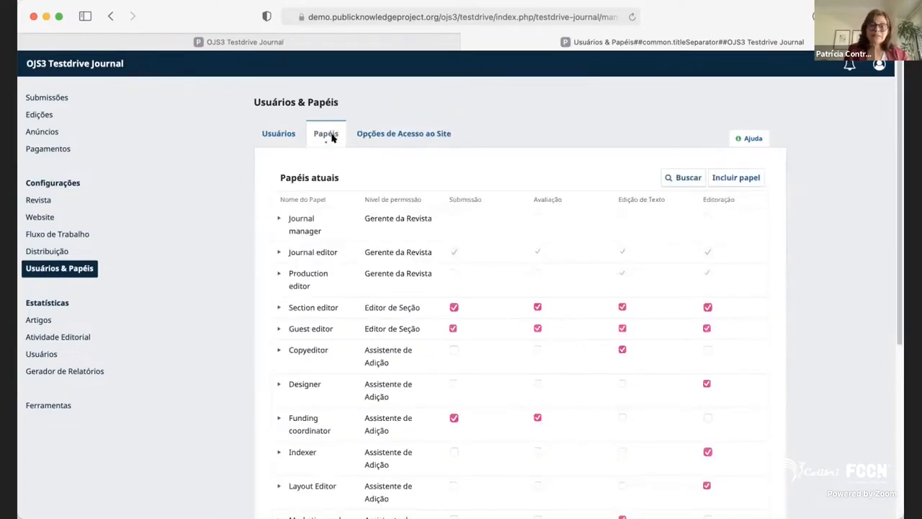
{"action": "left_click", "coordinate": [291, 136]}
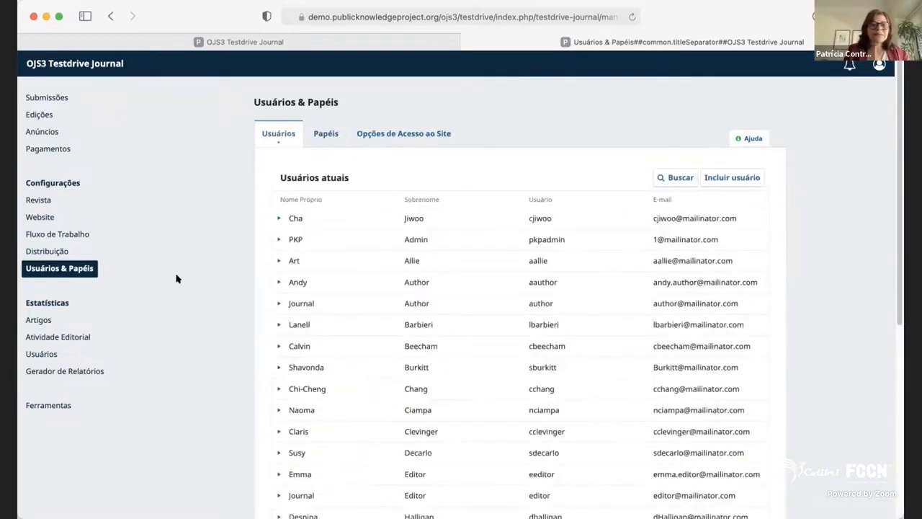
View the article statistics with their details and date range choices, and the registered user statistics.
{"action": "left_click", "coordinate": [44, 318]}
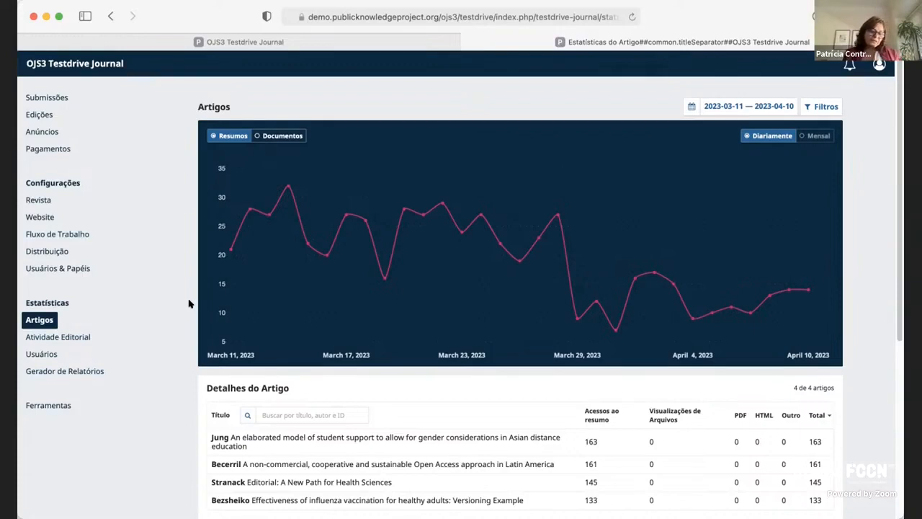
{"action": "scroll", "coordinate": [494, 408], "scroll_direction": "down", "scroll_amount": 3}
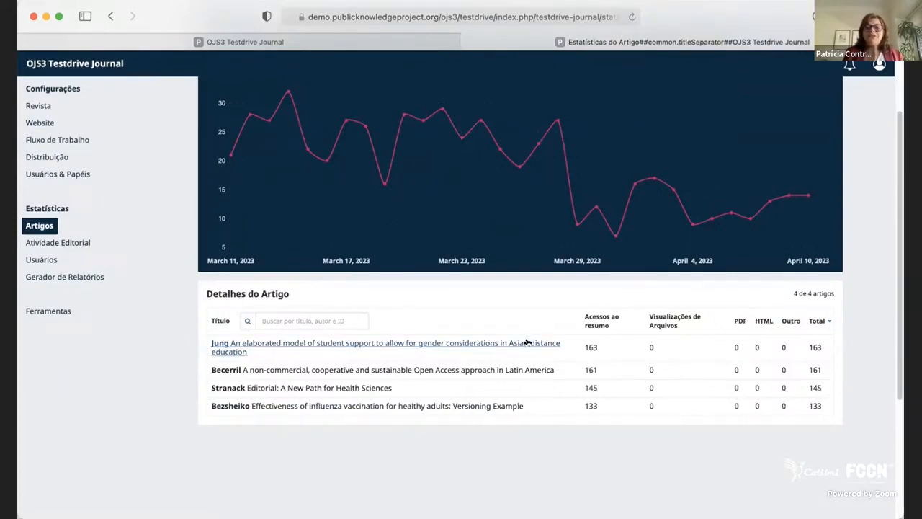
{"action": "scroll", "coordinate": [776, 104], "scroll_direction": "up", "scroll_amount": 3}
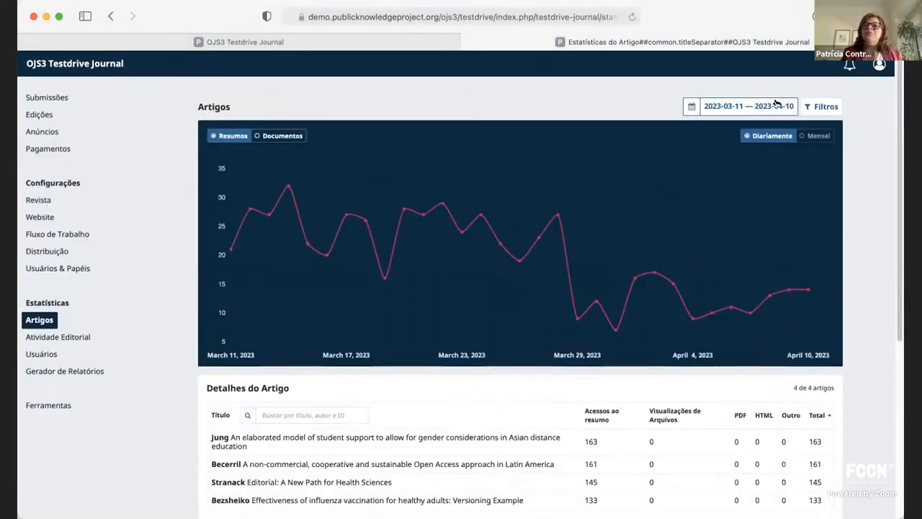
{"action": "left_click", "coordinate": [696, 107]}
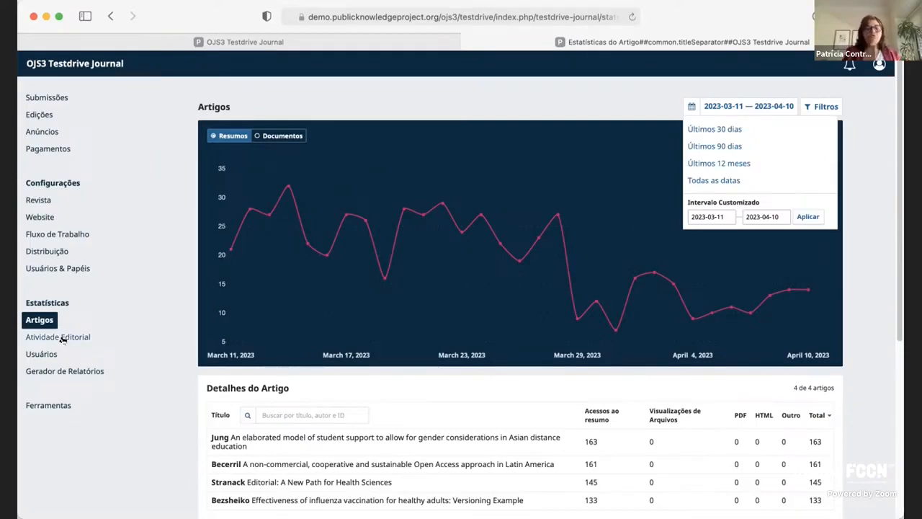
{"action": "left_click", "coordinate": [45, 355]}
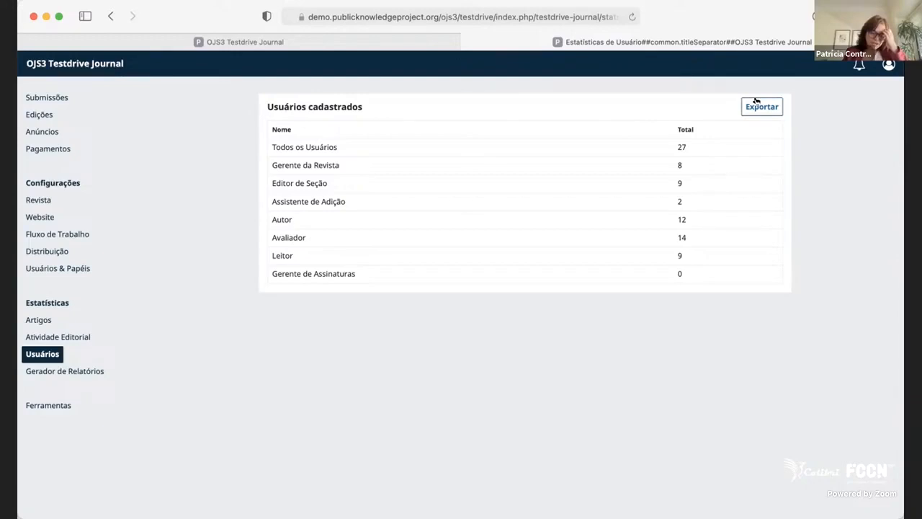
Examine the Atividade Editorial statistics, including the available date ranges and the submission trends down to the rejection rates.
{"action": "left_click", "coordinate": [69, 337]}
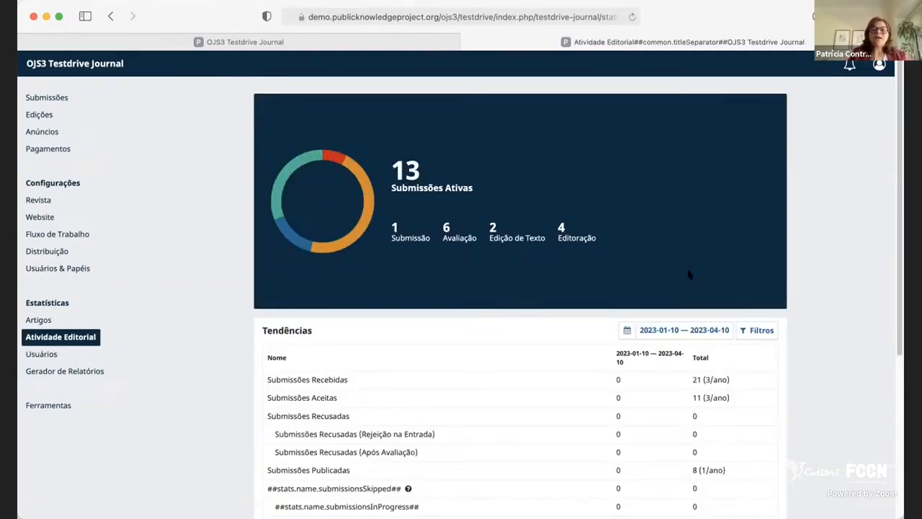
{"action": "scroll", "coordinate": [706, 278], "scroll_direction": "down", "scroll_amount": 1}
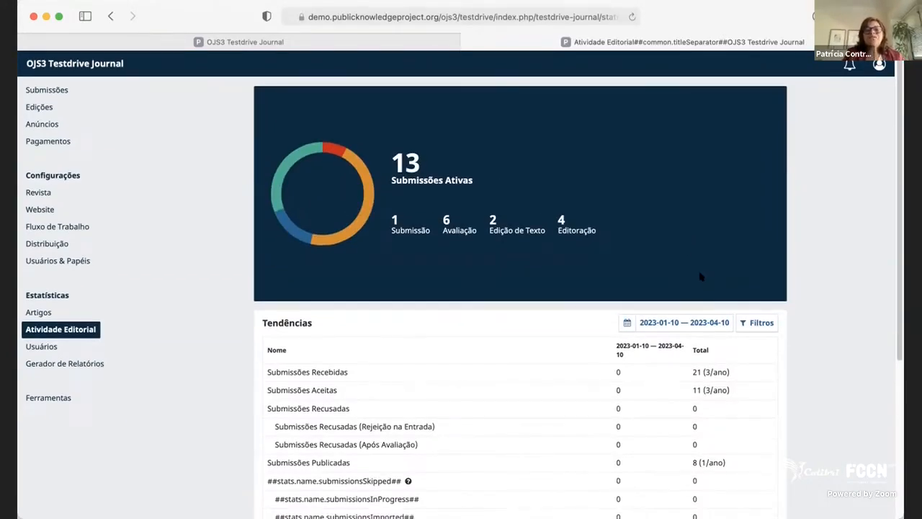
{"action": "left_click", "coordinate": [685, 320]}
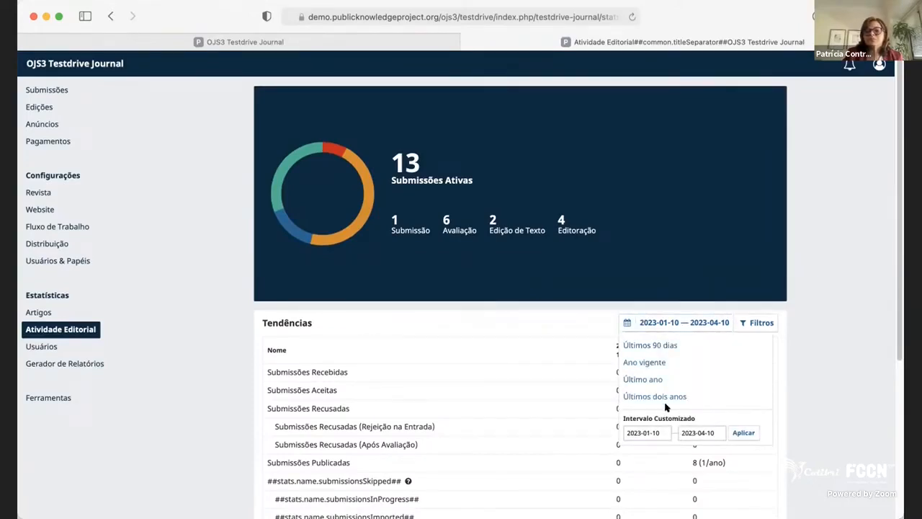
{"action": "left_click", "coordinate": [679, 324]}
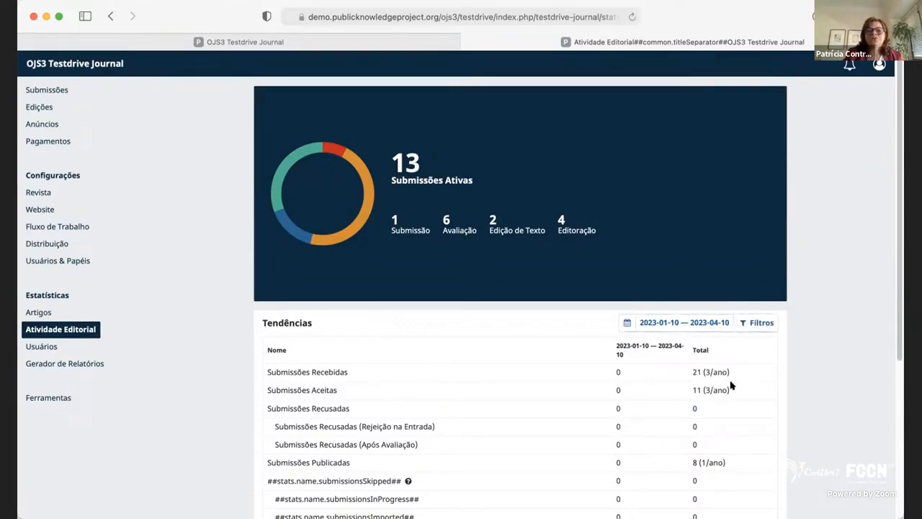
{"action": "scroll", "coordinate": [733, 385], "scroll_direction": "down", "scroll_amount": 5}
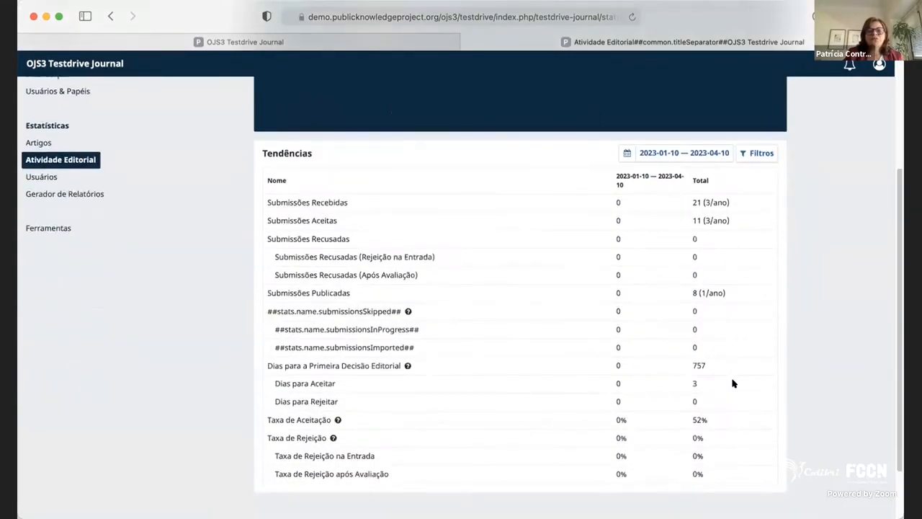
{"action": "scroll", "coordinate": [480, 426], "scroll_direction": "down", "scroll_amount": 1}
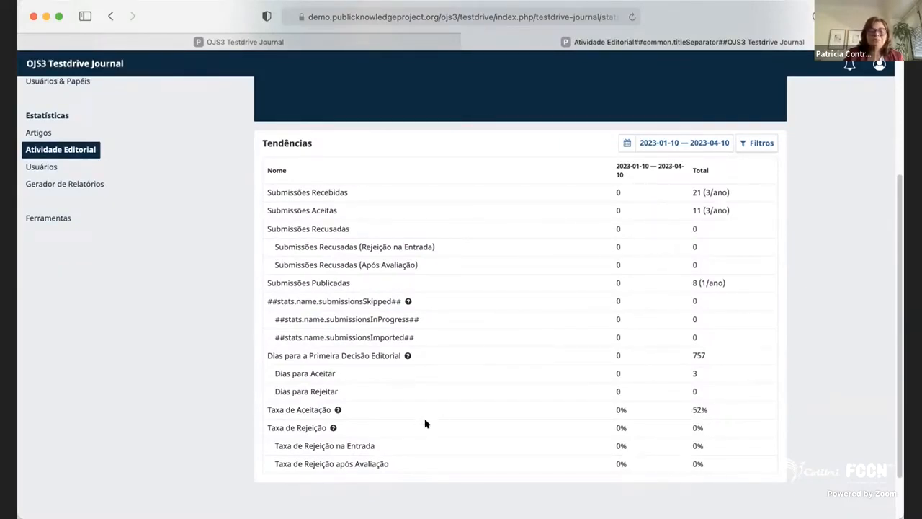
{"action": "scroll", "coordinate": [425, 423], "scroll_direction": "down", "scroll_amount": 1}
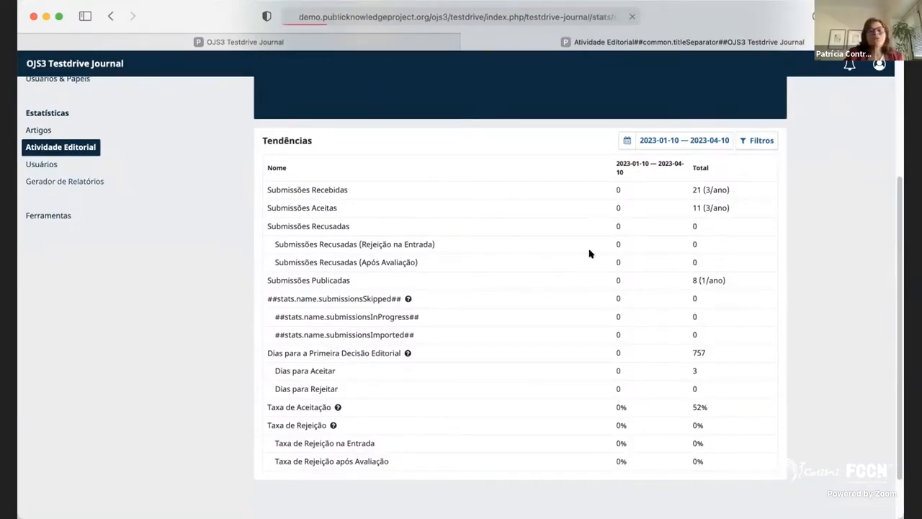
View the available reports in the Gerador de Relatórios and open the custom report form.
{"action": "left_click", "coordinate": [66, 186]}
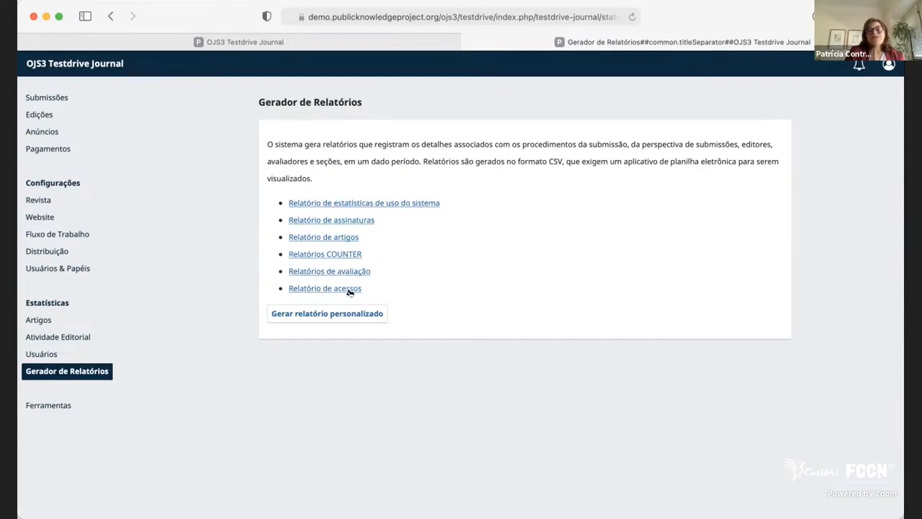
{"action": "left_click", "coordinate": [310, 314]}
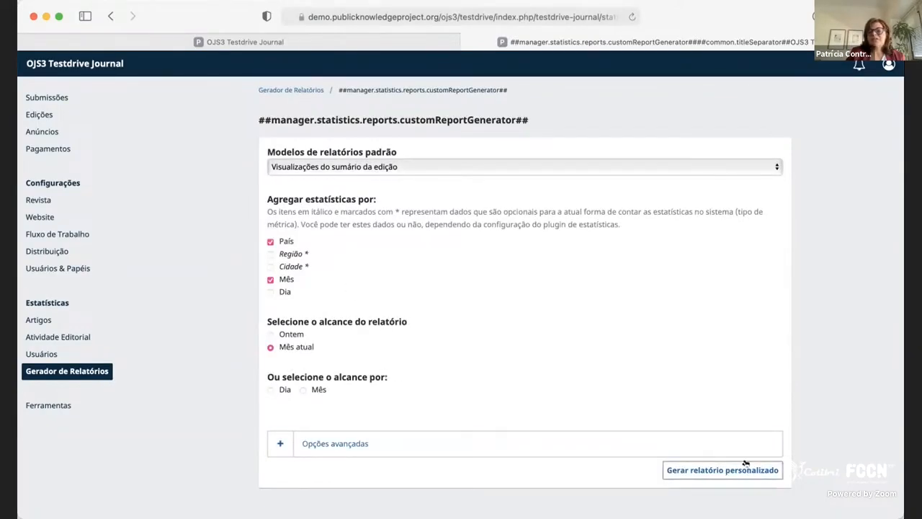
Look over the Ferramentas section: the import/export plugins and the option to reset article permissions.
{"action": "left_click", "coordinate": [47, 405]}
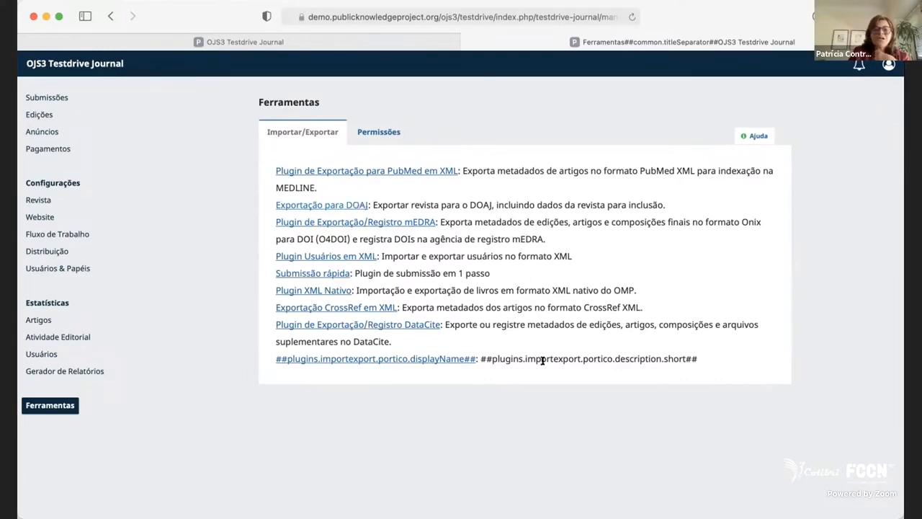
{"action": "left_click", "coordinate": [395, 132]}
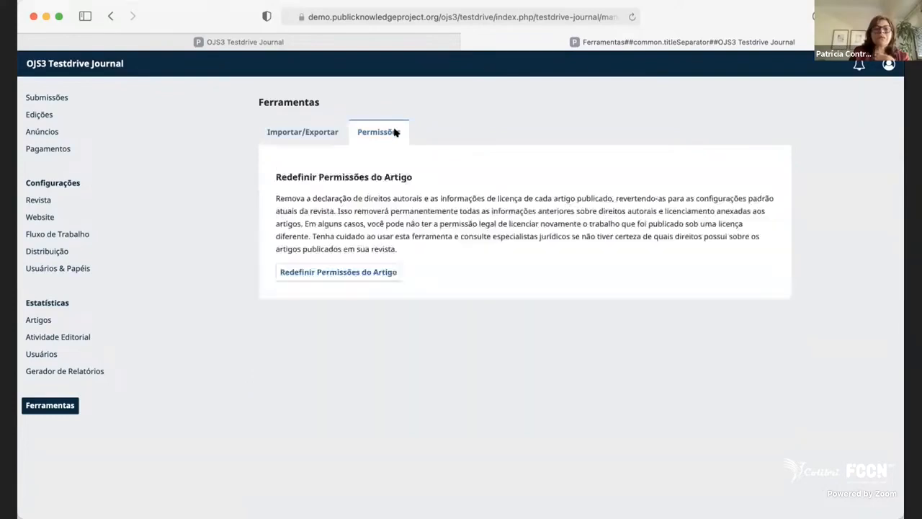
{"action": "left_click", "coordinate": [318, 133]}
{"action": "left_click", "coordinate": [57, 97]}
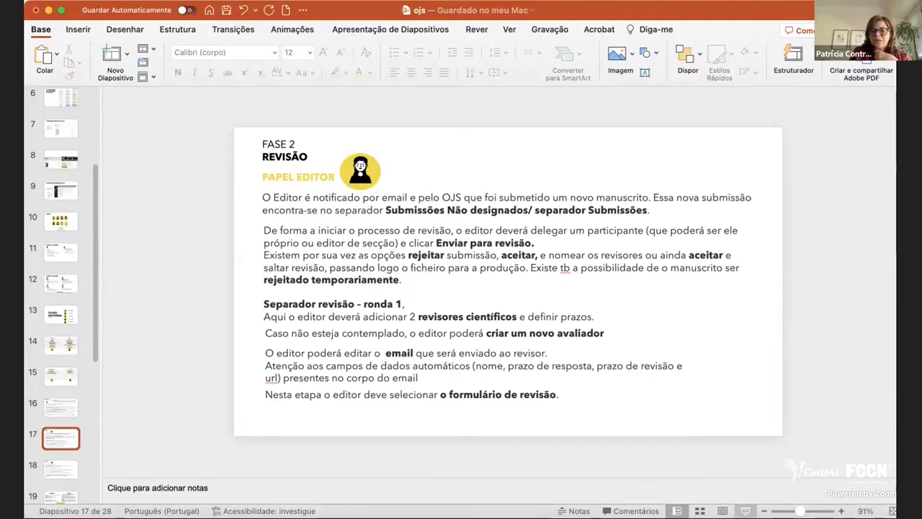
In the PowerPoint presentation, start the slide show from the FASE 2 REVISÃO slide and advance to the PARA ALÉM DO OJS slide.
{"action": "left_click", "coordinate": [746, 510]}
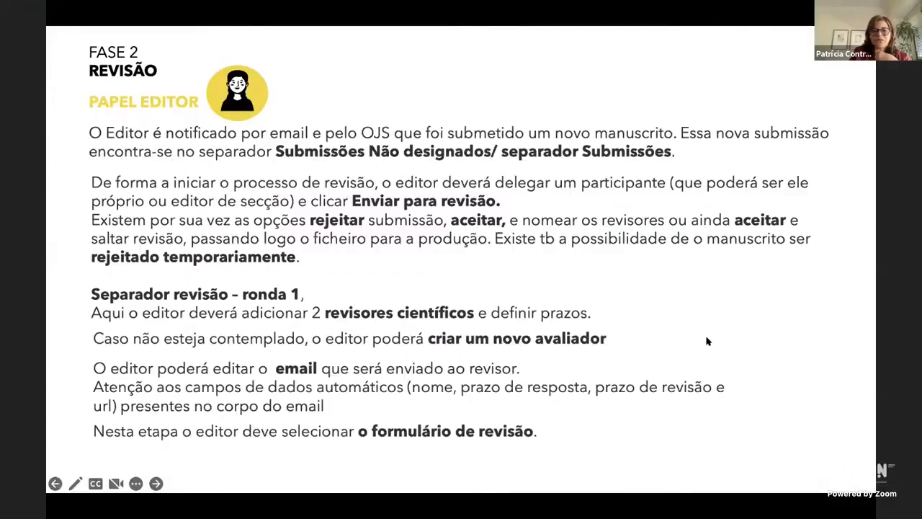
{"action": "left_click", "coordinate": [764, 317]}
{"action": "left_click", "coordinate": [764, 317]}
{"action": "left_click", "coordinate": [763, 316]}
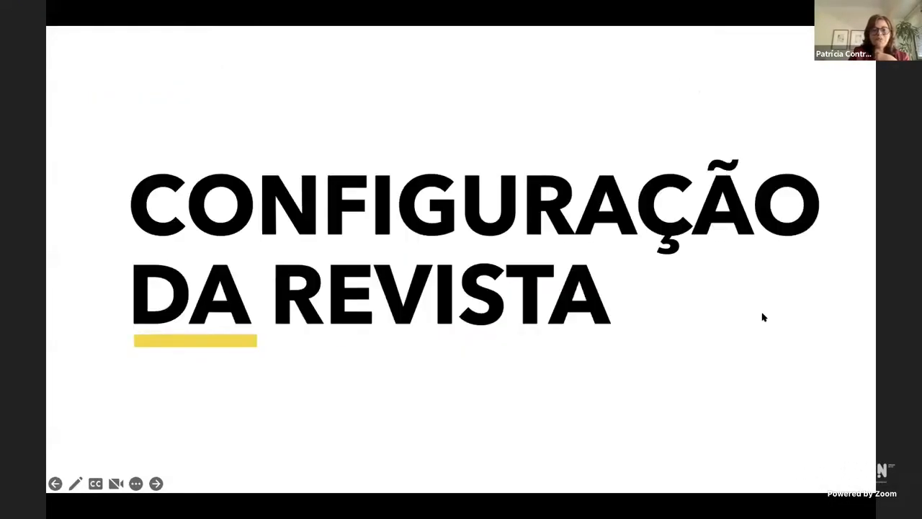
{"action": "left_click", "coordinate": [764, 317]}
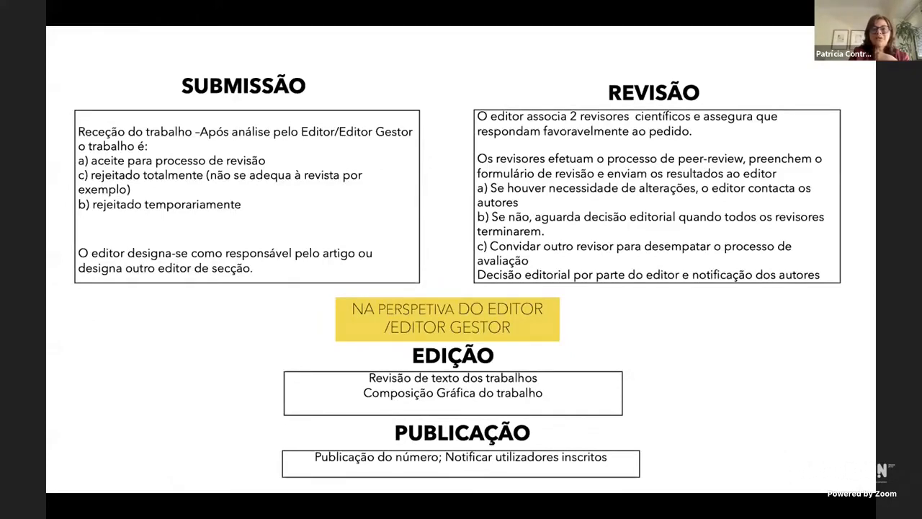
{"action": "key", "text": "Right"}
{"action": "key", "text": "Right"}
{"action": "key", "text": "Right"}
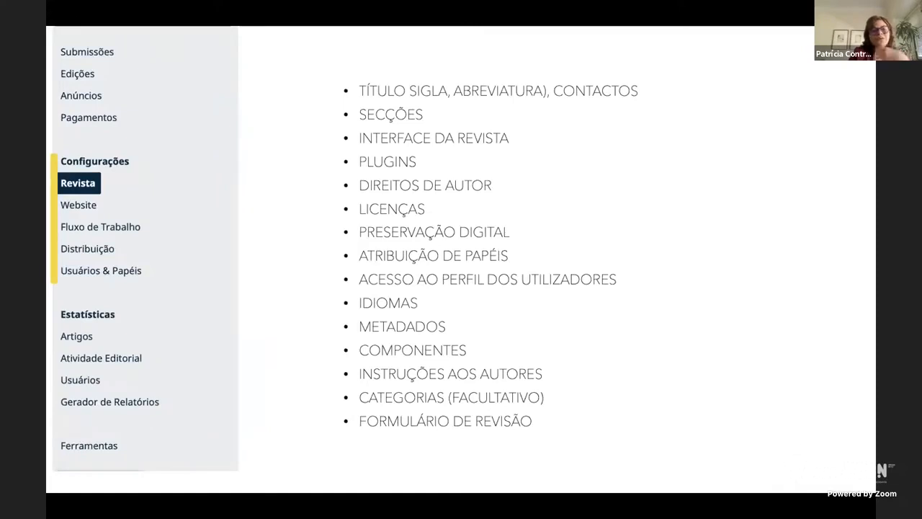
{"action": "key", "text": "Right"}
{"action": "key", "text": "Right"}
{"action": "key", "text": "Right"}
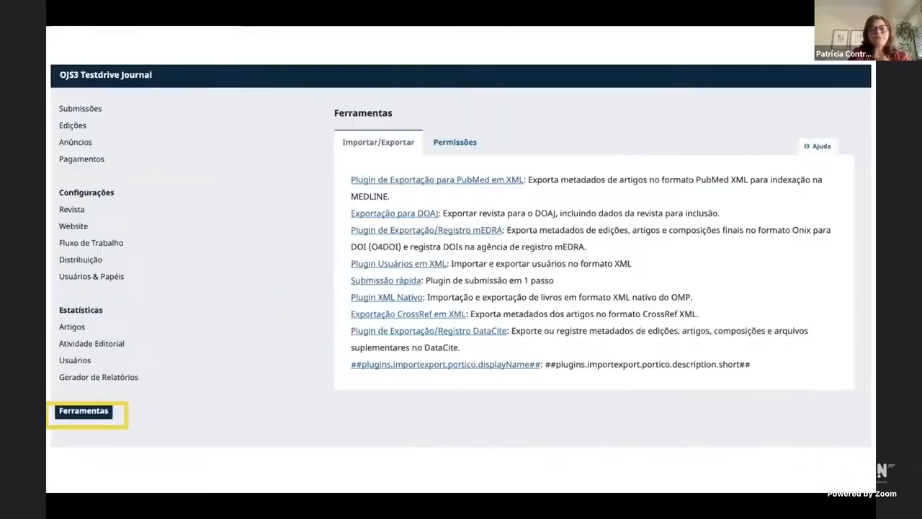
{"action": "key", "text": "Right"}
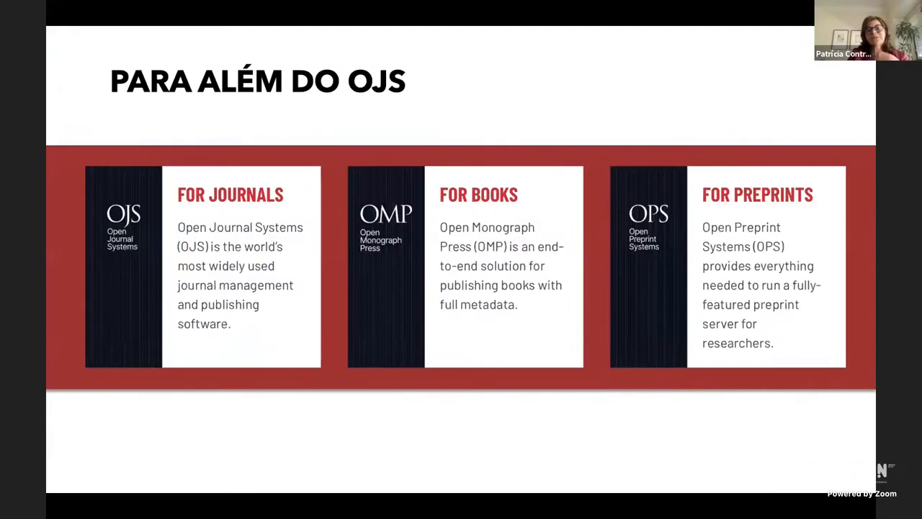